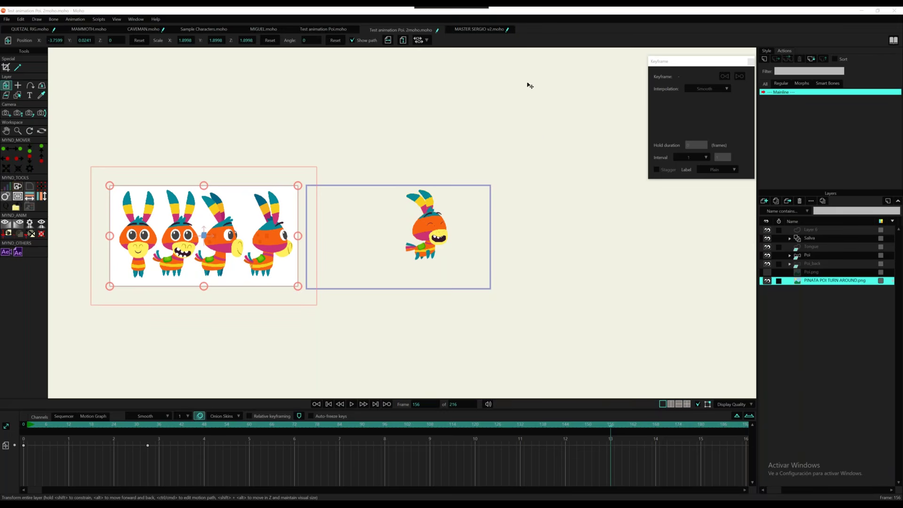
At frame 156, scale the PINATA POI TURN AROUND.png layer to about 1.93 and nudge it slightly down.
click(576, 16)
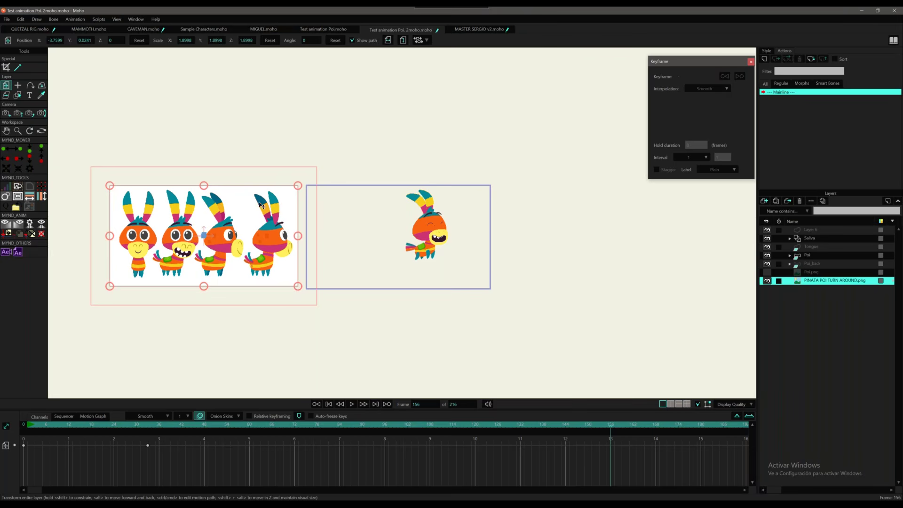
drag(271, 227, 269, 235)
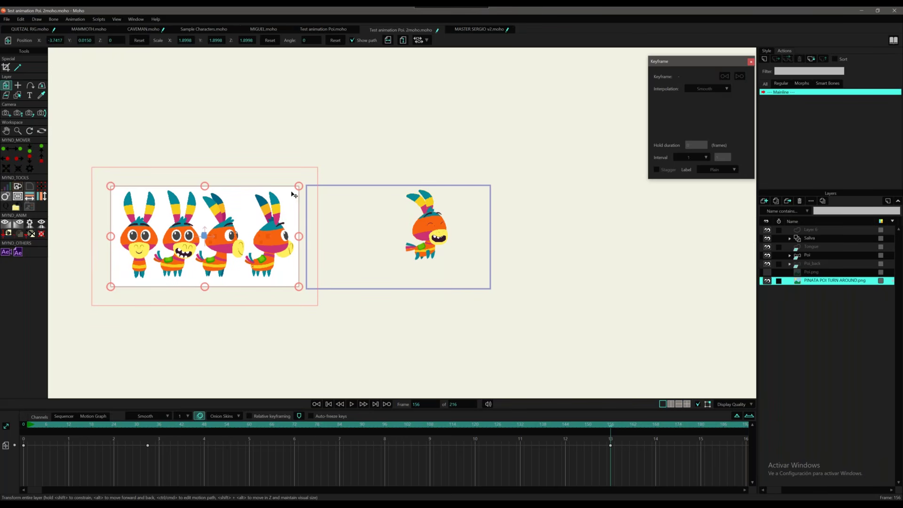
drag(299, 186, 301, 187)
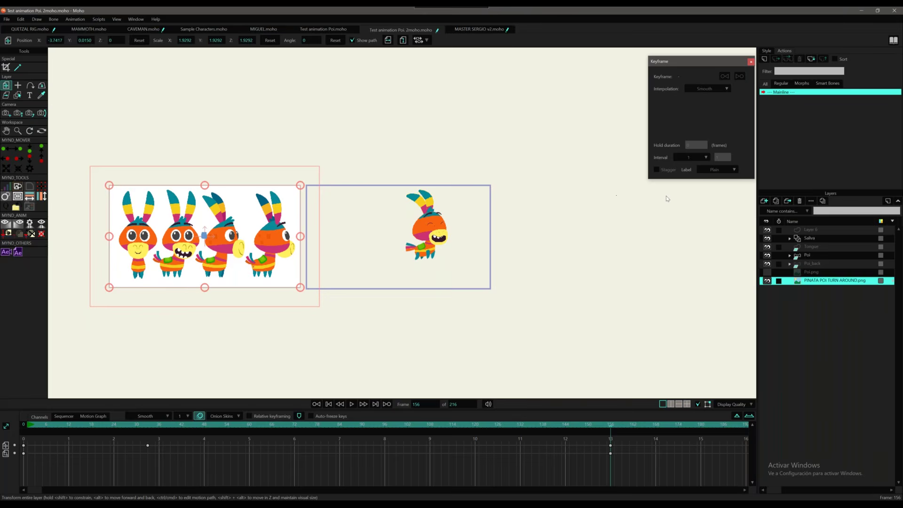
key(alt+Tab)
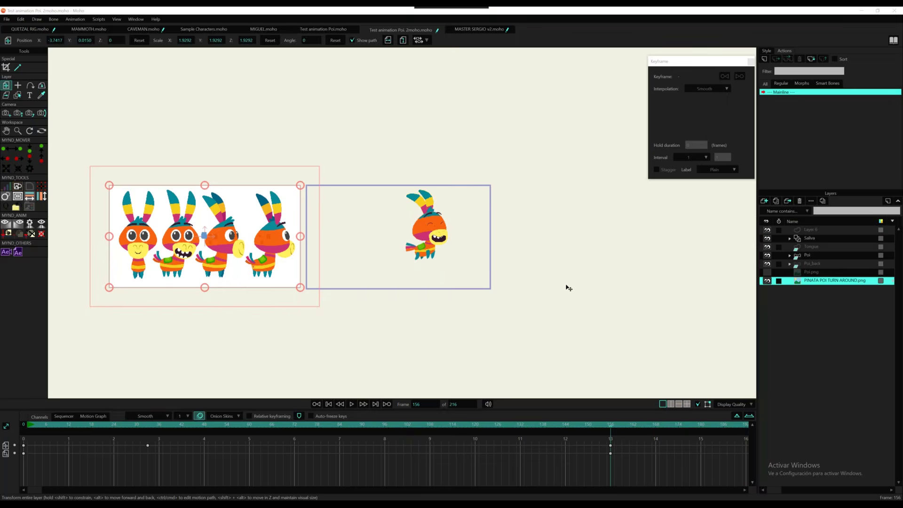
mouse_move(563, 284)
mouse_down()
mouse_move(584, 261)
mouse_move(578, 288)
mouse_up()
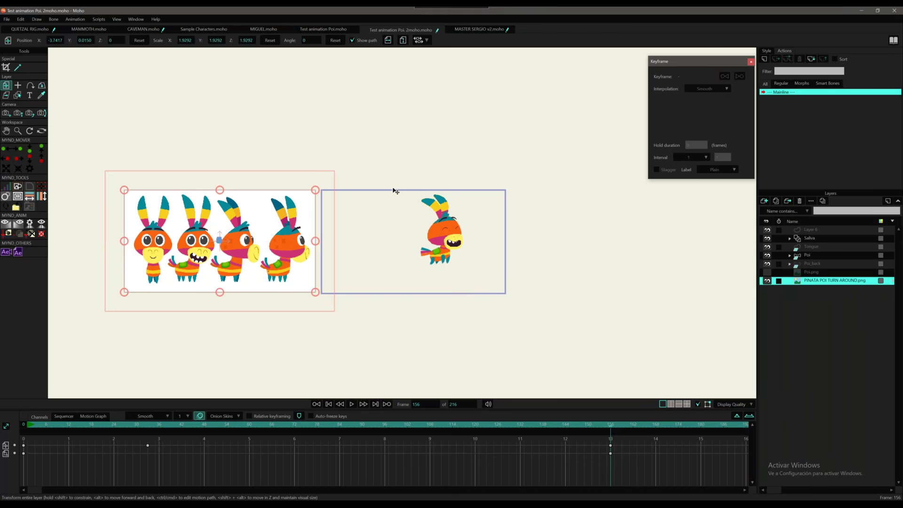
mouse_move(215, 267)
mouse_down()
mouse_move(218, 259)
mouse_move(216, 271)
mouse_up()
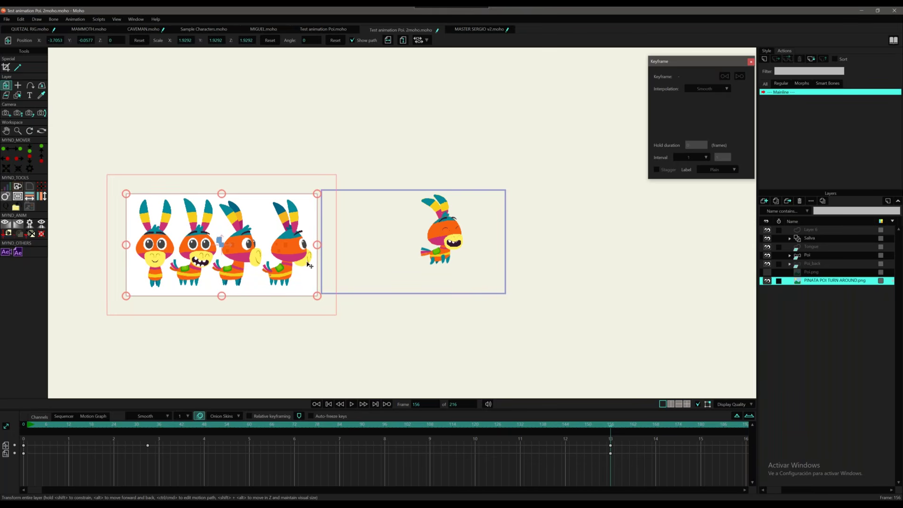
Play the animation from the start of the timeline.
click(32, 425)
key(space)
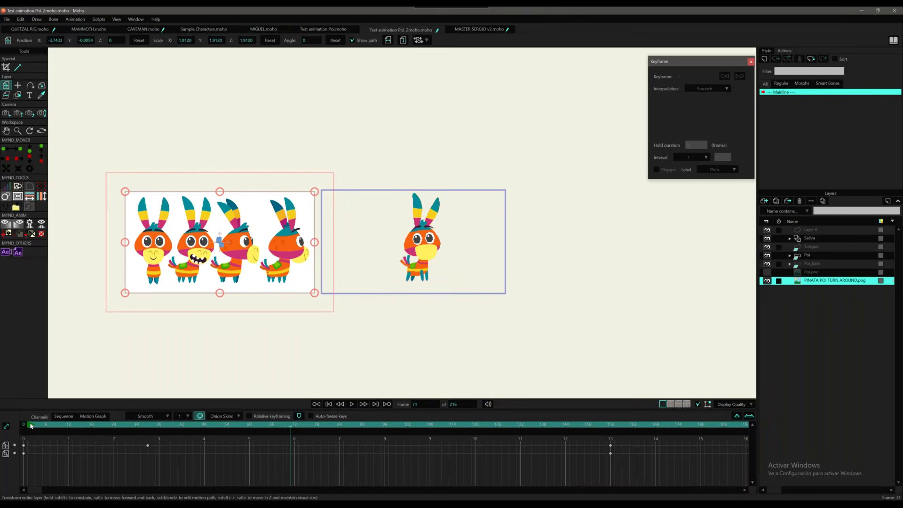
Select the Poi bone layer and examine the rigged donkey character up close.
click(818, 256)
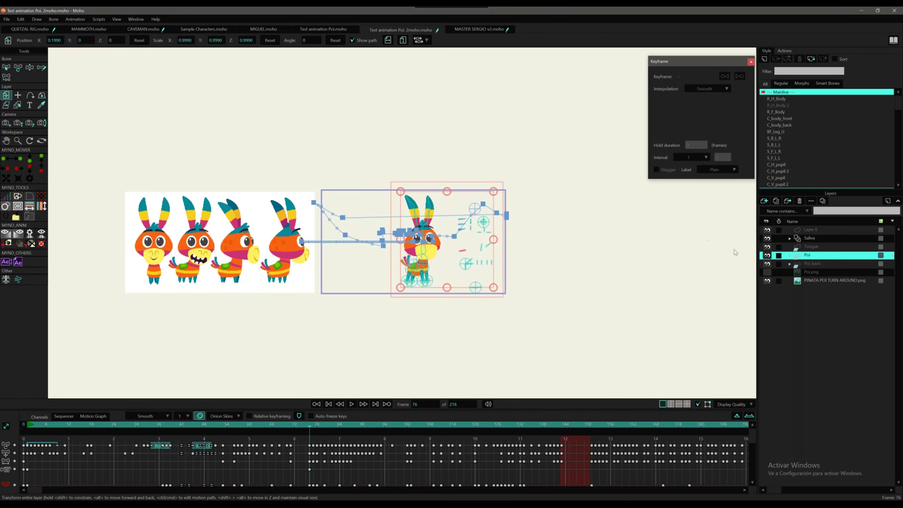
double_click(805, 259)
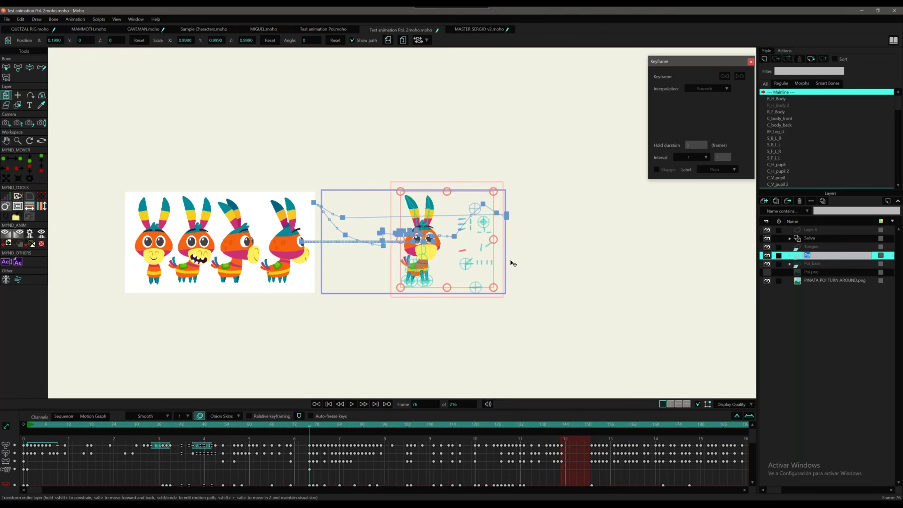
scroll(430, 262, up, 5)
scroll(417, 266, up, 5)
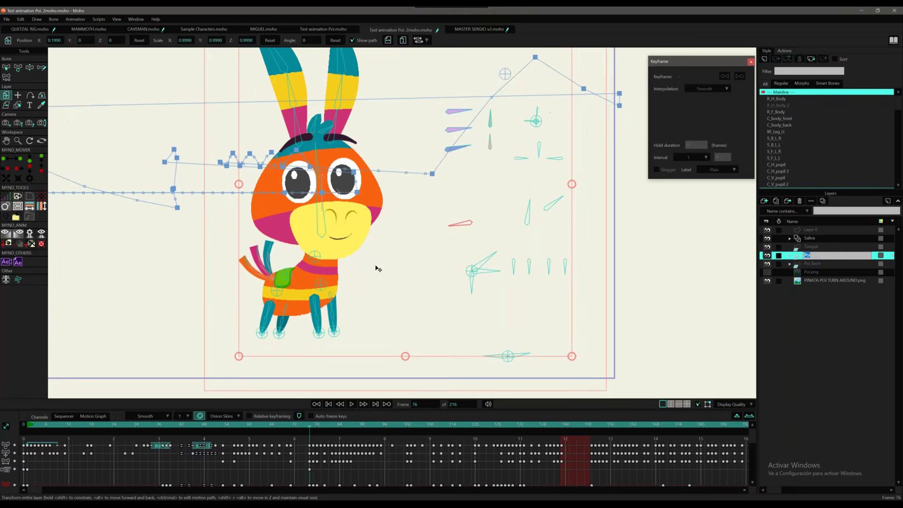
scroll(391, 263, down, 6)
drag(414, 257, 520, 261)
scroll(509, 283, up, 4)
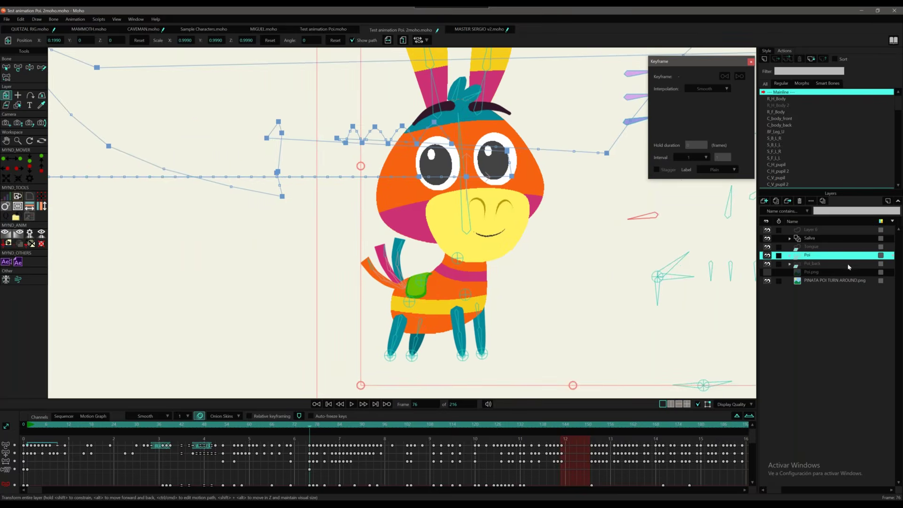
Expand the Poi layer and select its O_Tail layer to inspect the orange tail strand.
click(792, 257)
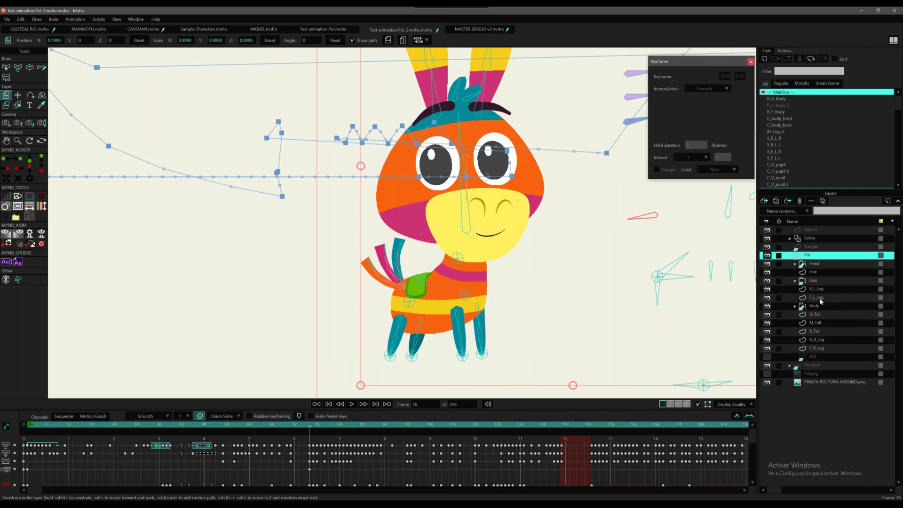
click(808, 299)
click(828, 316)
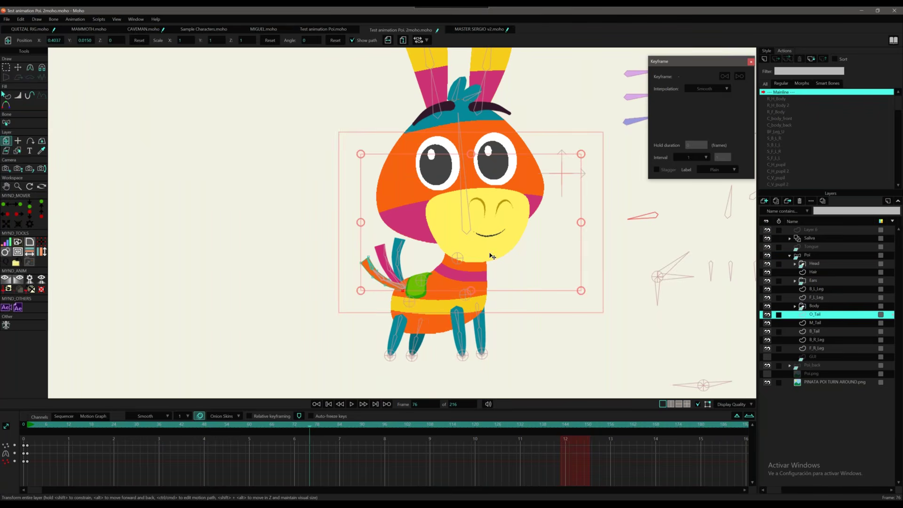
scroll(495, 256, up, 2)
scroll(437, 262, up, 2)
scroll(350, 285, down, 3)
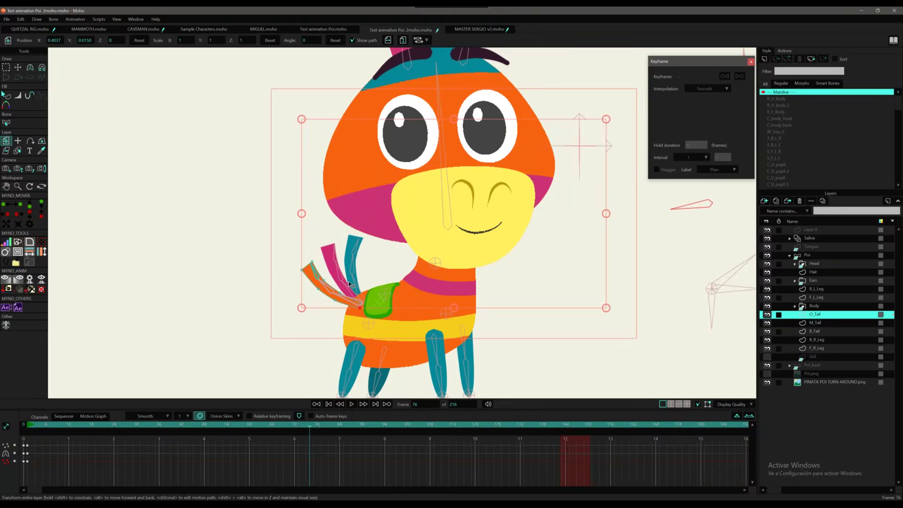
scroll(375, 280, up, 1)
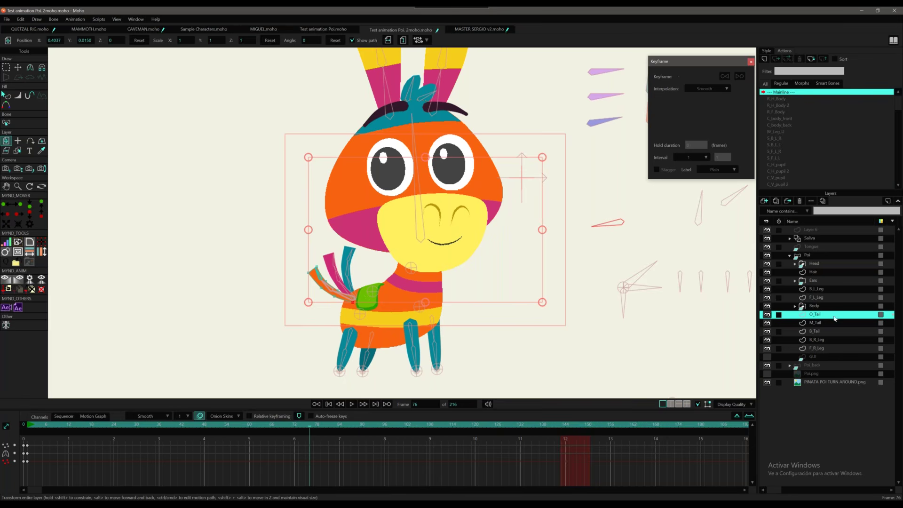
Select the M_Tail layer and examine the magenta tail strand up close and against the whole character.
click(815, 323)
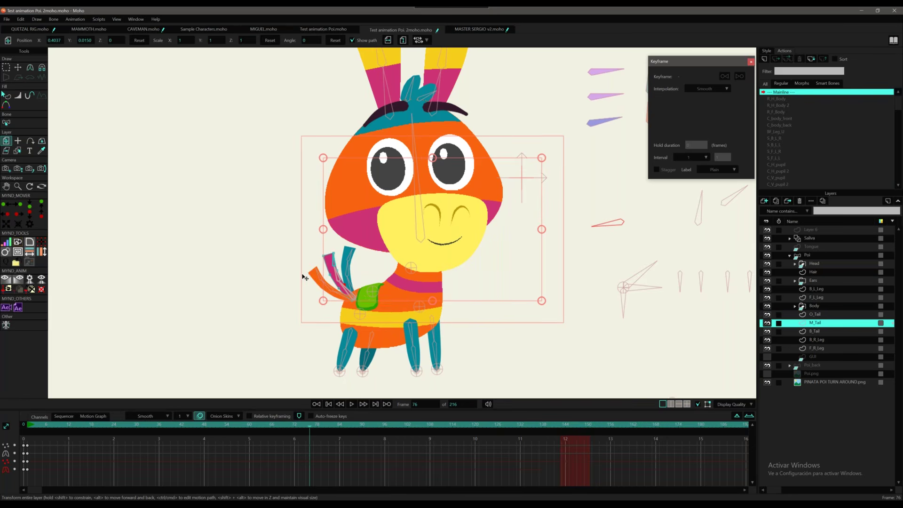
scroll(337, 288, up, 1)
scroll(338, 288, up, 2)
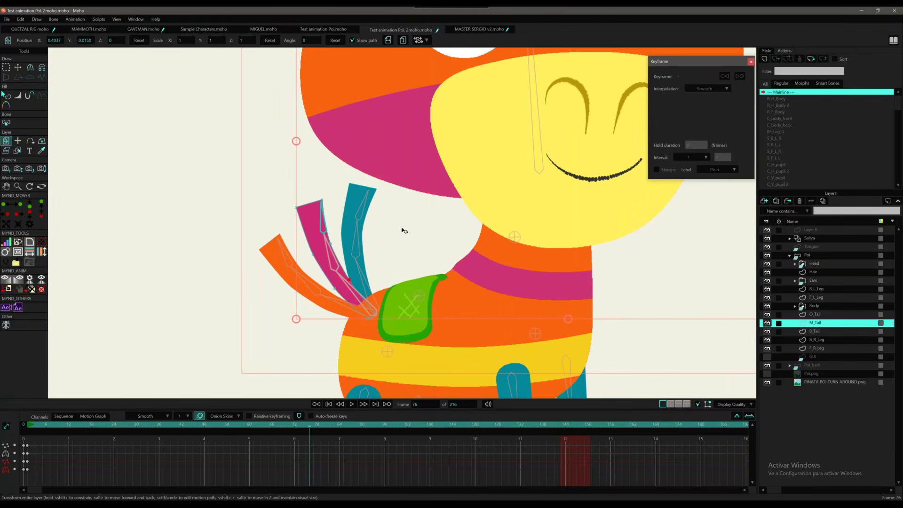
scroll(403, 227, down, 5)
drag(471, 262, 465, 285)
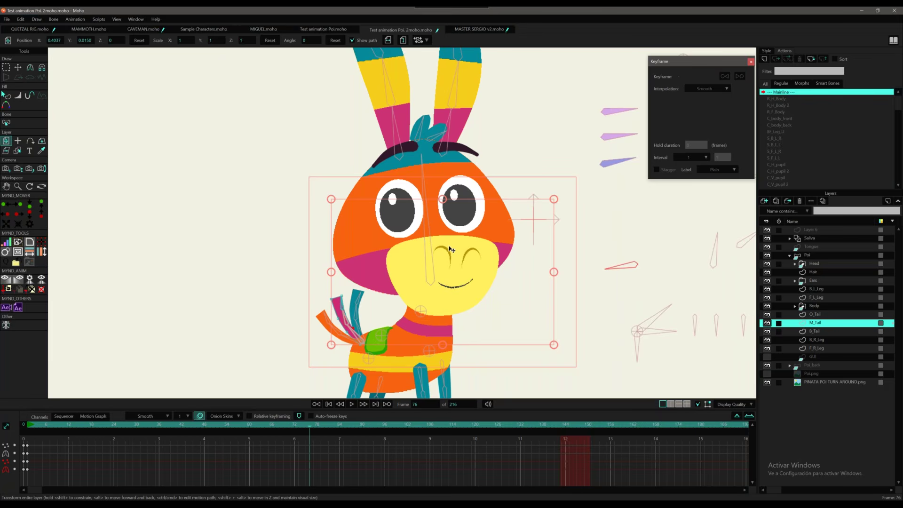
scroll(451, 249, down, 3)
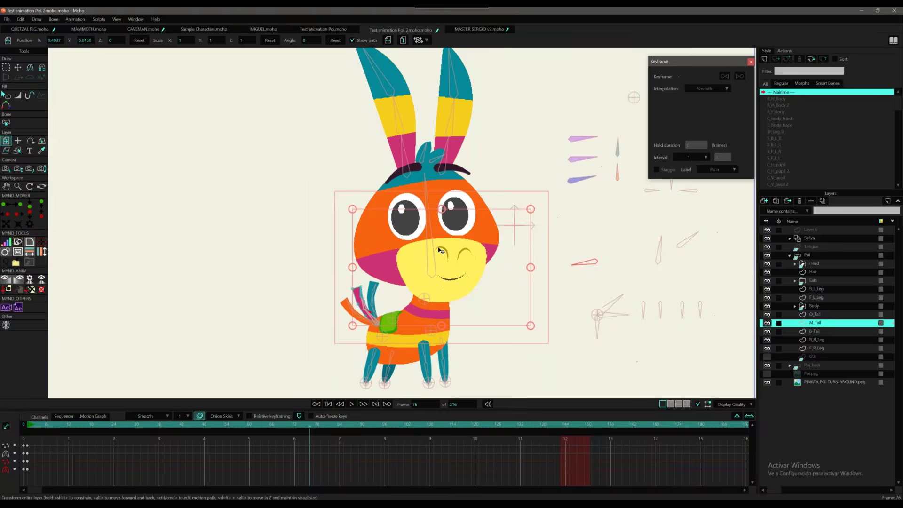
scroll(450, 249, down, 1)
scroll(450, 250, up, 3)
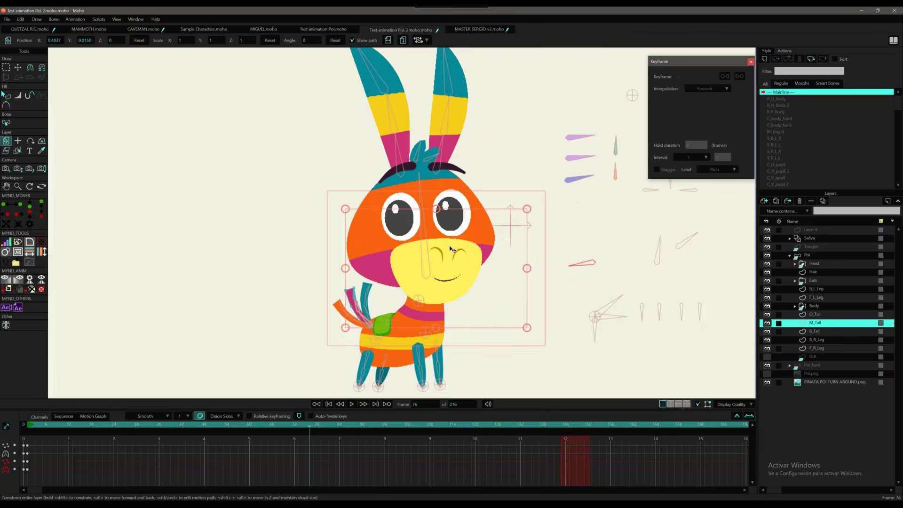
scroll(450, 249, down, 2)
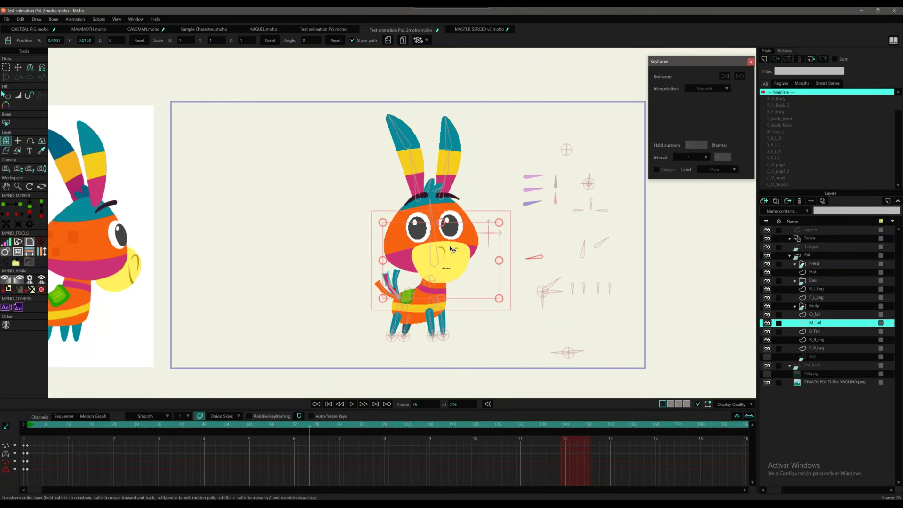
Select the Poi layer, play its animation from the start and go to frame 41.
click(808, 255)
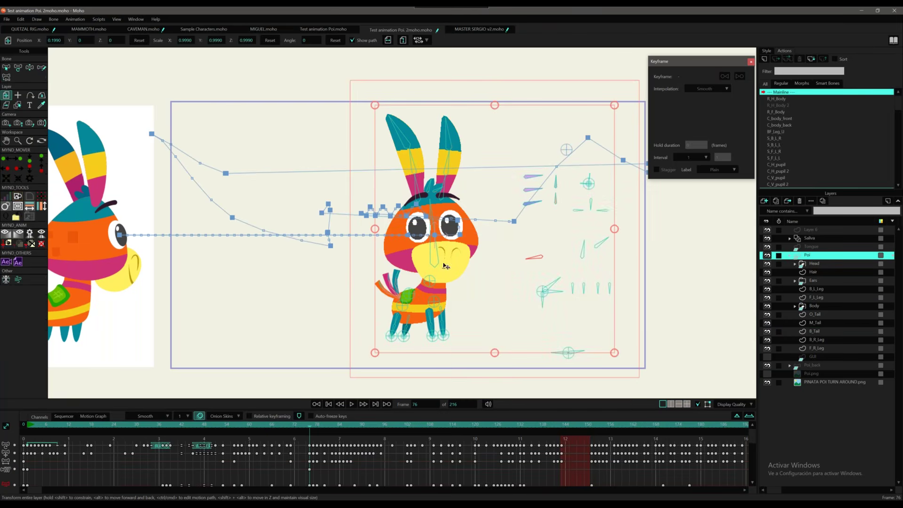
click(28, 425)
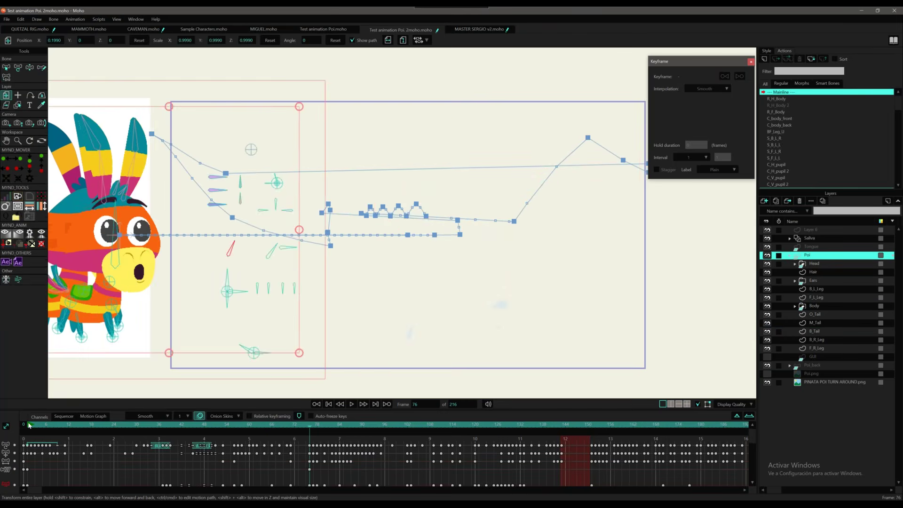
key(space)
click(178, 425)
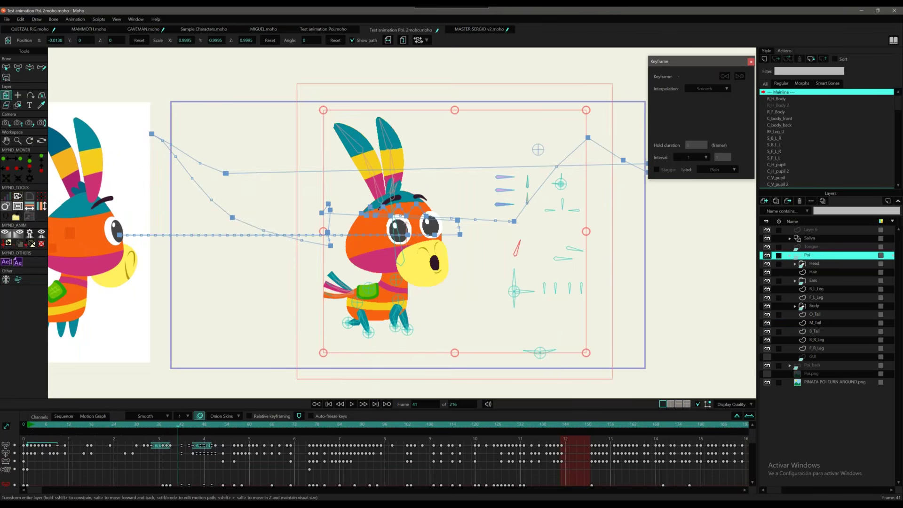
Move the neck bone upward to stretch the neck, tilt the head backward and try shifting the body bone.
key(z)
drag(395, 281, 392, 235)
key(t)
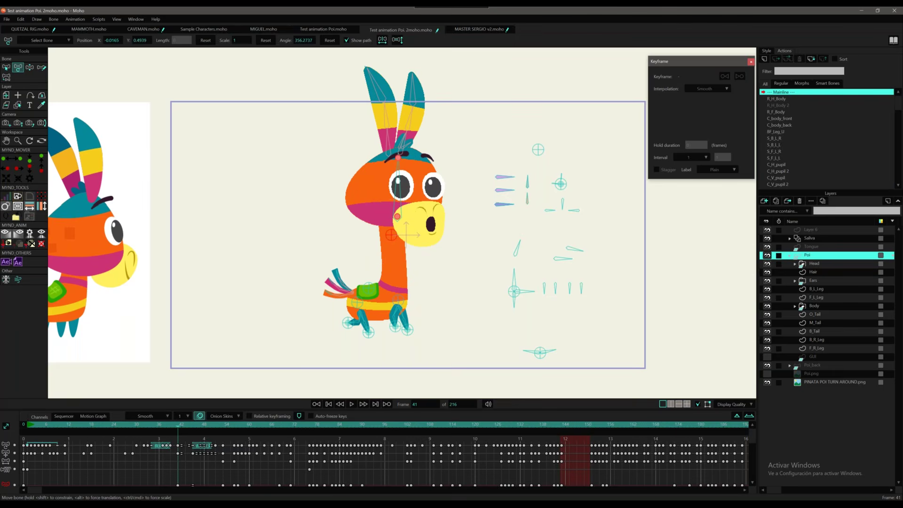
drag(398, 157, 383, 160)
drag(369, 289, 360, 305)
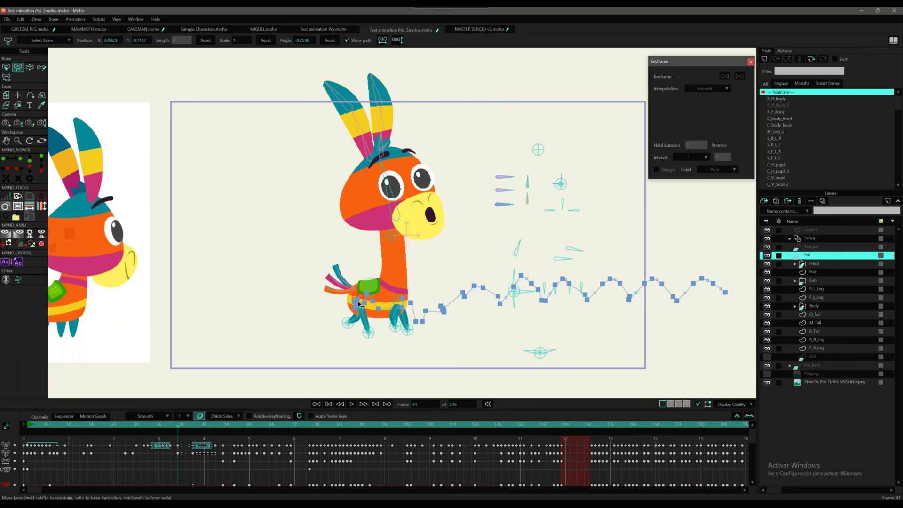
Lower the neck bone back toward the body and rotate the head upright.
drag(392, 235, 395, 280)
drag(389, 216, 407, 215)
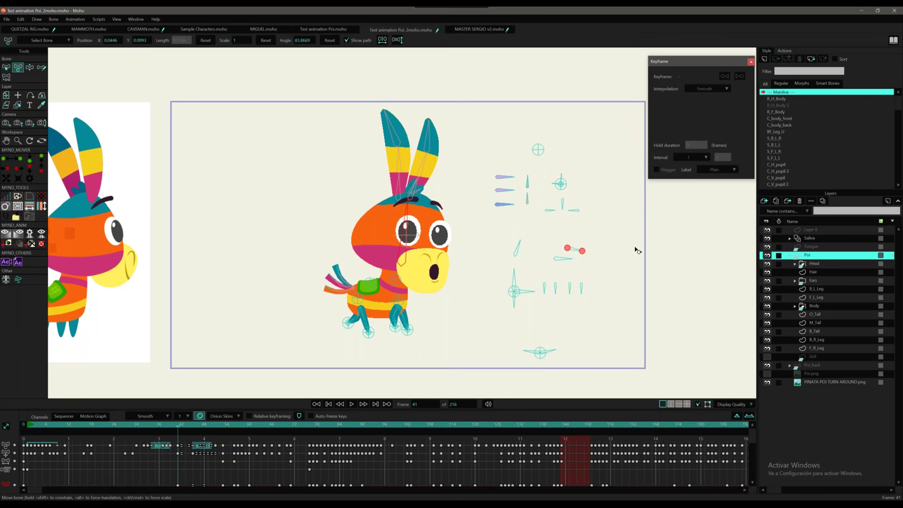
drag(412, 233, 405, 228)
Delete the test pose keyframes around frame 41 from the Poi layer's timeline.
scroll(194, 469, down, 3)
right_click(193, 469)
click(178, 427)
click(178, 426)
key(alt+Left)
key(alt+Left)
key(alt+Right)
drag(171, 449, 183, 466)
key(Delete)
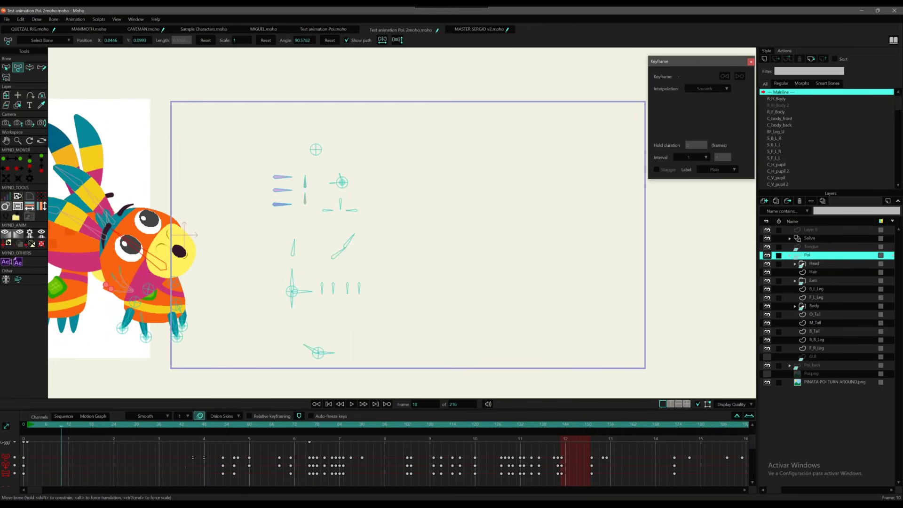
Scrub the timeline to frame 34 and select the Head bone.
drag(34, 426, 152, 425)
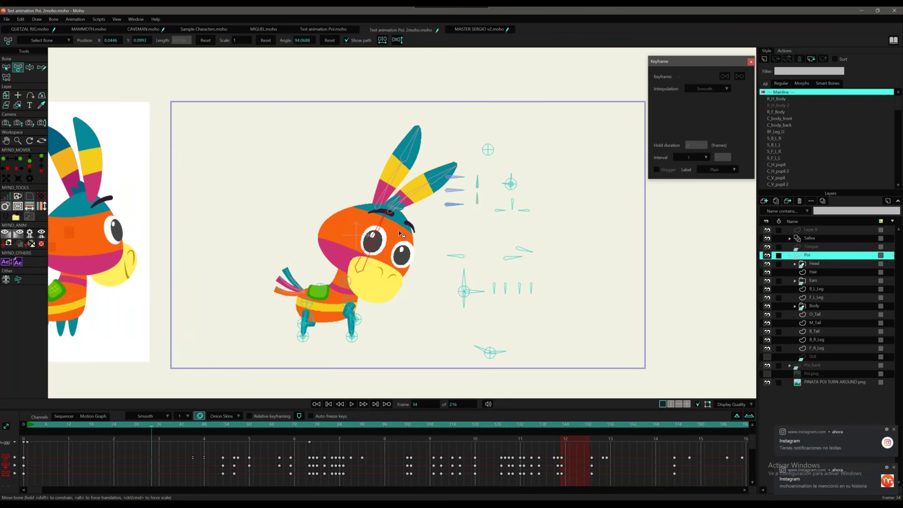
key(b)
click(373, 244)
click(373, 244)
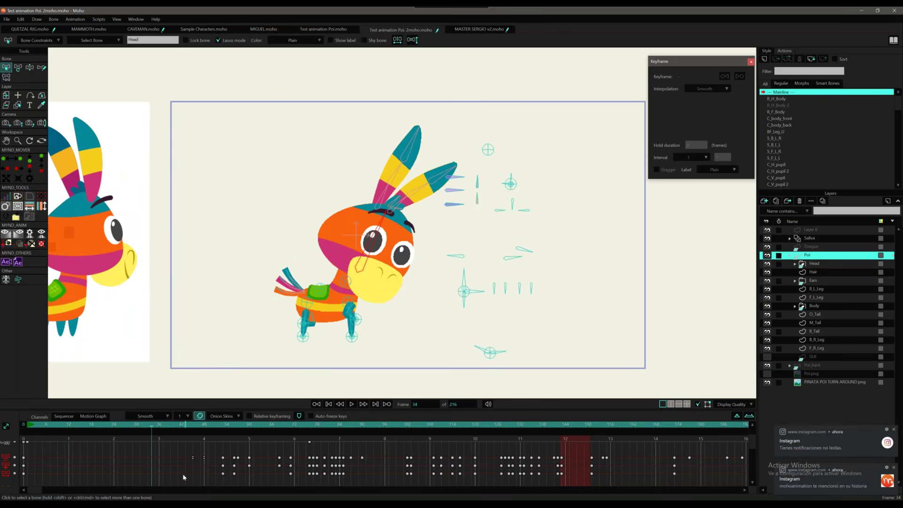
Play the Poi animation, stop it and step backward frame by frame to review the poses.
key(space)
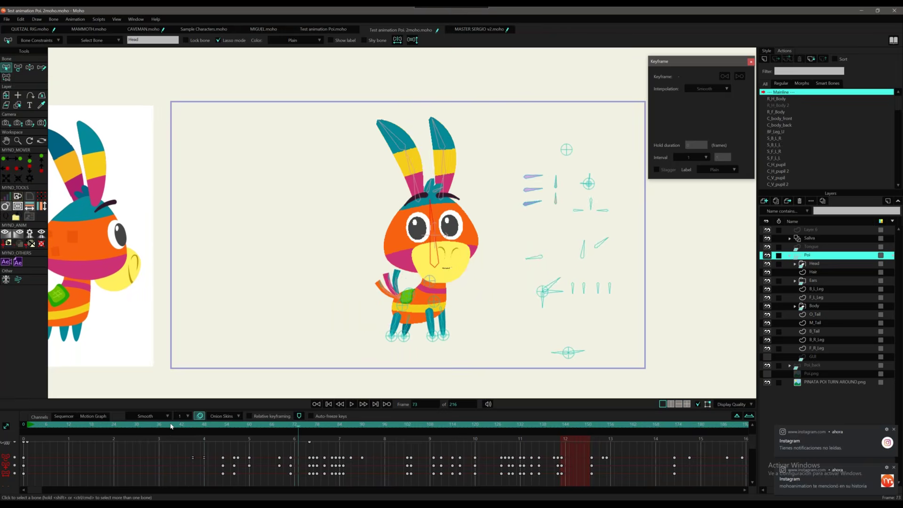
key(space)
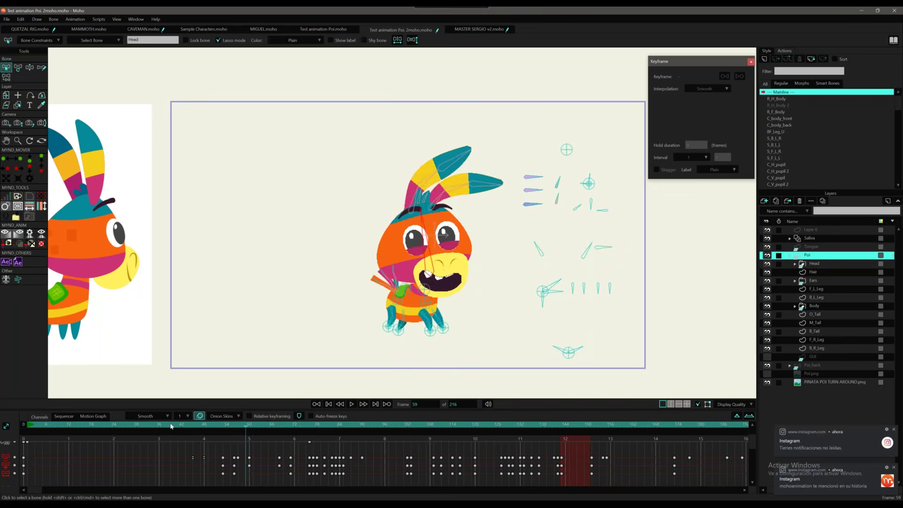
key(Left)
key(Left)
key(Left)
key(Left)
key(Left)
key(Left)
key(Left)
key(Left)
key(Left)
key(Left)
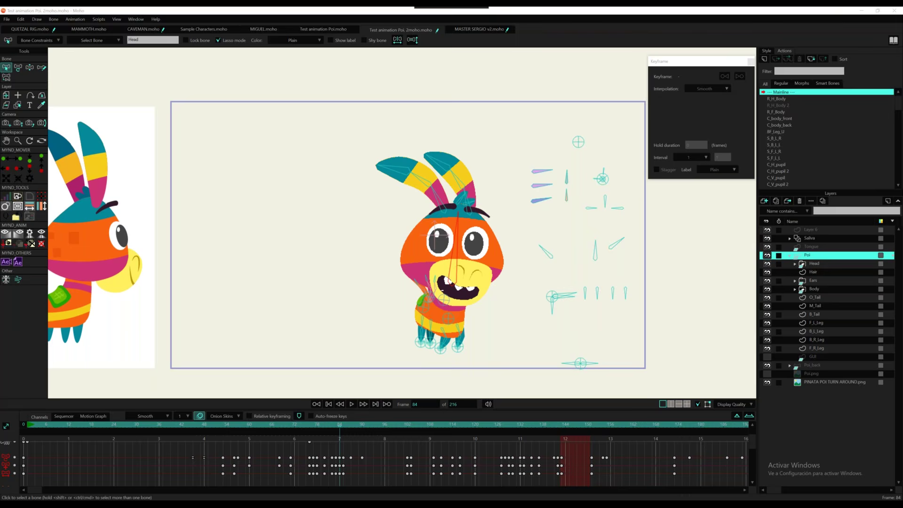
Bring the image viewer window with Gloves.jpg over the canvas as a hand pose reference.
drag(902, 214, 161, 106)
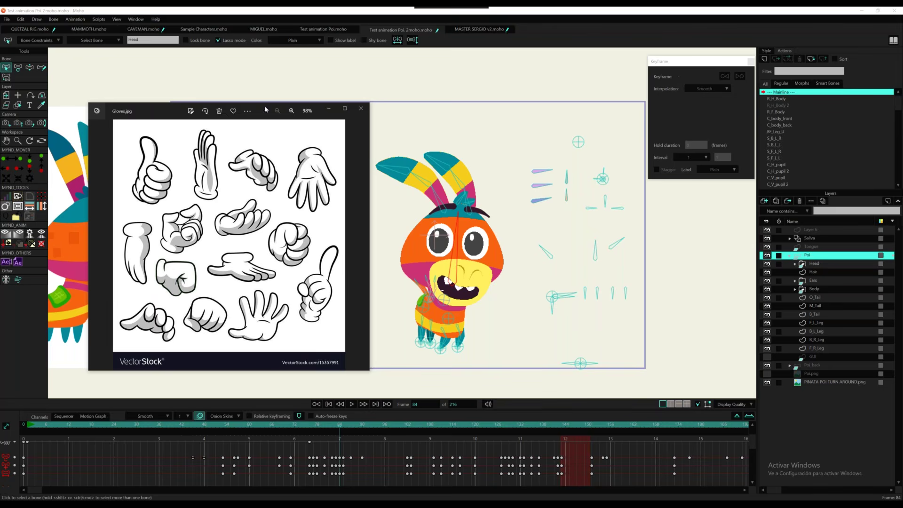
mouse_move(280, 102)
mouse_down()
mouse_move(269, 117)
mouse_move(278, 108)
mouse_up()
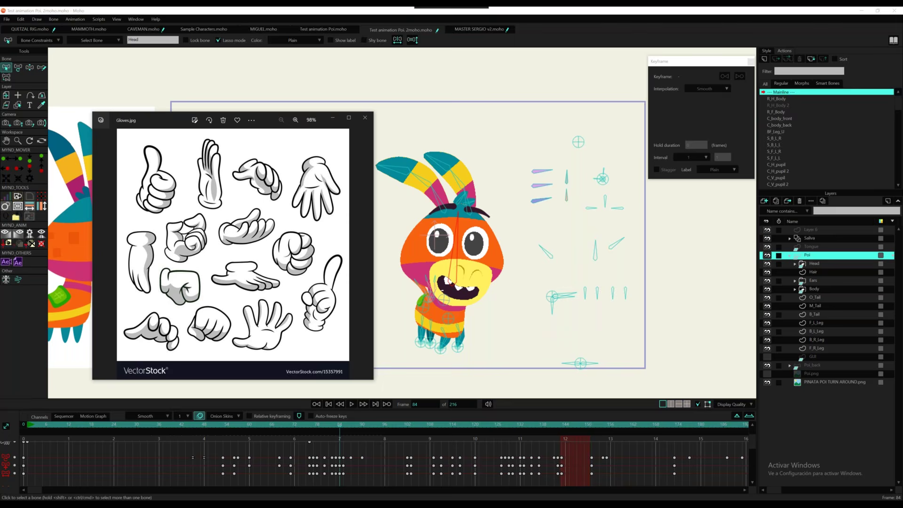
drag(164, 115, 191, 108)
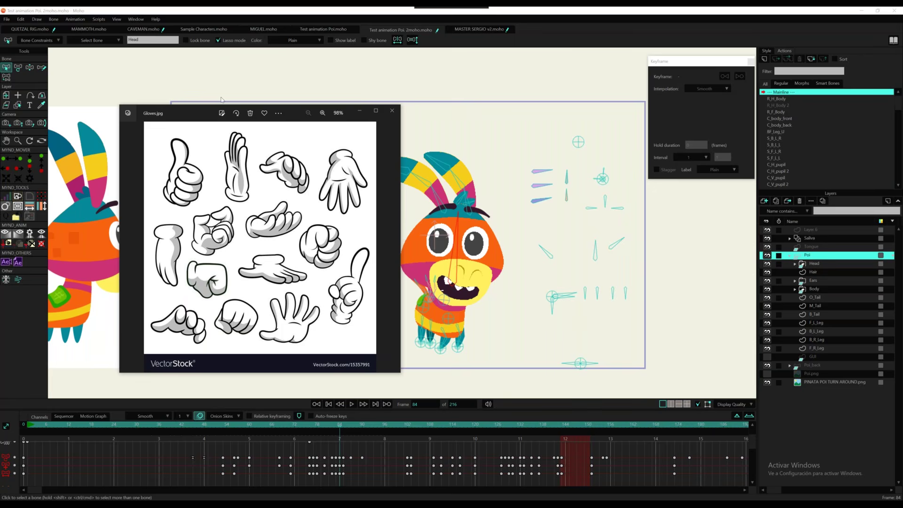
drag(222, 100, 166, 111)
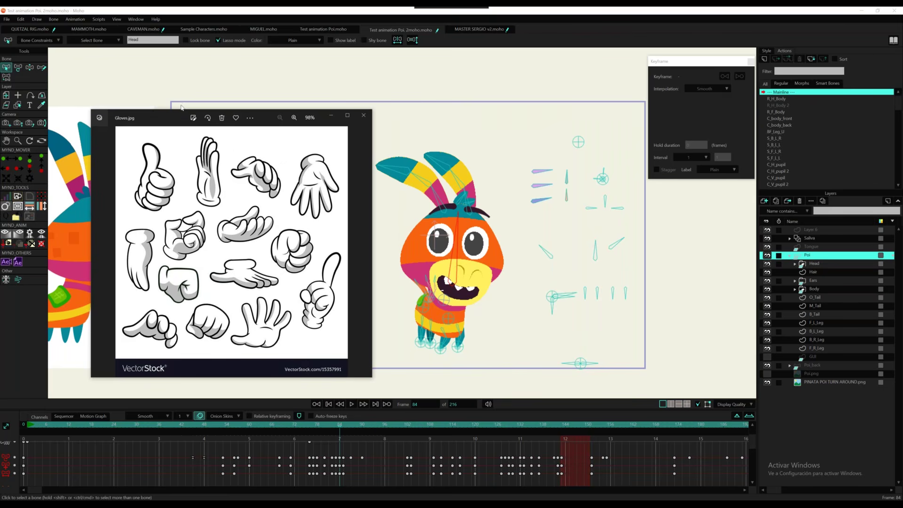
drag(179, 108, 211, 101)
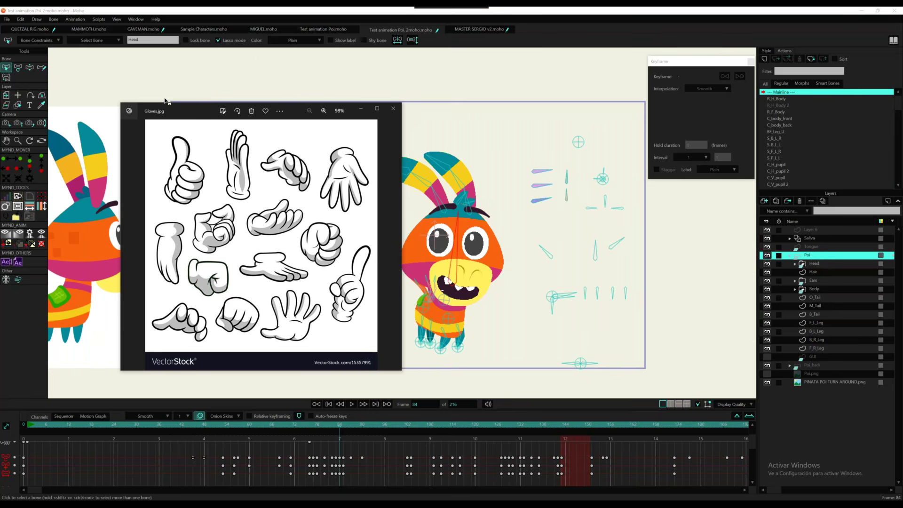
drag(157, 107, 160, 101)
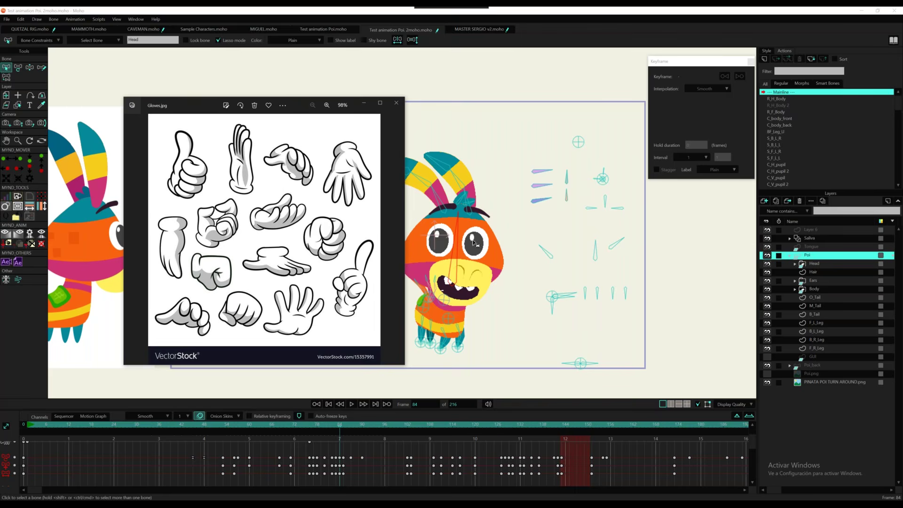
mouse_move(193, 99)
mouse_down()
mouse_move(202, 100)
mouse_move(203, 128)
mouse_move(206, 99)
mouse_up()
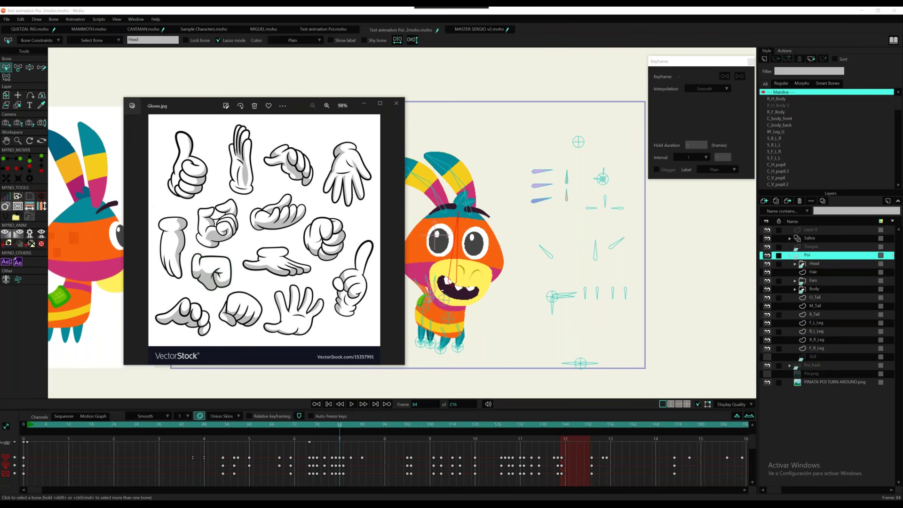
Move the Gloves.jpg reference window completely off the canvas to uncover the animated donkey.
drag(256, 113, 447, 123)
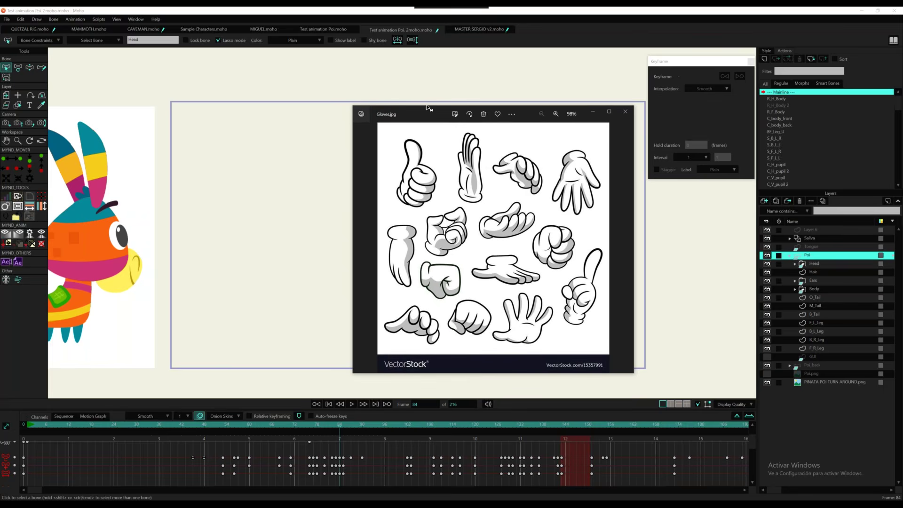
drag(456, 113, 465, 113)
key(super+Right)
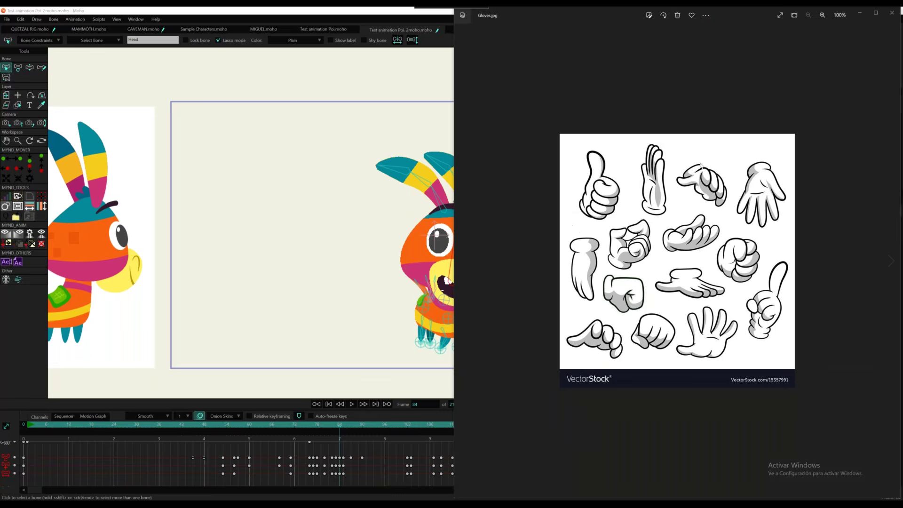
drag(739, 16, 902, 250)
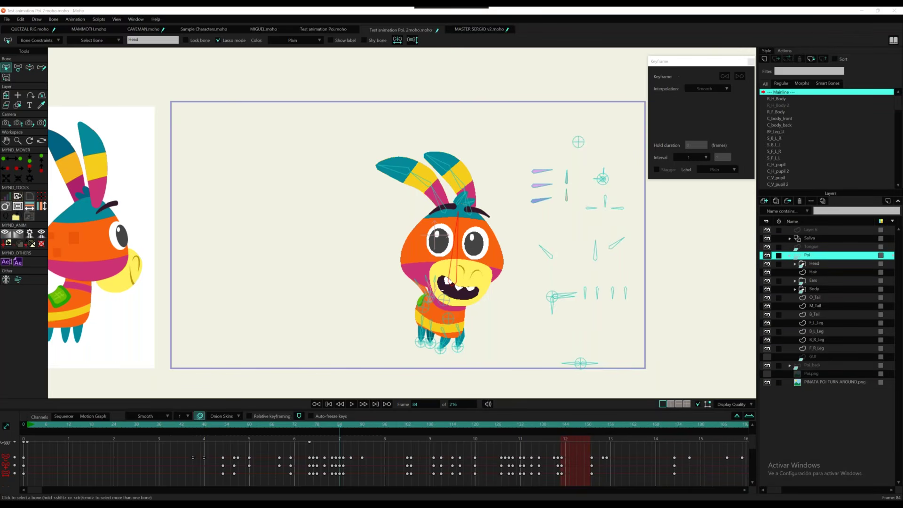
Examine the four views of the donkey in the turnaround image next to the animation frame.
scroll(453, 307, up, 2)
scroll(464, 300, down, 4)
scroll(183, 291, up, 1)
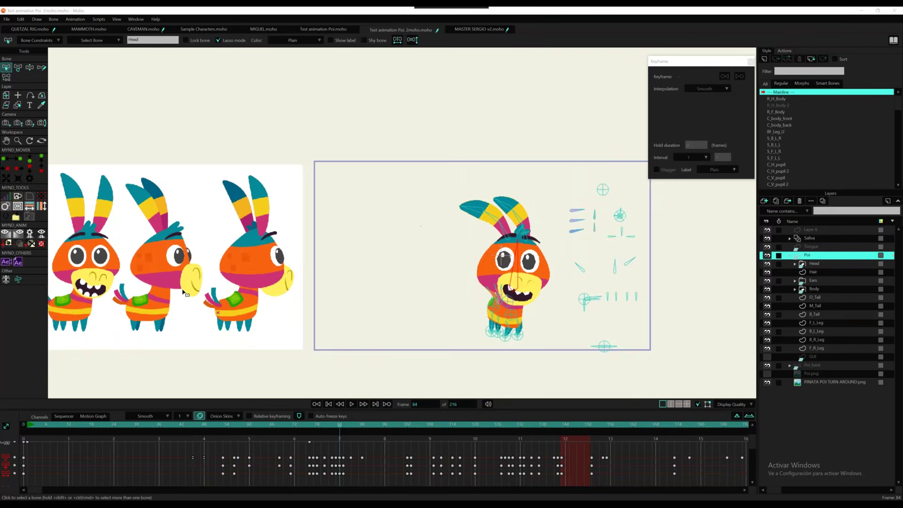
scroll(185, 293, up, 1)
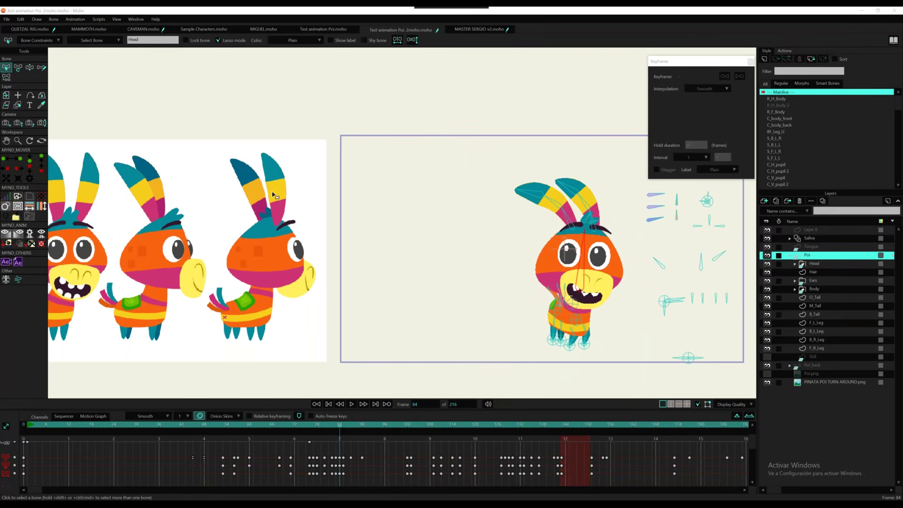
drag(279, 289, 531, 298)
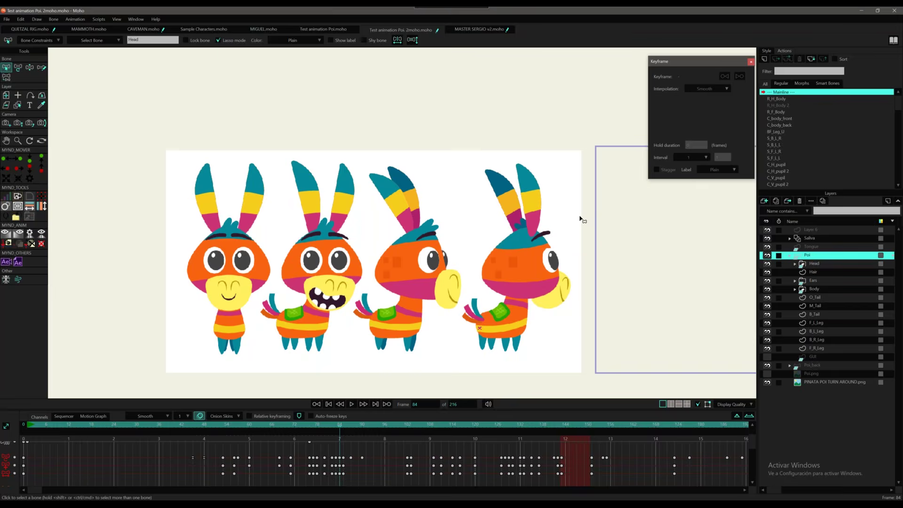
scroll(580, 218, down, 1)
drag(529, 257, 432, 269)
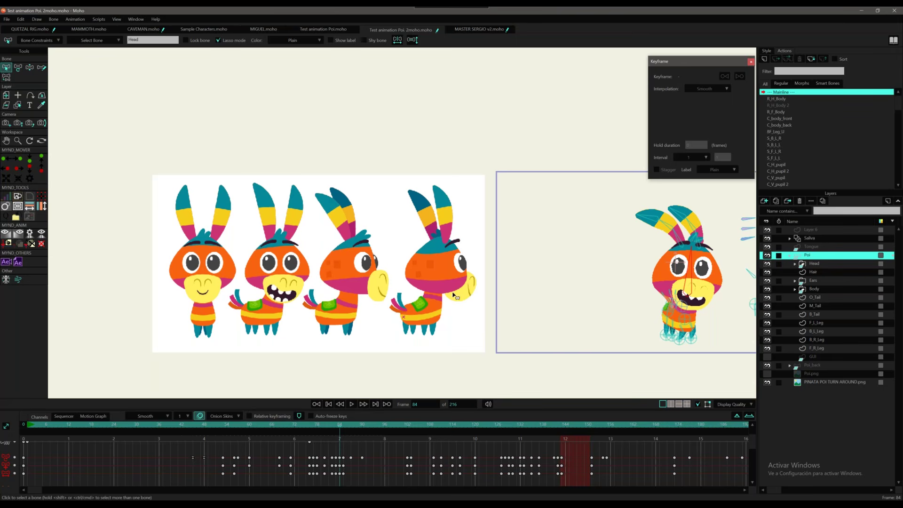
scroll(452, 309, up, 1)
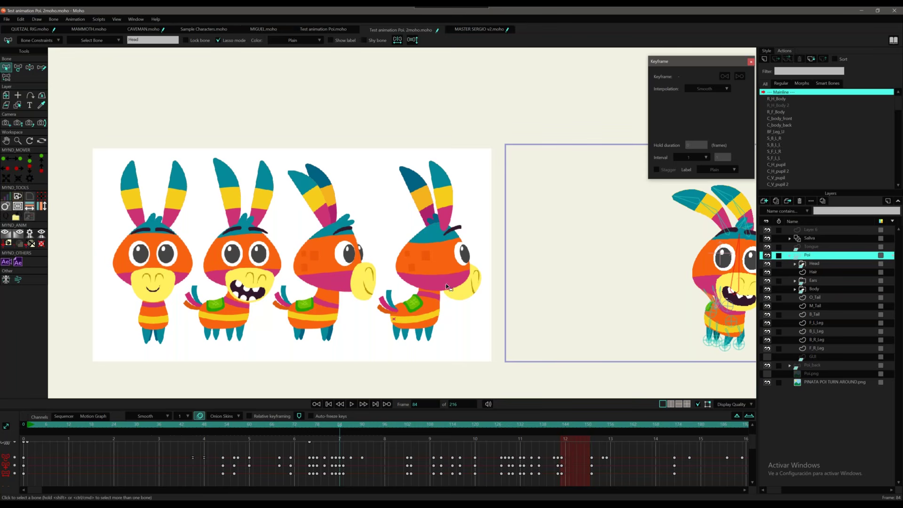
drag(473, 305, 539, 327)
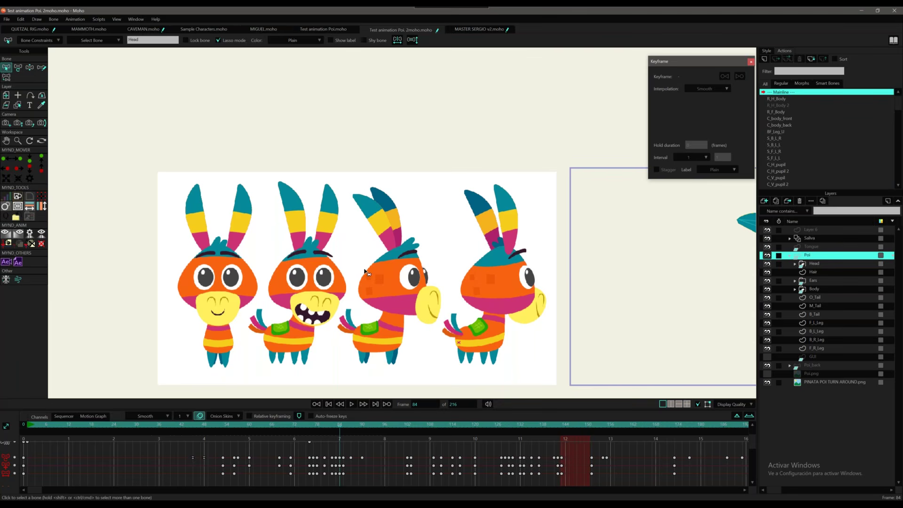
drag(476, 317, 318, 284)
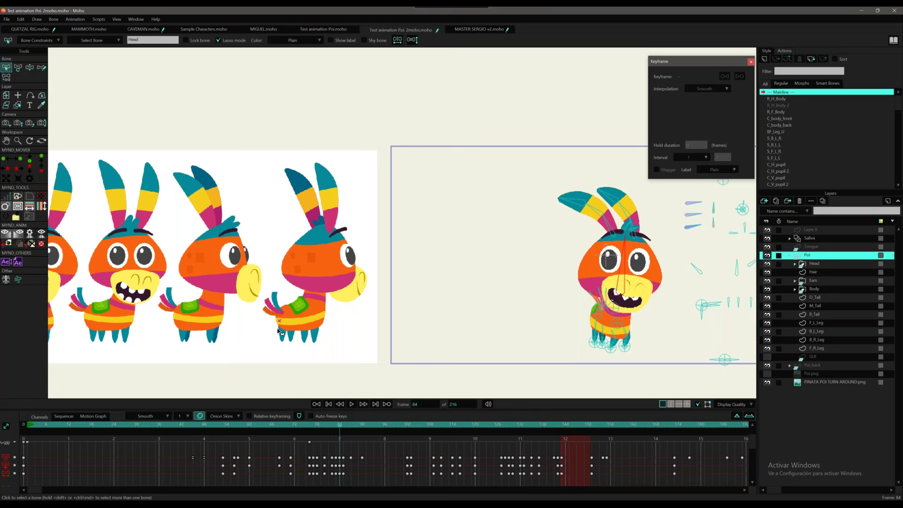
Inspect the legs and body of the side-view donkey in the turnaround image and deselect the Head bone.
scroll(305, 325, up, 3)
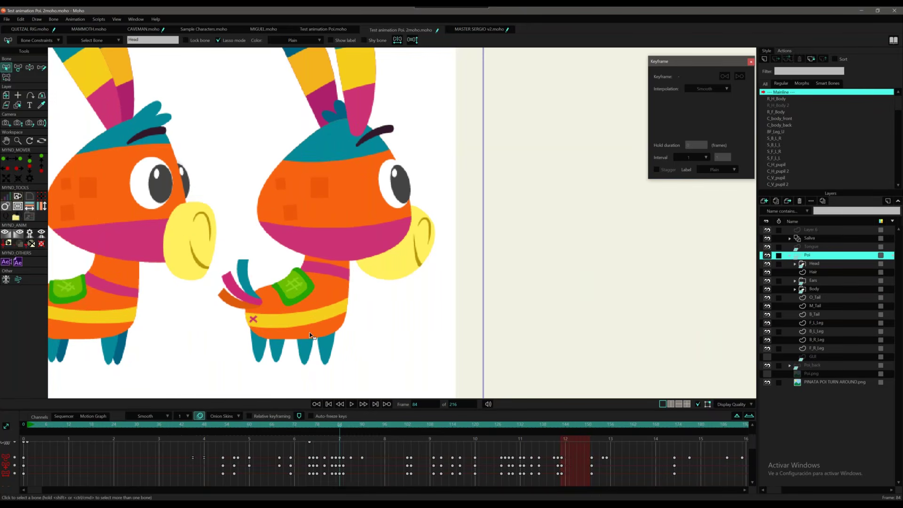
scroll(310, 335, down, 3)
click(322, 343)
click(283, 352)
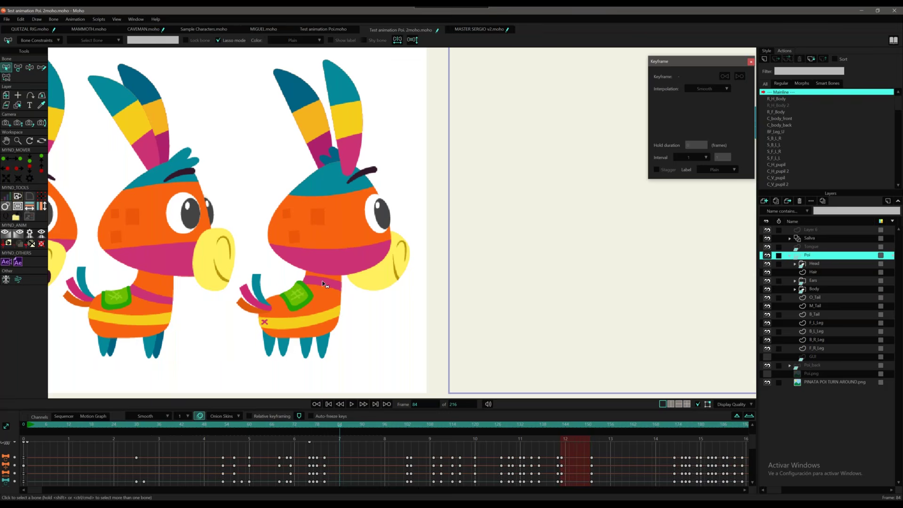
scroll(381, 298, down, 3)
scroll(386, 308, up, 2)
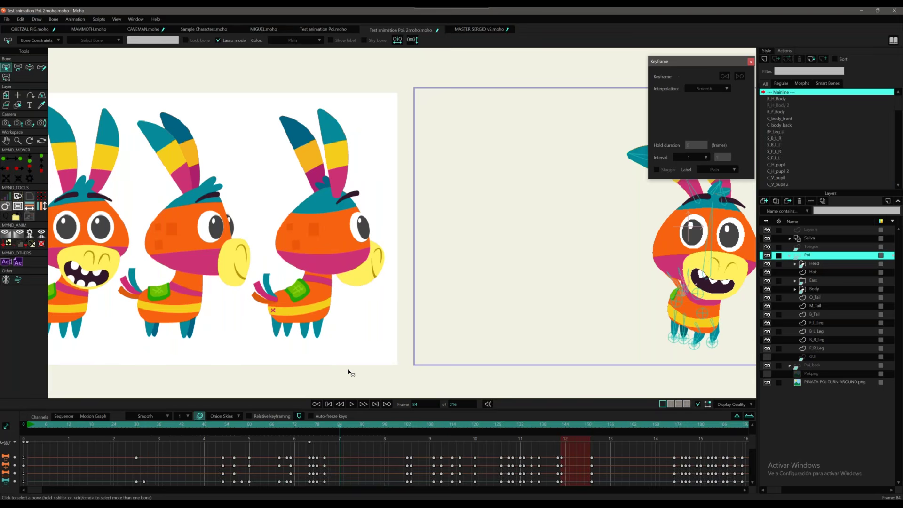
Scrub the Poi animation through frames 145, 151, 159 and 178 to review the back, side and three-quarter poses.
scroll(372, 305, down, 1)
drag(452, 287, 395, 281)
drag(505, 279, 328, 287)
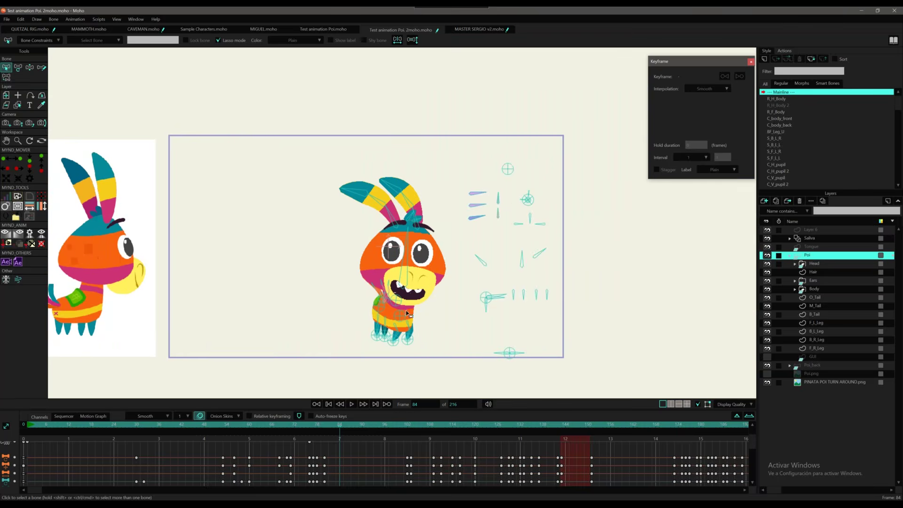
drag(343, 429, 568, 416)
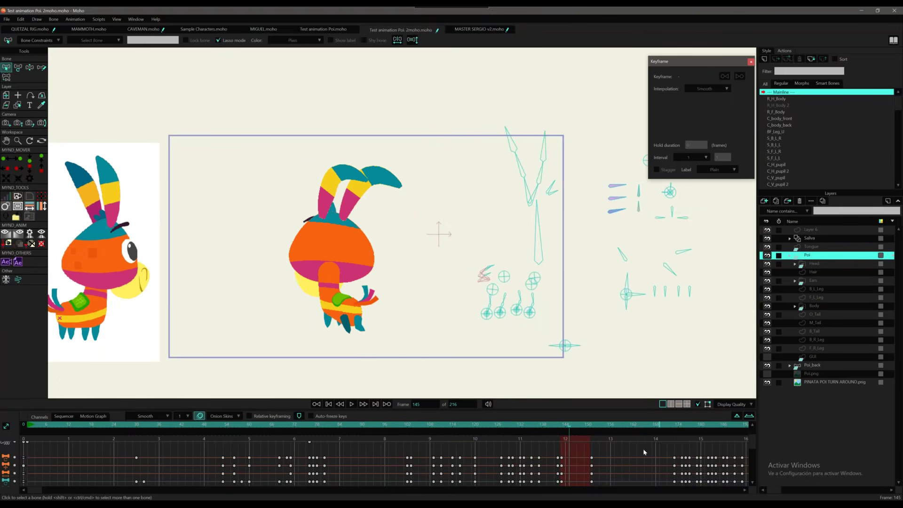
drag(575, 429, 594, 430)
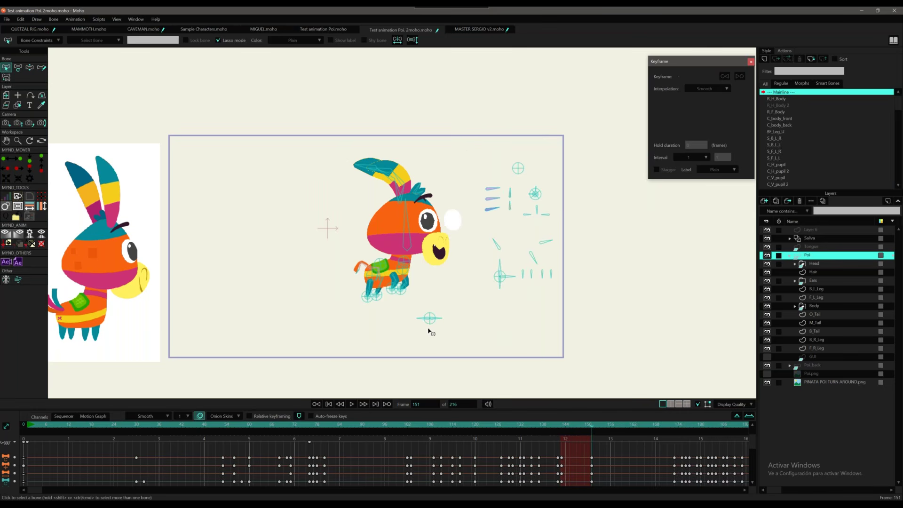
drag(600, 429, 622, 429)
scroll(466, 173, up, 1)
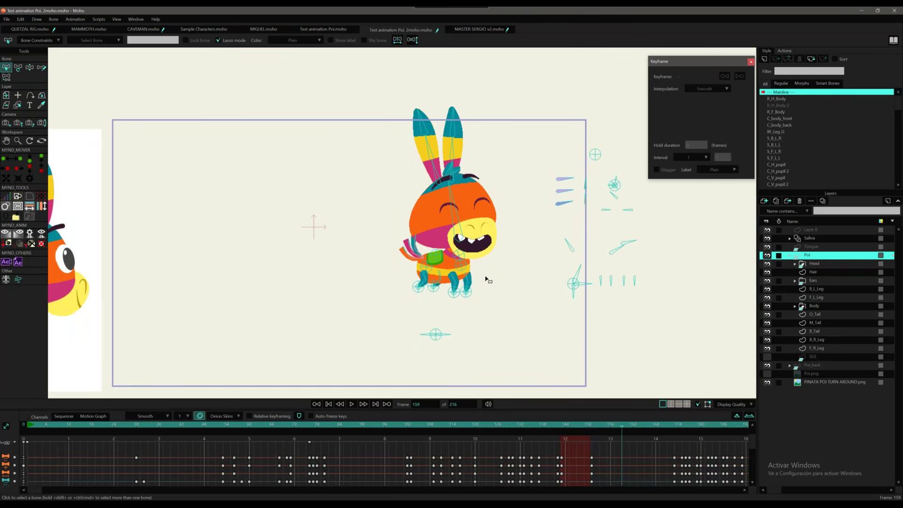
drag(570, 427, 694, 427)
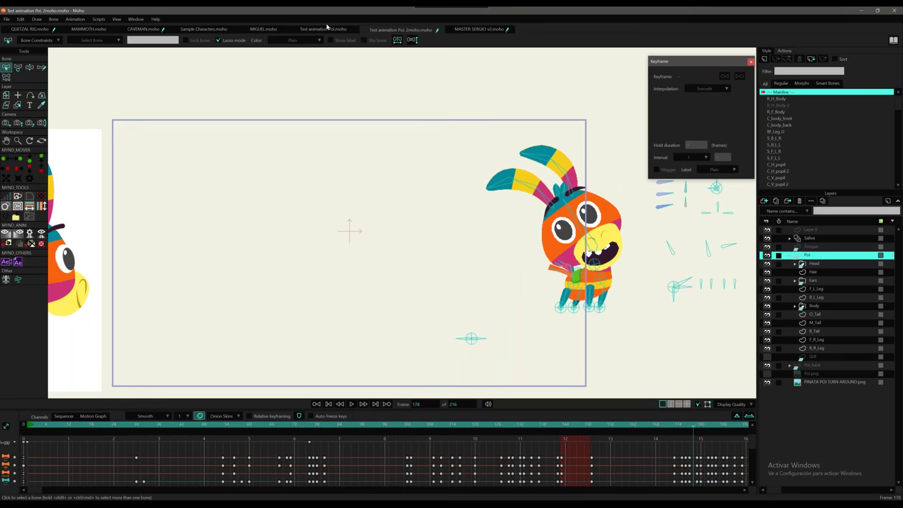
scroll(481, 322, down, 1)
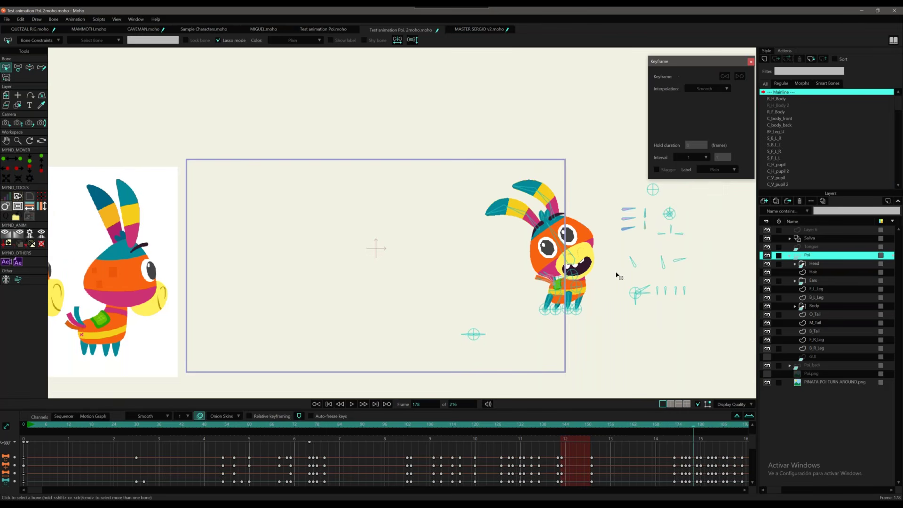
Switch to the MIGUEL.moho document and go to frame 1.
click(332, 32)
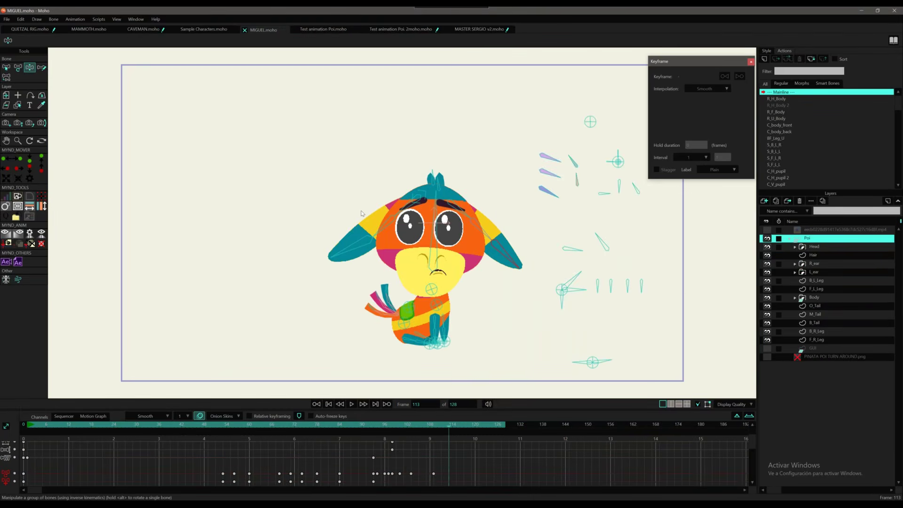
click(266, 30)
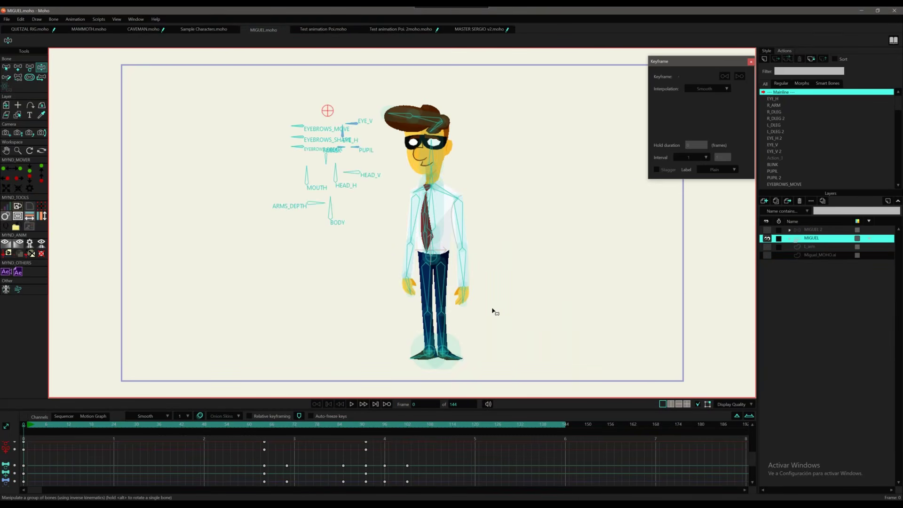
click(28, 426)
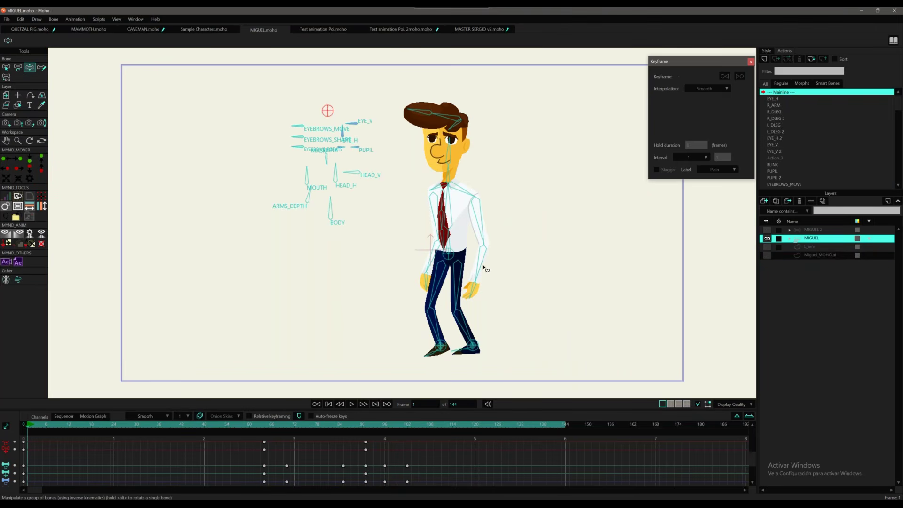
Pose Miguel at frame 1 with Manipulate Bones, bending both arms, lowering the hips and adjusting the torso and head.
drag(482, 269, 486, 270)
drag(452, 235, 447, 238)
drag(442, 199, 410, 192)
drag(408, 235, 404, 235)
mouse_move(391, 269)
mouse_down()
mouse_move(369, 220)
mouse_move(377, 225)
mouse_move(375, 209)
mouse_move(386, 247)
mouse_up()
mouse_move(448, 249)
mouse_down()
mouse_move(462, 279)
mouse_move(460, 265)
mouse_up()
drag(541, 201, 502, 239)
drag(436, 248, 383, 238)
drag(464, 216, 469, 215)
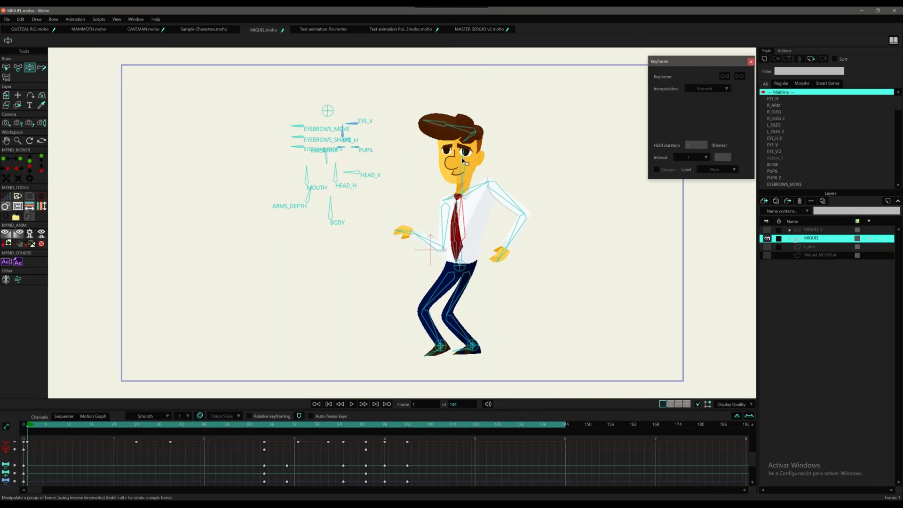
drag(463, 161, 459, 161)
drag(456, 219, 456, 217)
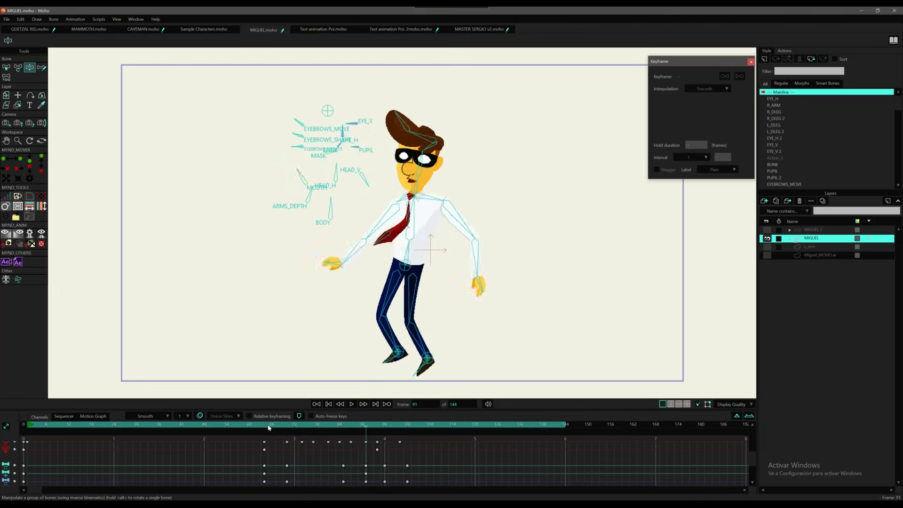
Step through Miguel's masked poses to frame 95 and repose both of his arms with Transform Bone.
key(Left)
key(Left)
key(Left)
key(Right)
key(Right)
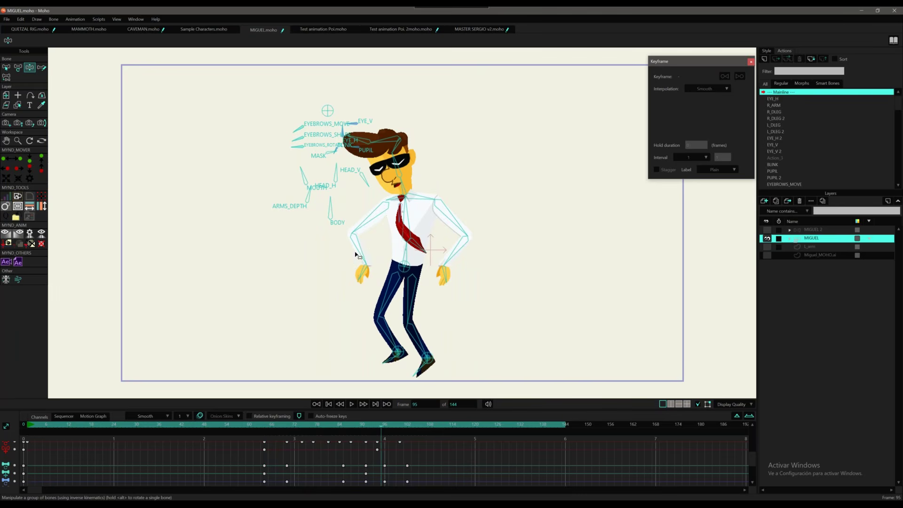
key(t)
drag(352, 236, 356, 238)
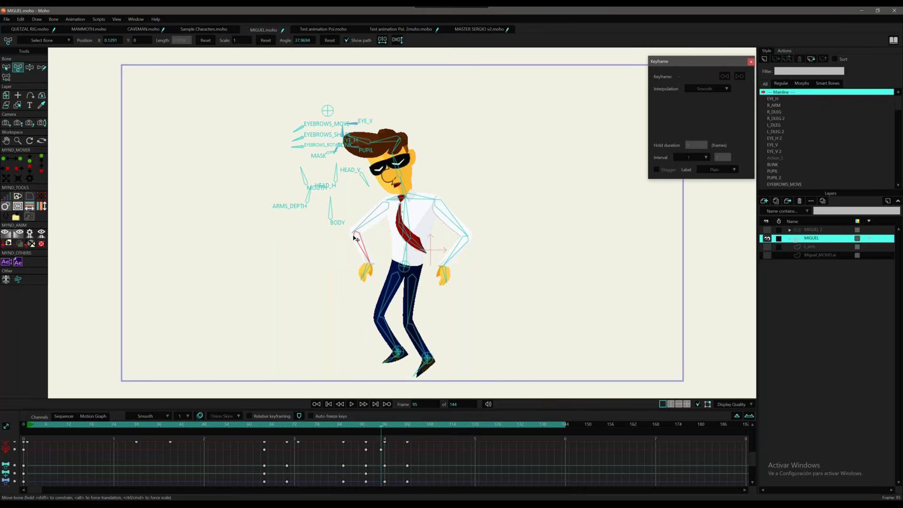
drag(469, 240, 447, 248)
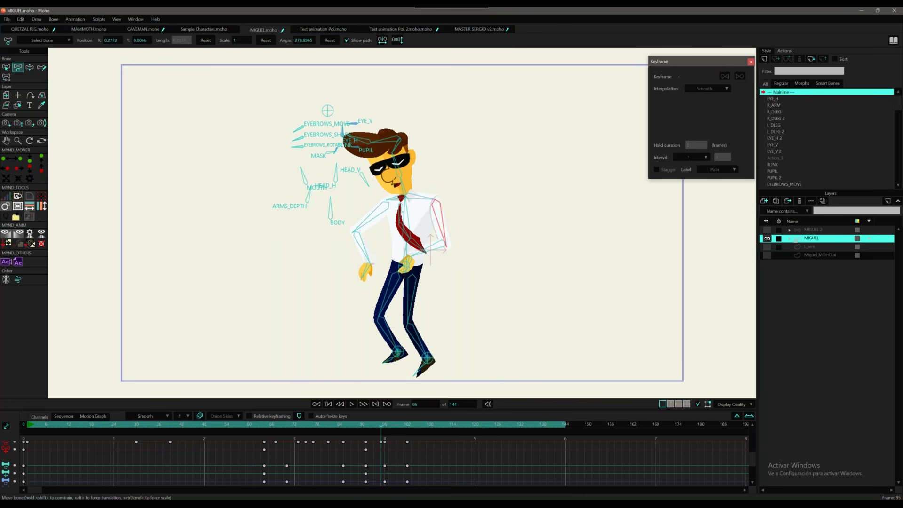
drag(377, 216, 353, 277)
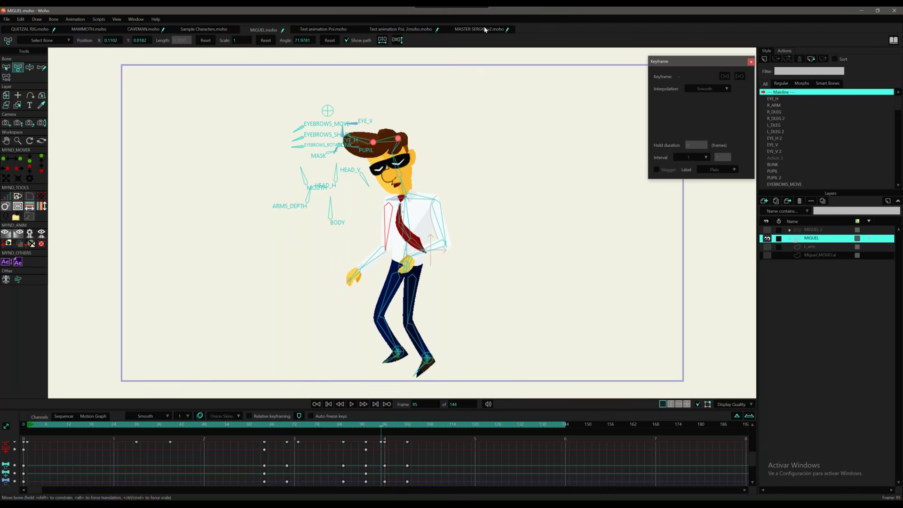
Switch to the MASTER SERGIO v2.moho document and bend Sergio's arms, leg and upper body to test the rig.
click(483, 30)
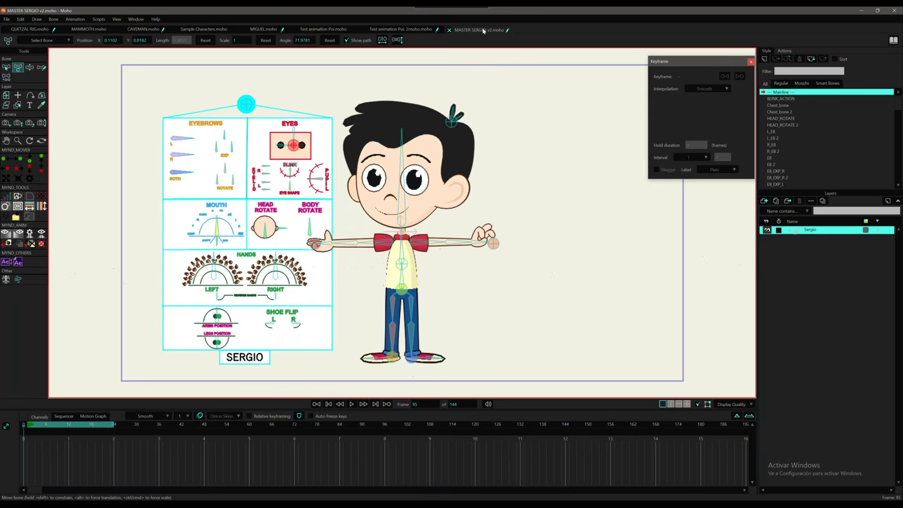
mouse_move(491, 252)
mouse_down()
mouse_move(483, 286)
mouse_move(495, 282)
mouse_move(486, 221)
mouse_move(484, 282)
mouse_move(429, 255)
mouse_move(386, 324)
mouse_move(389, 285)
mouse_move(387, 302)
mouse_move(398, 306)
mouse_up()
drag(444, 348, 453, 208)
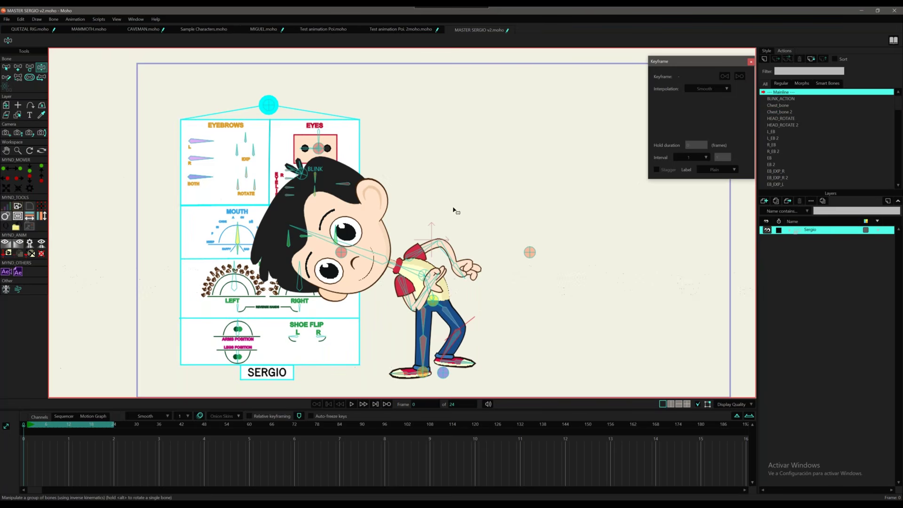
Switch to the Test animation Poi. 2moho.moho document, play the animation, and examine Poi's legs and body at frame 77.
click(407, 28)
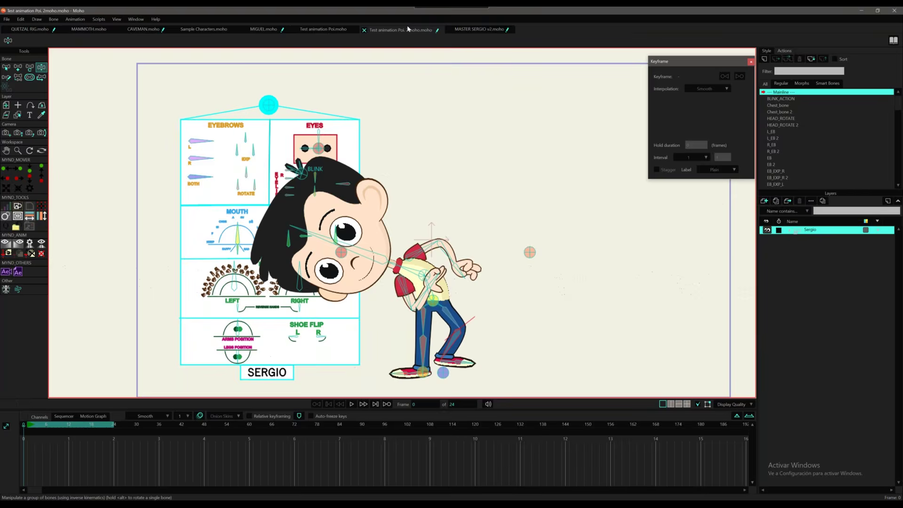
click(33, 426)
key(space)
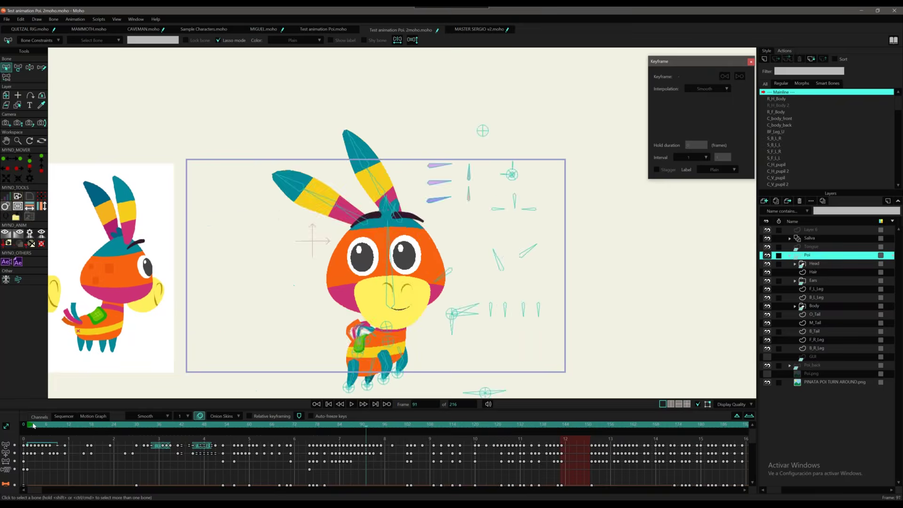
click(314, 425)
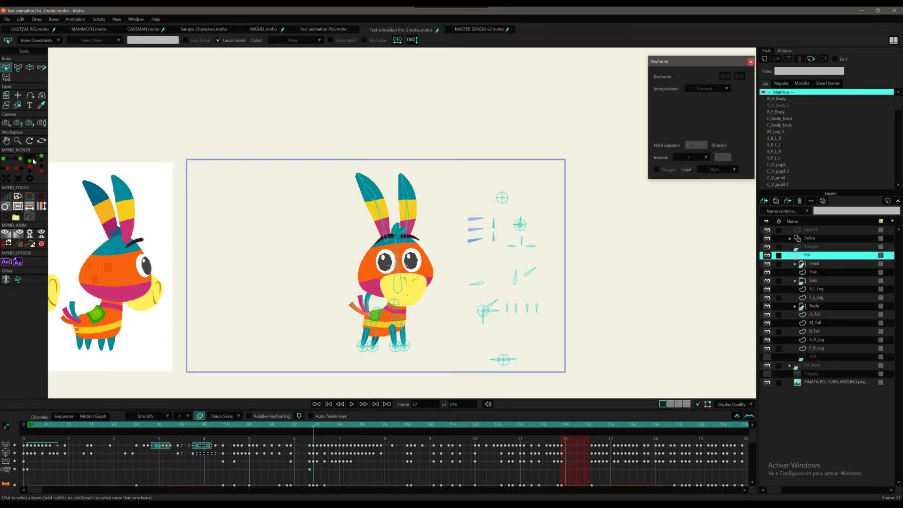
scroll(429, 327, up, 3)
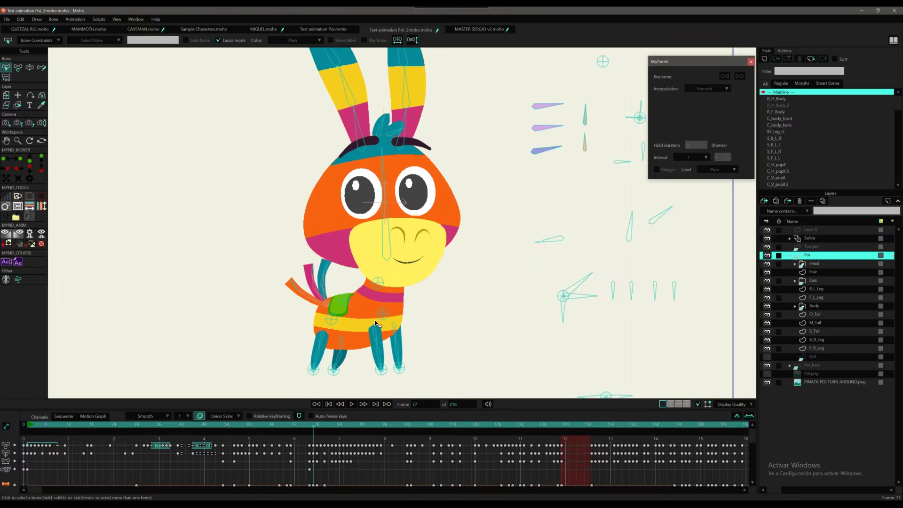
scroll(376, 323, up, 2)
drag(376, 323, 457, 263)
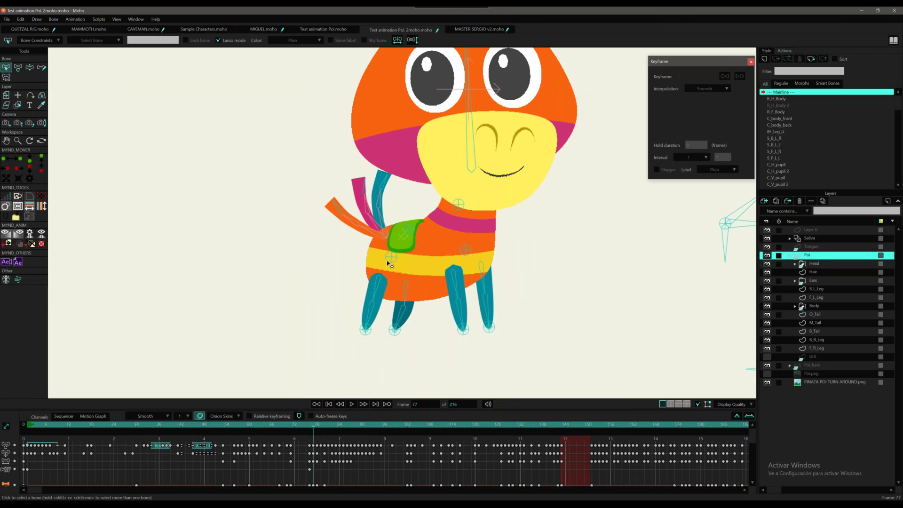
Try adding a chain of bones through Poi's body from the rear to the neck at frame 0, and select its bones.
click(18, 67)
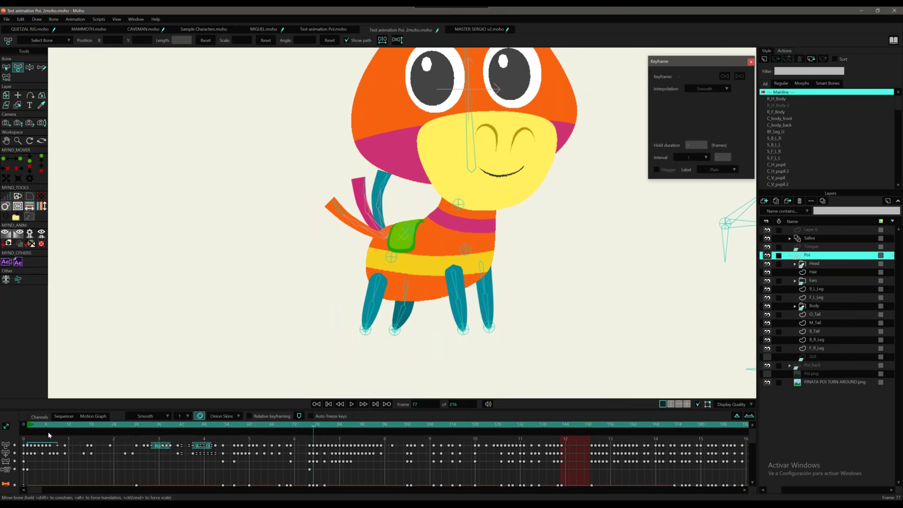
click(34, 425)
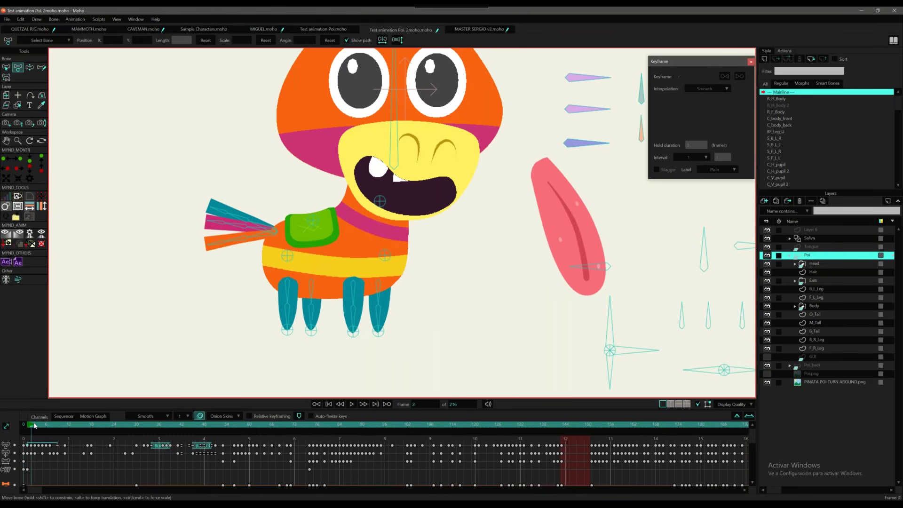
click(24, 426)
mouse_move(288, 256)
mouse_down()
mouse_move(384, 255)
mouse_move(394, 189)
mouse_up()
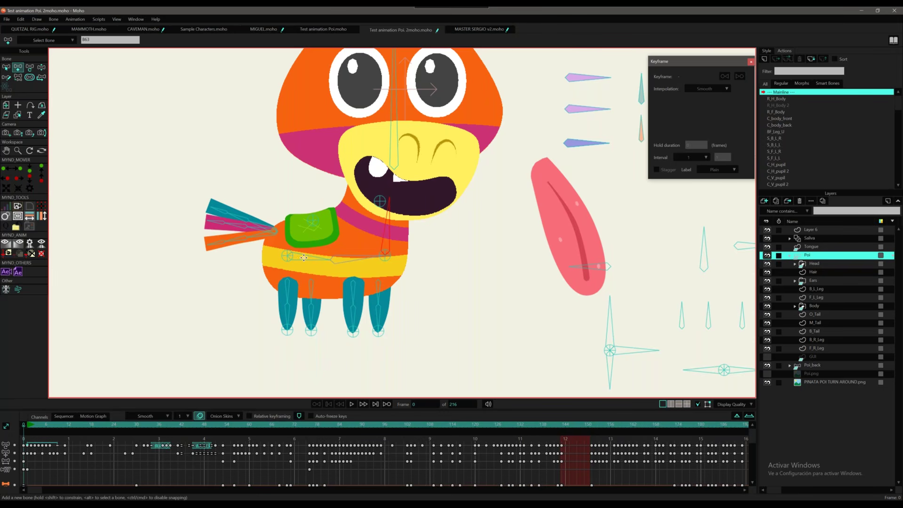
key(b)
click(347, 260)
shift+click(319, 259)
click(387, 239)
click(356, 262)
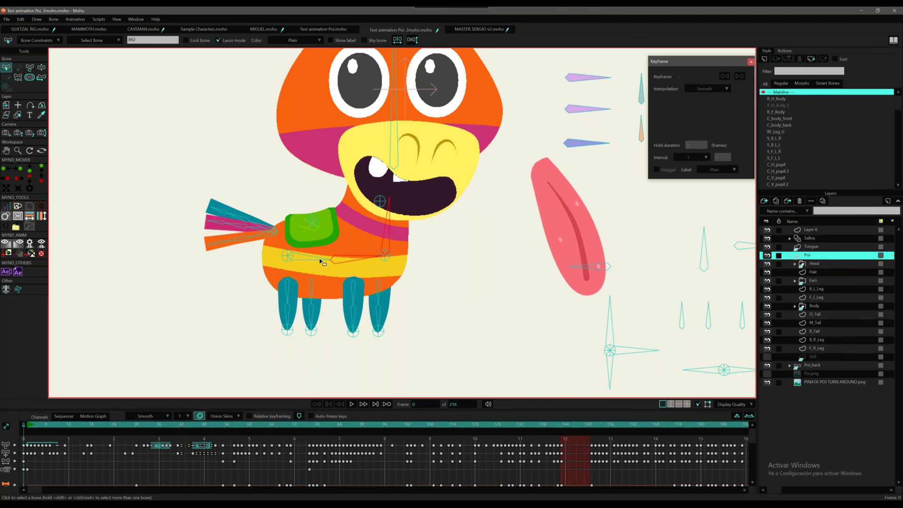
Test Poi's front body control at frame 0, then repose the body, rear leg, neck and head at frame 1.
key(z)
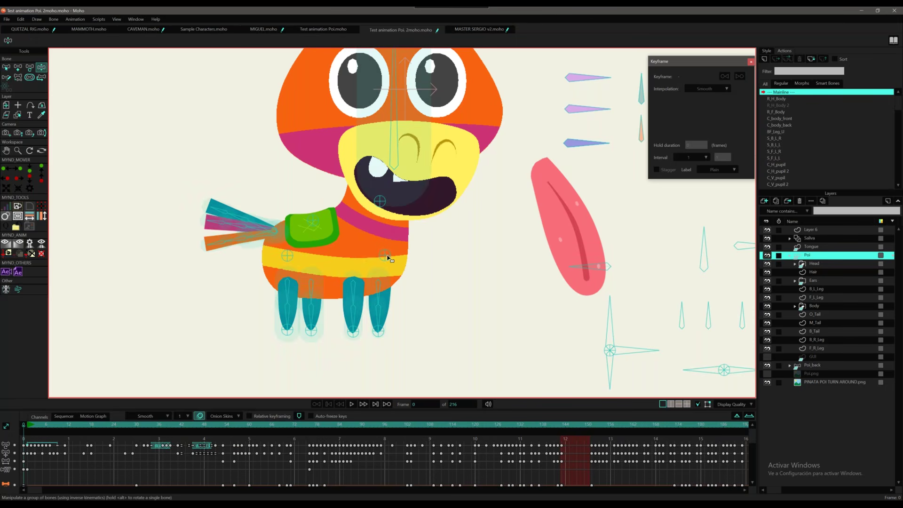
drag(385, 258, 387, 253)
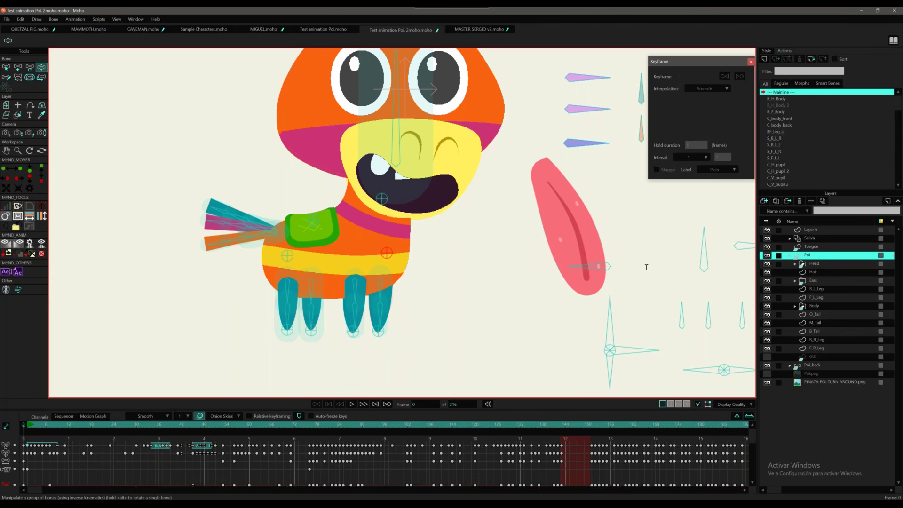
click(30, 425)
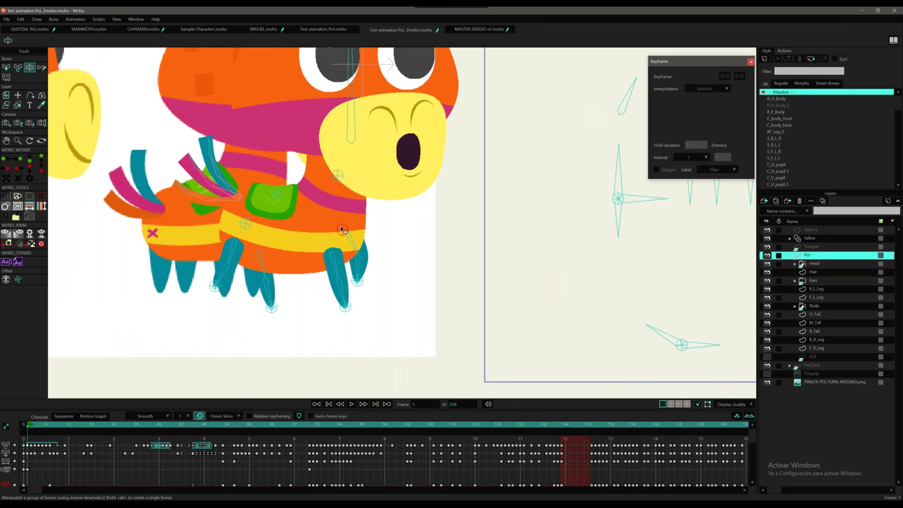
mouse_move(349, 230)
mouse_down()
mouse_move(359, 211)
mouse_move(345, 253)
mouse_up()
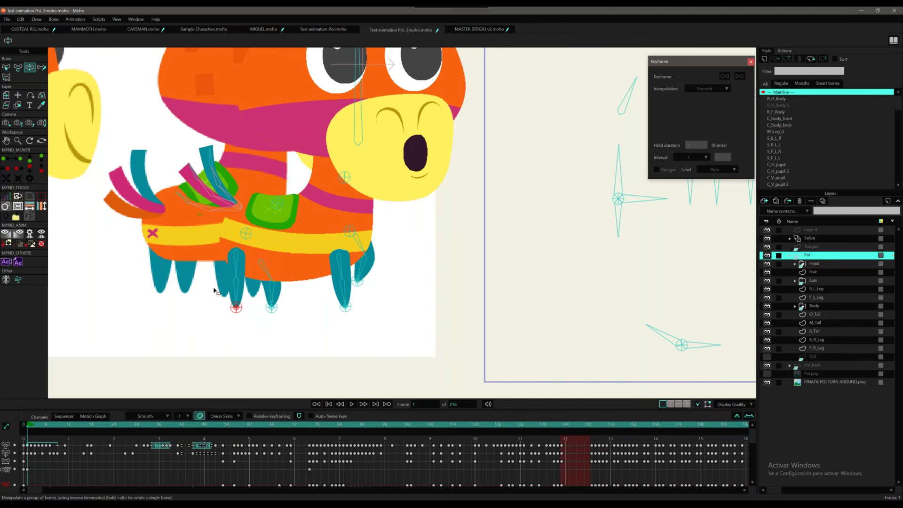
drag(352, 231, 352, 221)
drag(346, 165, 347, 174)
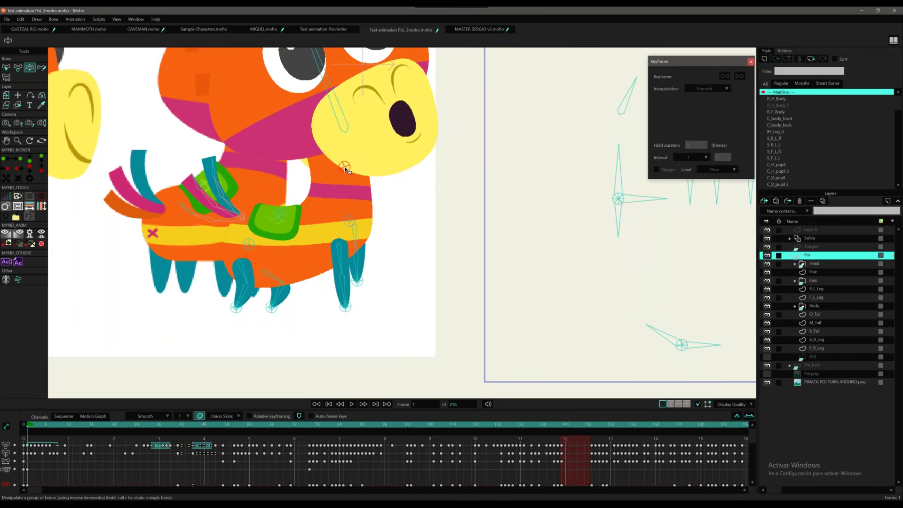
key(t)
drag(345, 167, 344, 174)
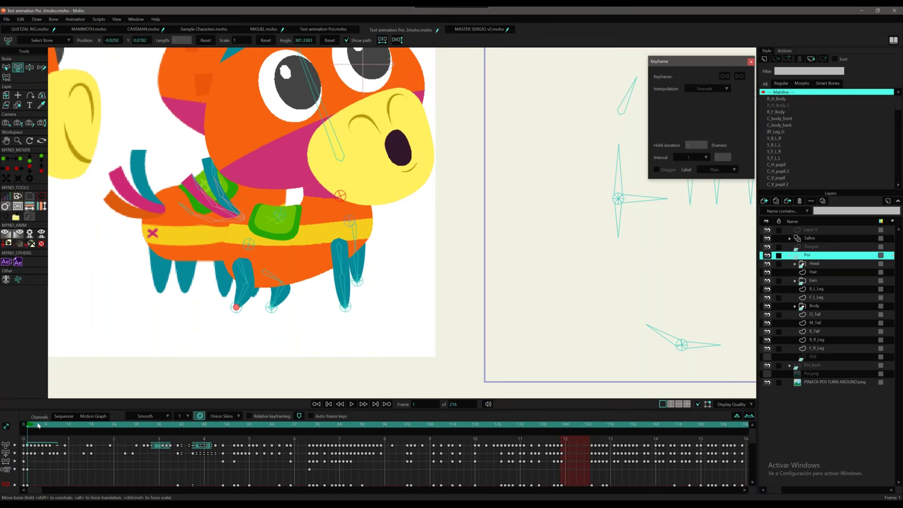
Play Poi's animation to frame 36 and examine the body, legs and ears in that pose.
key(space)
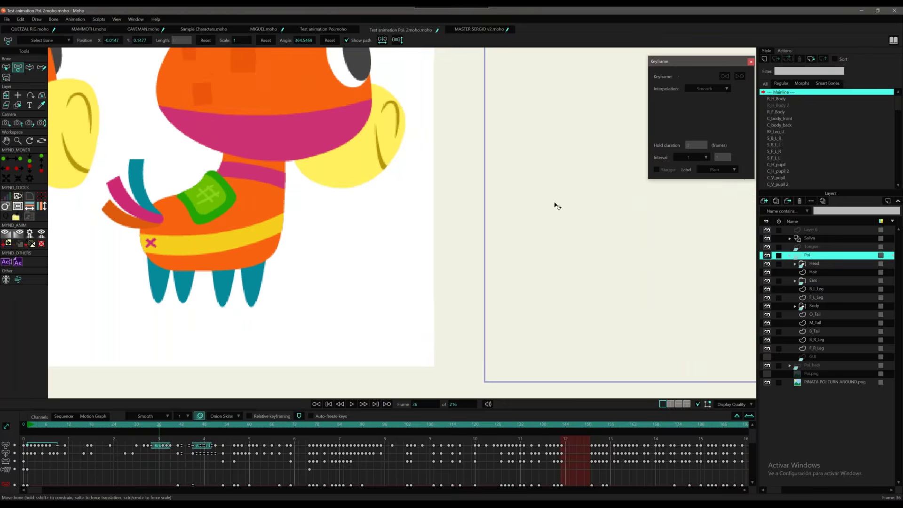
drag(556, 206, 324, 240)
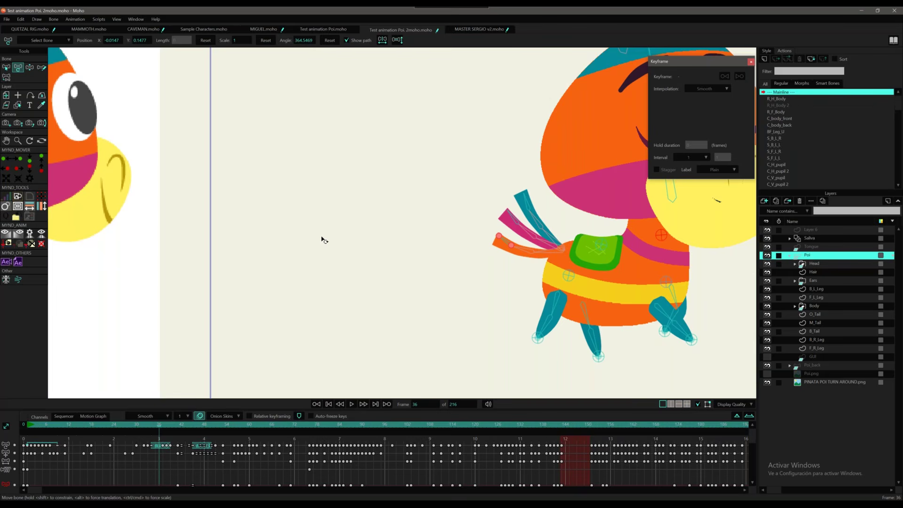
scroll(442, 169, down, 5)
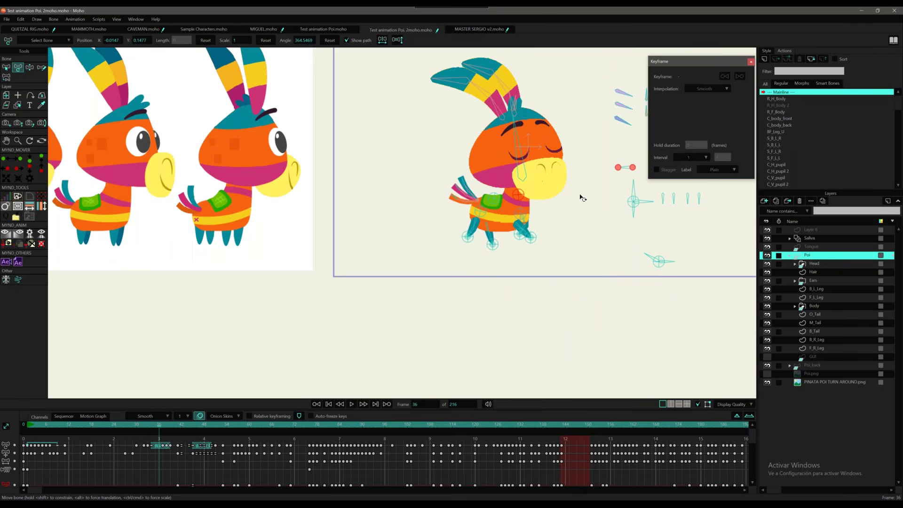
scroll(567, 204, up, 3)
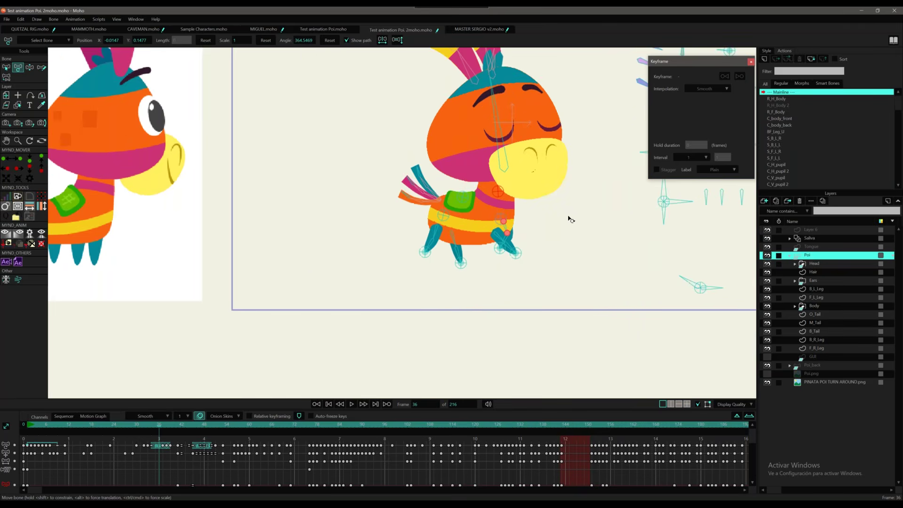
scroll(549, 232, up, 3)
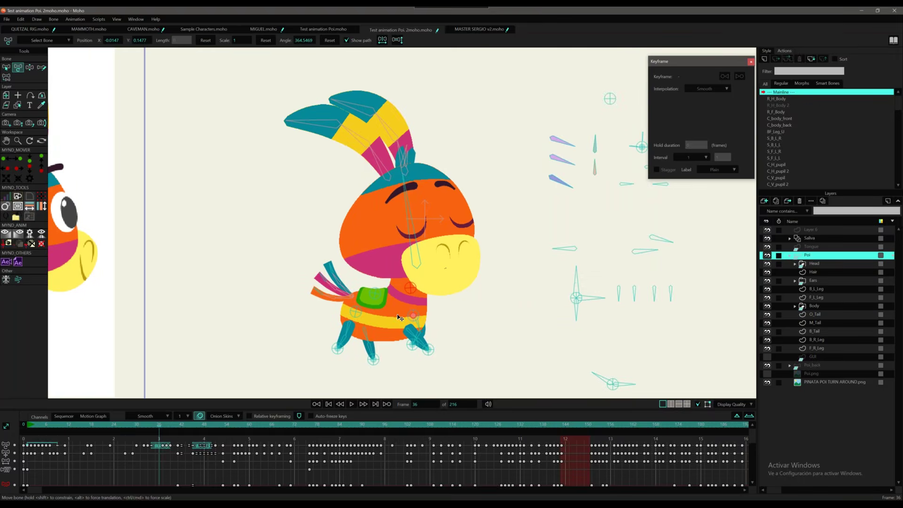
scroll(398, 317, up, 2)
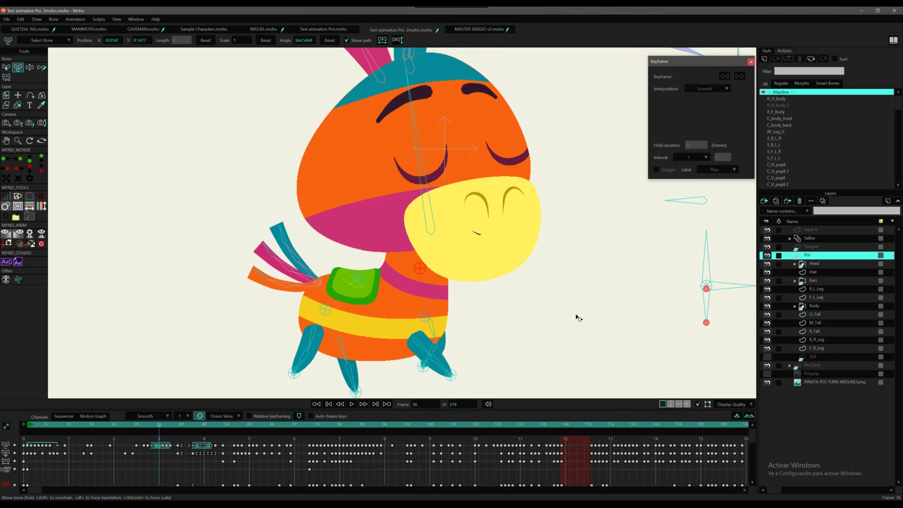
scroll(564, 296, down, 5)
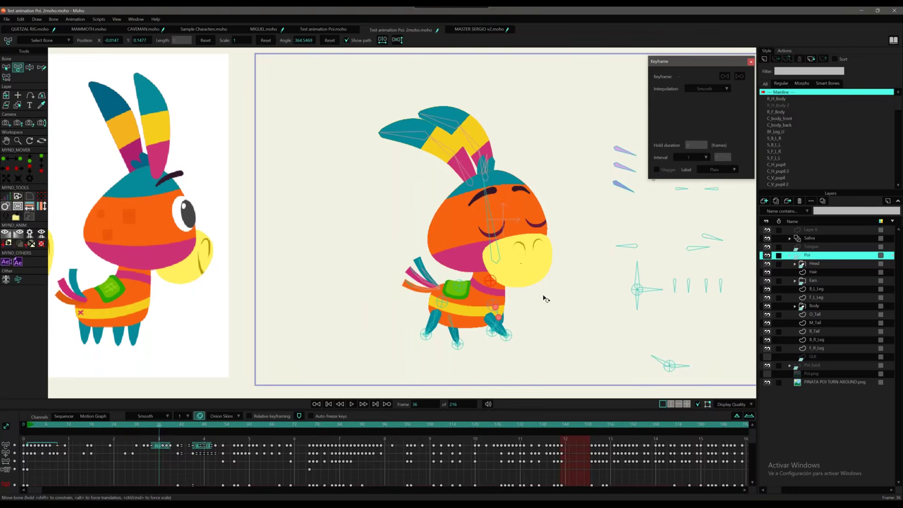
scroll(544, 298, up, 3)
scroll(544, 297, down, 3)
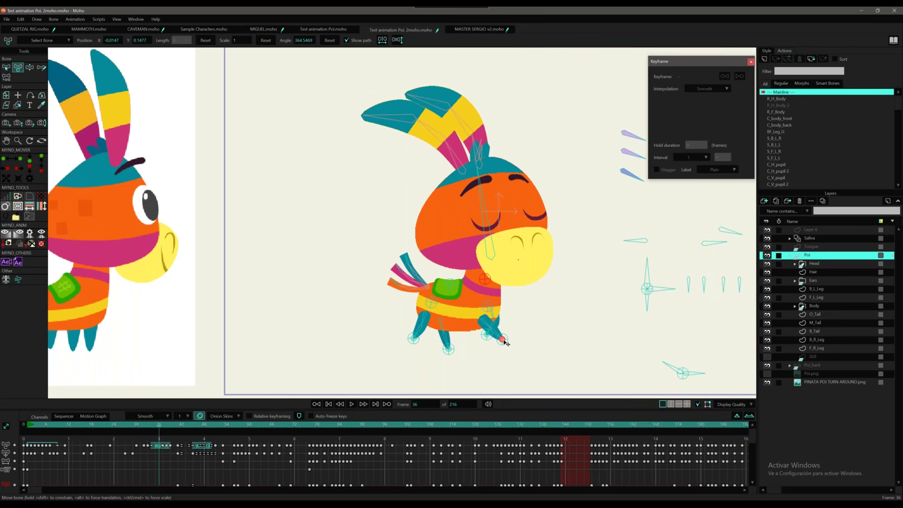
Reposition Poi's front foot and adjust the head bone at frame 36 with Transform Bone.
click(504, 343)
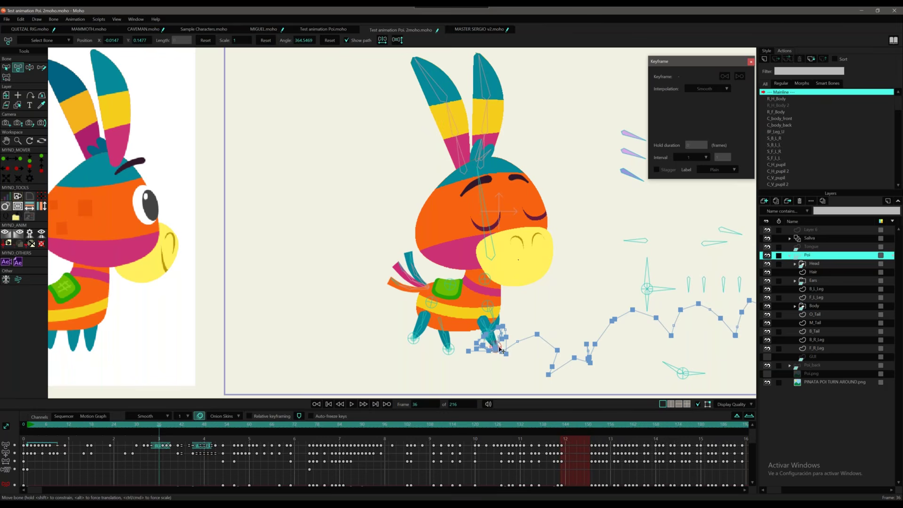
click(501, 340)
scroll(501, 337, up, 1)
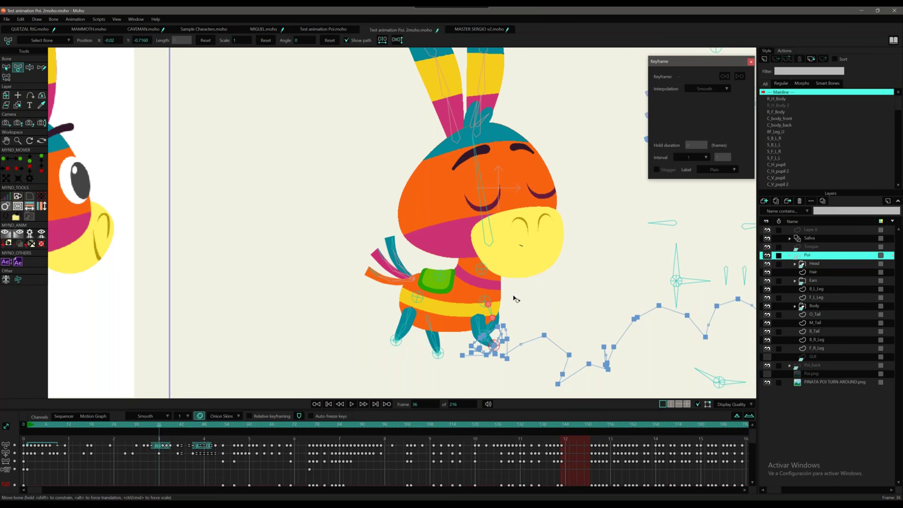
click(483, 216)
drag(483, 216, 487, 219)
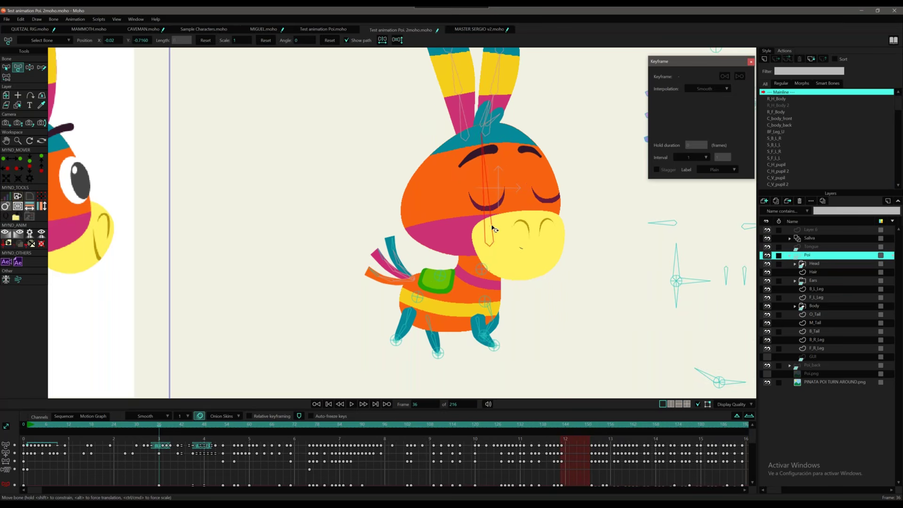
Show the GUI layer with Poi's facial control panel and activate Manipulate Bones.
scroll(493, 226, down, 1)
scroll(508, 241, down, 5)
scroll(527, 261, up, 2)
drag(551, 169, 395, 257)
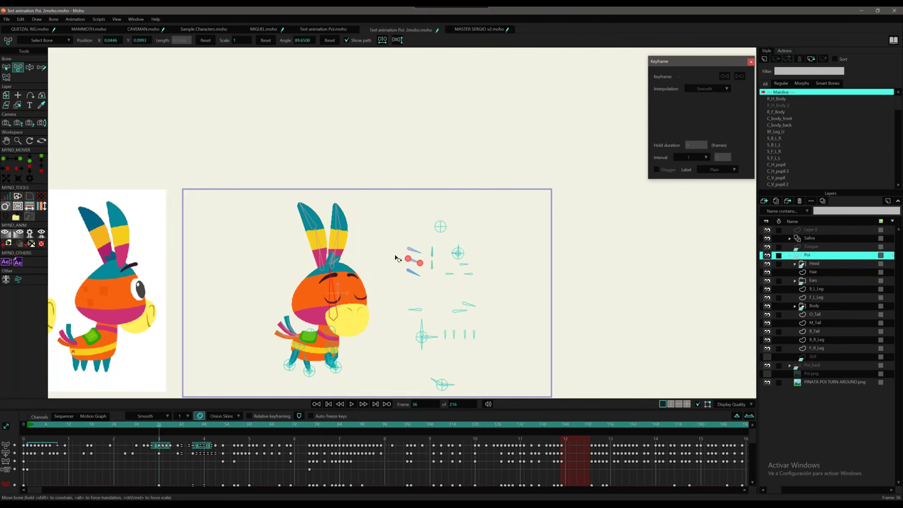
click(469, 274)
click(768, 358)
click(768, 357)
key(z)
scroll(473, 281, up, 3)
scroll(428, 279, up, 1)
drag(428, 279, 556, 229)
scroll(490, 230, down, 3)
scroll(396, 262, up, 1)
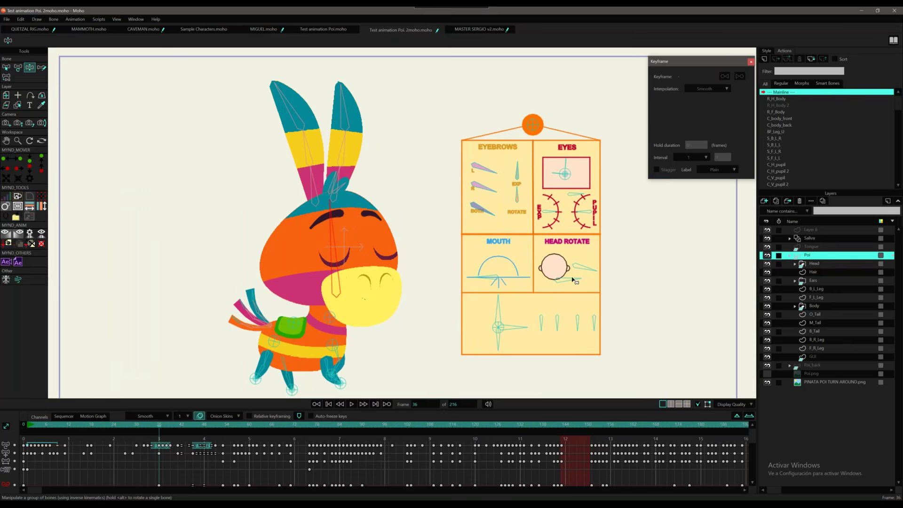
Pose Poi's head rotation, eyes and eyebrows at frame 36 with the control bones, and shift the control panel closer to the character.
drag(573, 280, 556, 279)
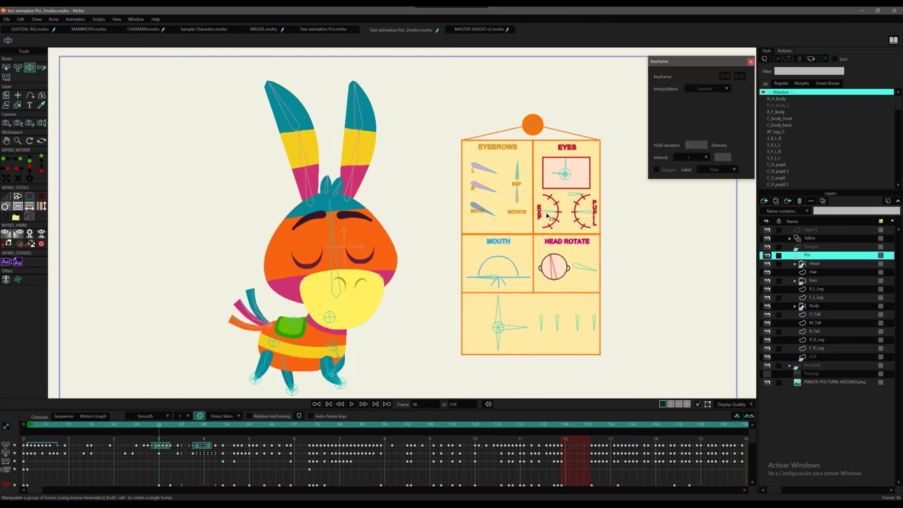
drag(546, 224, 583, 193)
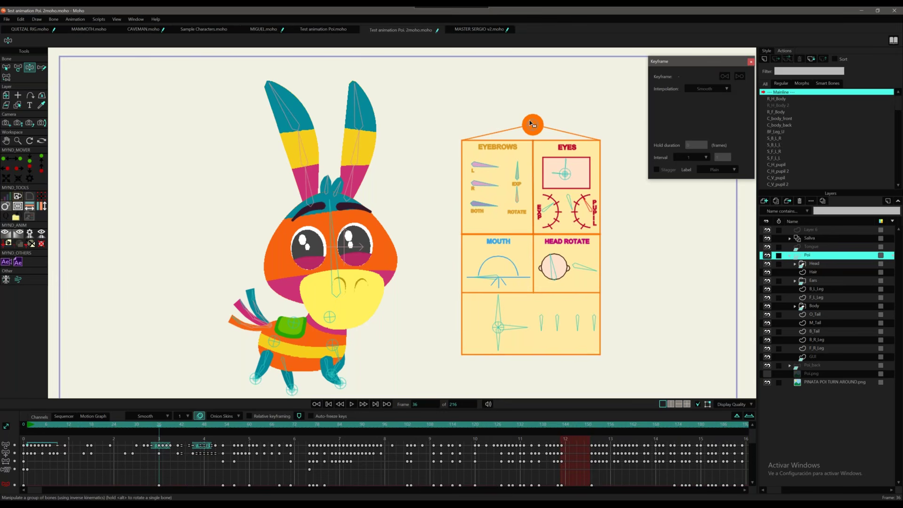
mouse_move(532, 123)
mouse_down()
mouse_move(532, 113)
mouse_move(517, 124)
mouse_up()
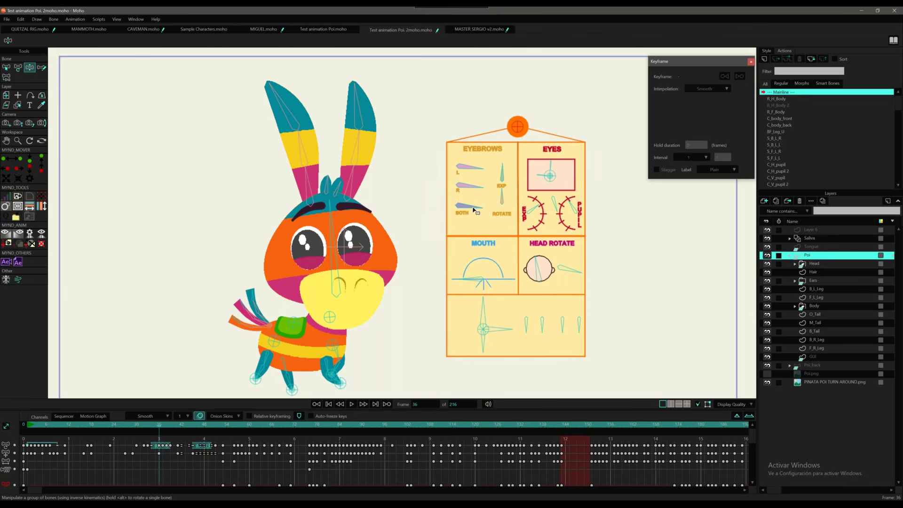
drag(473, 208, 517, 164)
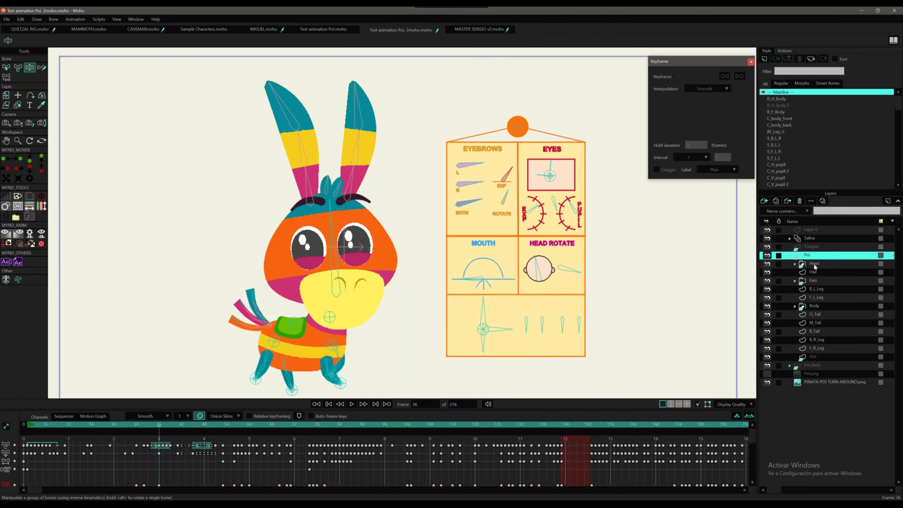
Inspect Poi's F_R_Leg, B_Tail, M_Tail and O_Tail layers one after another.
click(816, 350)
click(818, 332)
click(817, 324)
click(816, 315)
click(817, 315)
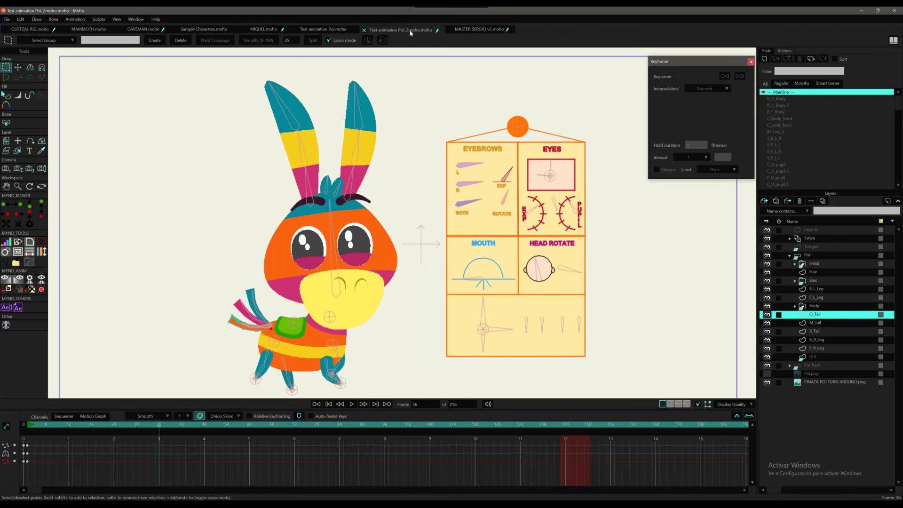
Switch to the MIGUEL.moho document and expand the MIGUEL layer to view its sublayers.
click(263, 29)
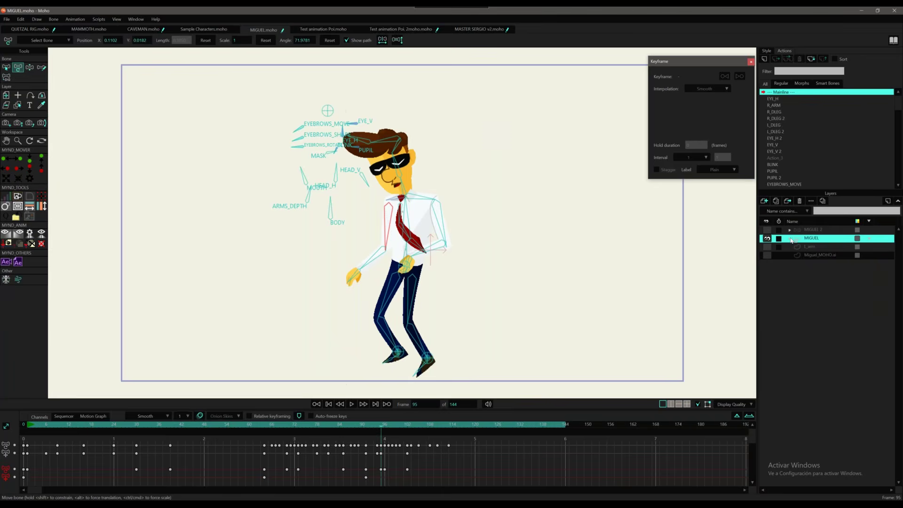
click(791, 238)
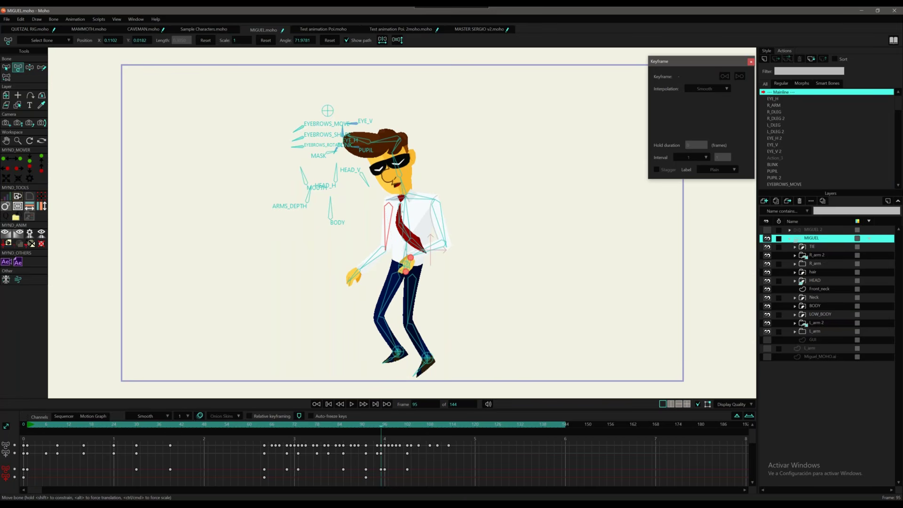
Glance at the Sergio document, switch to Test animation Poi. 2moho and expand its Head layer, keeping the Mouth and L_eye groups collapsed.
click(482, 30)
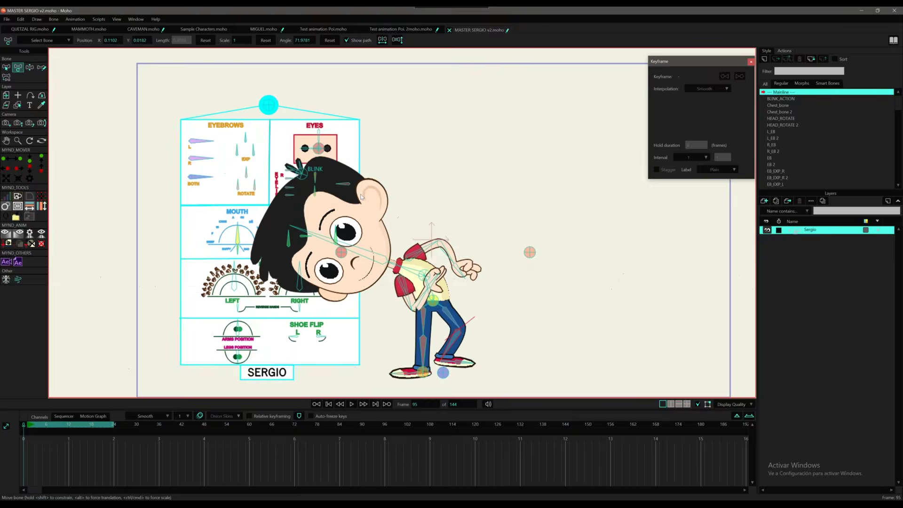
click(400, 30)
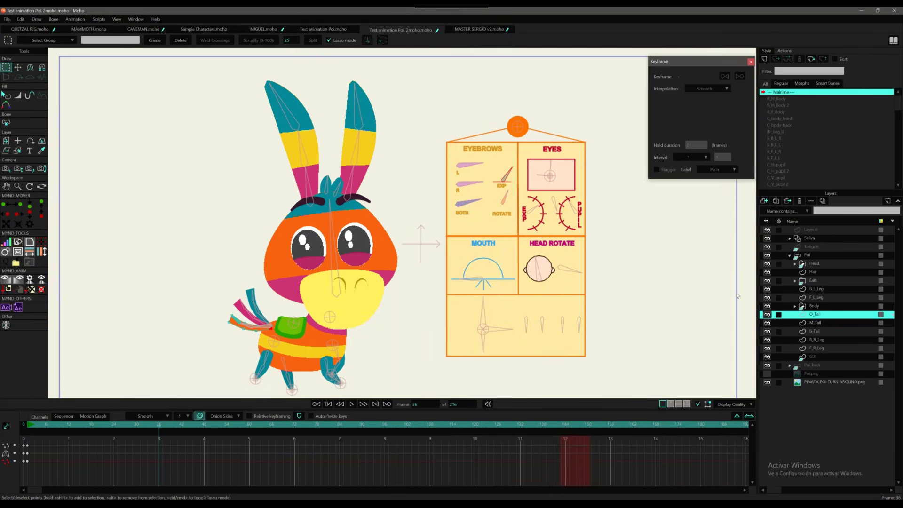
click(815, 266)
click(814, 265)
click(795, 265)
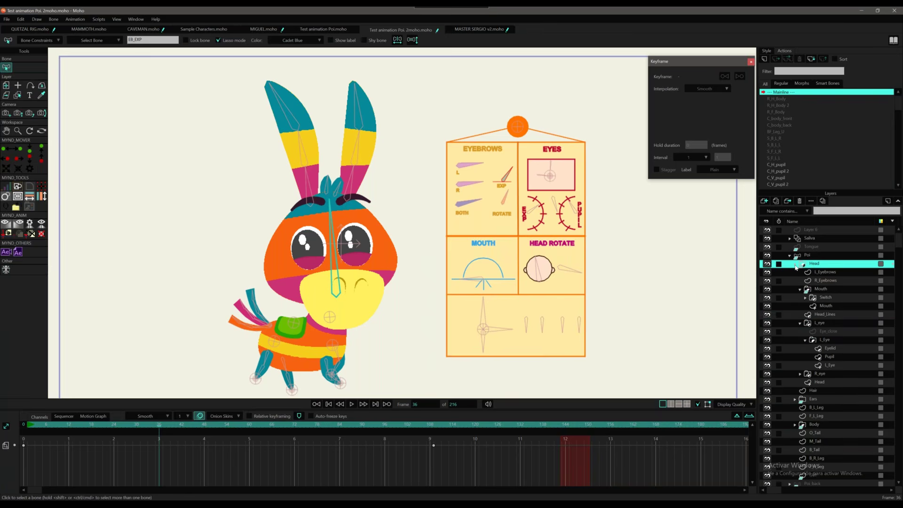
click(801, 290)
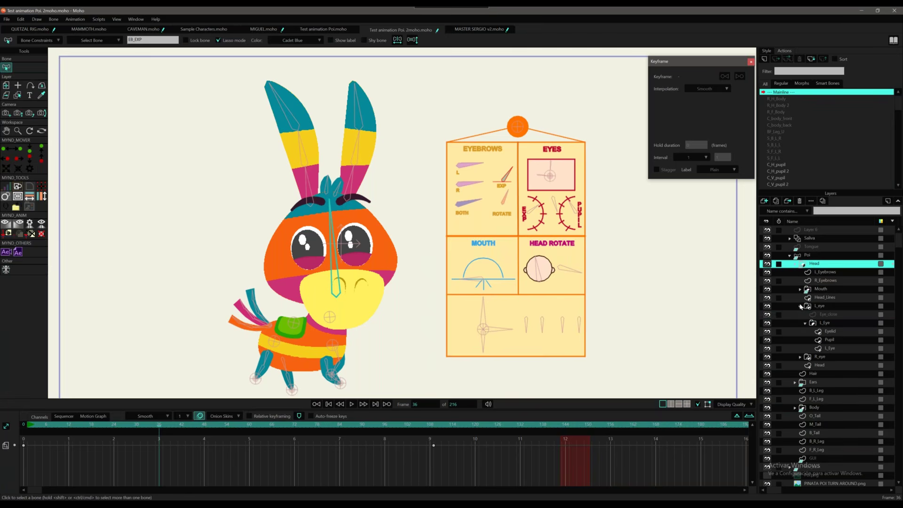
click(800, 306)
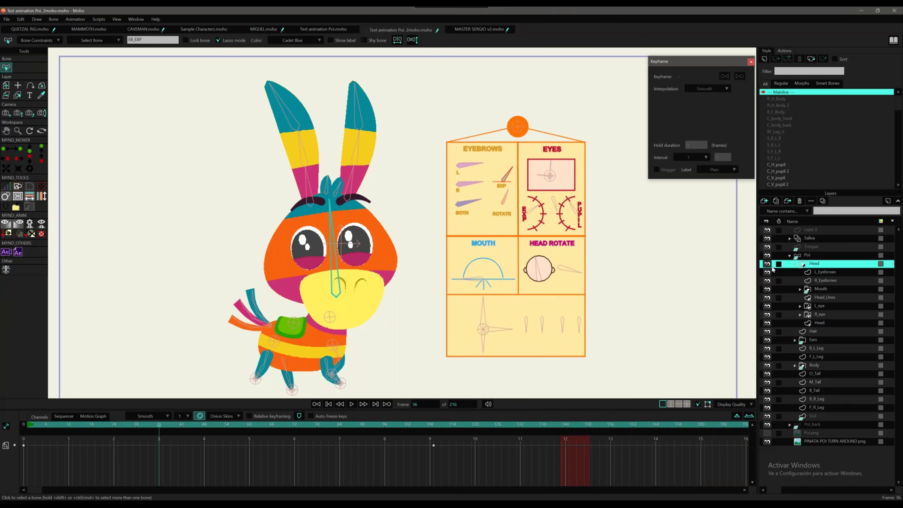
scroll(352, 261, up, 1)
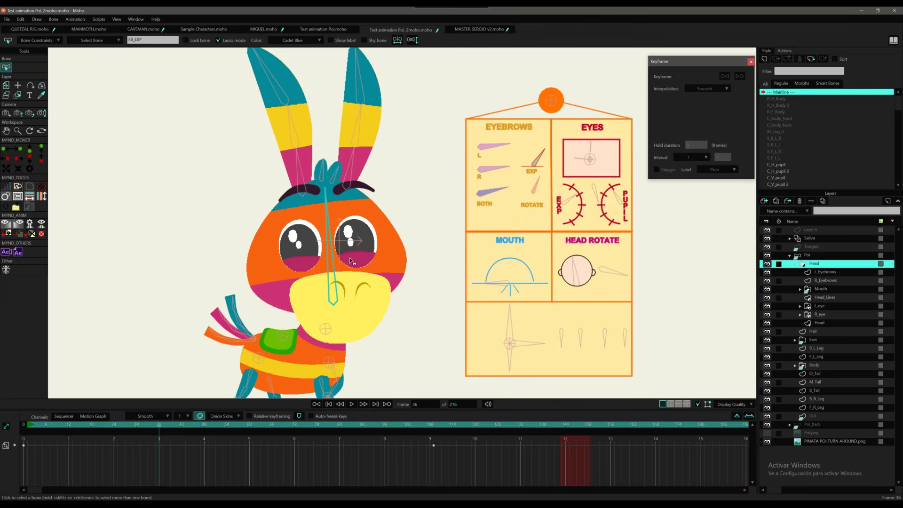
scroll(352, 261, down, 1)
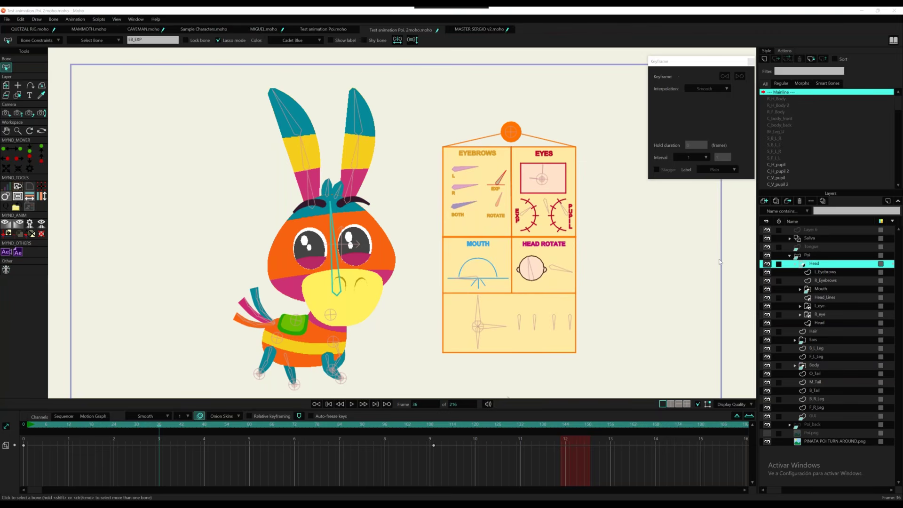
Show the CHUCK JONES.jpg reference image over the workspace, enlarged to 214%, and minimize it after viewing the character line-up.
drag(254, 238, 505, 144)
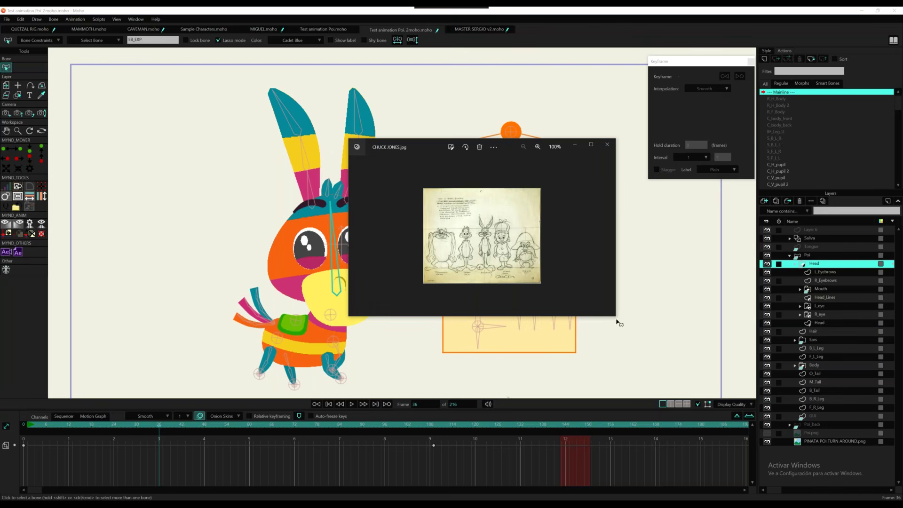
drag(639, 334, 671, 447)
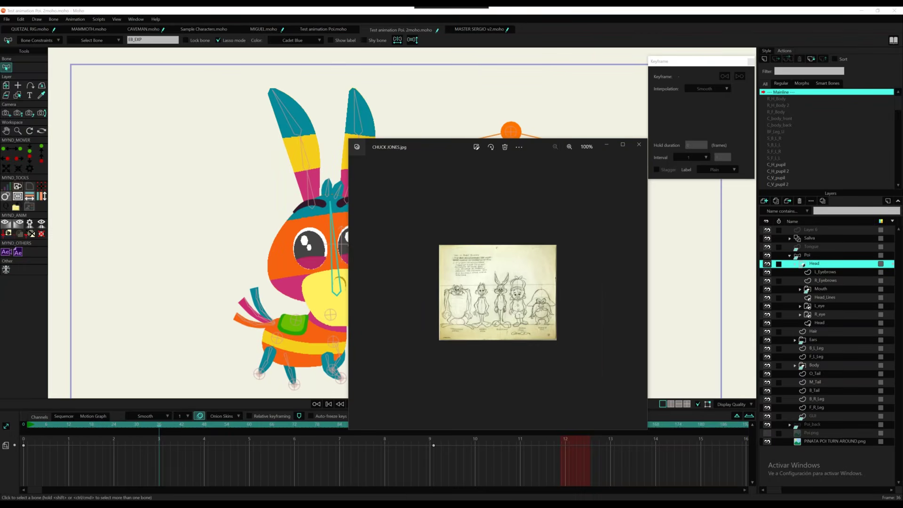
click(574, 145)
click(571, 146)
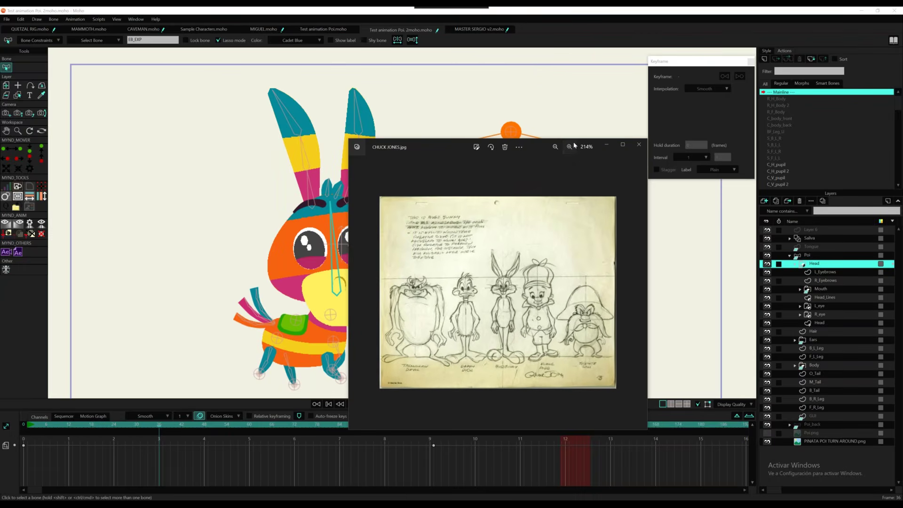
click(608, 147)
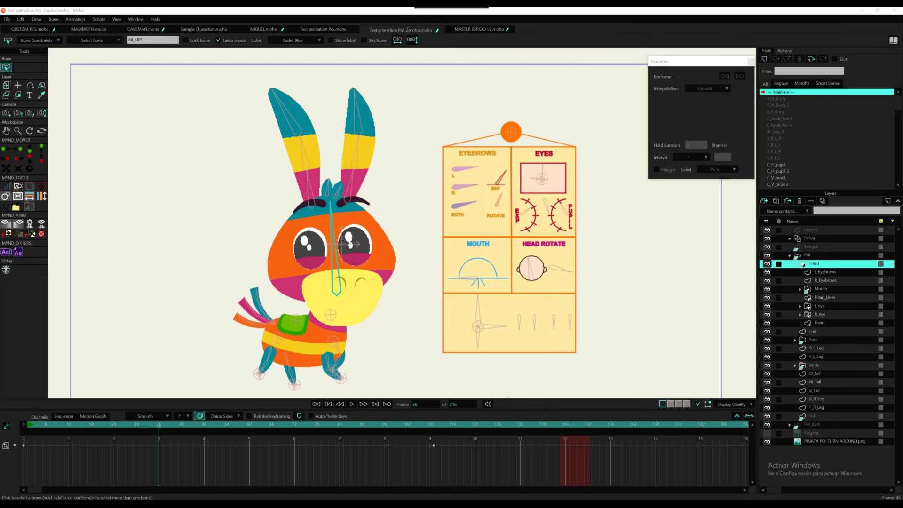
Show the chuck face expressions.jpg reference sheet in an enlarged window over the canvas to examine the facial expressions.
drag(902, 237, 441, 149)
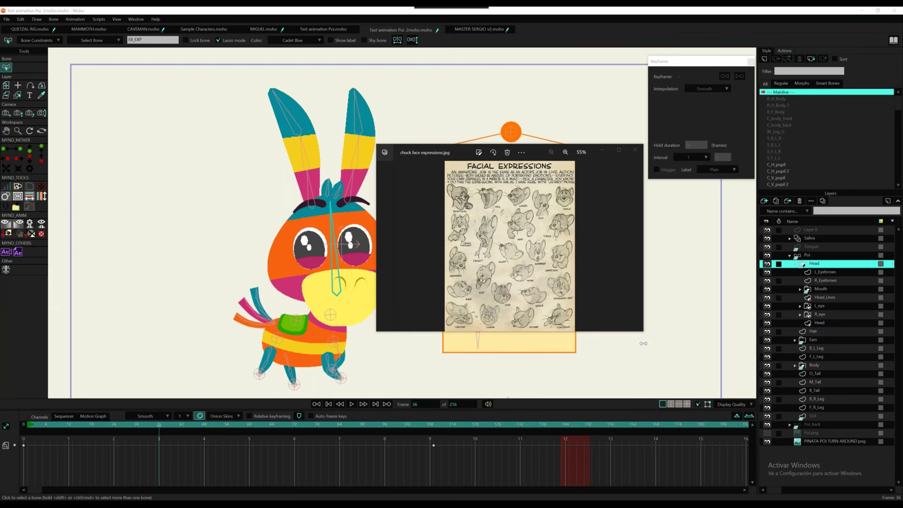
drag(642, 331, 730, 492)
drag(482, 148, 278, 96)
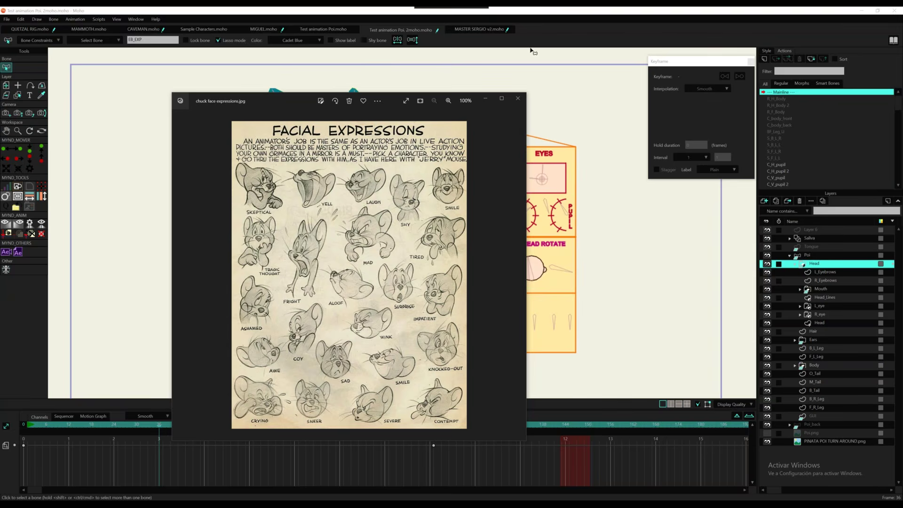
Switch to the MIGUEL document and swing Miguel's bent forearm down beside his body at frame 95.
click(546, 30)
click(273, 29)
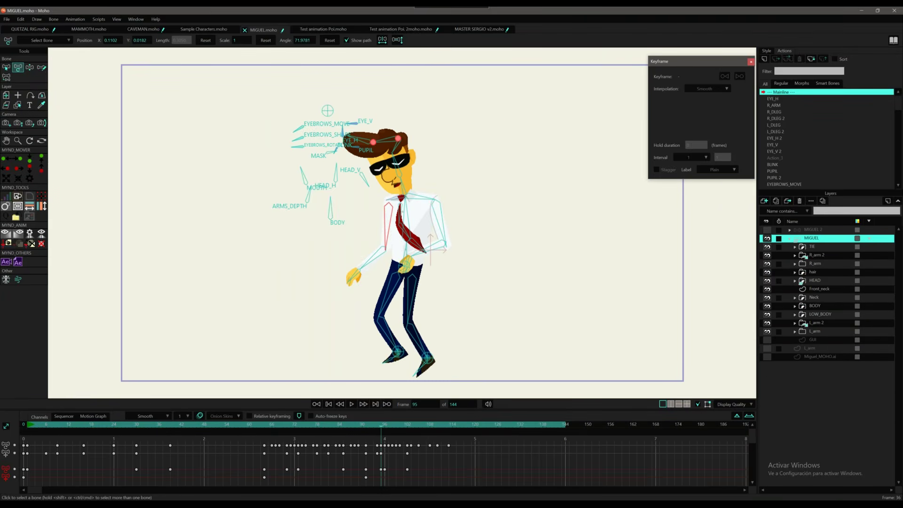
drag(433, 252, 450, 260)
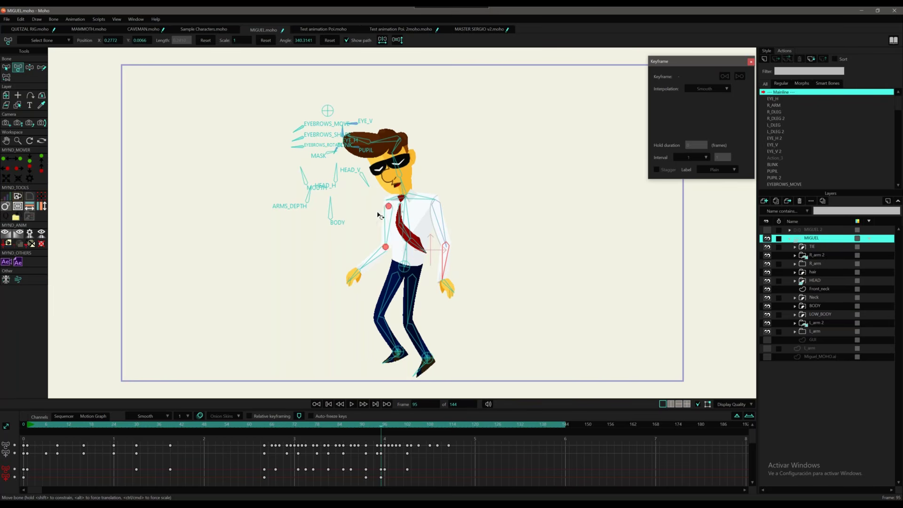
Return to Test animation Poi. 2moho and inspect the Head group's L_Eyebrows, R_Eyebrows, Mouth and Head_Lines layers up close.
click(327, 31)
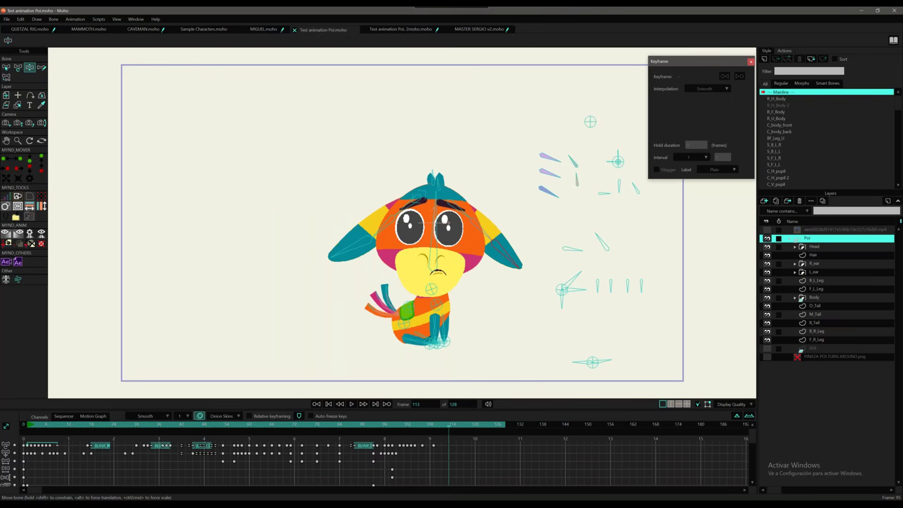
click(408, 30)
scroll(315, 242, up, 6)
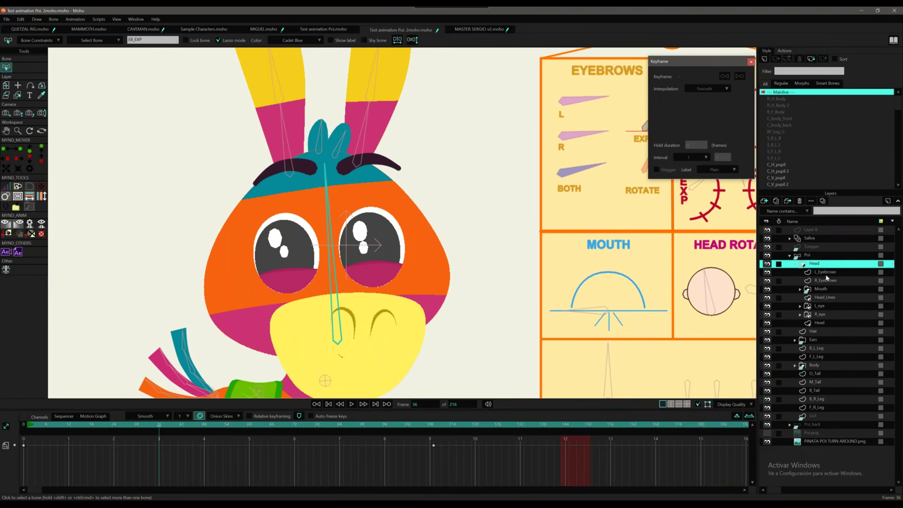
click(828, 273)
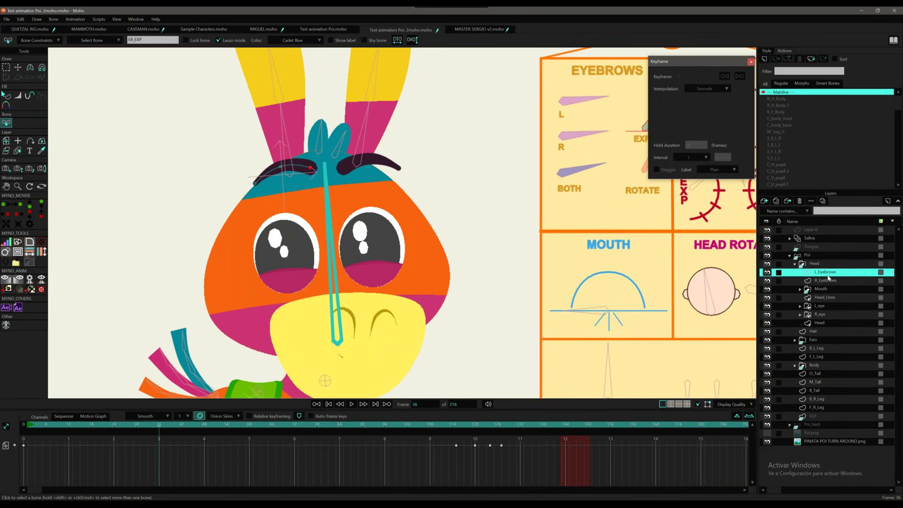
click(826, 281)
click(825, 289)
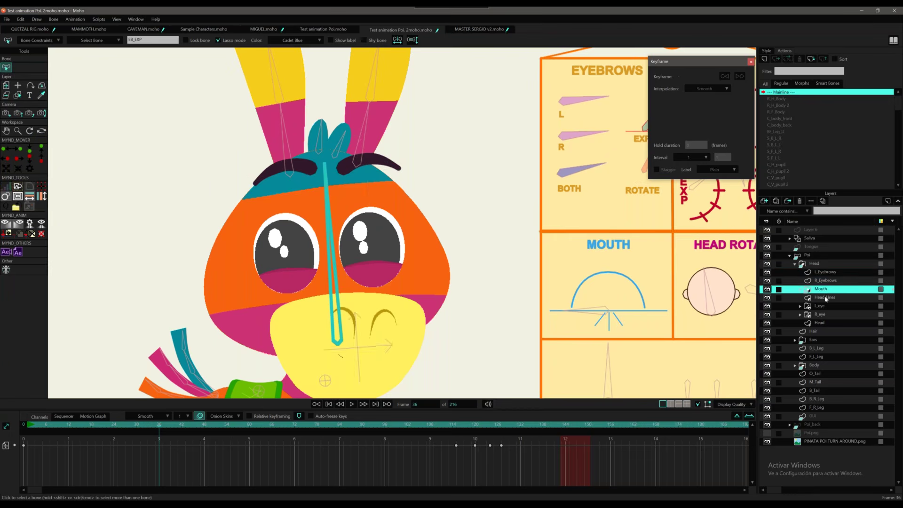
click(825, 298)
Expand the L_eye switch group and inspect its nested L_Eye group, Eyelid, Pupil and L_Eye layers, plus the closed-eye layer.
click(820, 308)
click(810, 311)
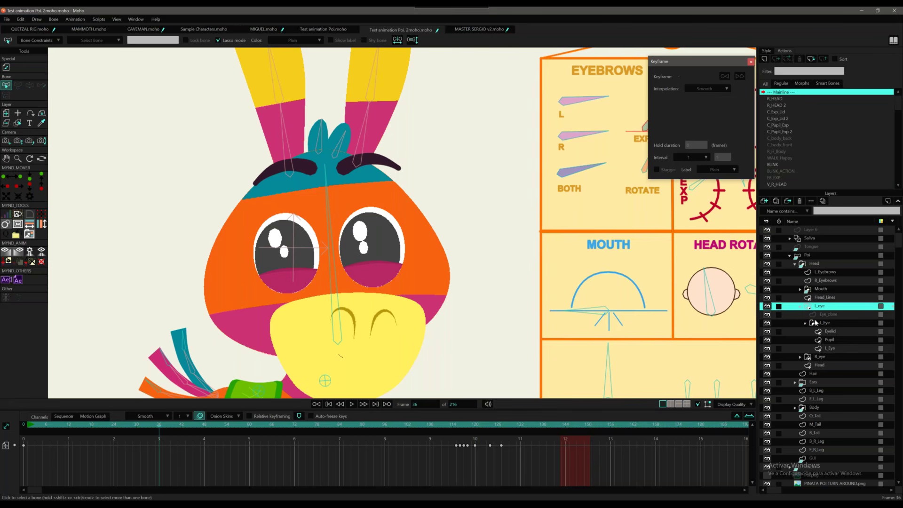
click(814, 324)
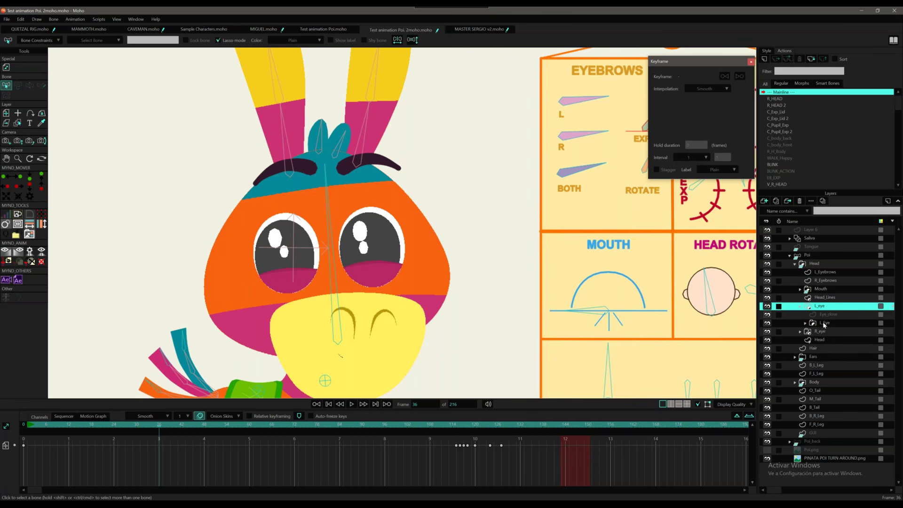
click(813, 324)
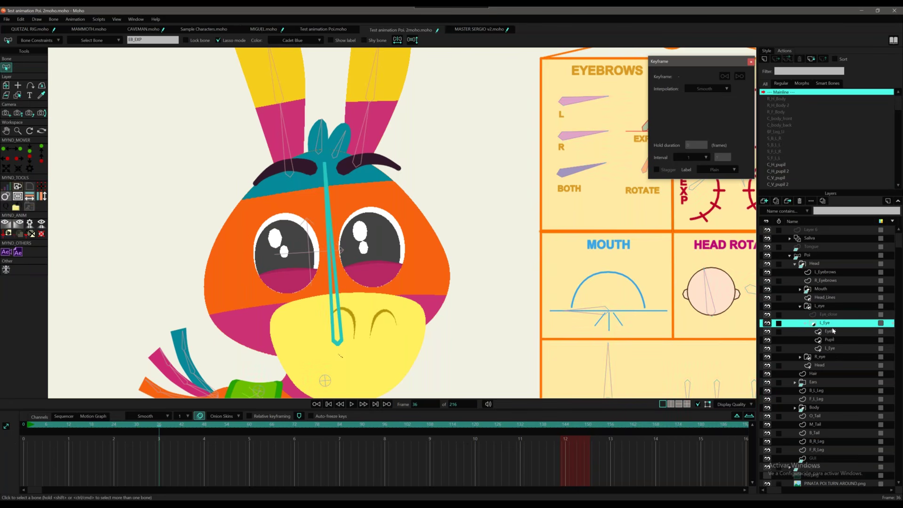
click(831, 332)
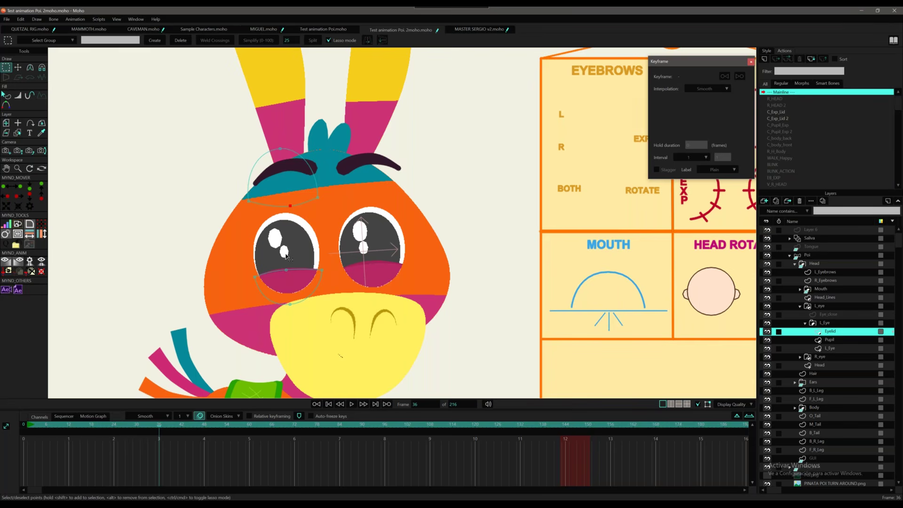
click(830, 339)
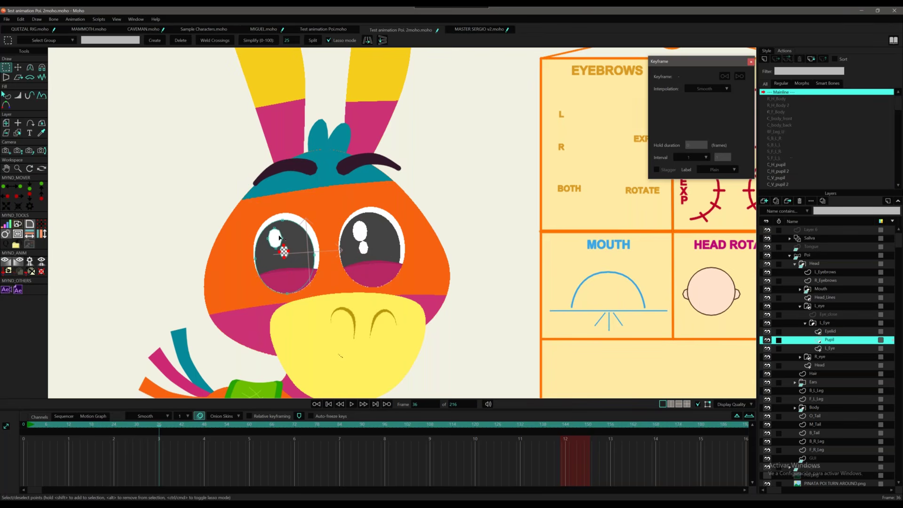
click(834, 349)
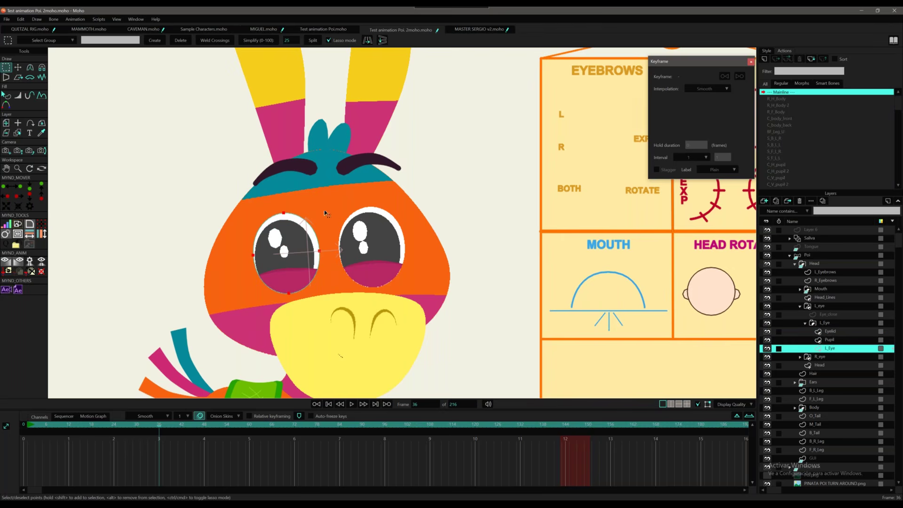
click(824, 314)
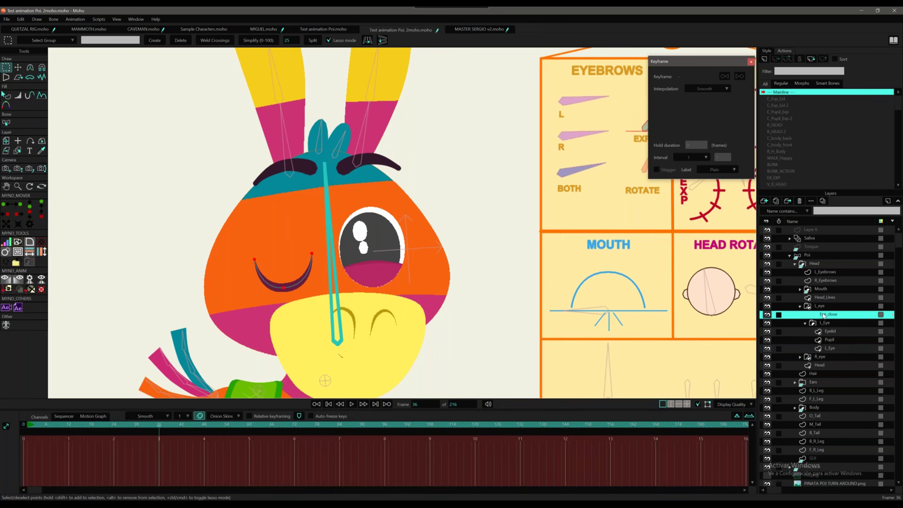
click(820, 307)
click(820, 307)
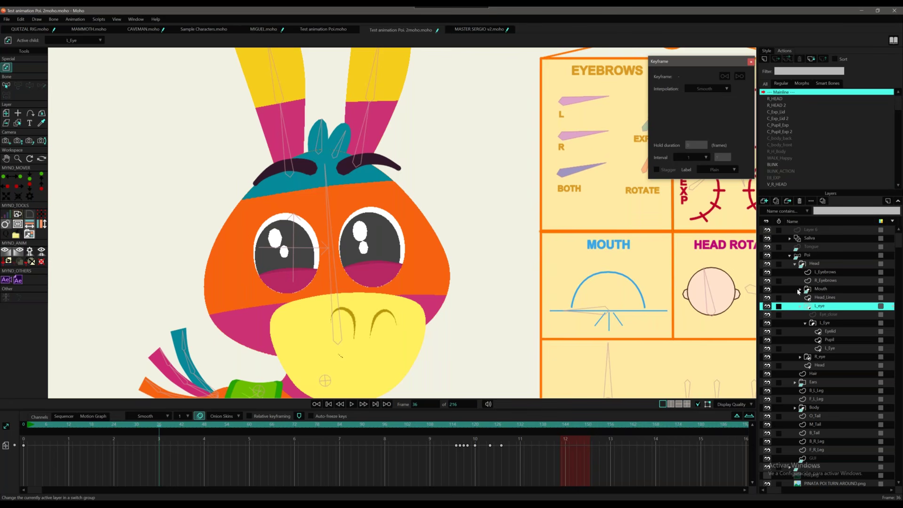
Expand the Mouth group and its Switch layer, and inspect the Mouth shape and the Mouth_Close layer.
click(818, 290)
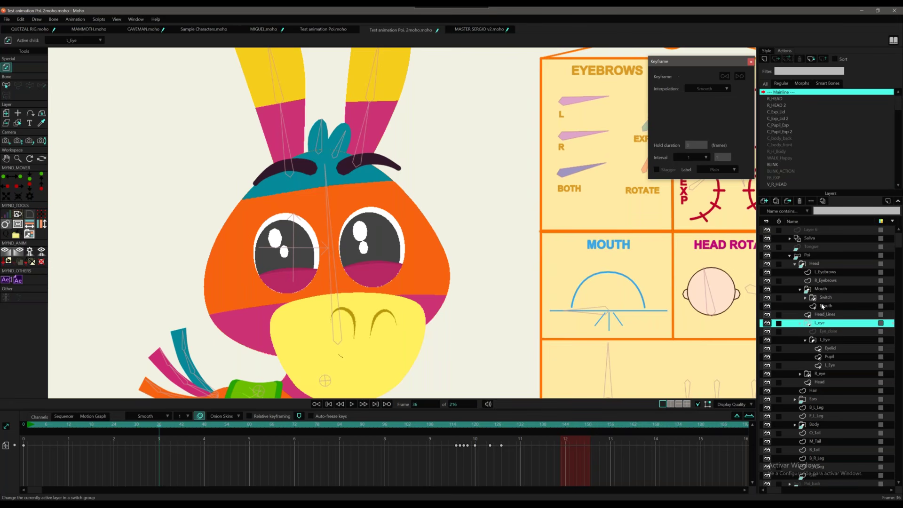
click(826, 306)
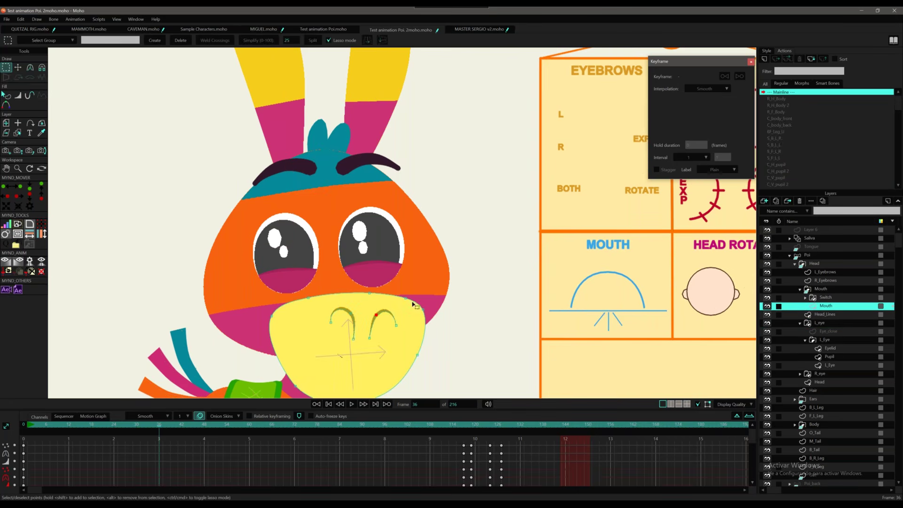
scroll(348, 240, down, 3)
click(821, 297)
click(810, 299)
click(805, 297)
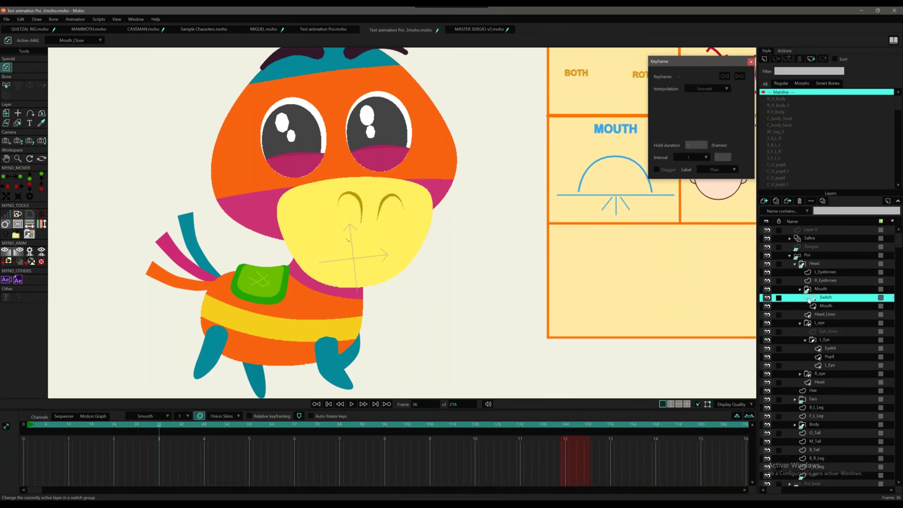
click(833, 315)
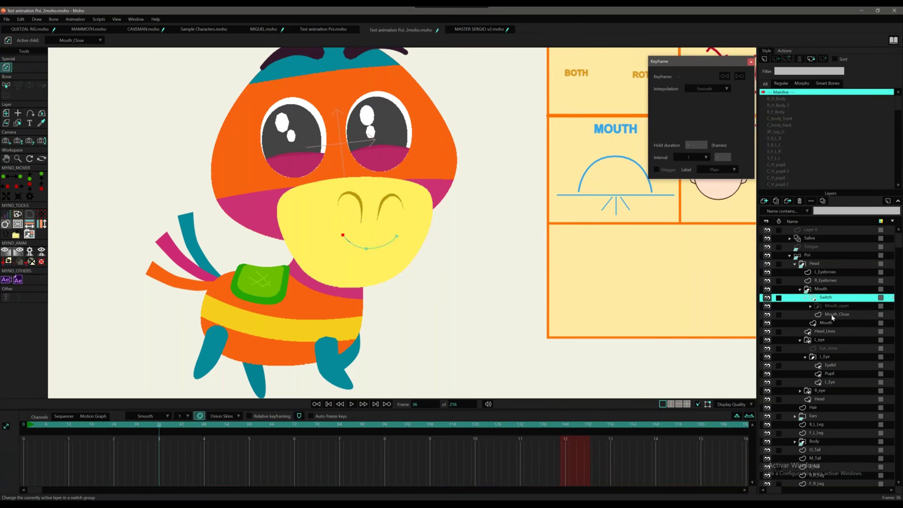
Expand the Mouth_open group and inspect its Teeth and Back layers.
click(811, 307)
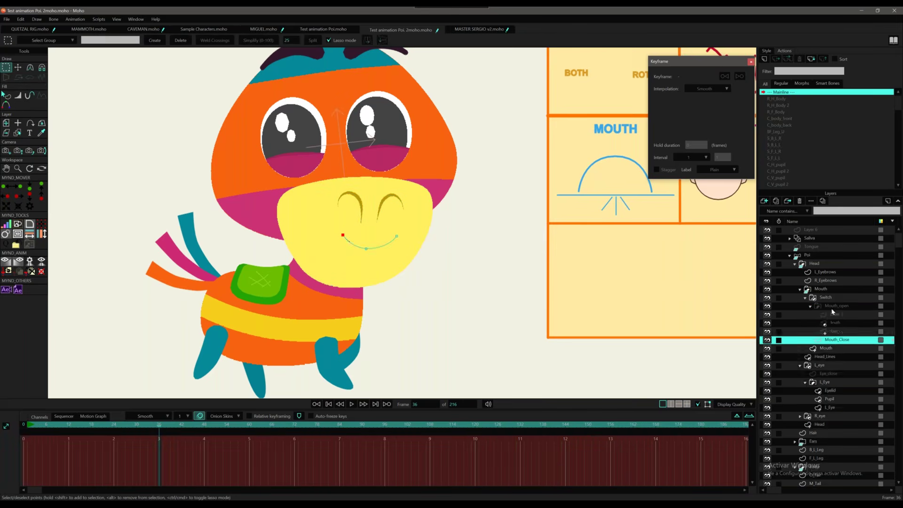
click(835, 316)
click(833, 325)
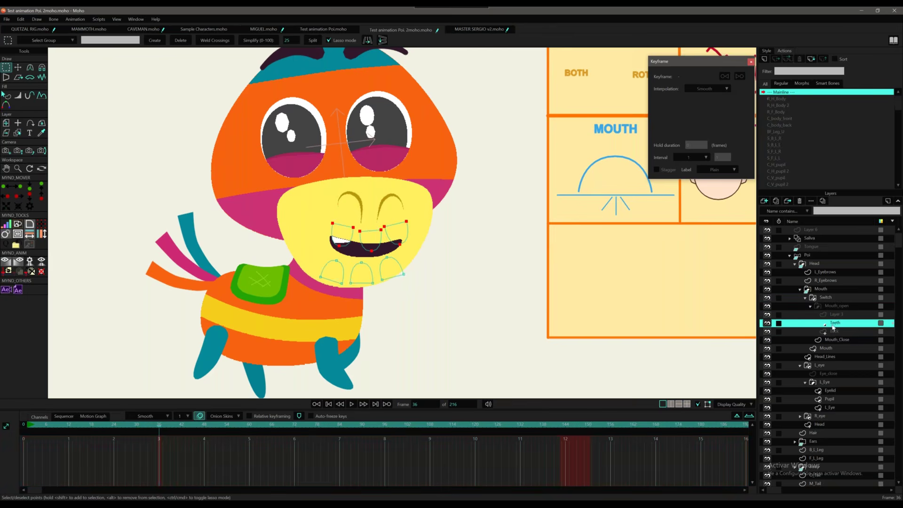
click(834, 334)
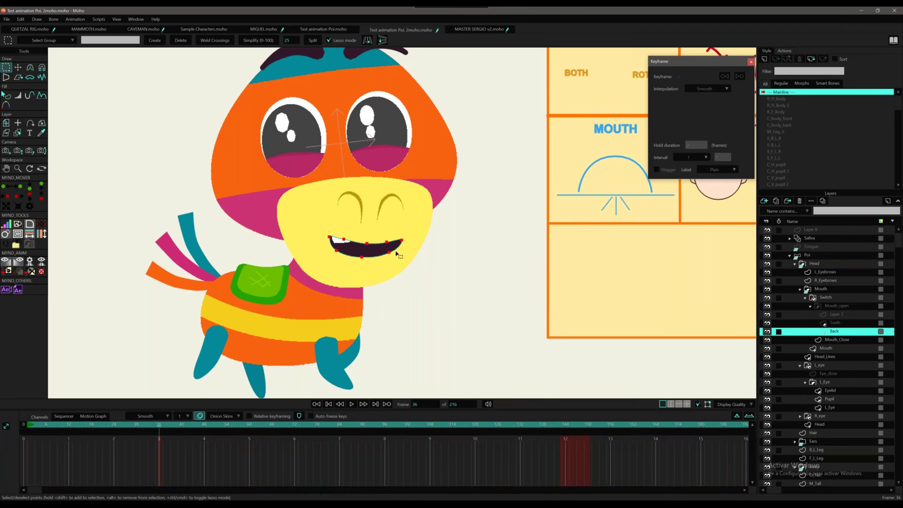
click(840, 324)
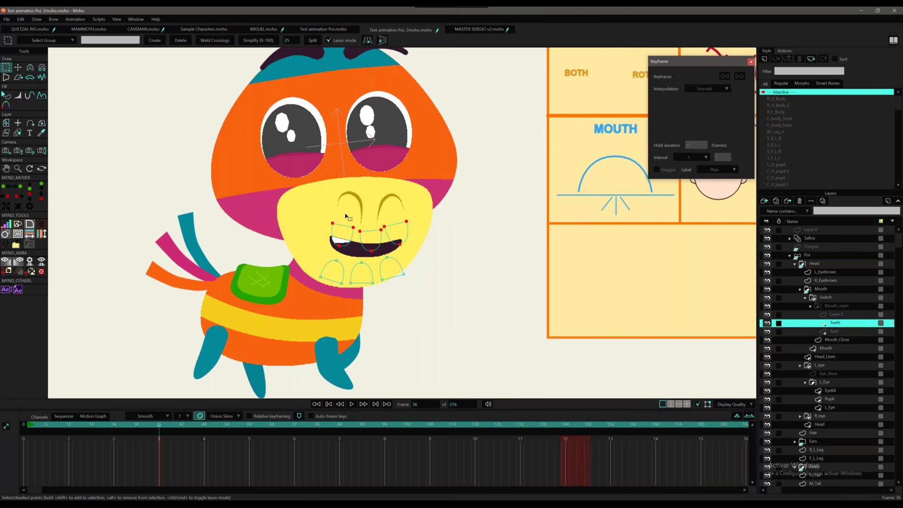
Examine Layer 3 inside Mouth_open, then select the Mouth group and scrub Poi's animation to frame 62.
ctrl+alt+click(365, 282)
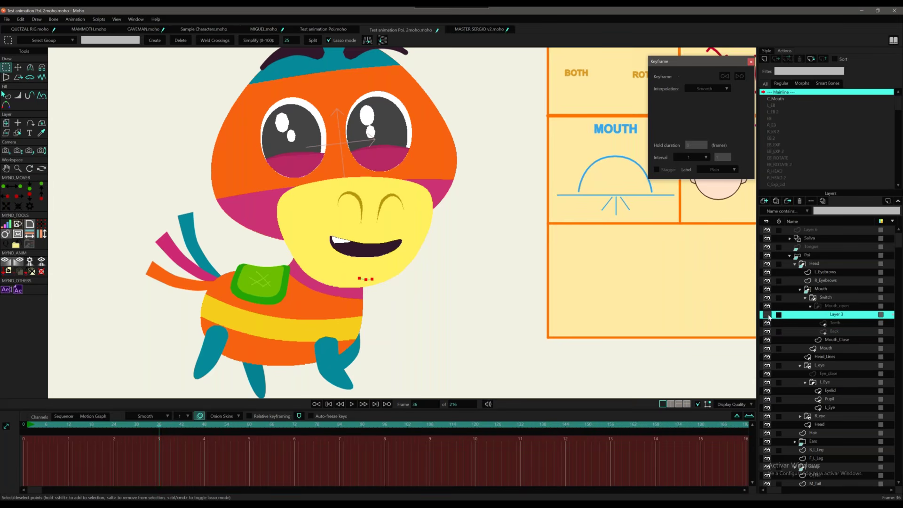
click(46, 424)
drag(107, 426, 215, 427)
click(821, 289)
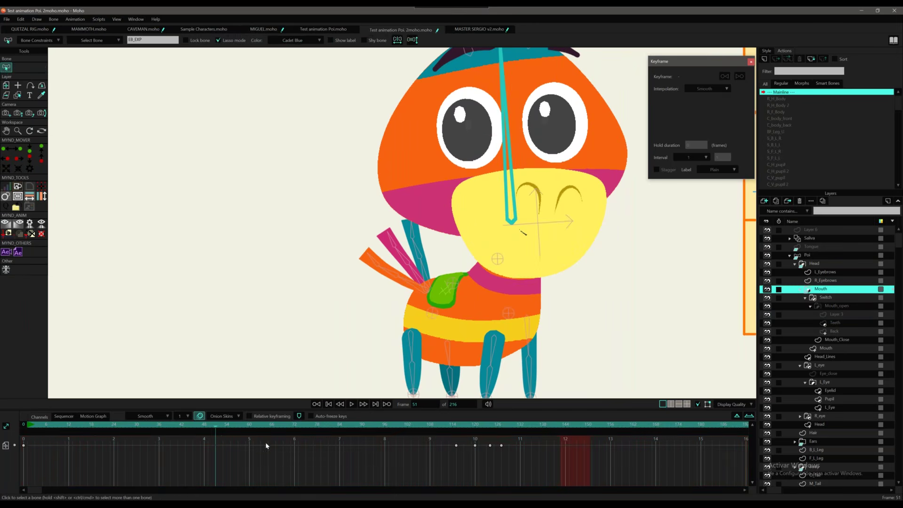
mouse_move(249, 429)
mouse_down()
mouse_move(268, 426)
mouse_move(244, 418)
mouse_move(257, 417)
mouse_up()
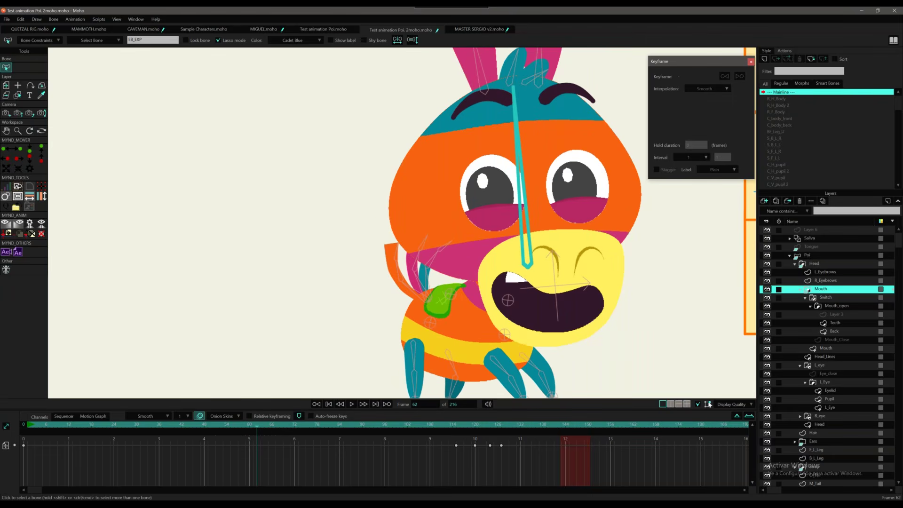
Enable GPU acceleration in the display quality details, and toggle the option for unselected layers twice.
click(751, 405)
click(762, 485)
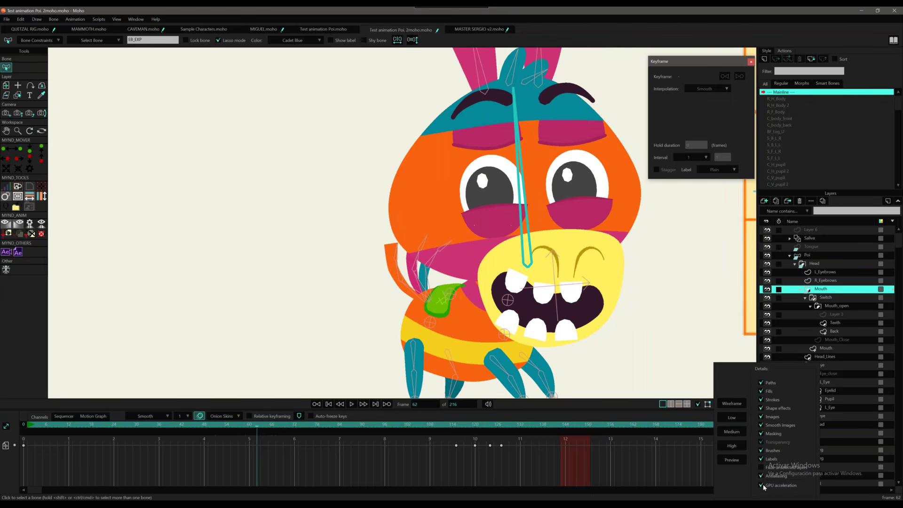
click(762, 467)
click(762, 467)
Scrub through frames 95 and 121, then select the Tongue layer and scrub its animation to frame 125.
drag(259, 429, 381, 429)
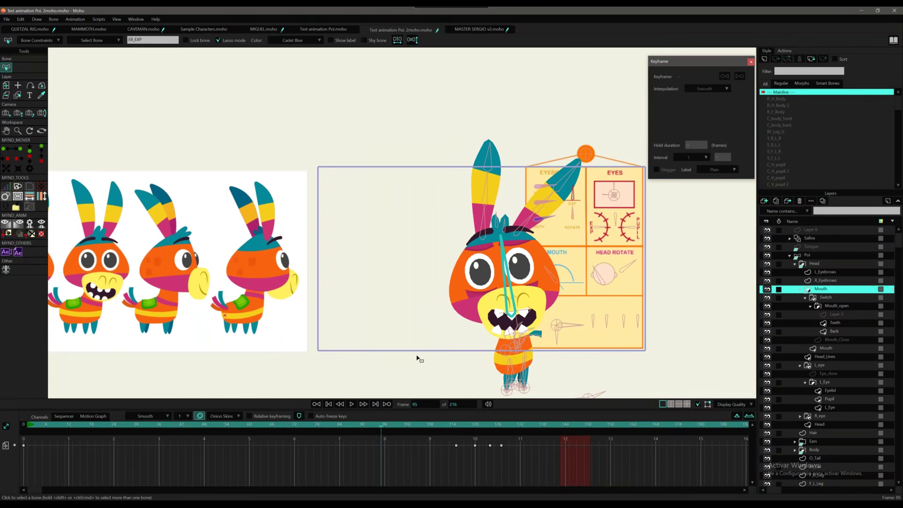
drag(390, 427, 480, 425)
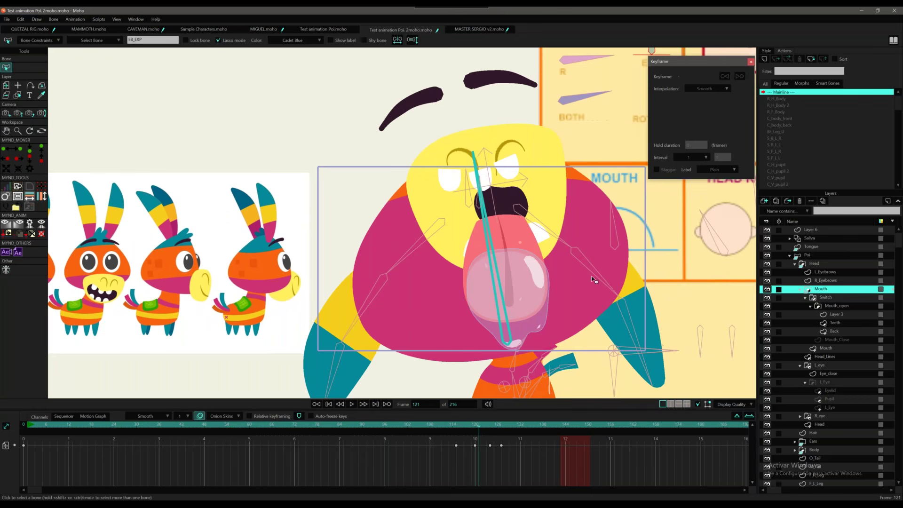
click(790, 255)
click(810, 248)
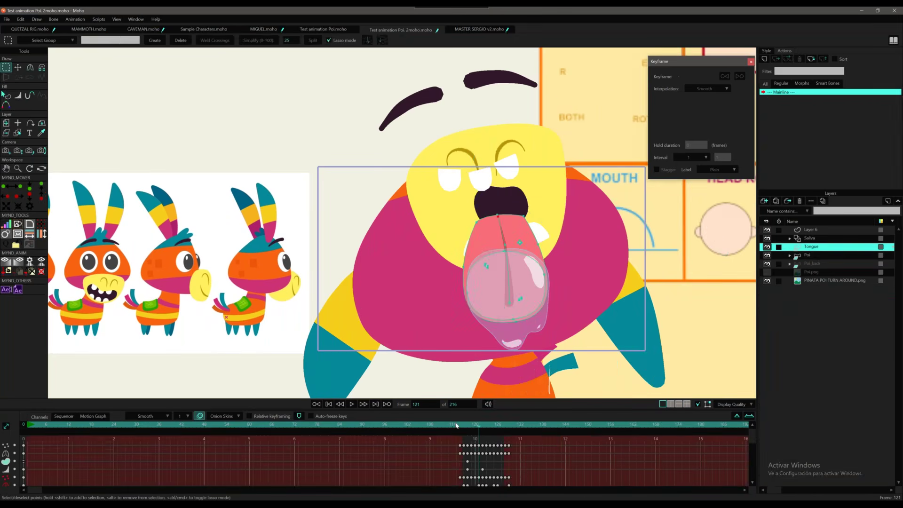
click(458, 425)
drag(458, 425, 494, 425)
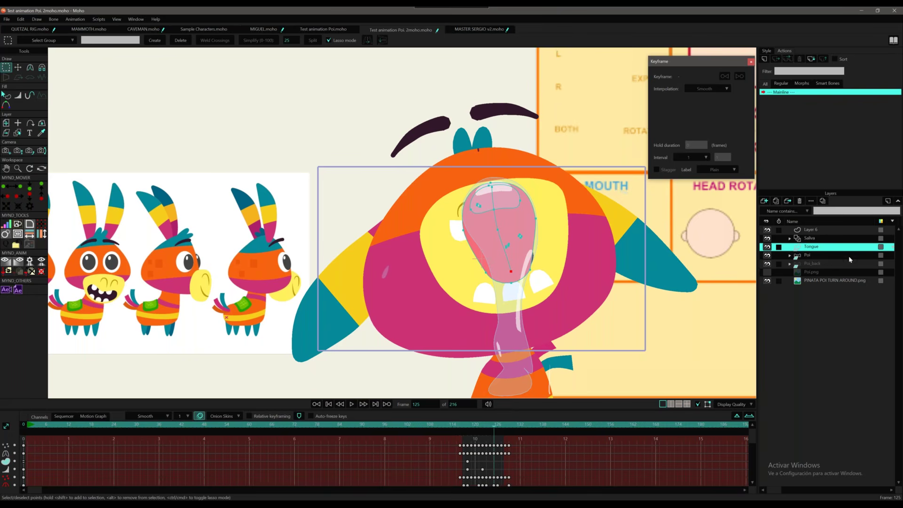
Expand the Poi layer, collapse its Mouth, L_eye and Head groups, and scrub the animation to frame 102.
click(794, 263)
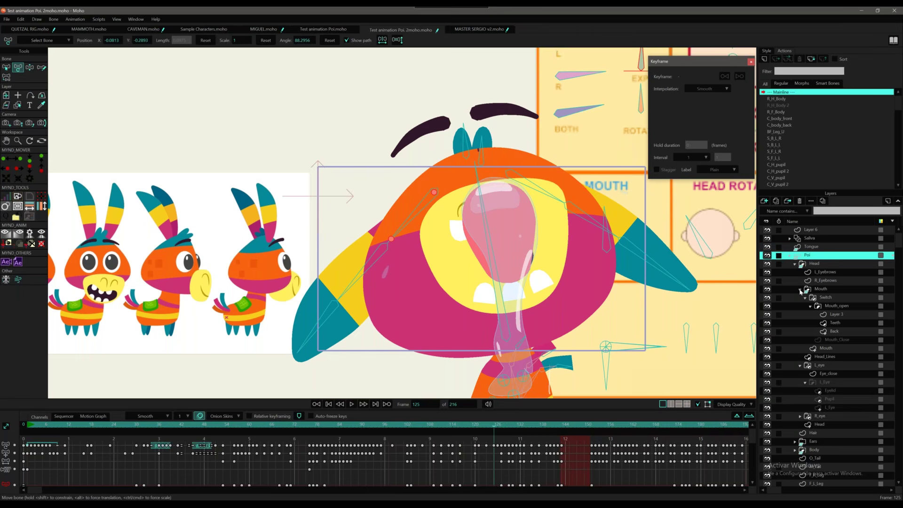
click(800, 289)
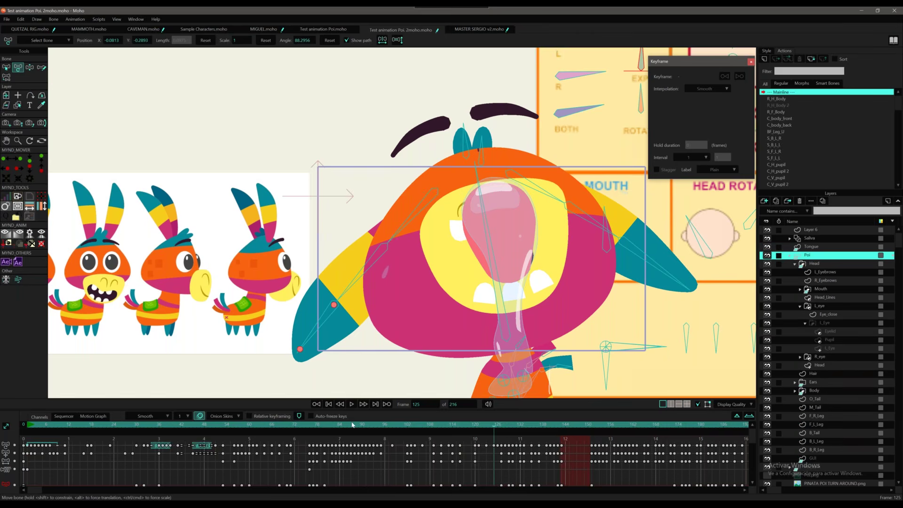
click(352, 424)
drag(352, 425, 408, 430)
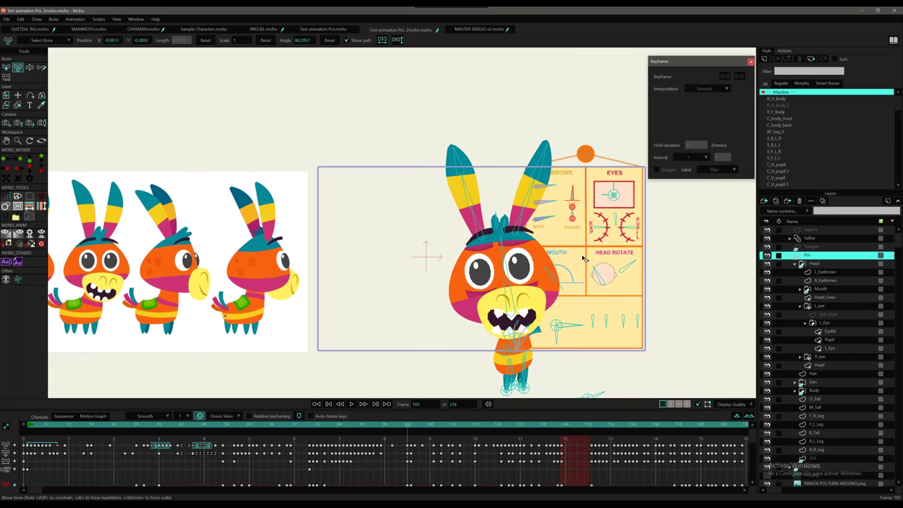
click(801, 307)
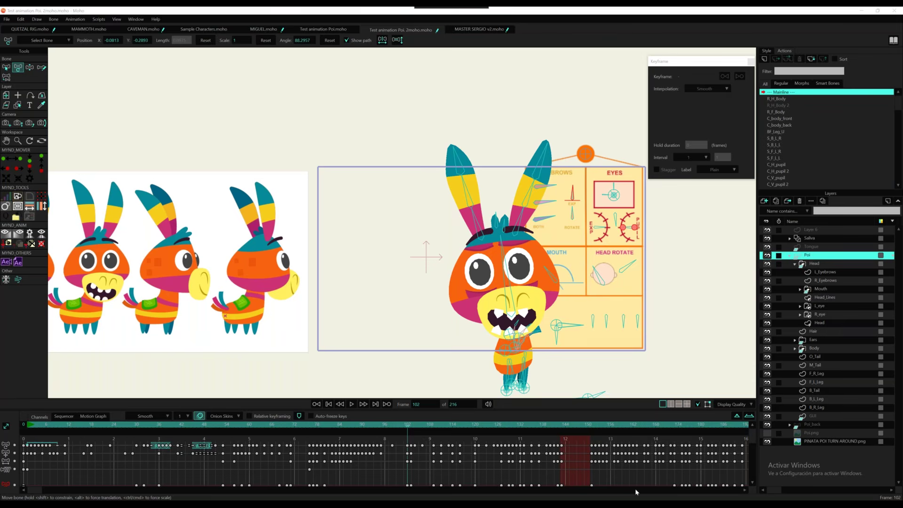
click(794, 264)
click(794, 264)
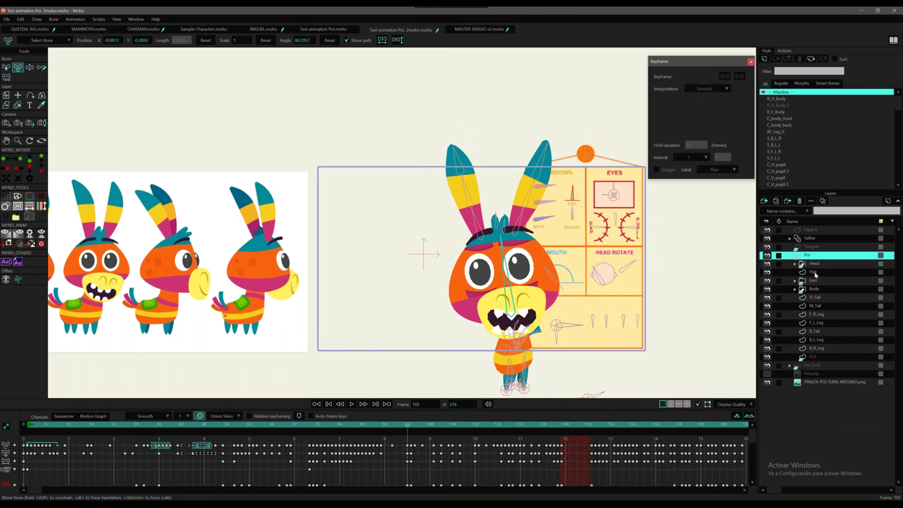
Inspect Poi's Hair, Ears and M_Tail layers, and select the Poi bone layer again.
click(814, 265)
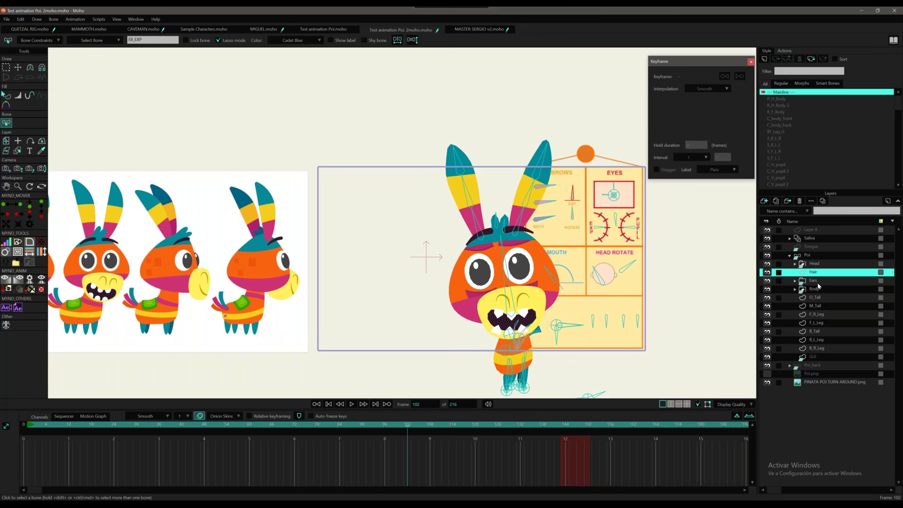
click(817, 282)
click(820, 305)
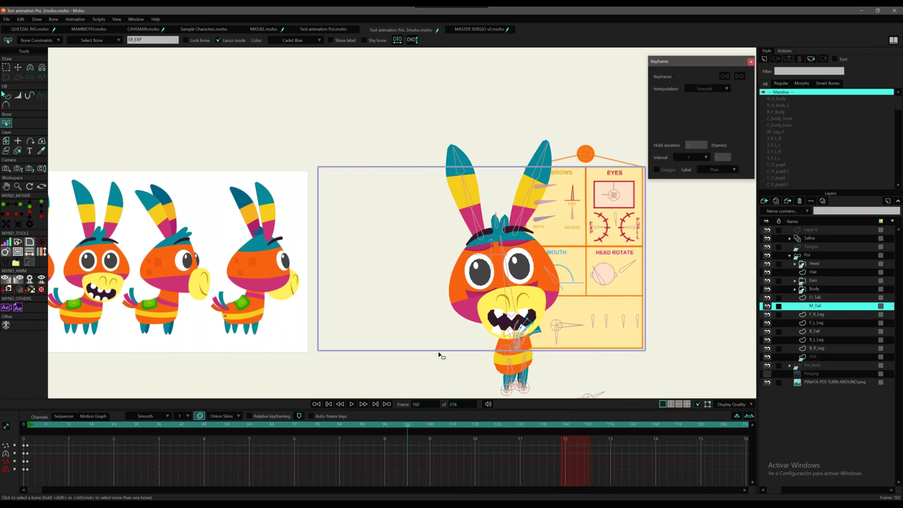
click(808, 256)
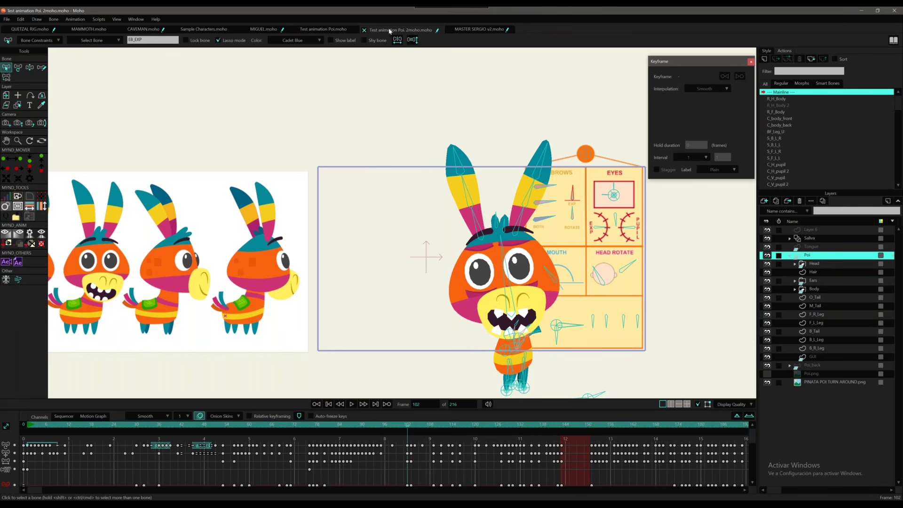
Switch to Test animation Poi.moho and shift Poi's body control bones at frame 113 with the Transform Bone tool.
click(335, 31)
key(z)
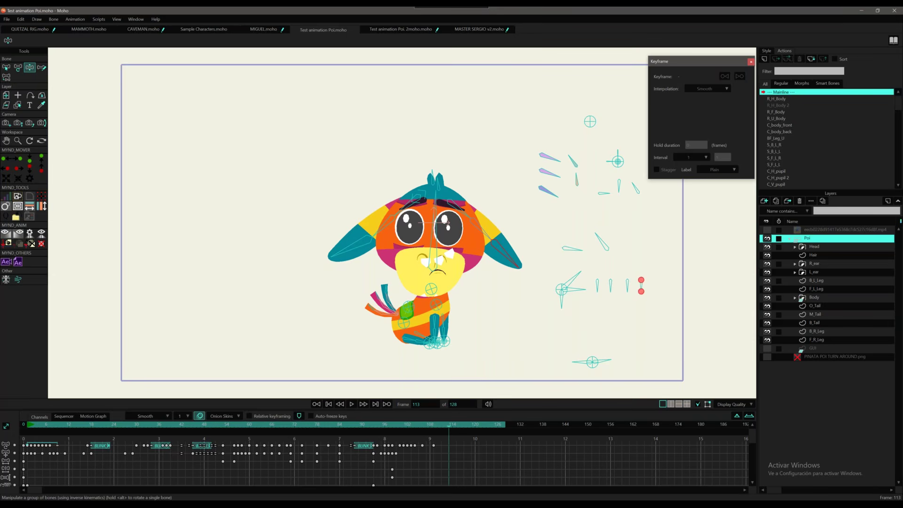
key(t)
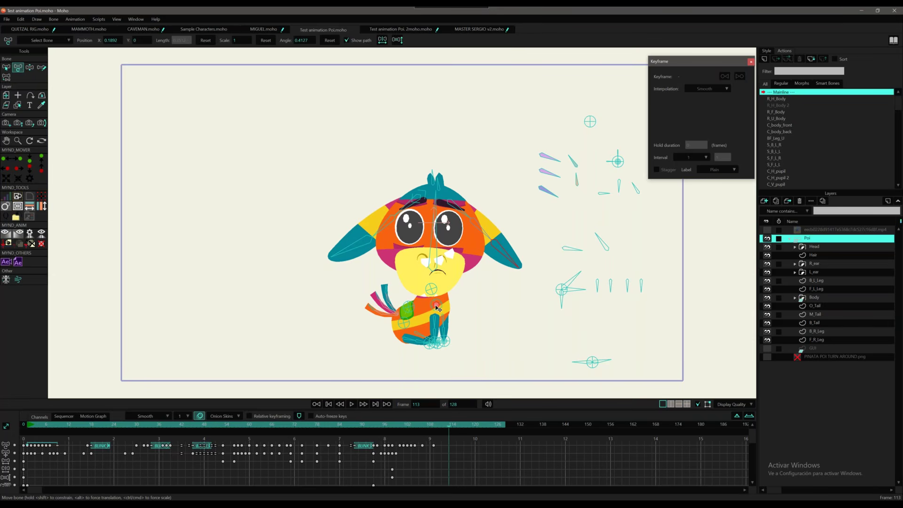
mouse_move(436, 306)
mouse_down()
mouse_move(448, 315)
mouse_move(443, 303)
mouse_move(400, 330)
mouse_move(406, 321)
mouse_move(375, 329)
mouse_move(400, 316)
mouse_up()
click(405, 325)
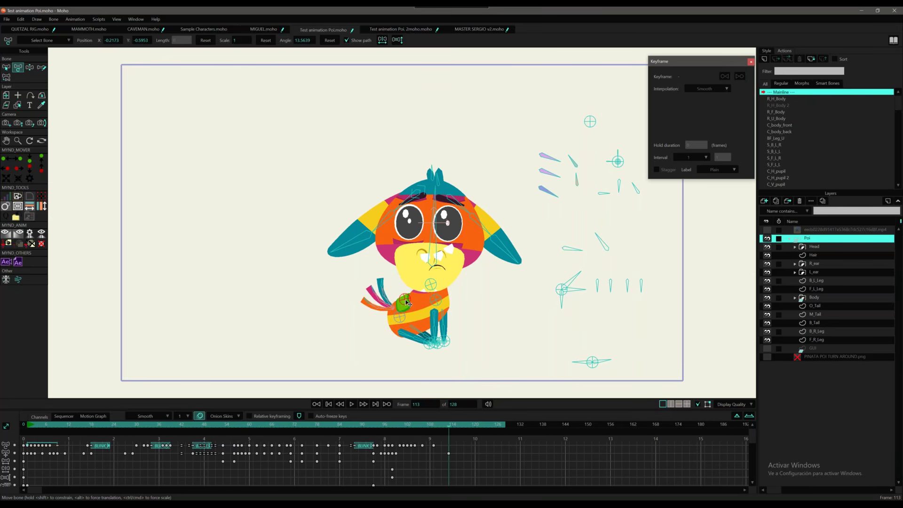
Raise and shift Poi's head control bone to stretch the neck, and adjust the chest control bone.
mouse_move(434, 284)
mouse_down()
mouse_move(436, 268)
mouse_move(425, 254)
mouse_move(421, 266)
mouse_up()
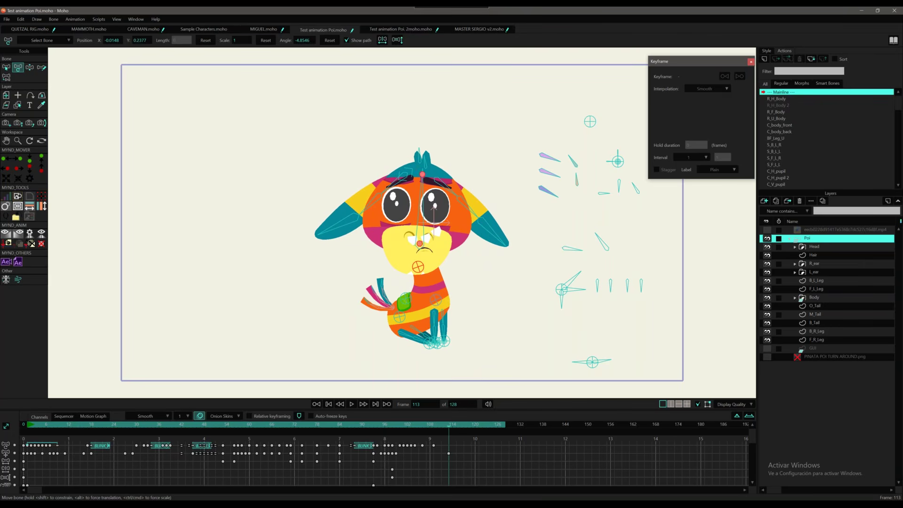
drag(406, 271, 434, 240)
drag(431, 306, 438, 304)
click(444, 341)
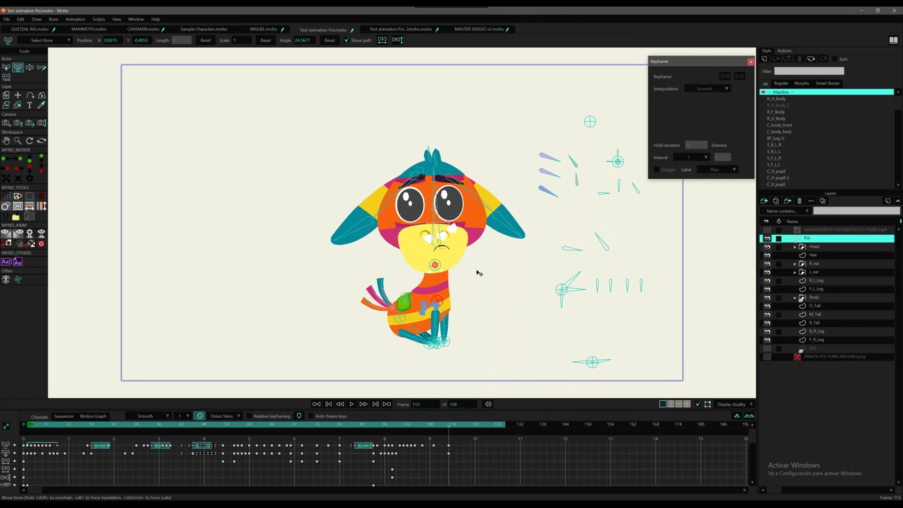
click(400, 317)
drag(565, 213, 446, 203)
drag(341, 174, 359, 169)
click(310, 136)
Switch to QUETZAL RIG.moho, activate the Mainline action and go to frame 1 with Manipulate Bones.
click(38, 31)
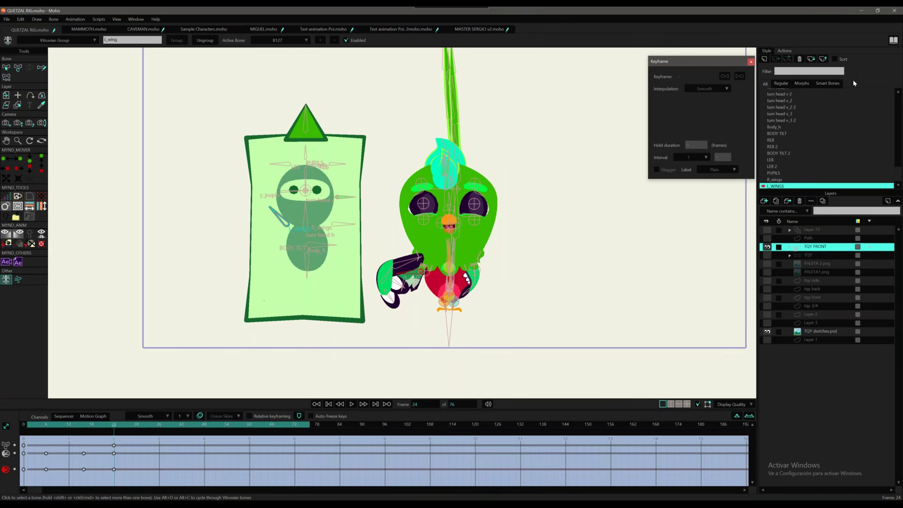
click(900, 106)
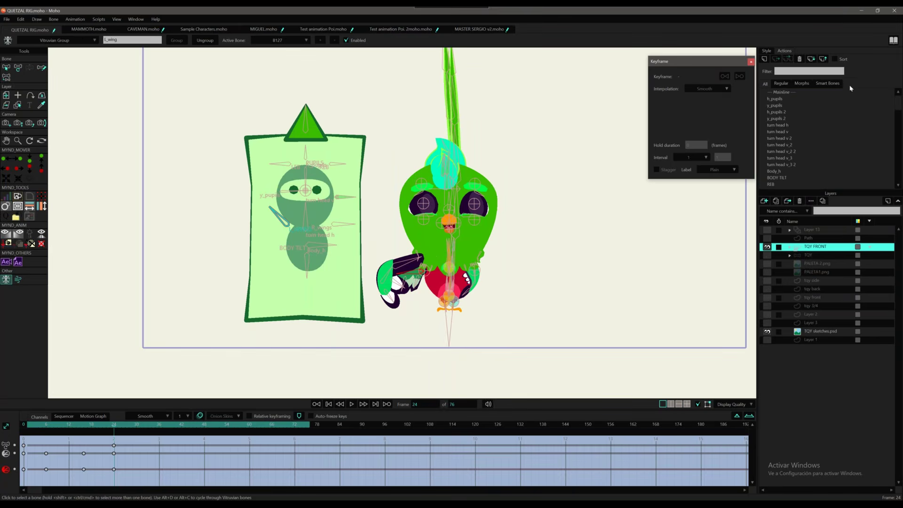
click(815, 92)
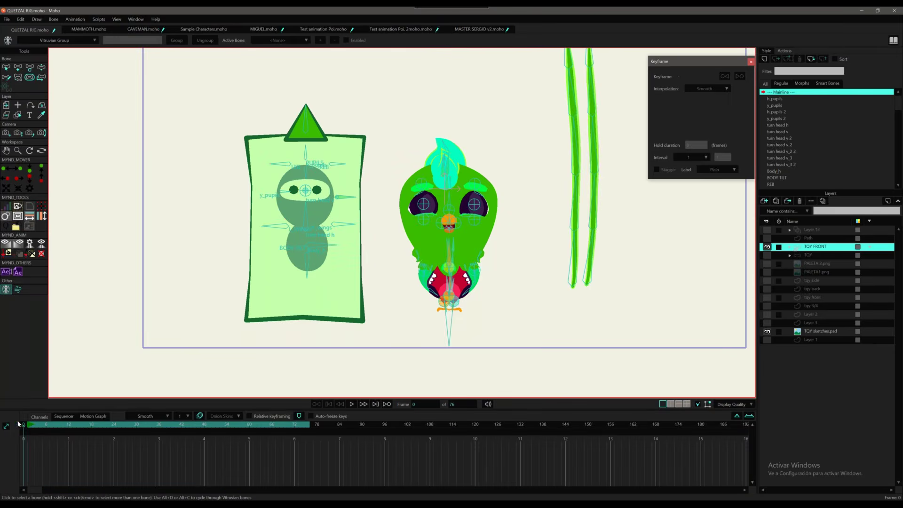
click(32, 427)
click(24, 426)
key(z)
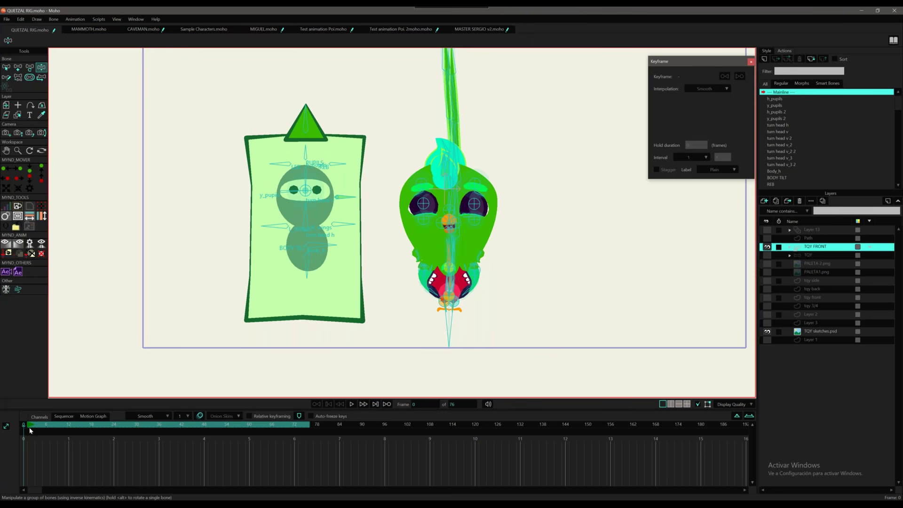
click(29, 425)
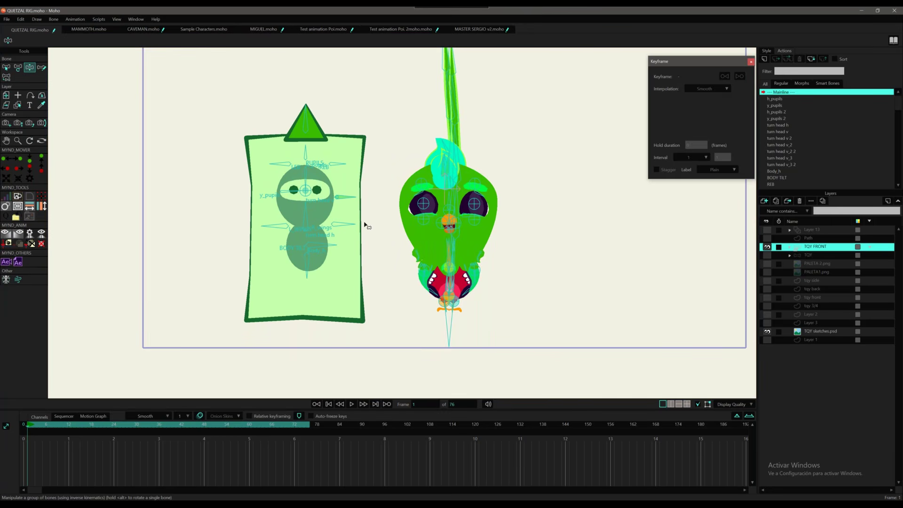
Bend the quetzal's long tail feathers over toward the control panel with Manipulate Bones.
mouse_move(533, 193)
mouse_down()
mouse_move(563, 156)
mouse_move(538, 203)
mouse_up()
drag(460, 273, 449, 268)
drag(422, 136, 396, 115)
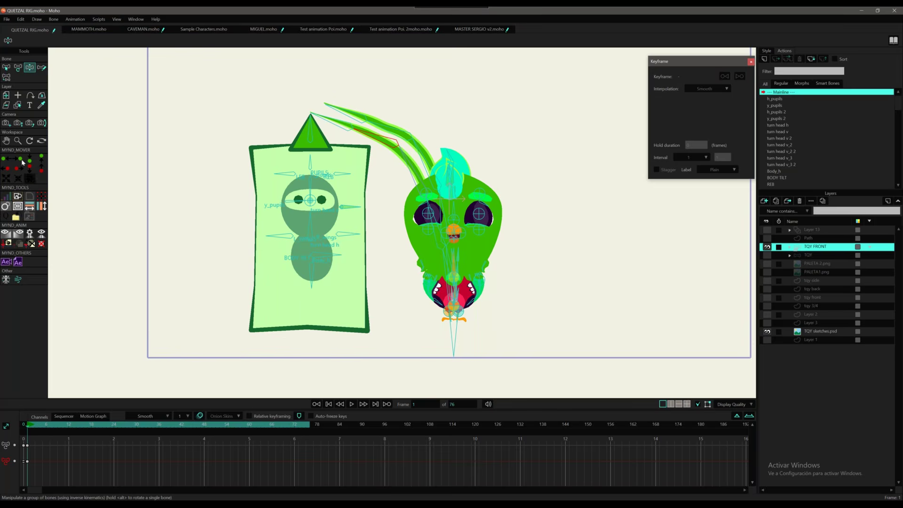
Undo the last bone manipulations on the quetzal's front rig.
click(17, 140)
drag(458, 285, 462, 279)
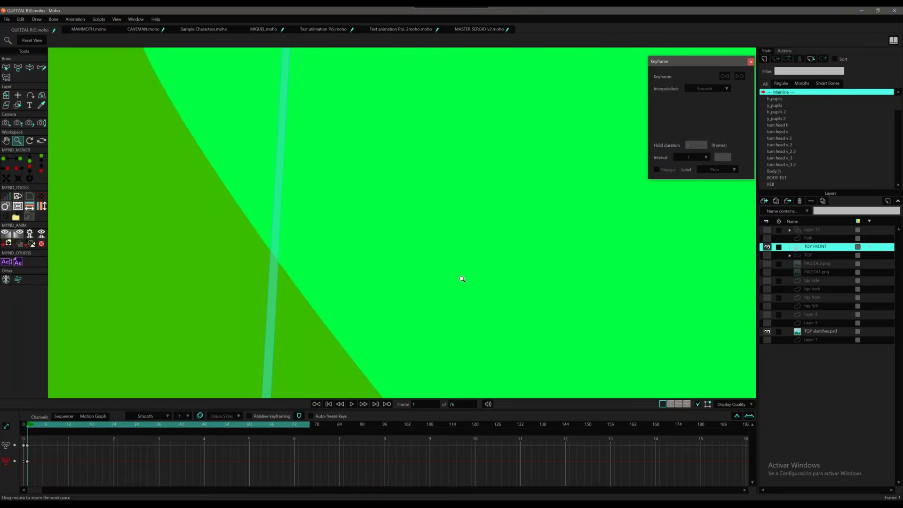
scroll(462, 279, down, 10)
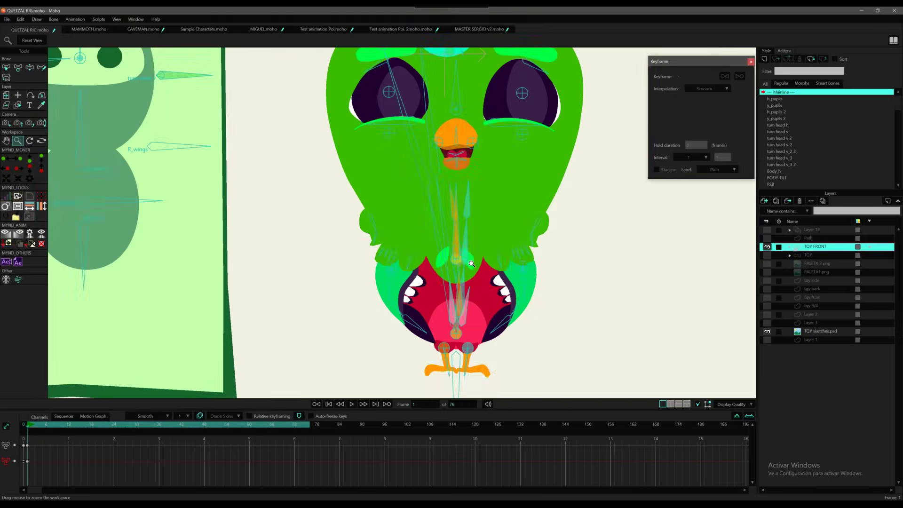
scroll(482, 274, up, 2)
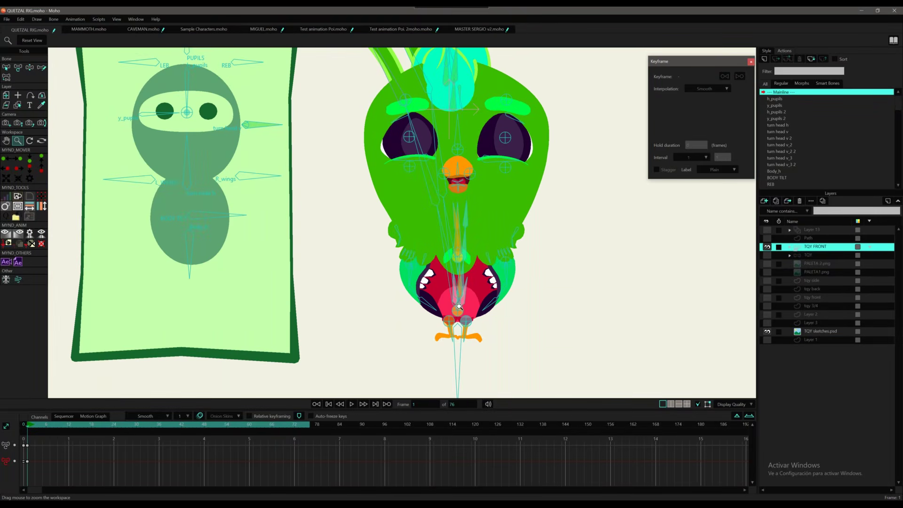
key(b)
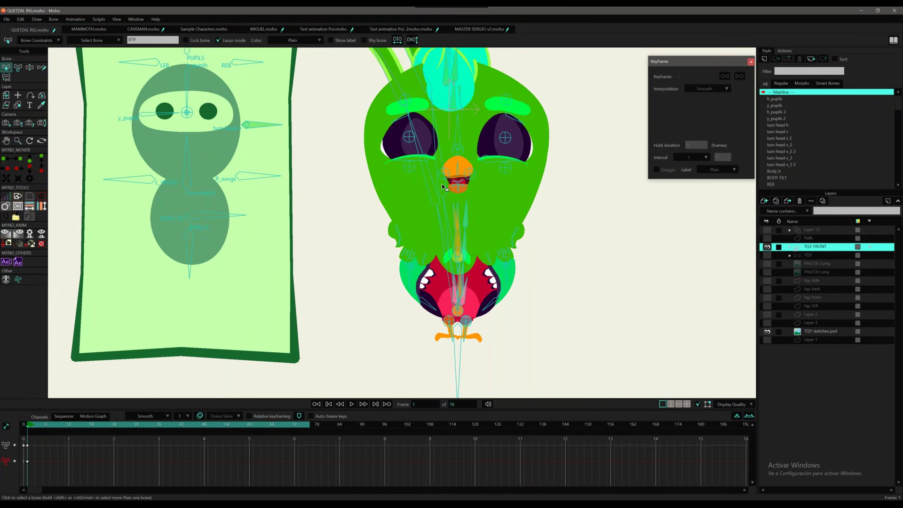
key(z)
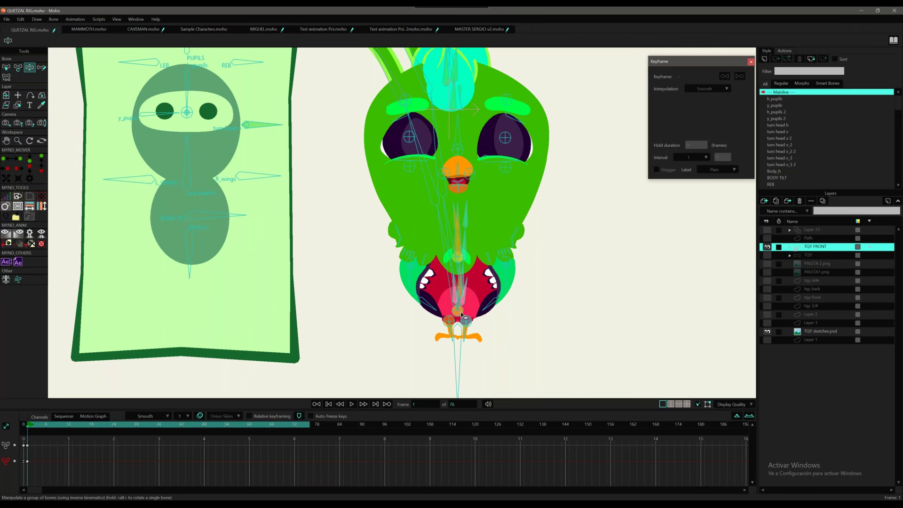
key(ctrl+z)
key(ctrl+z)
key(ctrl+z)
key(ctrl+z)
key(ctrl+z)
key(ctrl+z)
key(ctrl+z)
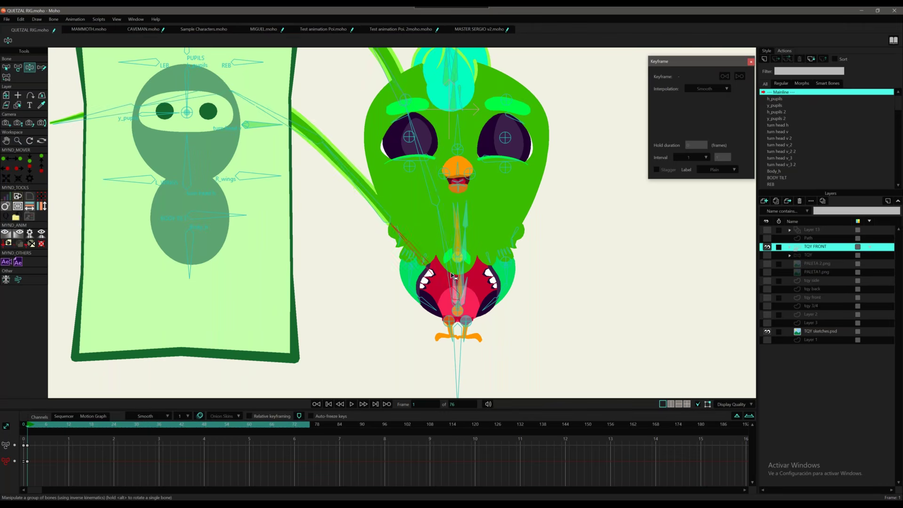
Pull the quetzal's long tail feathers out across the control panel and manipulate the central body bone.
drag(451, 273, 161, 116)
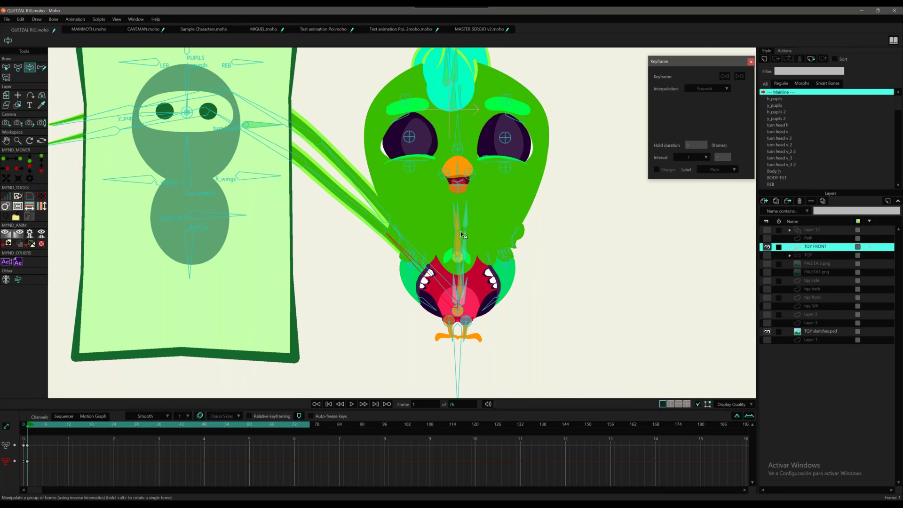
drag(460, 216, 462, 116)
drag(464, 76, 461, 162)
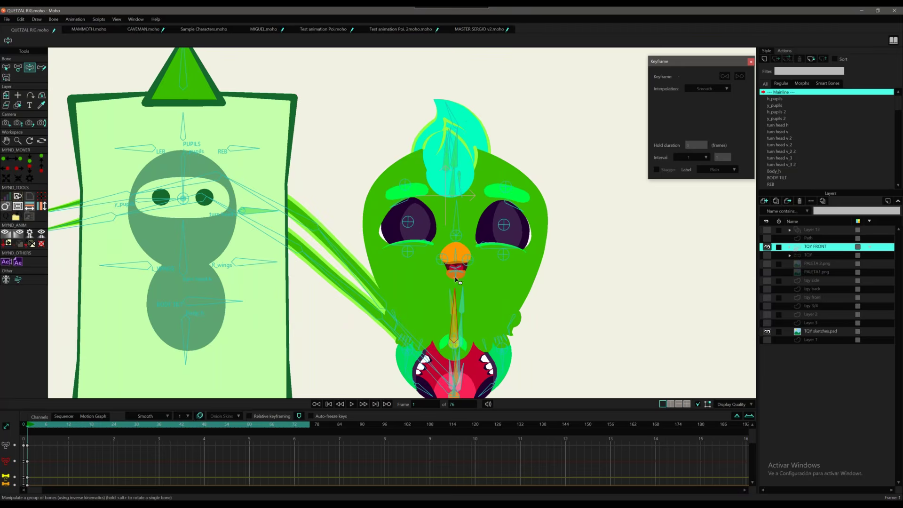
Manipulate the quetzal's central body and head bones to sway the front pose.
drag(463, 308, 468, 276)
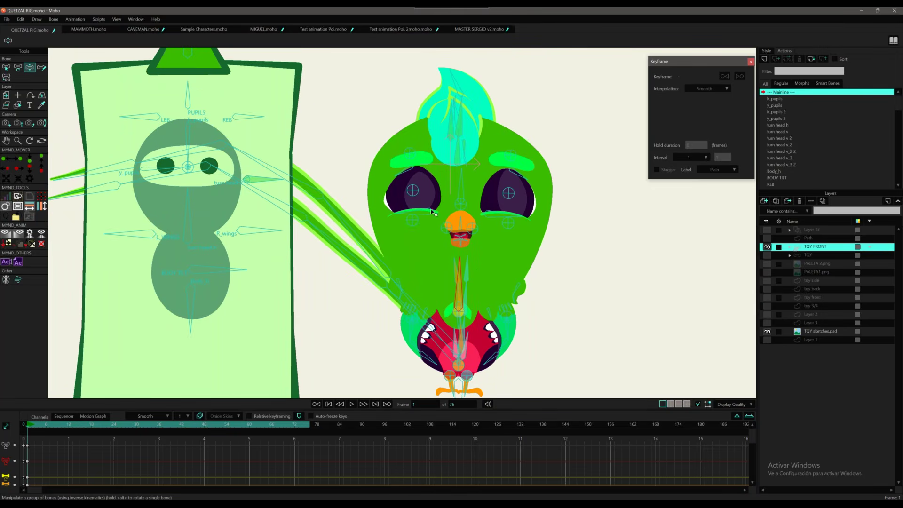
drag(500, 284, 531, 236)
scroll(499, 283, up, 2)
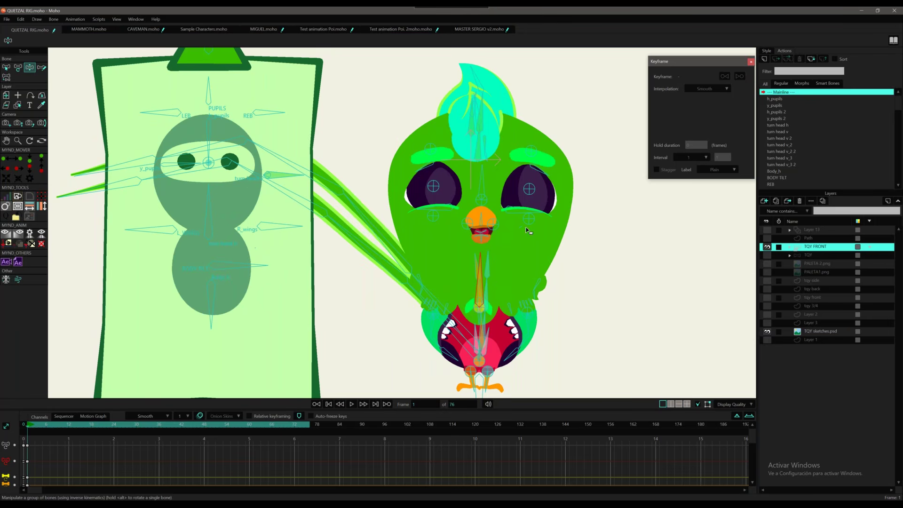
Expand the TQY FRONT and HEAD groups and examine the back hair, H2b, Pupils and cheeks layers.
click(790, 248)
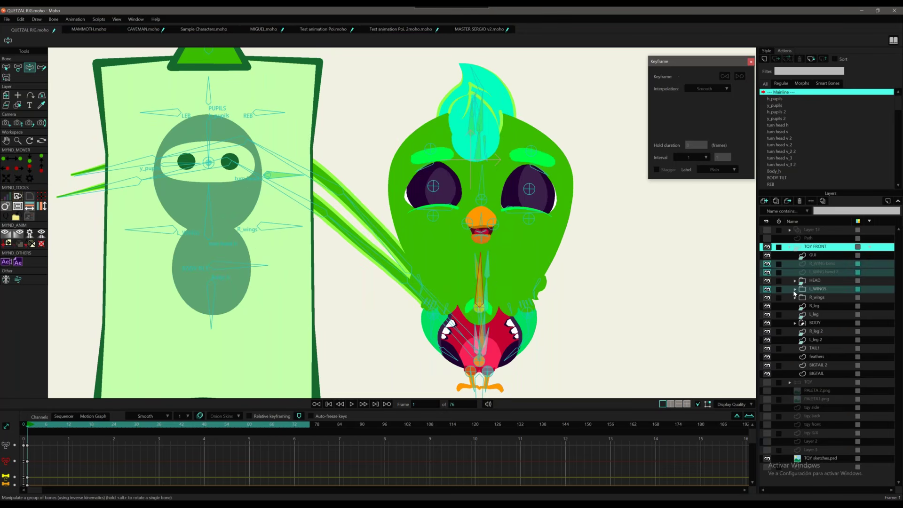
click(795, 281)
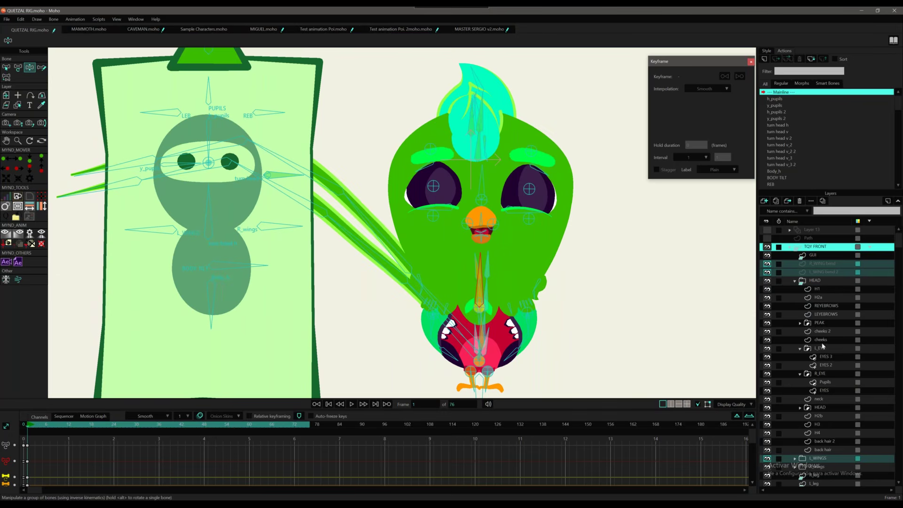
click(821, 450)
click(824, 441)
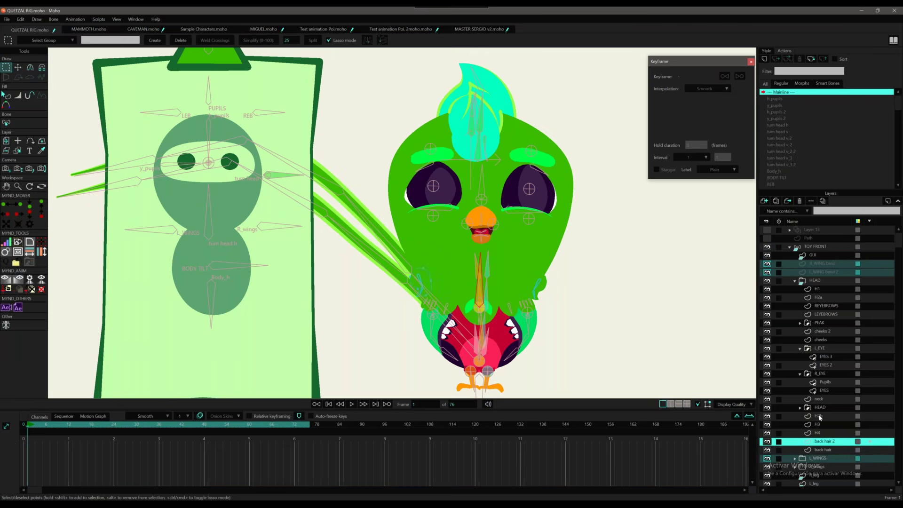
click(819, 424)
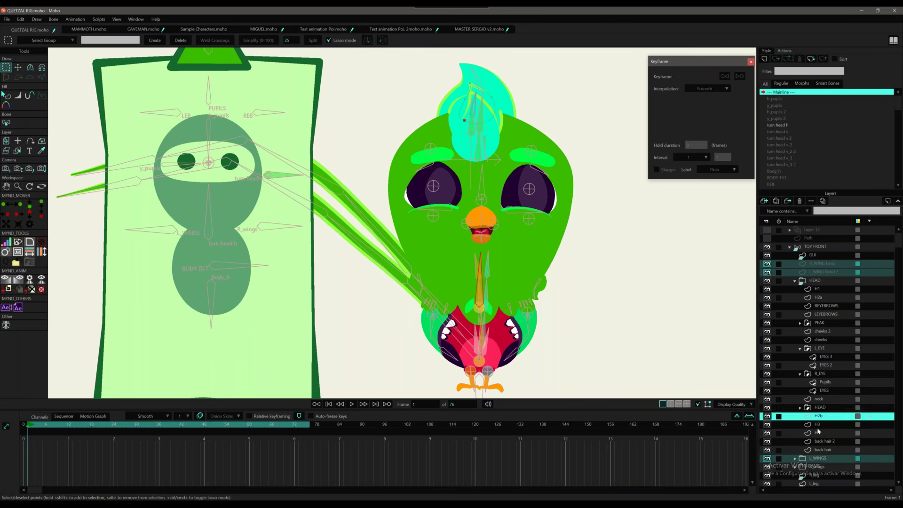
click(824, 391)
click(825, 383)
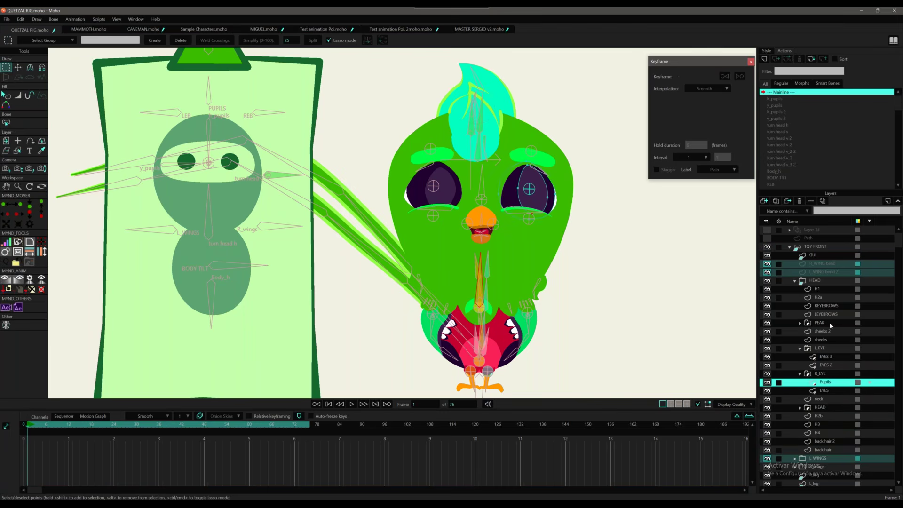
click(825, 341)
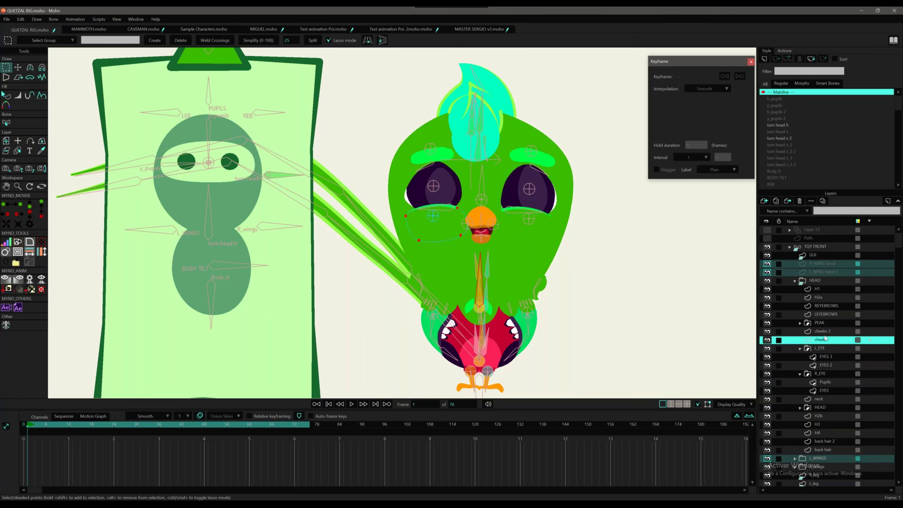
Shift the cheek bones under both of the quetzal's eyes on the TQY FRONT layer with Transform Bone.
click(821, 248)
click(433, 217)
key(t)
drag(433, 217, 434, 230)
drag(528, 218, 528, 219)
drag(434, 229, 434, 231)
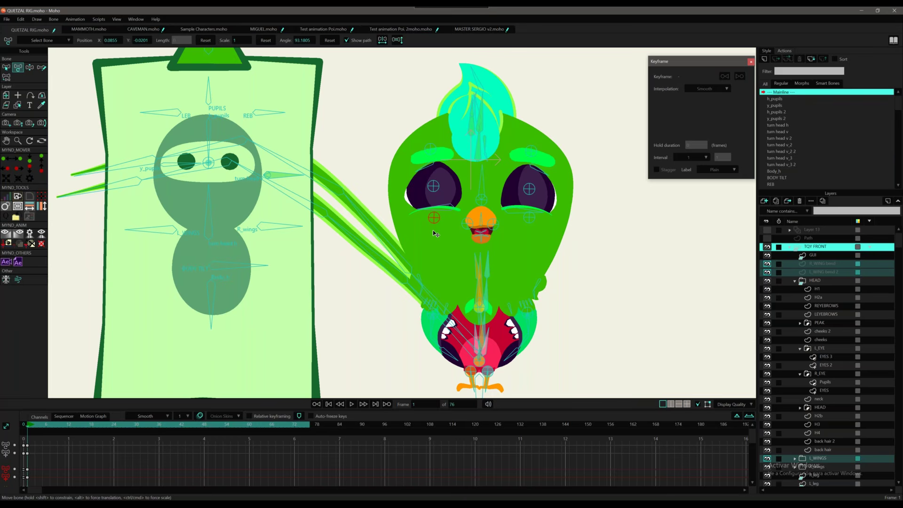
Rotate and shift the head bones between the quetzal's eyes to tilt and lower the face.
drag(481, 179, 484, 180)
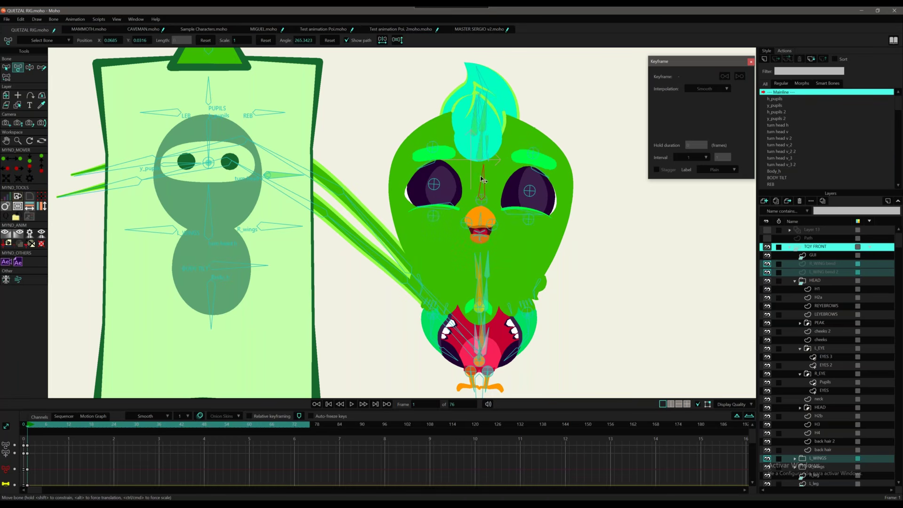
click(483, 204)
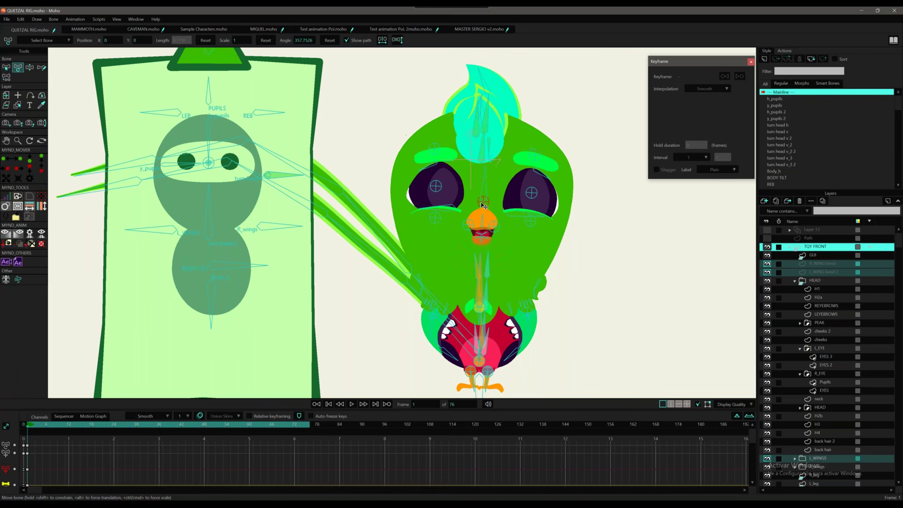
click(483, 206)
click(484, 200)
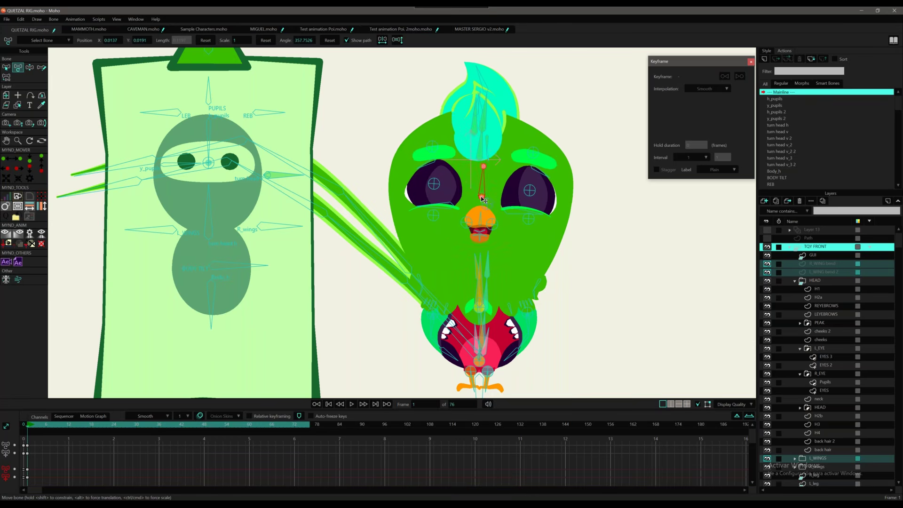
click(488, 208)
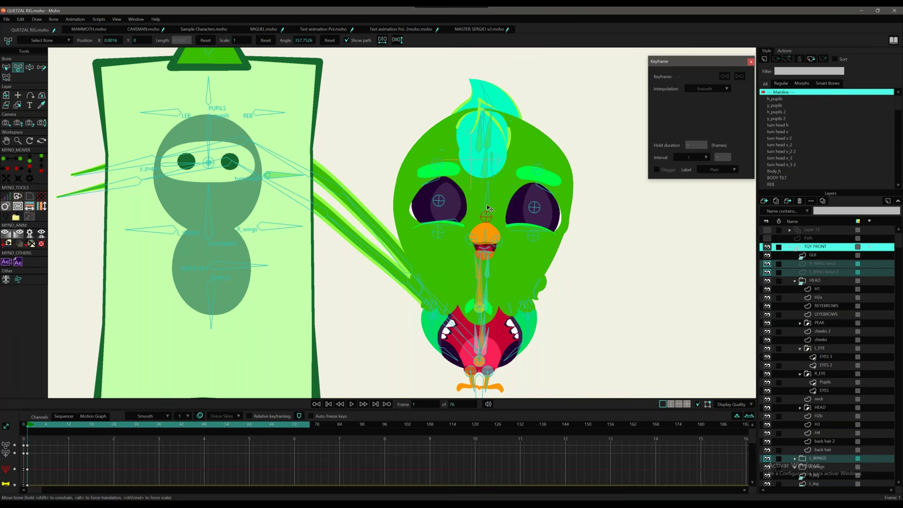
drag(485, 182, 491, 181)
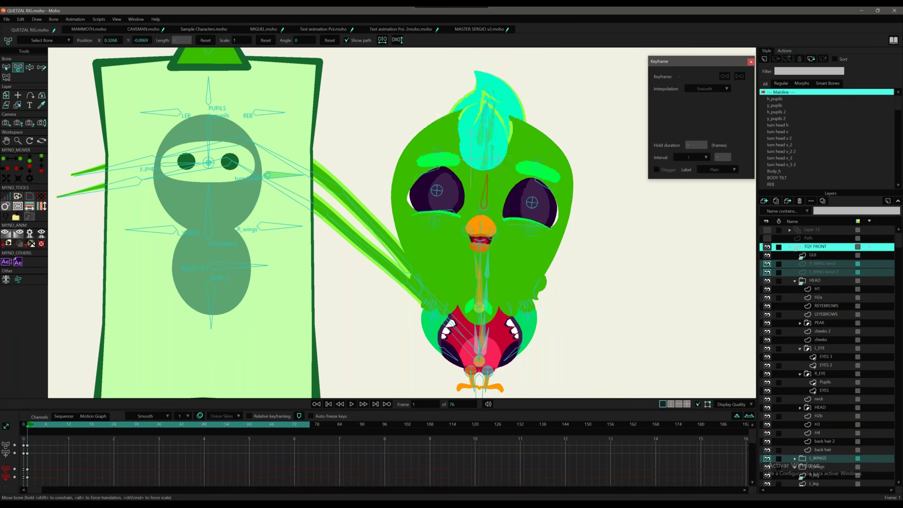
Widen the quetzal's upper beak with its corner bones and raise the lower beak to close the mouth.
click(484, 230)
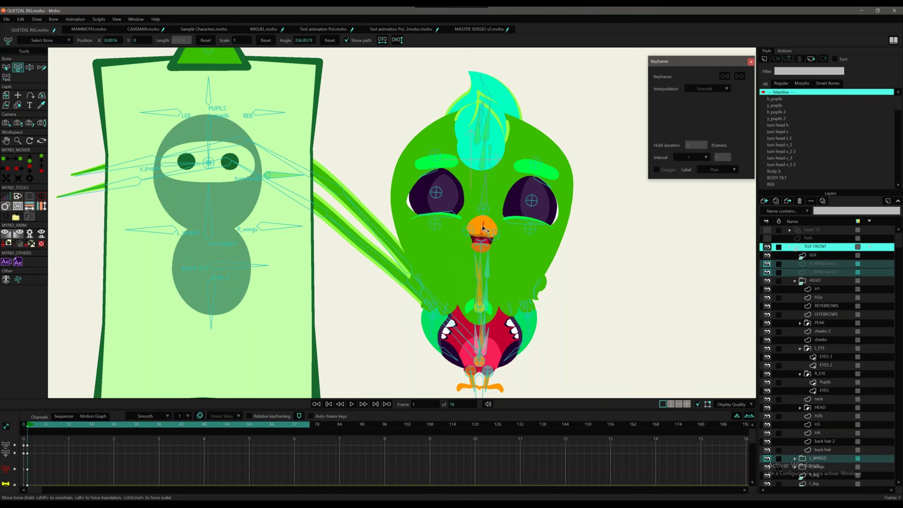
mouse_move(483, 230)
mouse_down()
mouse_move(498, 229)
mouse_move(496, 238)
mouse_move(470, 232)
mouse_up()
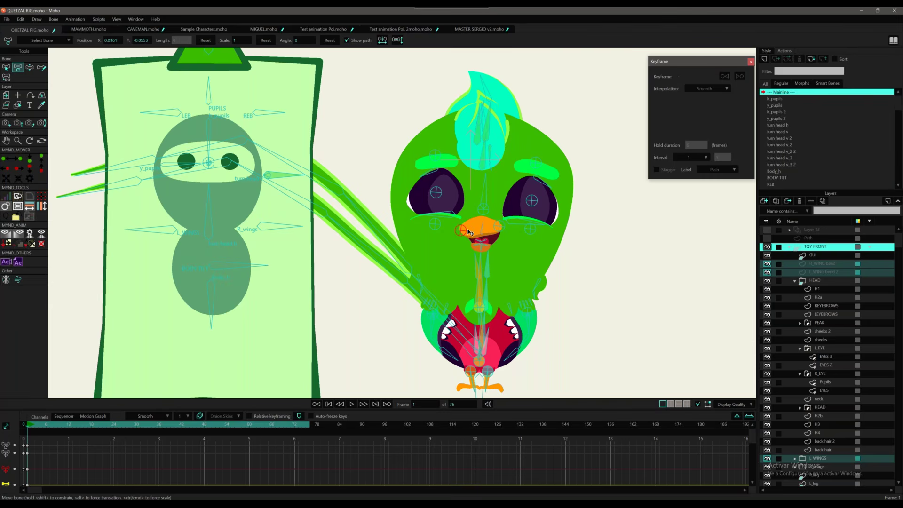
click(487, 247)
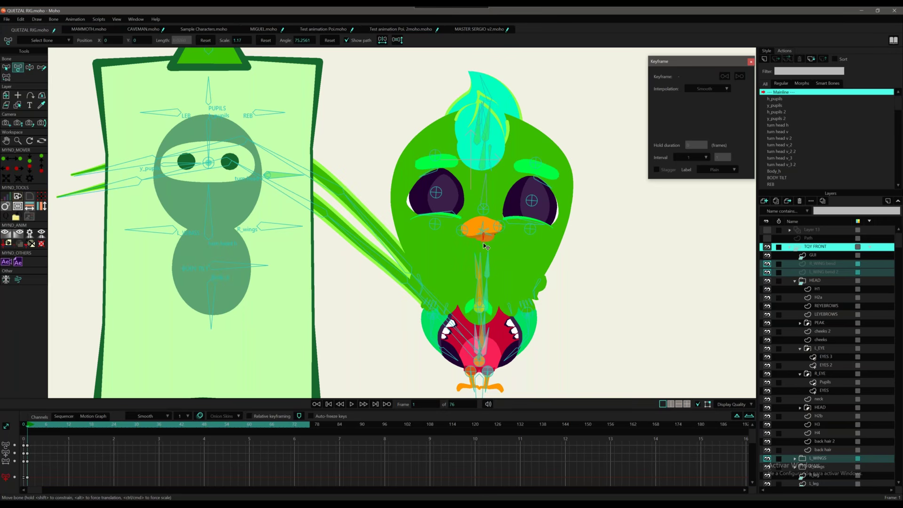
Rotate the eyelid bones above both of the quetzal's eyes to slant them into a sad expression.
click(541, 182)
drag(541, 183, 548, 176)
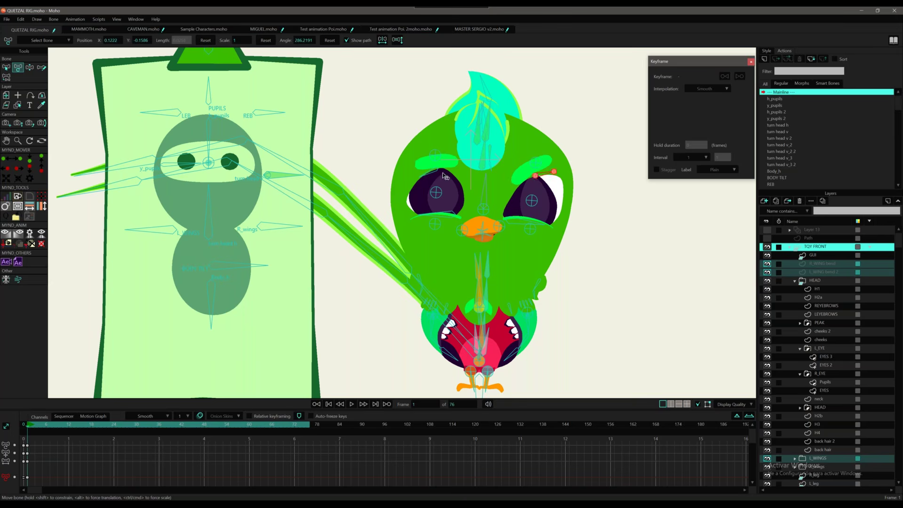
mouse_move(424, 173)
mouse_down()
mouse_move(425, 163)
mouse_move(425, 180)
mouse_up()
click(547, 177)
drag(548, 178, 537, 165)
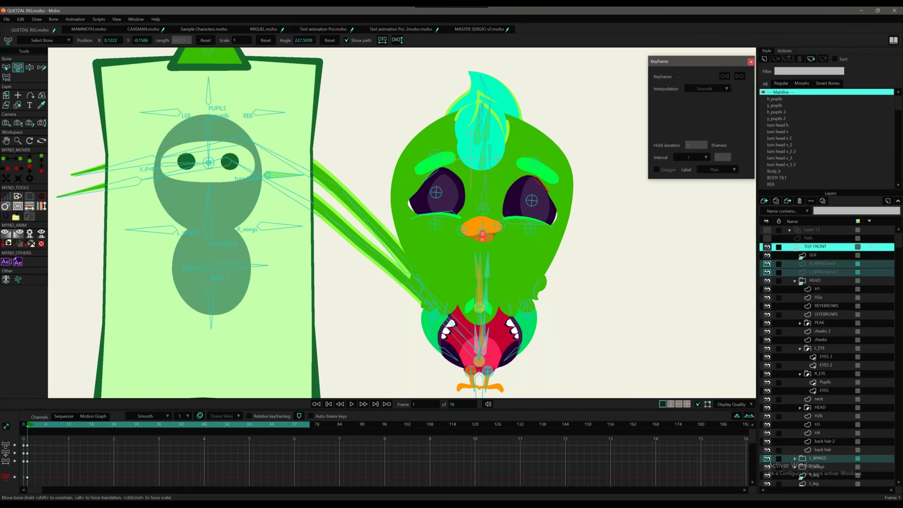
Adjust the quetzal's central beak bone and pull both beak corner bones outward and down to widen the beak.
click(482, 229)
drag(482, 229, 485, 230)
key(b)
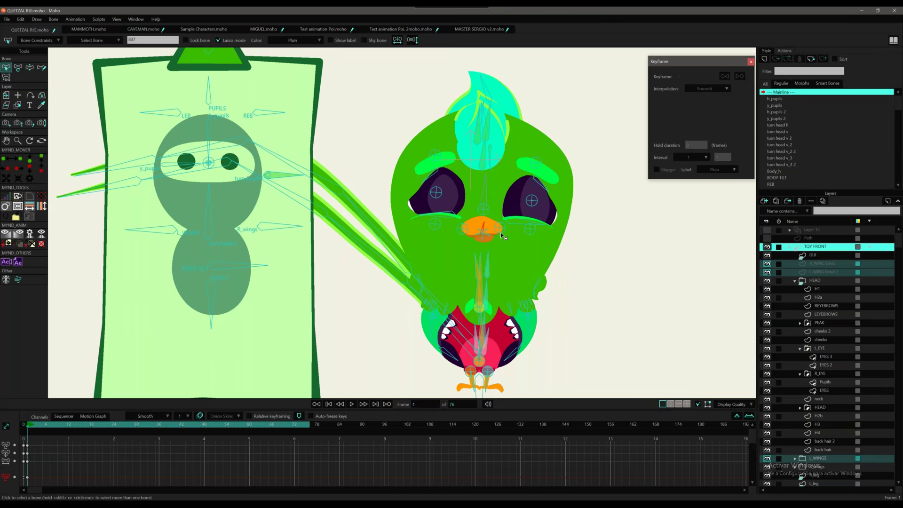
scroll(478, 231, up, 2)
scroll(473, 233, up, 2)
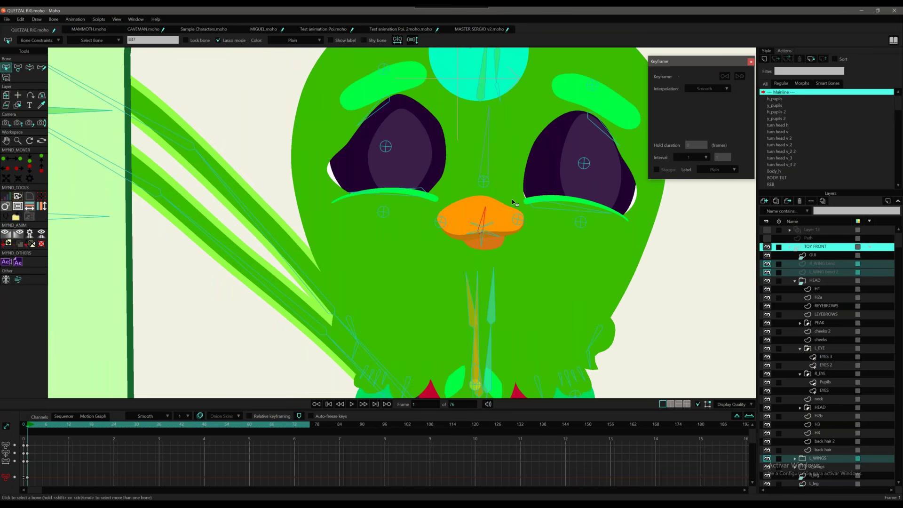
scroll(515, 202, down, 1)
click(517, 217)
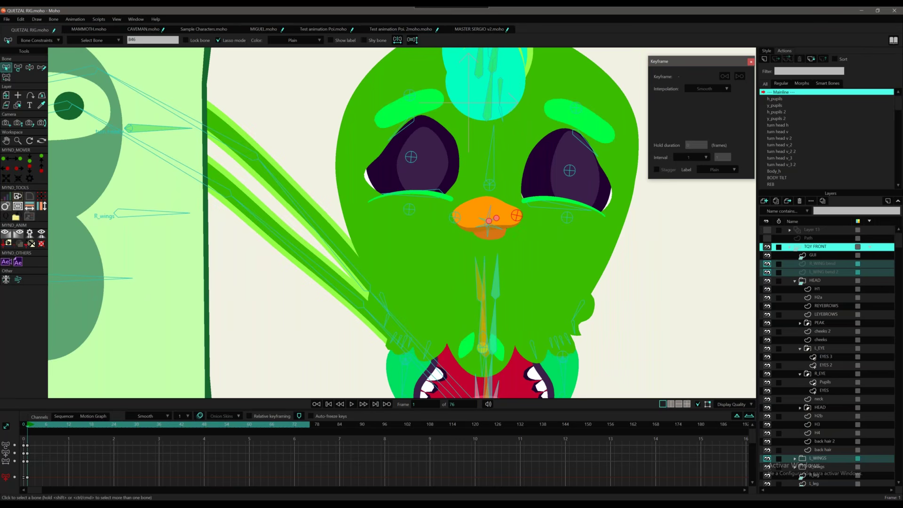
key(t)
mouse_move(519, 215)
mouse_down()
mouse_move(525, 219)
mouse_move(517, 217)
mouse_up()
drag(456, 218, 459, 221)
click(516, 222)
drag(516, 223, 535, 226)
drag(461, 222, 459, 223)
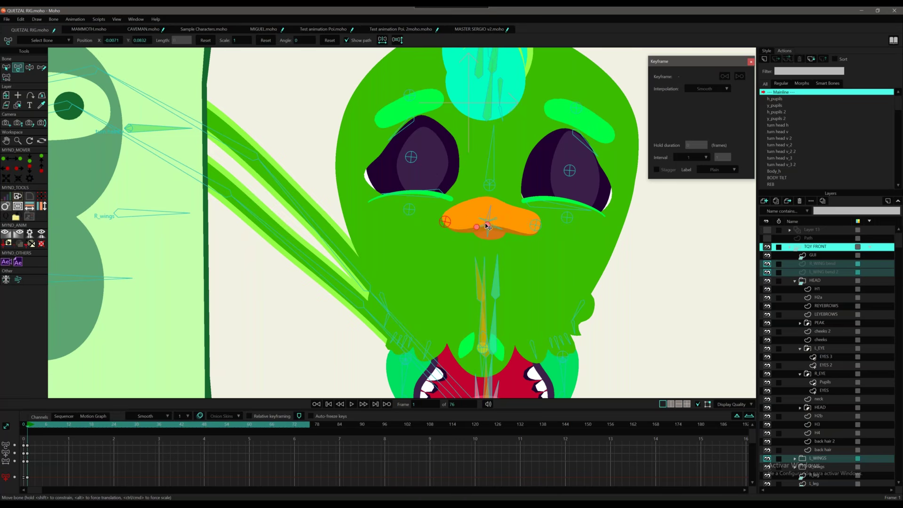
Pull the quetzal's lower beak down to open the mouth and distort the beak shape with its bones.
drag(490, 229, 488, 243)
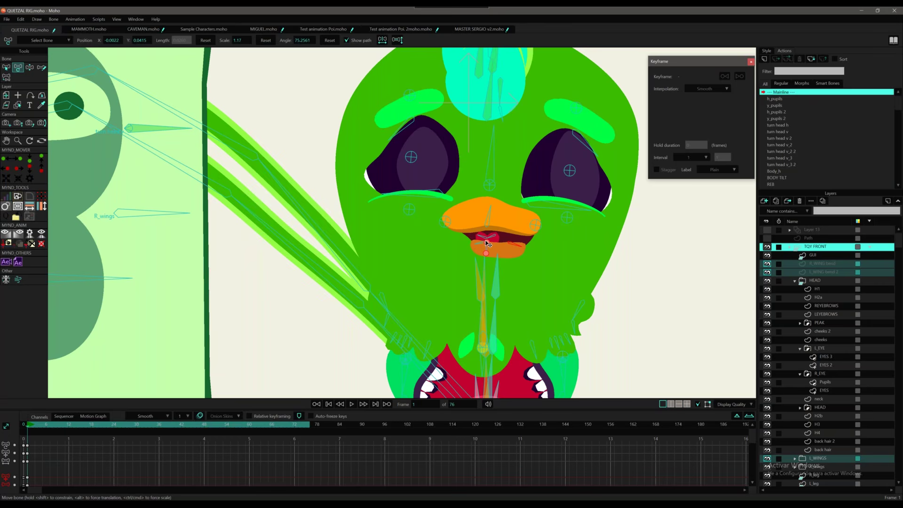
key(ctrl+z)
click(491, 241)
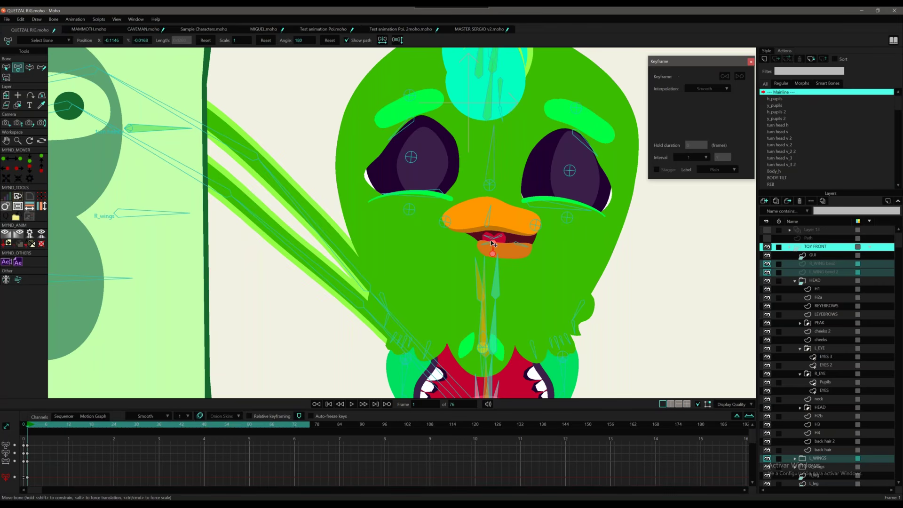
key(ctrl+z)
click(523, 248)
mouse_move(523, 248)
mouse_down()
mouse_move(462, 229)
mouse_move(480, 253)
mouse_move(514, 233)
mouse_move(527, 249)
mouse_up()
click(489, 240)
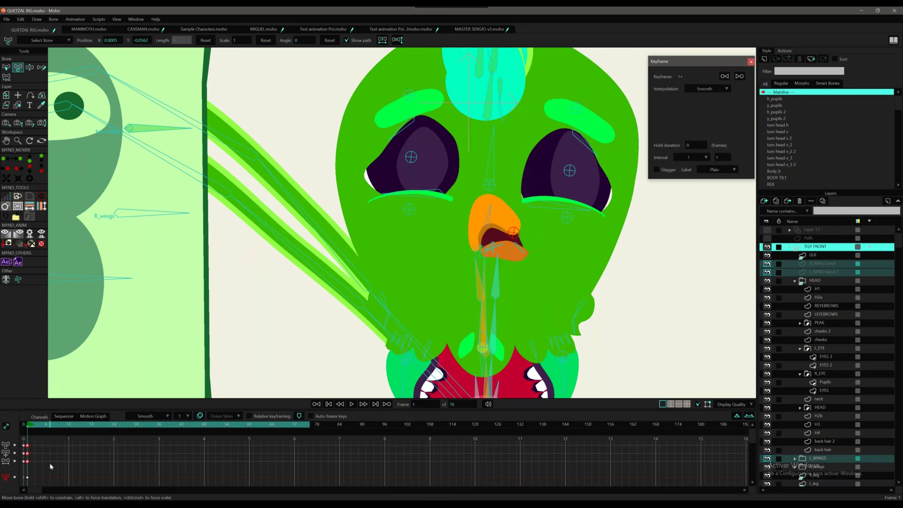
Clear the quetzal's frame 1 pose and adjust the cheek and lower eyelid bones to open the eyes.
key(ctrl+z)
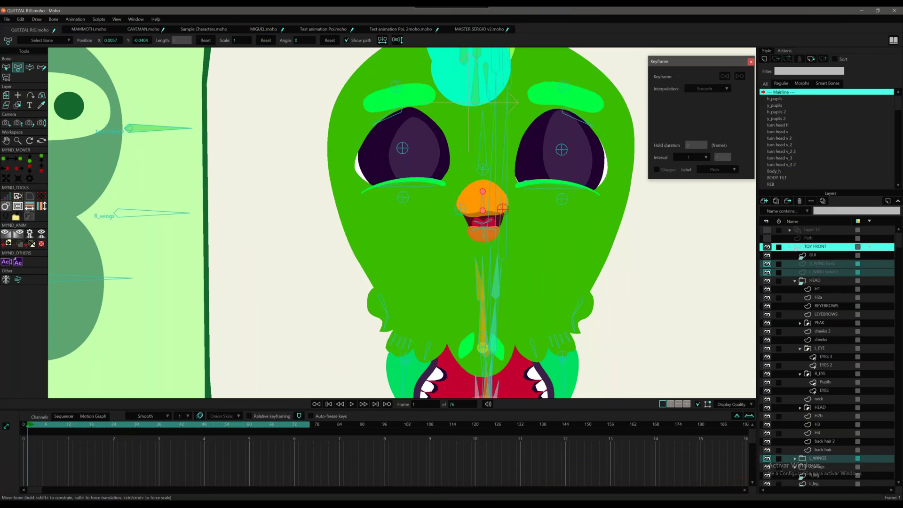
click(402, 197)
drag(405, 197, 406, 200)
mouse_move(562, 199)
mouse_down()
mouse_move(561, 210)
mouse_move(526, 183)
mouse_move(526, 220)
mouse_up()
drag(435, 183, 438, 181)
Shrink the quetzal's pupils by rotating the pupils bone on the control panel with Manipulate Bones.
drag(300, 171, 491, 231)
key(z)
drag(225, 56, 180, 68)
drag(538, 197, 288, 171)
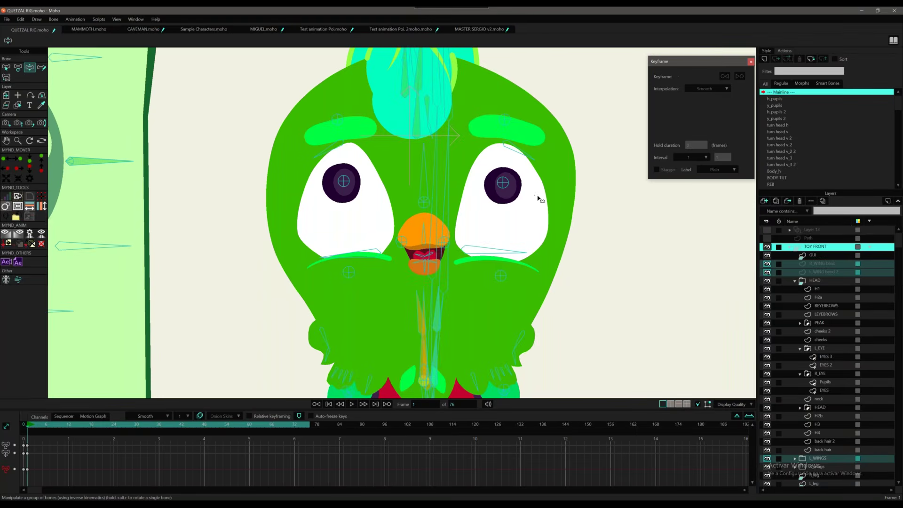
Manipulate the beak bone and stretch the lower beak with Transform Bone to open the quetzal's mouth wider.
click(425, 242)
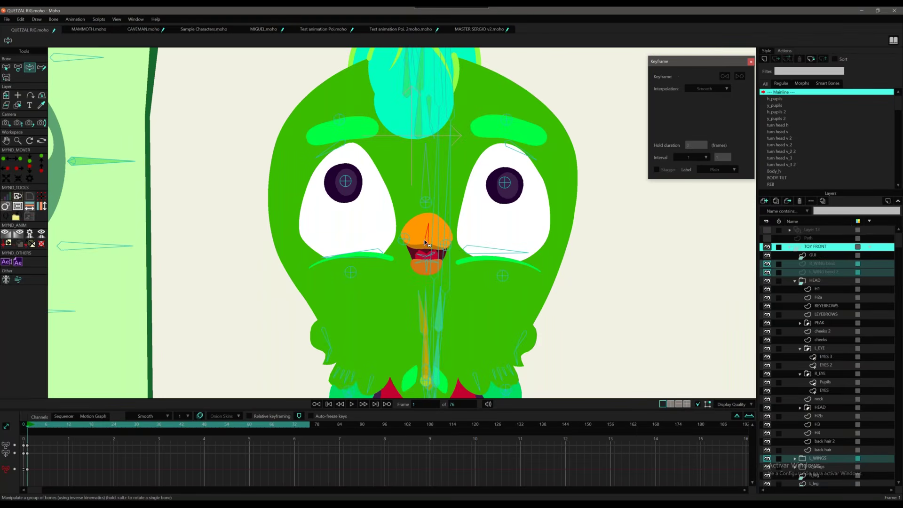
click(428, 266)
key(t)
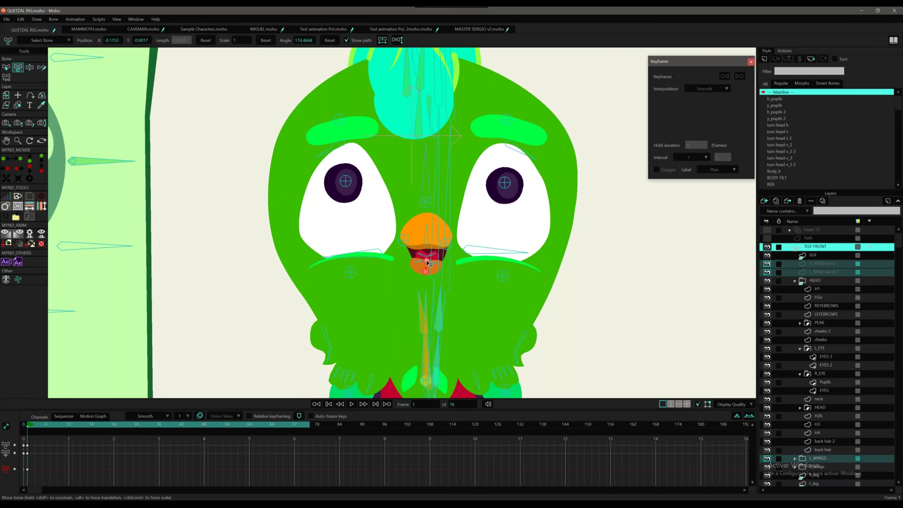
mouse_move(426, 261)
mouse_down()
mouse_move(426, 280)
mouse_move(422, 262)
mouse_move(435, 265)
mouse_up()
drag(147, 180, 319, 195)
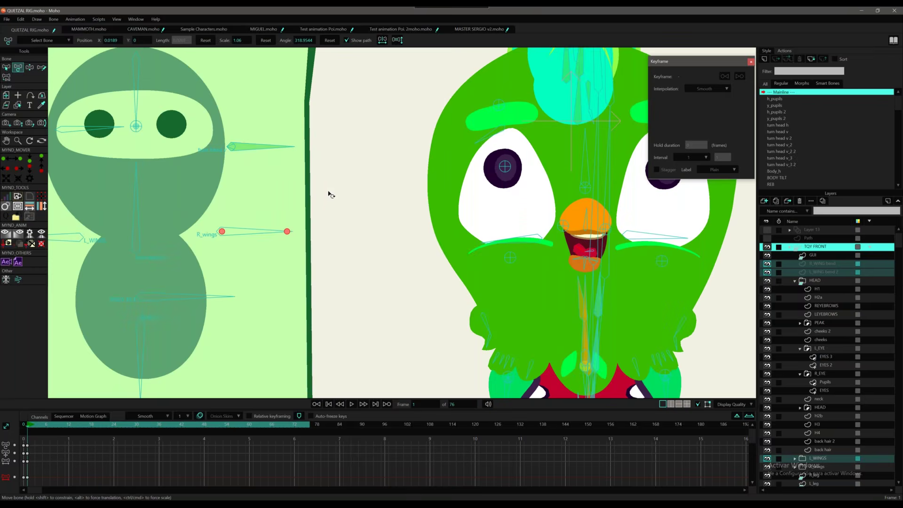
Turn the quetzal's head slightly with the turn head h control bone using Manipulate Bones.
scroll(335, 190, down, 4)
key(z)
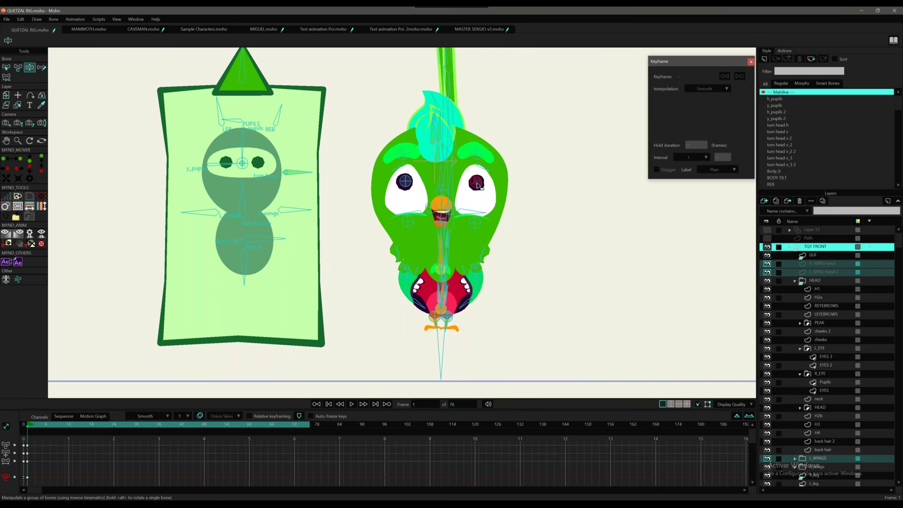
key(b)
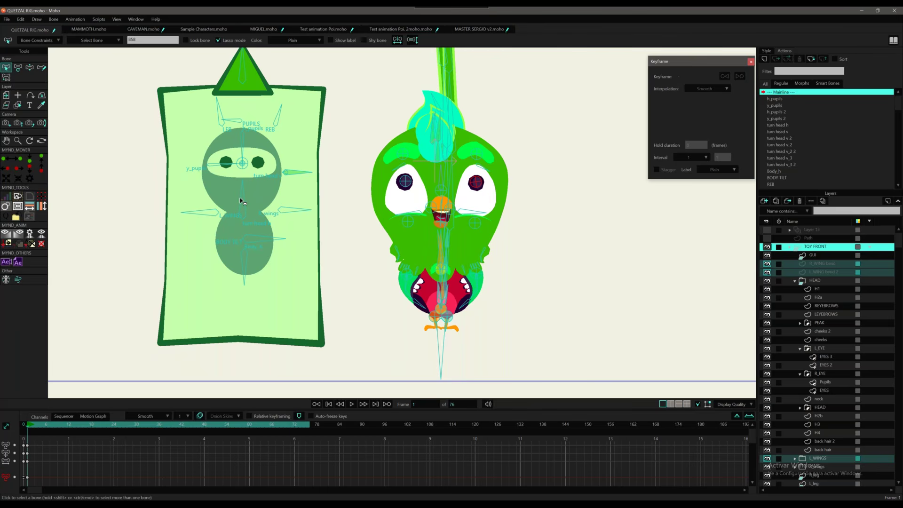
key(z)
drag(244, 191, 243, 193)
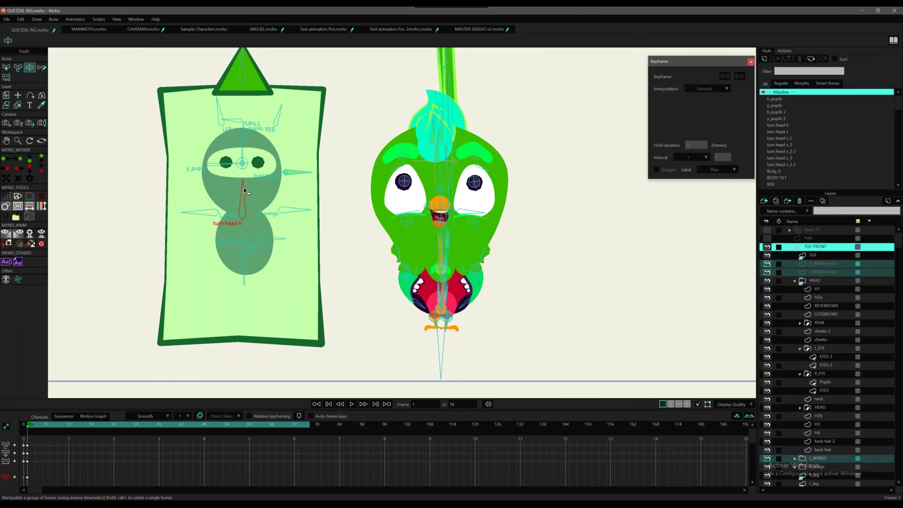
key(b)
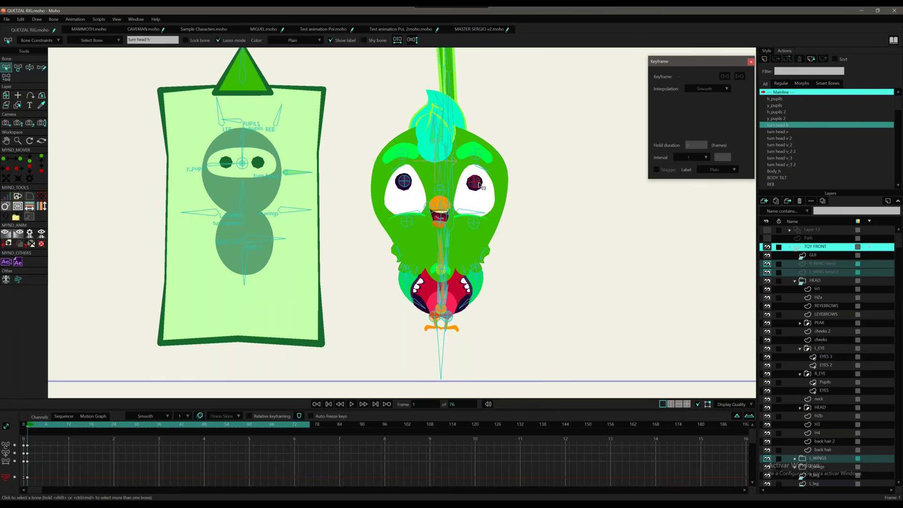
Reposition the quetzal's two pupil bones with Transform Bone so the eyes align.
click(476, 183)
key(t)
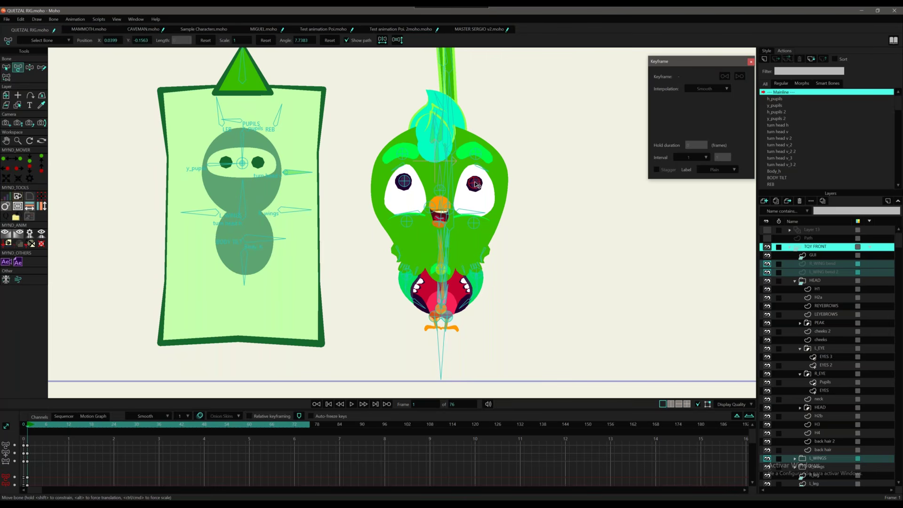
key(b)
click(405, 184)
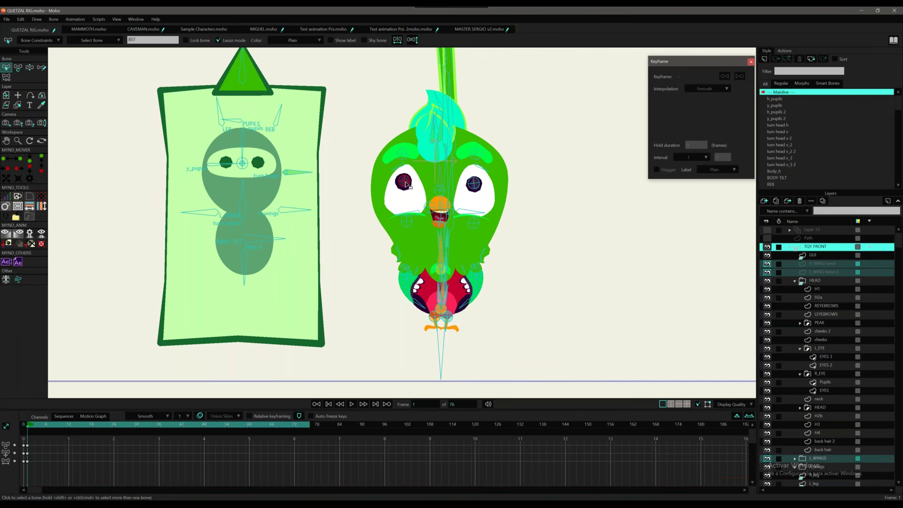
key(t)
drag(405, 183, 406, 185)
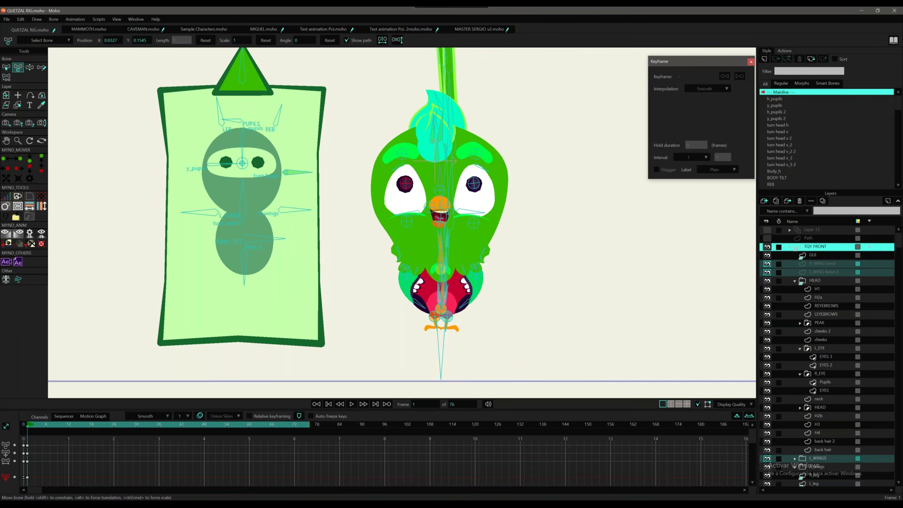
Turn the quetzal's head further to the side by rotating the turn head h control bone with Manipulate Bones.
key(b)
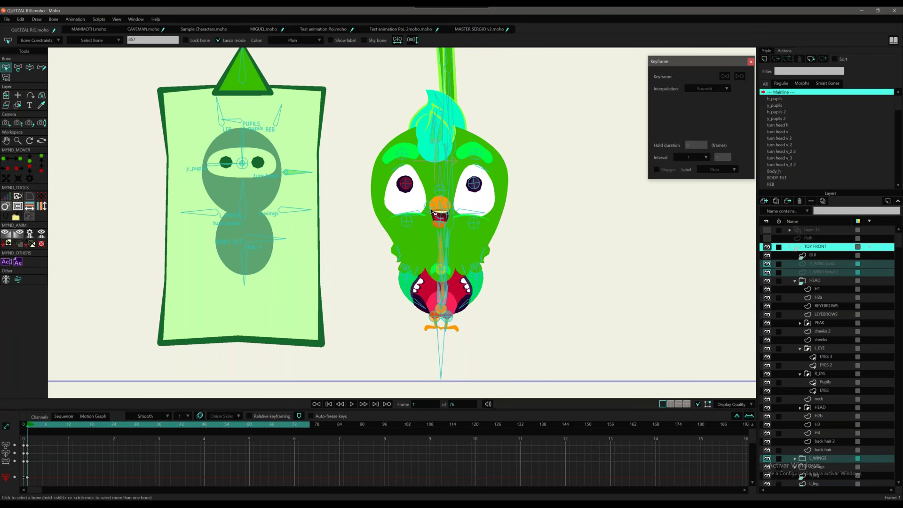
click(241, 191)
key(z)
mouse_move(241, 192)
mouse_down()
mouse_move(223, 200)
mouse_move(235, 197)
mouse_up()
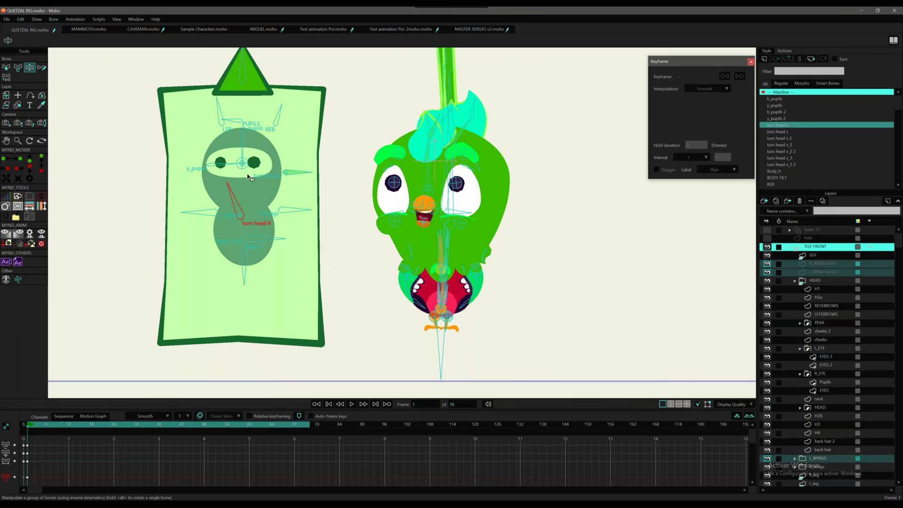
key(b)
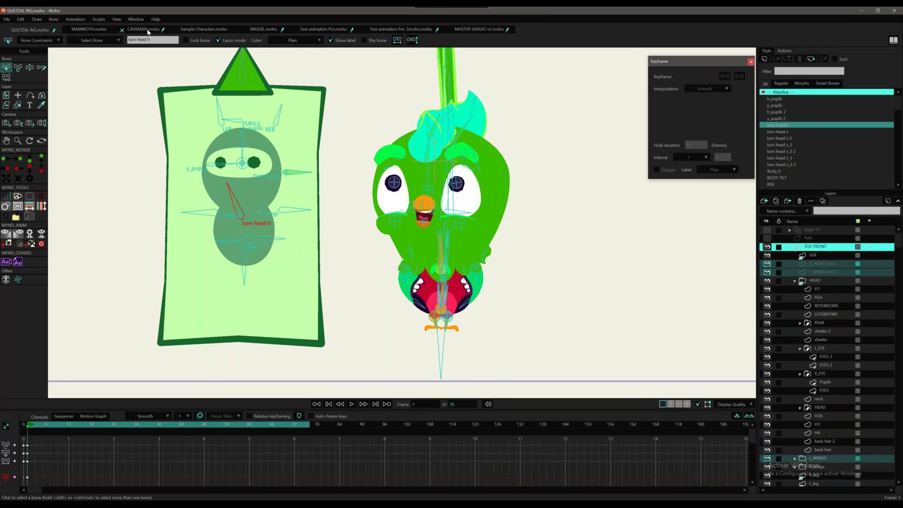
Look at the CAVEMAN 1 A layer in CAVEMAN.moho, and open Sample Characters.moho at frame 0.
click(147, 30)
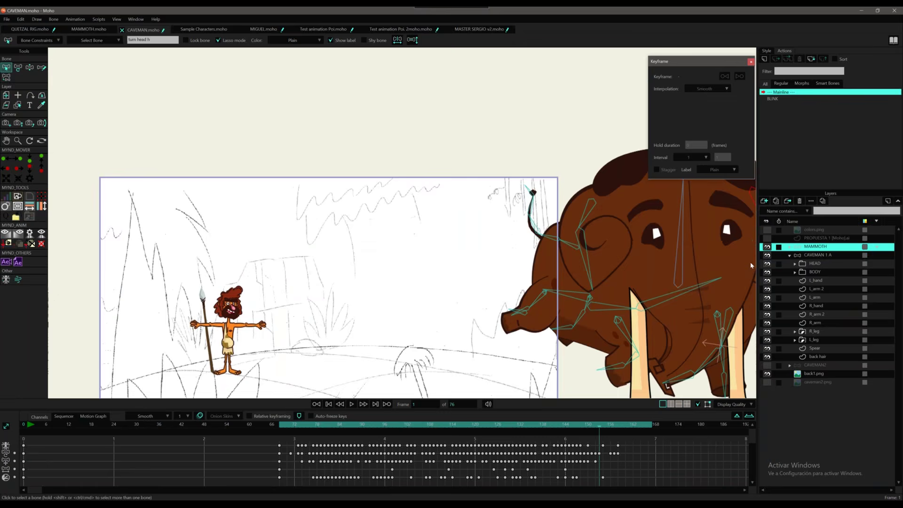
click(816, 255)
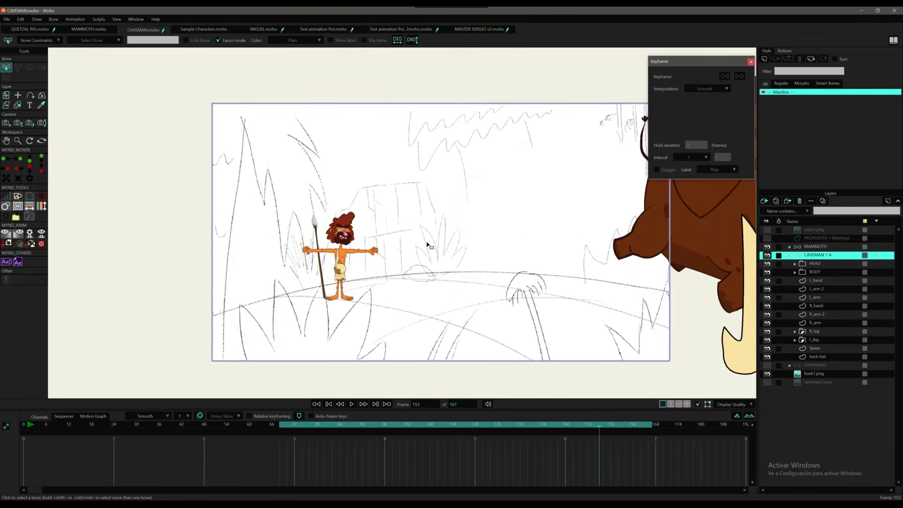
click(207, 30)
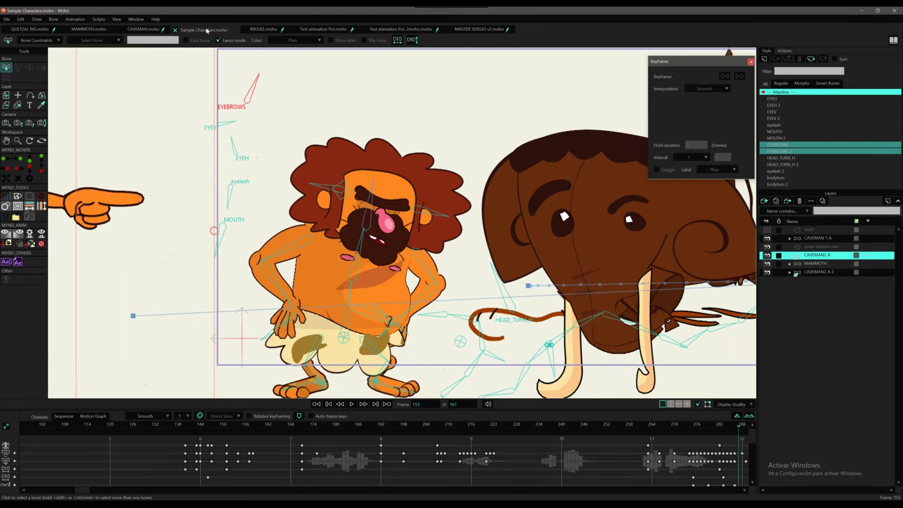
right_click(207, 30)
drag(81, 491, 23, 489)
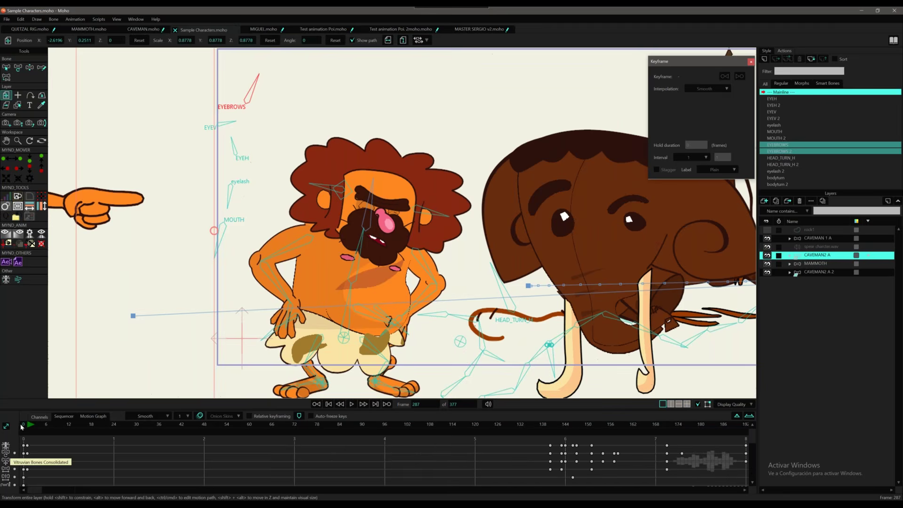
click(21, 425)
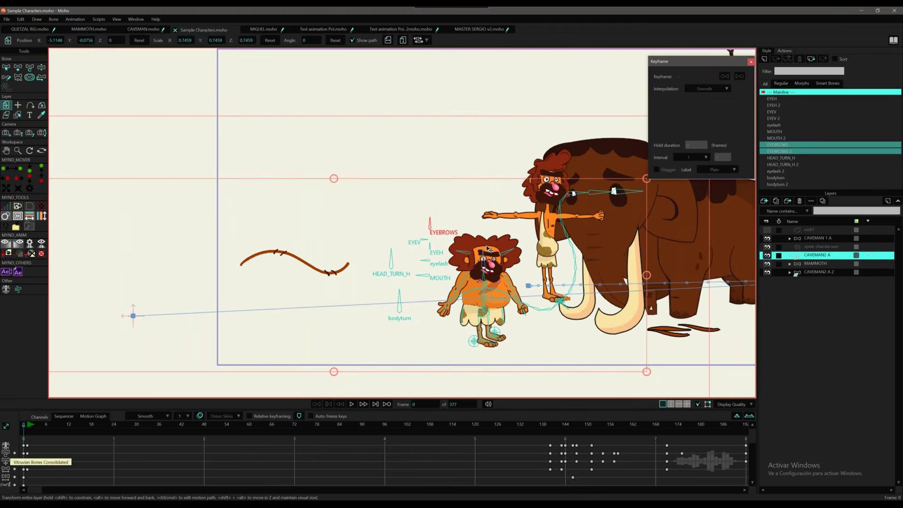
Test the stocky caveman's head turn by rotating the HEAD_TURN_H control bone sideways with Manipulate Bones.
scroll(490, 265, up, 4)
scroll(490, 264, up, 2)
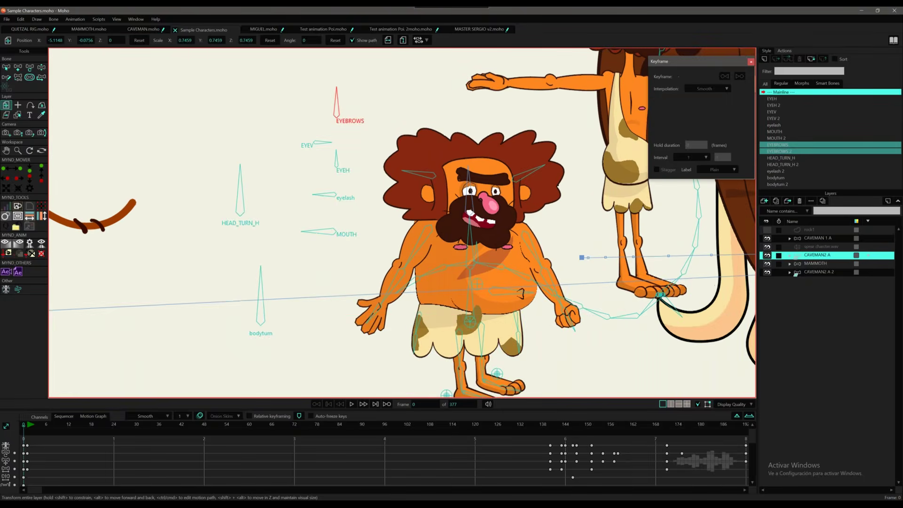
key(z)
drag(243, 172, 292, 215)
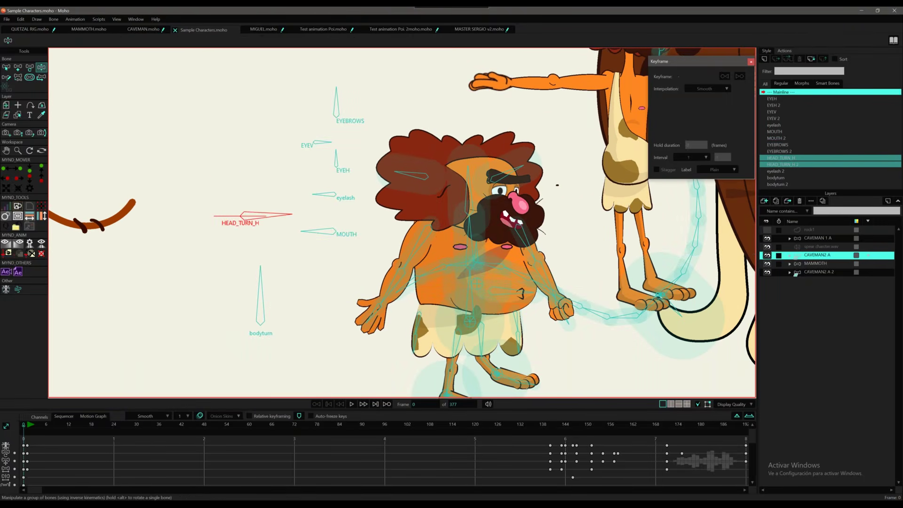
Open the HEAD_TURN_H action for the hair 2 layer in CAVEMAN2 A's HEAD group and scrub its opening frames.
click(791, 256)
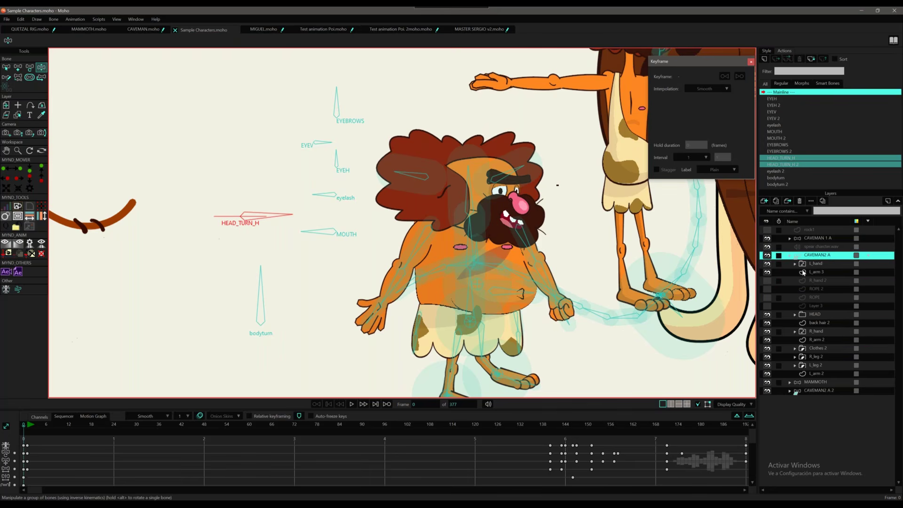
click(795, 314)
click(820, 323)
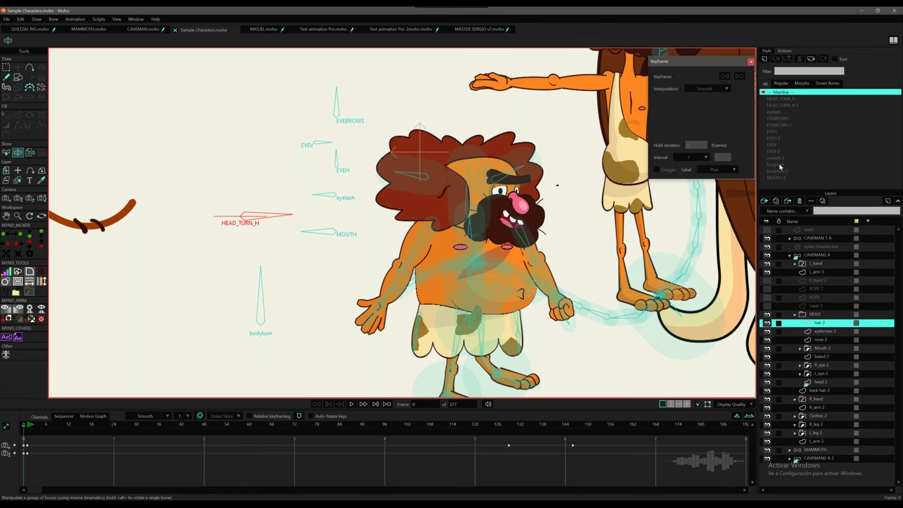
click(781, 99)
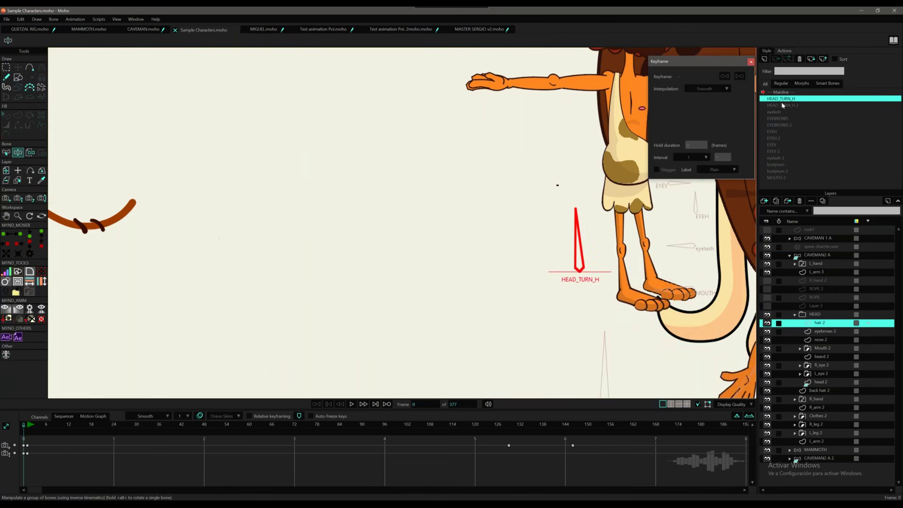
drag(402, 189, 143, 219)
drag(357, 179, 226, 122)
drag(32, 424, 65, 425)
click(24, 425)
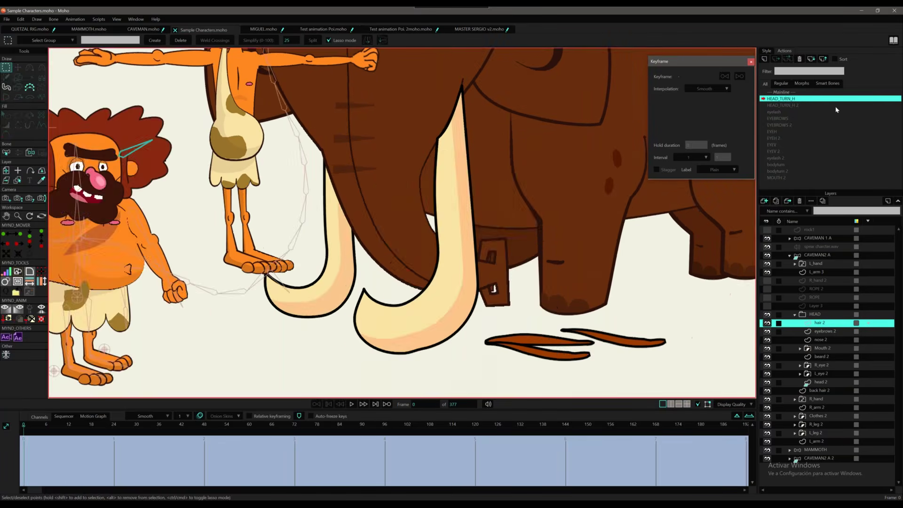
Open the HEAD_TURN_H 2 action and scrub through the head turn to examine the eyebrows 2 and Mouth 2 layers.
double_click(836, 106)
key(space)
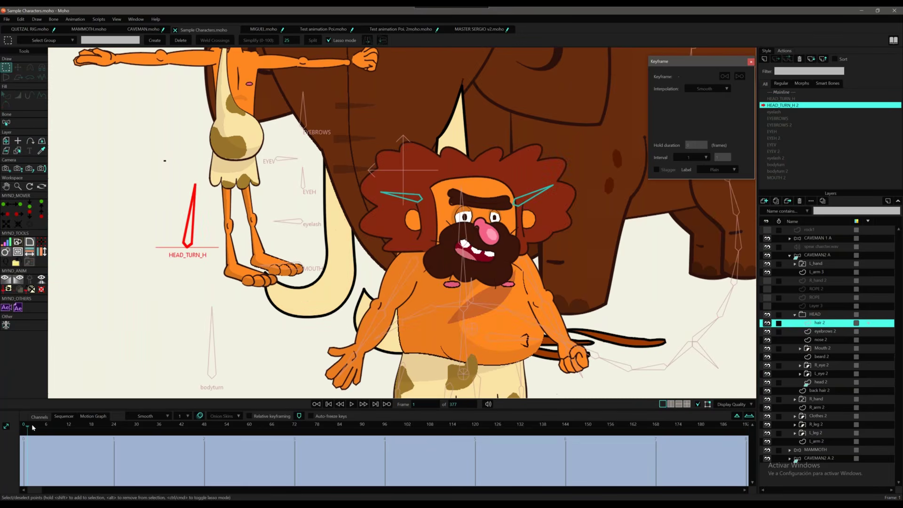
click(820, 331)
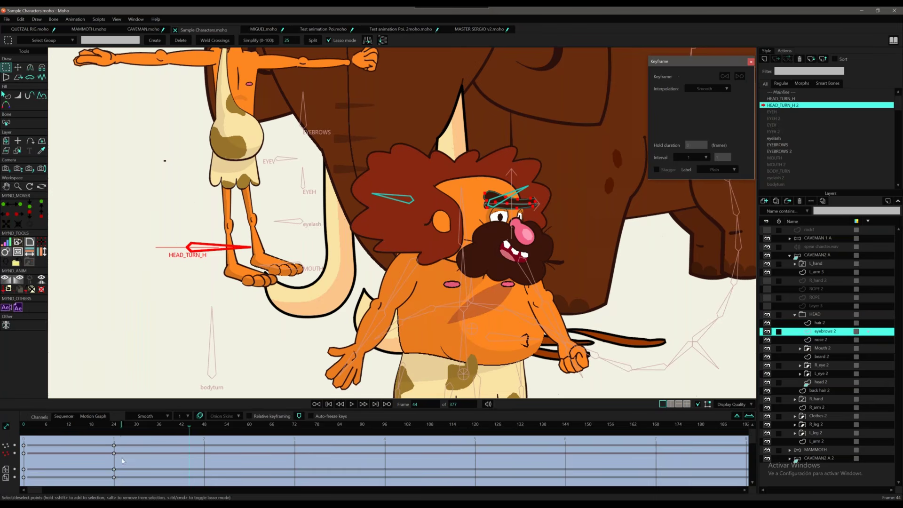
key(space)
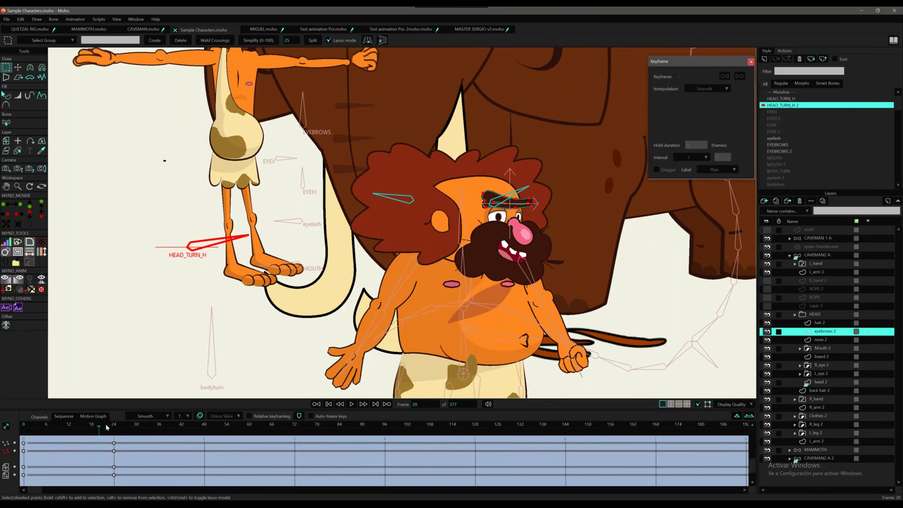
click(42, 67)
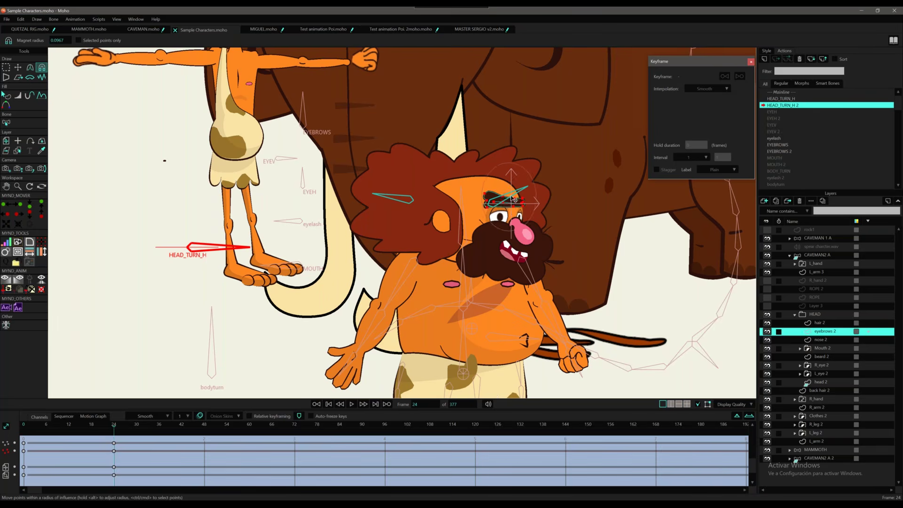
scroll(82, 425, up, 12)
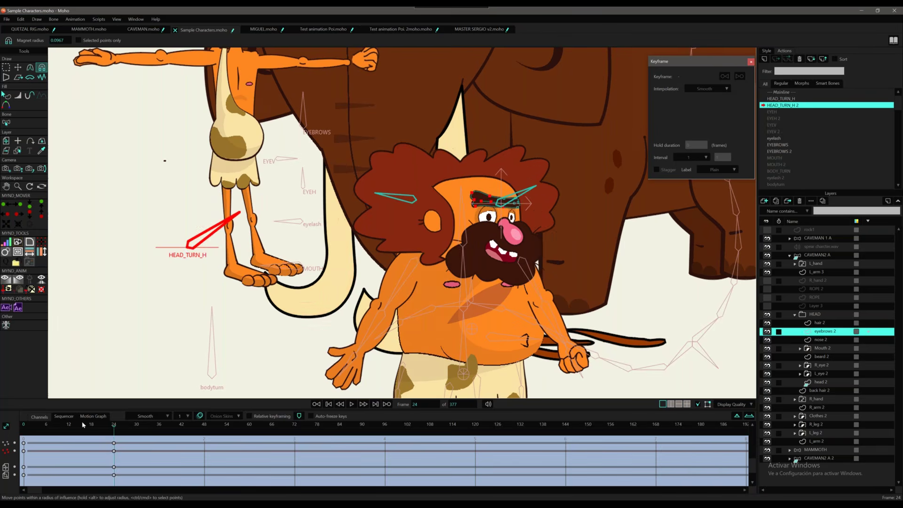
scroll(83, 425, down, 14)
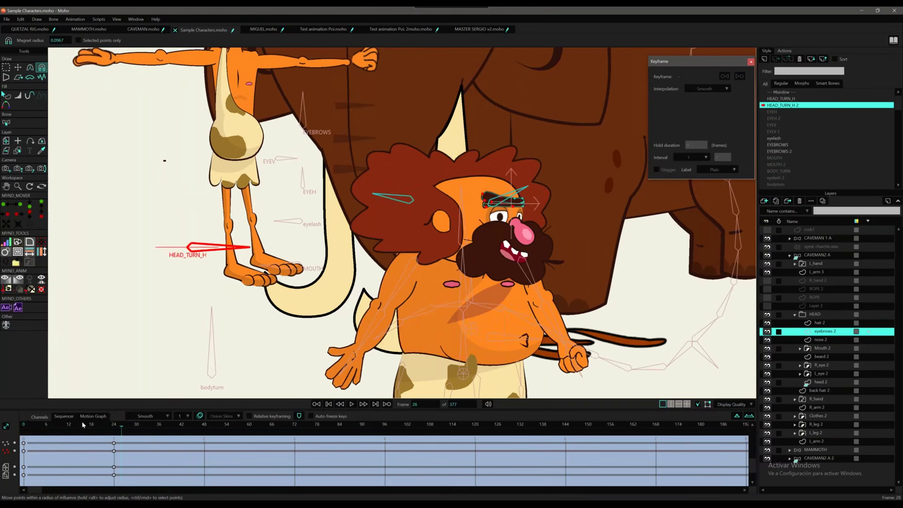
click(821, 348)
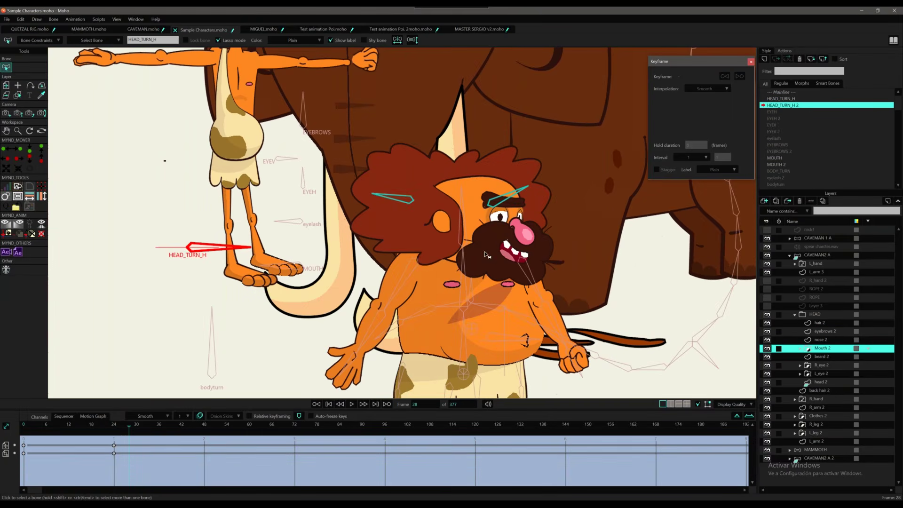
Return to the Mainline with CAVEMAN2 A selected and play its animation, stopping at frame 163.
click(792, 93)
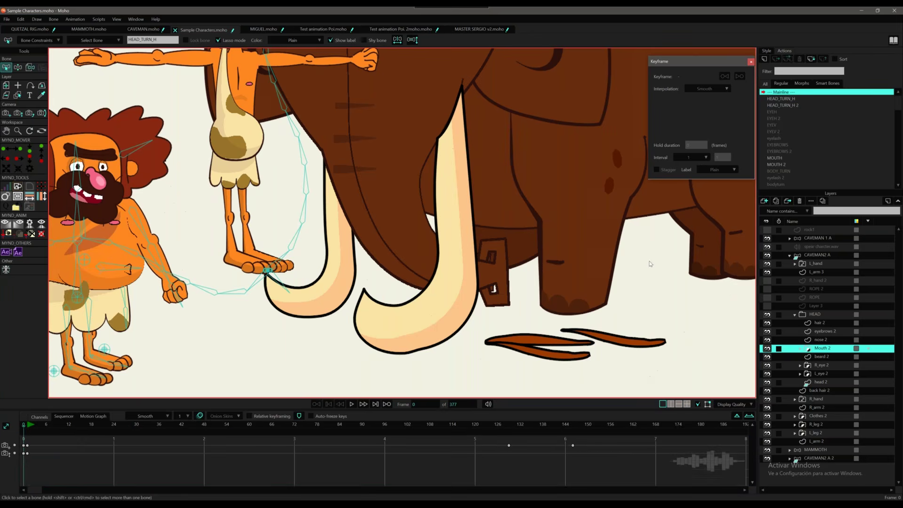
click(250, 245)
drag(248, 246, 425, 269)
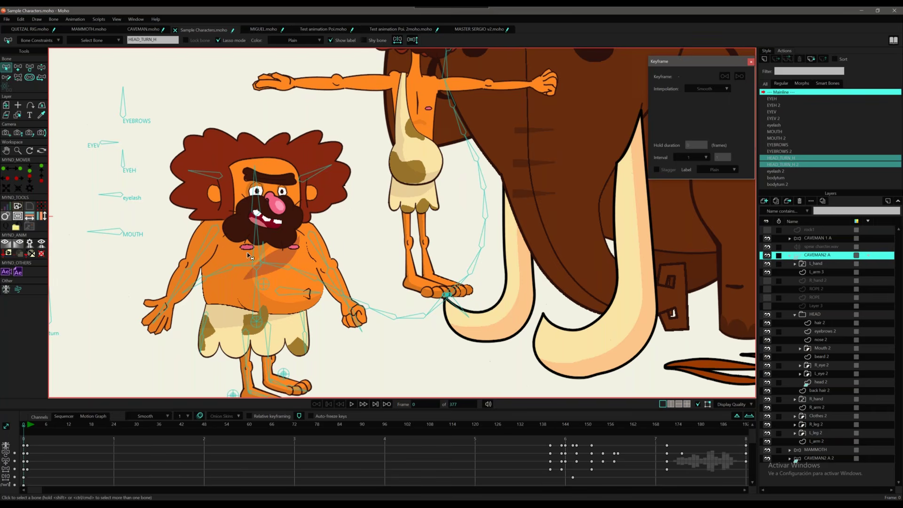
click(550, 423)
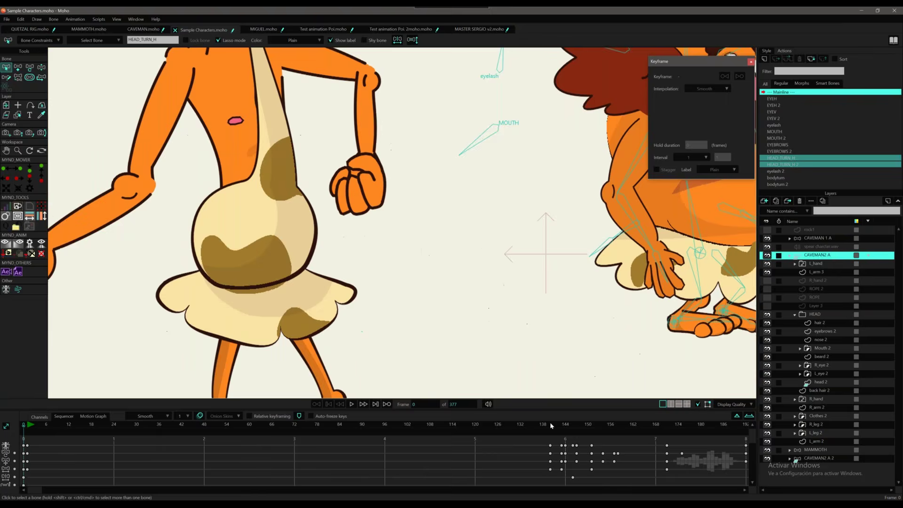
key(space)
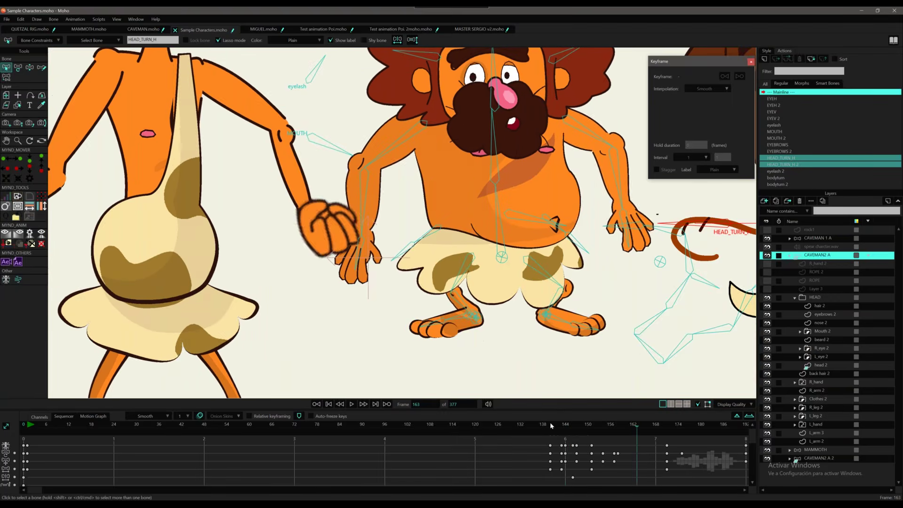
Expand the Mouth 2 group in the caveman's HEAD group and select its Mouth layer.
click(818, 332)
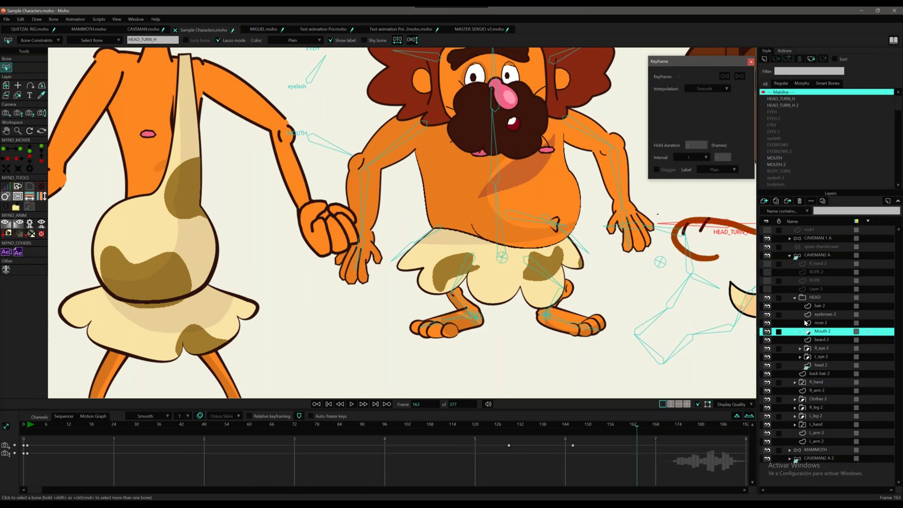
key(m)
drag(503, 142, 409, 208)
click(800, 331)
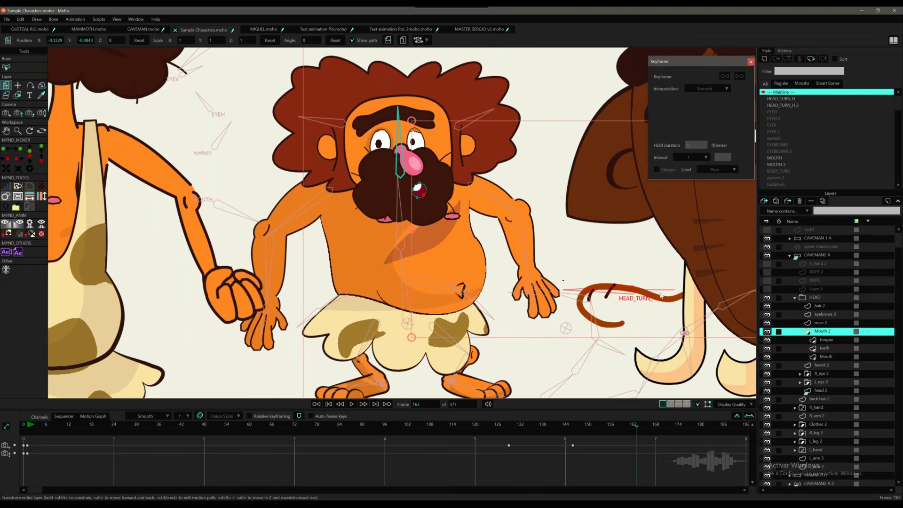
click(824, 357)
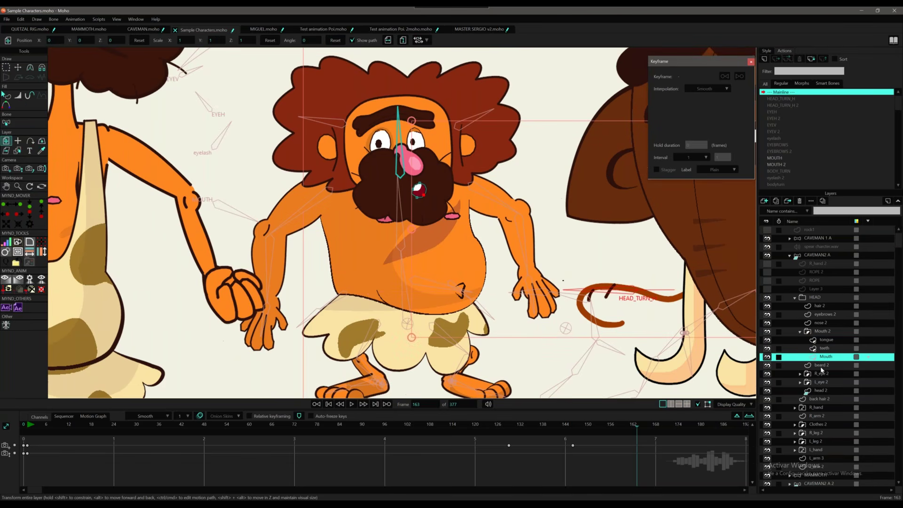
Reshape the beard 2 layer at frame 163 with the Magnet tool, stretching the beard downward and adjusting its upper edges.
click(822, 366)
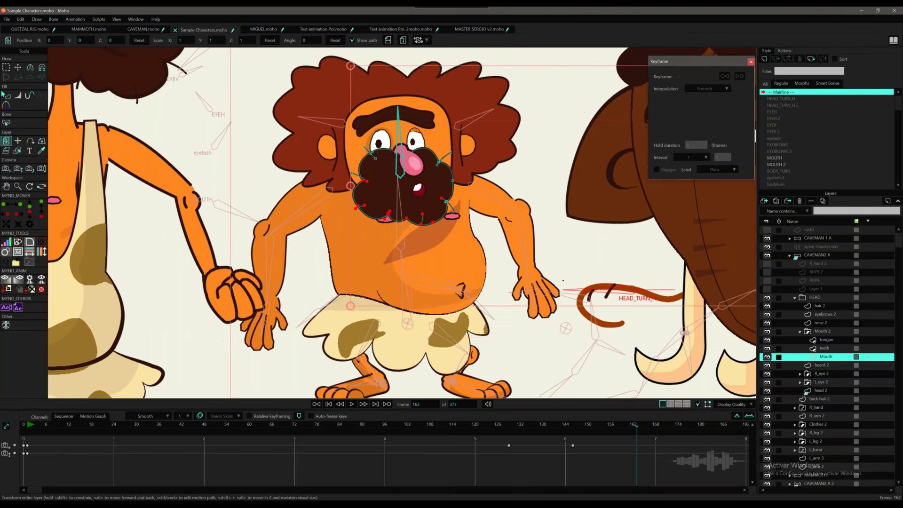
click(42, 67)
drag(405, 220, 439, 209)
drag(363, 198, 381, 219)
drag(439, 161, 439, 169)
drag(400, 239, 404, 250)
drag(447, 228, 426, 262)
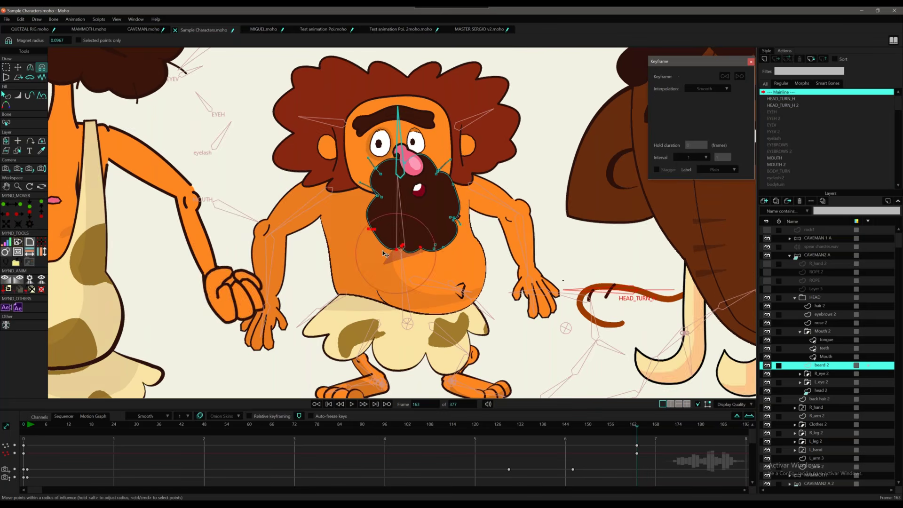
drag(370, 225, 365, 226)
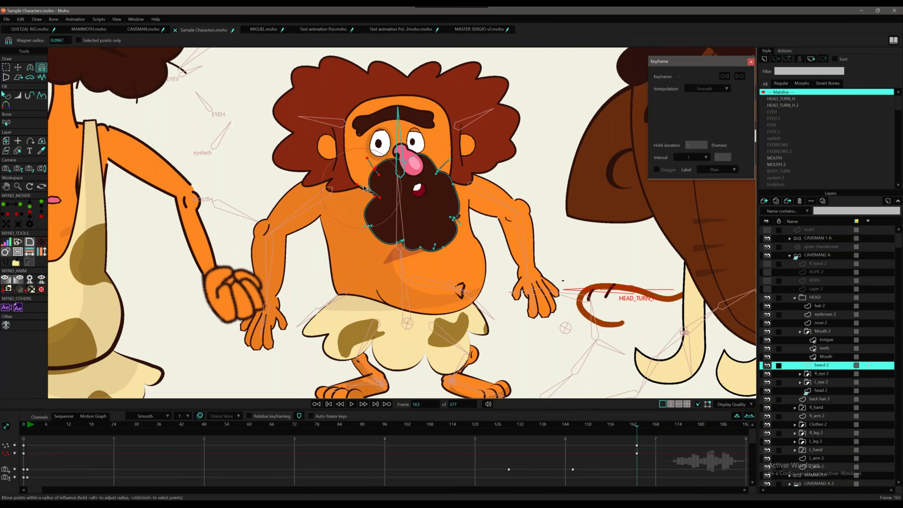
drag(374, 168, 377, 166)
drag(438, 172, 445, 172)
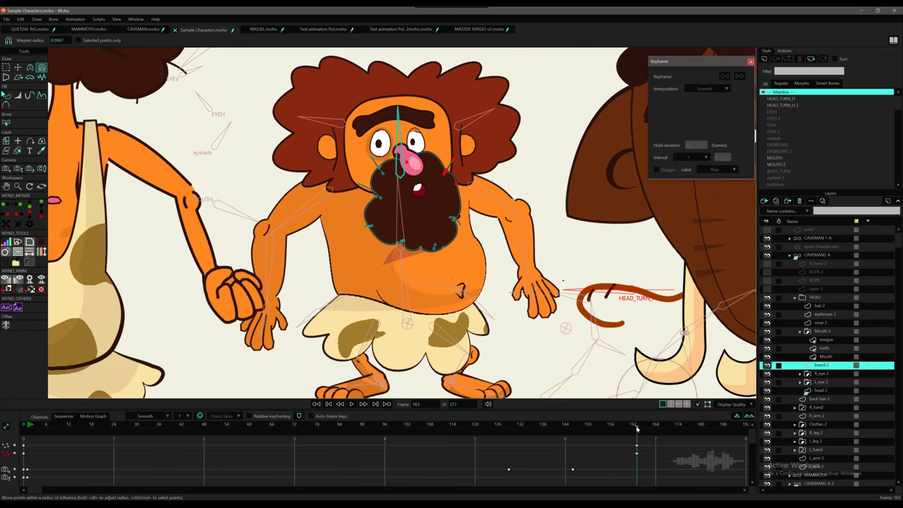
Step back from frame 163 to frame 154 and forward again to examine how the reshaped beard animates.
drag(637, 427, 639, 429)
key(Left)
key(Left)
key(Left)
key(Left)
key(Left)
key(Left)
key(Left)
key(Left)
key(Left)
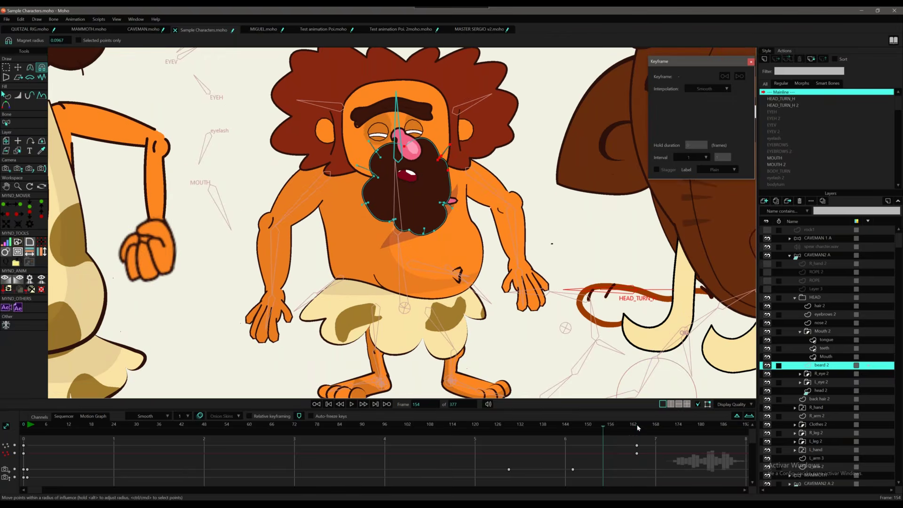
key(Right)
key(Right)
key(Right)
key(Right)
key(Right)
key(Right)
key(Right)
key(Right)
key(Right)
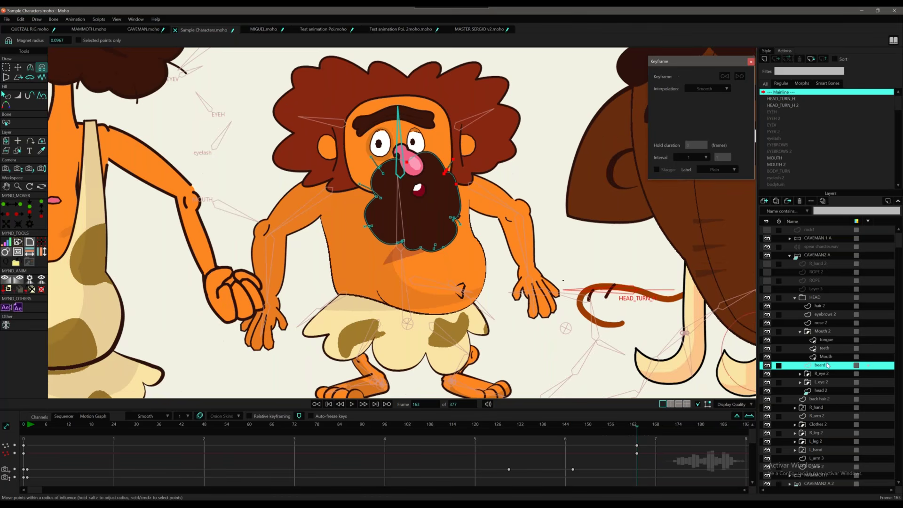
Collapse the Mouth 2 and HEAD groups, select the CAVEMAN2 A layer and examine the characters together.
click(800, 332)
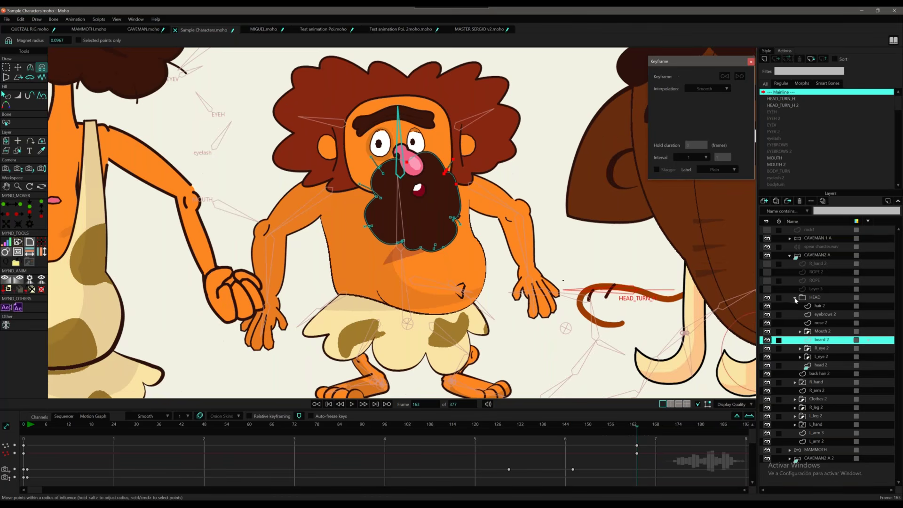
click(795, 298)
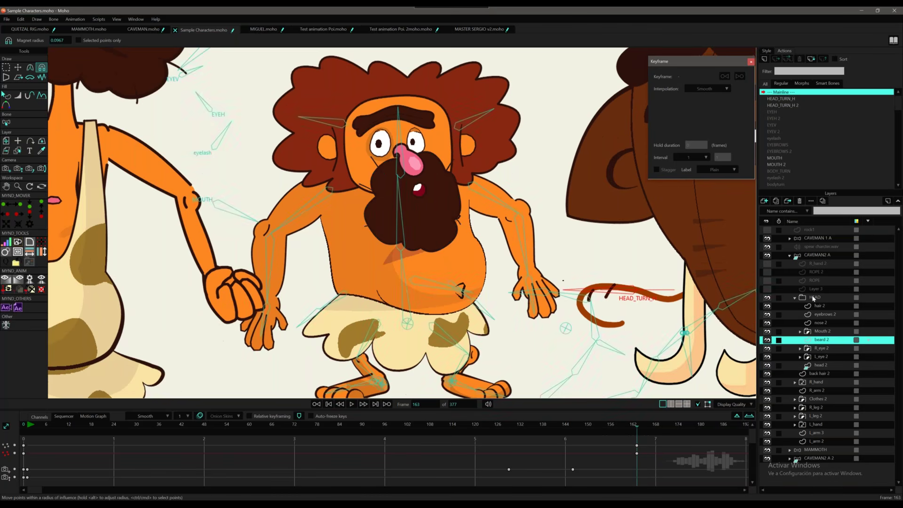
click(819, 257)
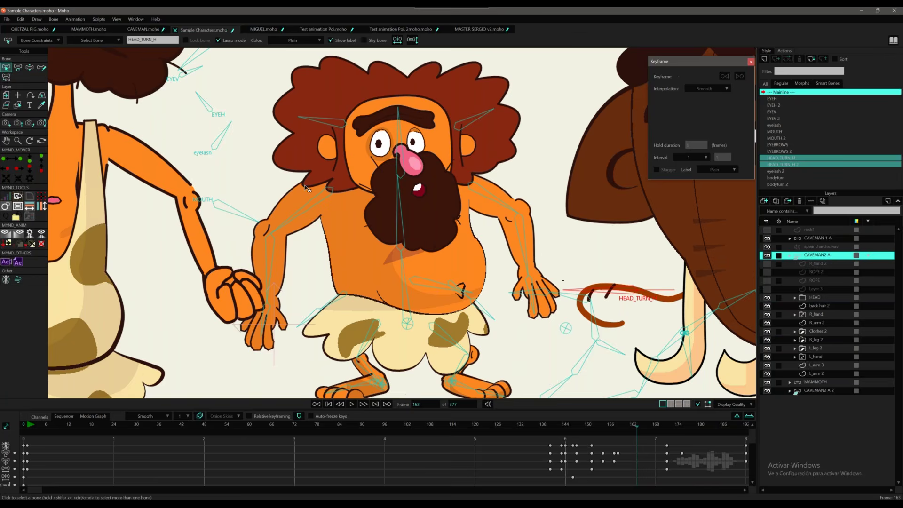
scroll(305, 188, down, 3)
drag(378, 199, 470, 238)
scroll(471, 239, up, 1)
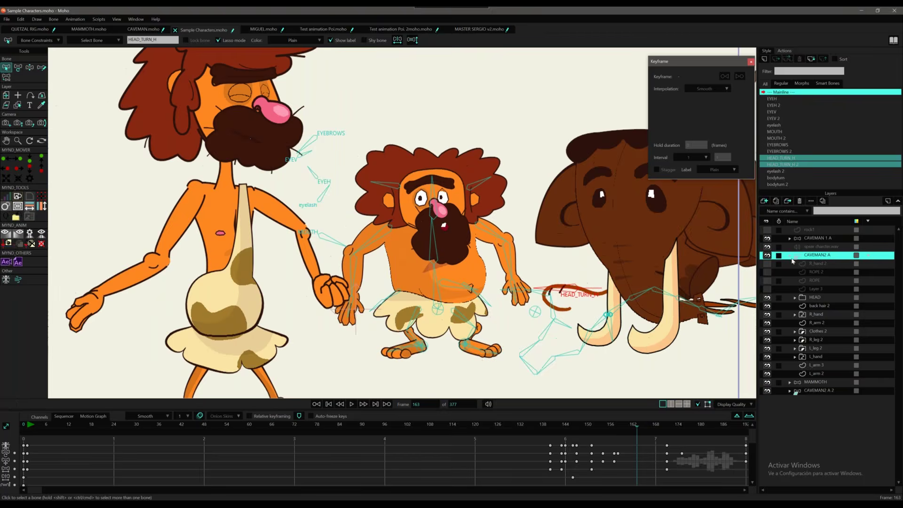
Expand the HEAD group again and delete the beard 2 layer's keyframes at frame 163.
click(790, 255)
click(790, 255)
click(795, 298)
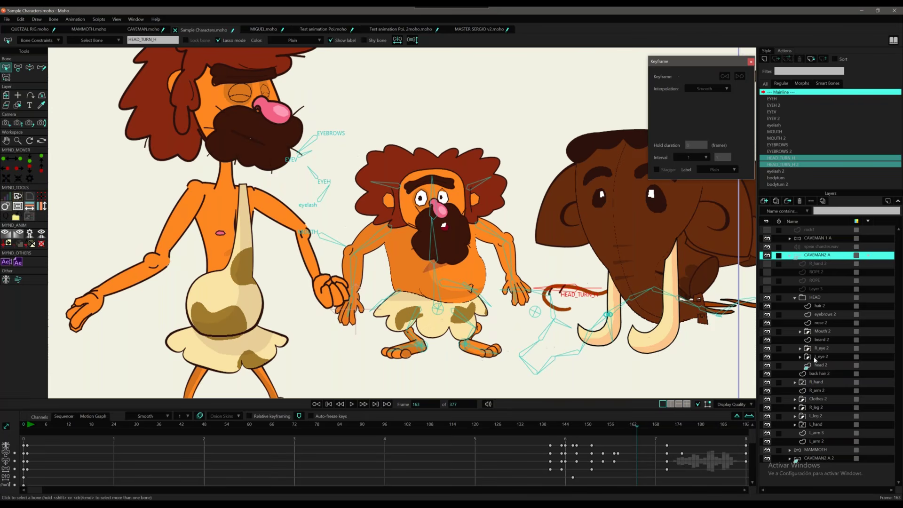
click(819, 340)
click(637, 438)
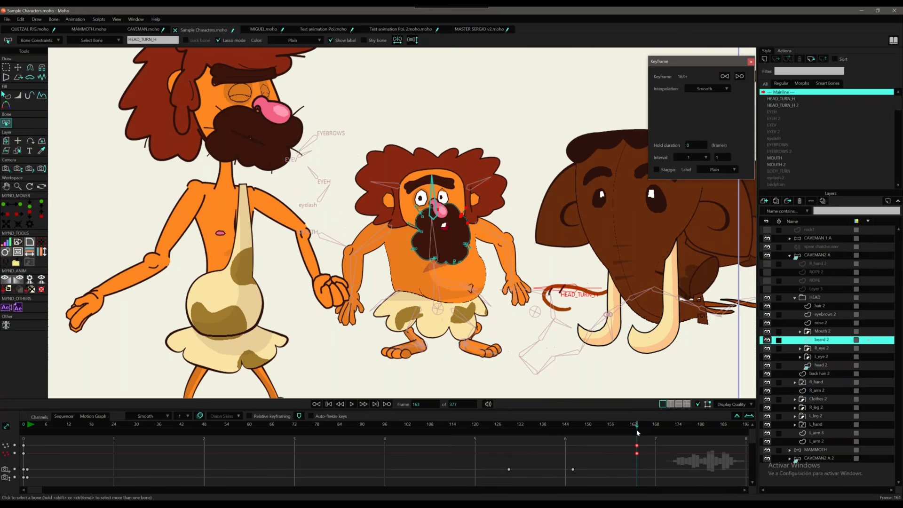
key(Delete)
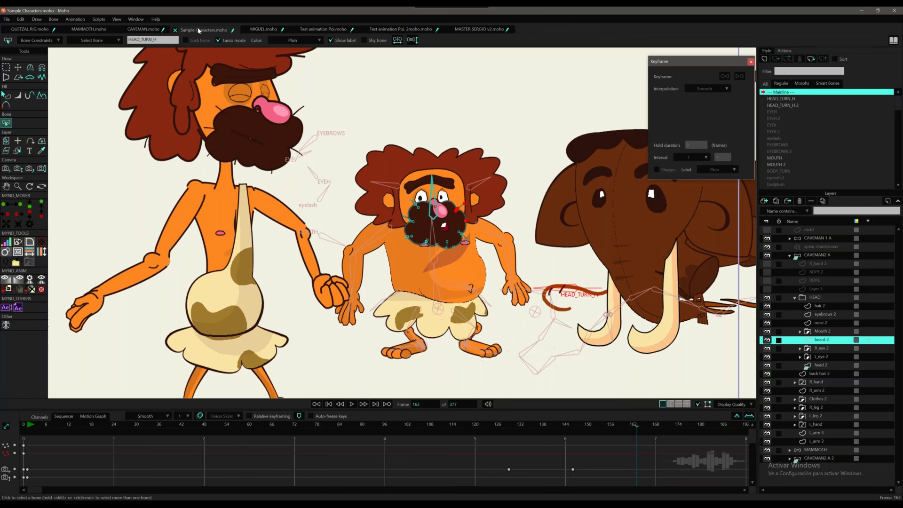
Switch to the QUETZAL RIG.moho document and get a close view of the bird and its control panel.
click(39, 31)
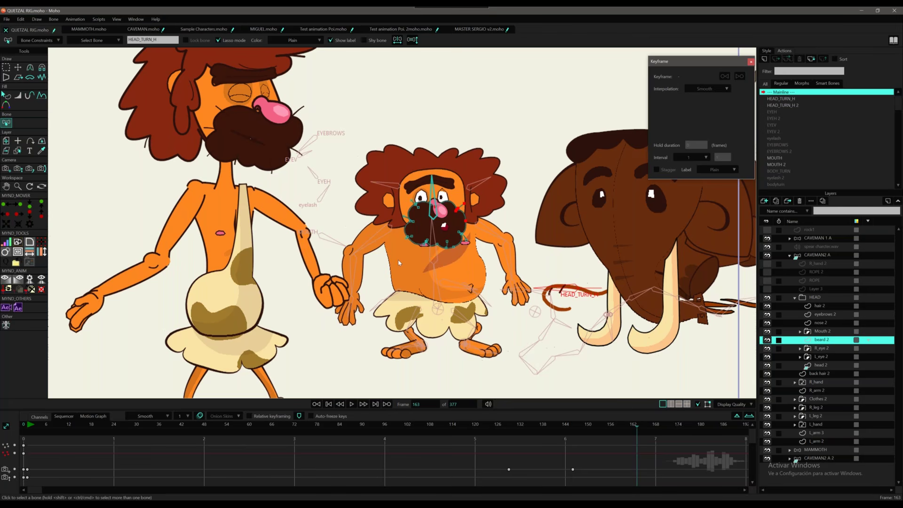
scroll(494, 272, up, 3)
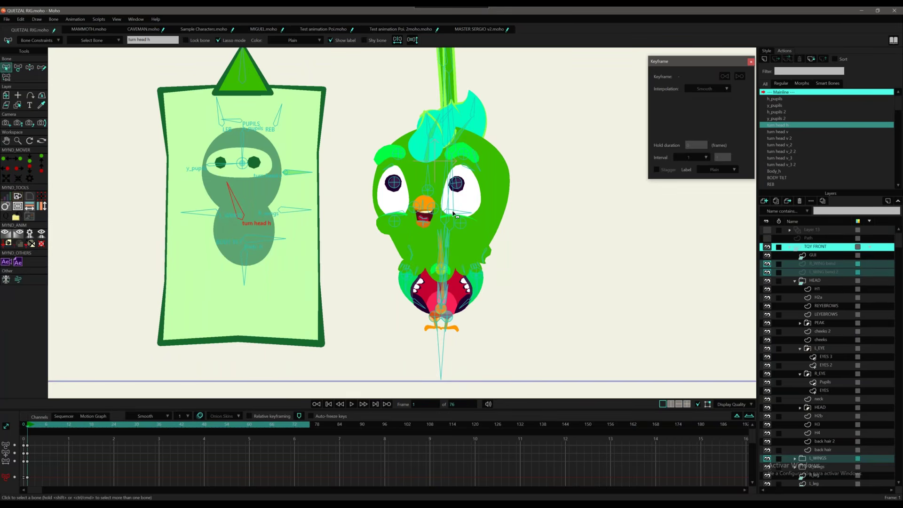
scroll(458, 215, up, 2)
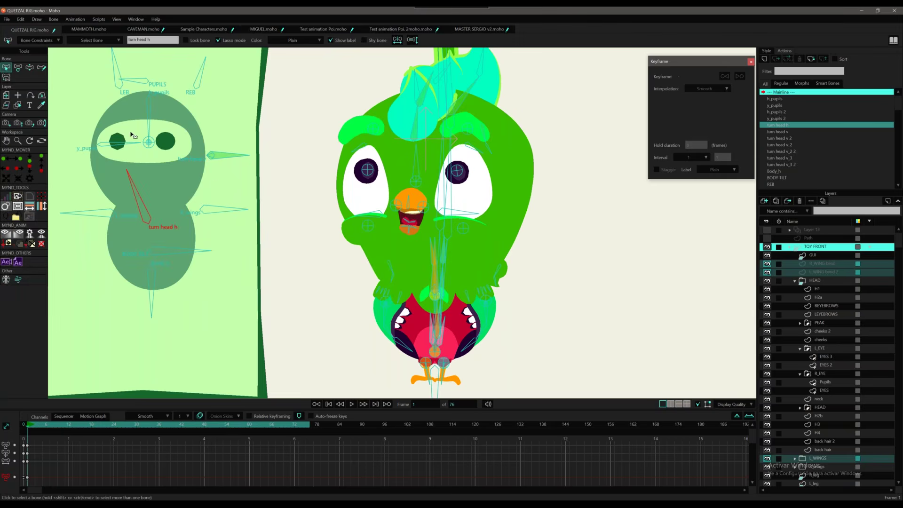
Swing the LEB and REB control bones outward and adjust the PUPILS bone at frame 1.
key(z)
drag(122, 103, 209, 169)
drag(201, 126, 165, 146)
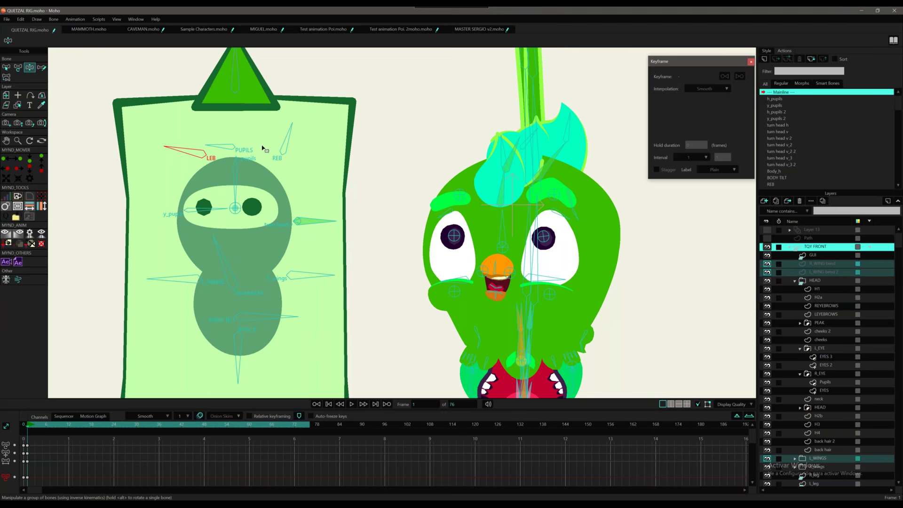
drag(282, 139, 314, 142)
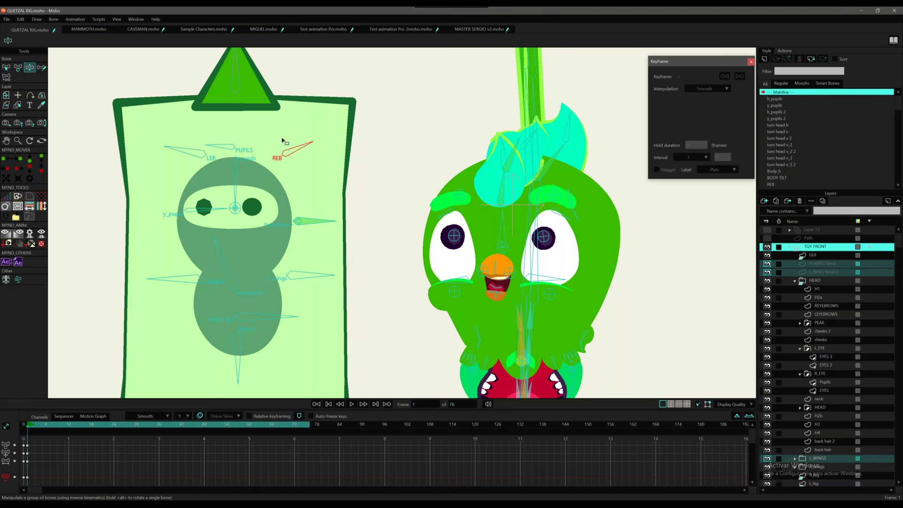
mouse_move(224, 149)
mouse_down()
mouse_move(230, 144)
mouse_move(221, 149)
mouse_up()
At frame 5, move the nearer eye's pupil bone down toward the beak and the farther eye's pupil bone up.
drag(32, 425, 42, 425)
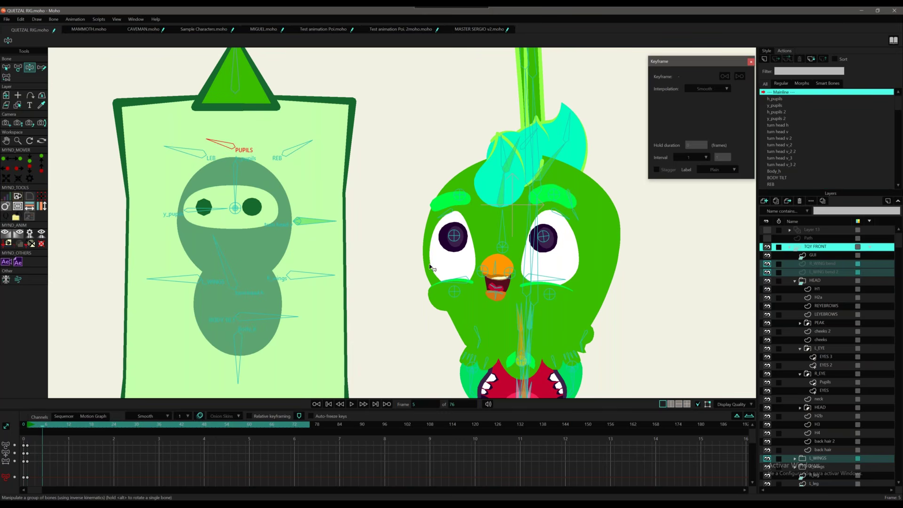
key(t)
drag(545, 236, 536, 269)
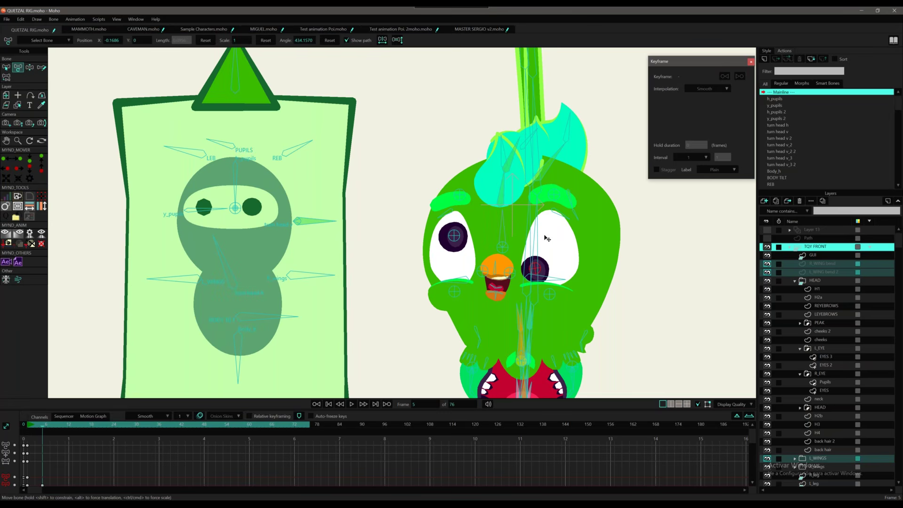
drag(454, 235, 456, 223)
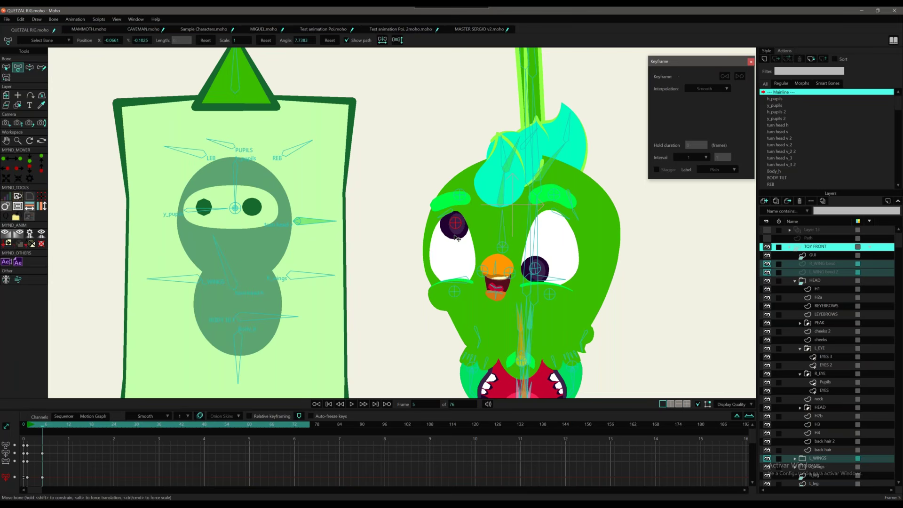
click(538, 271)
drag(537, 270, 535, 270)
Spread the tail feathers and raise the nearer eye's lower eyelid and pupil bones at frame 5, then select the L_WINGS control bone.
drag(532, 328, 559, 332)
drag(549, 295, 523, 277)
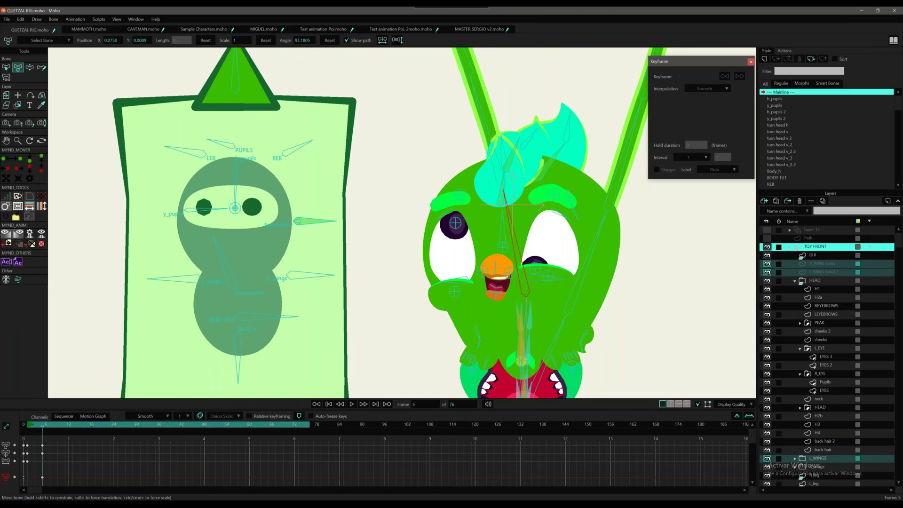
click(531, 280)
click(538, 270)
drag(538, 270, 535, 256)
click(151, 278)
Scrub from frame 2 to frame 5 and rotate the turn head h bone until the bird's head is in profile.
click(33, 426)
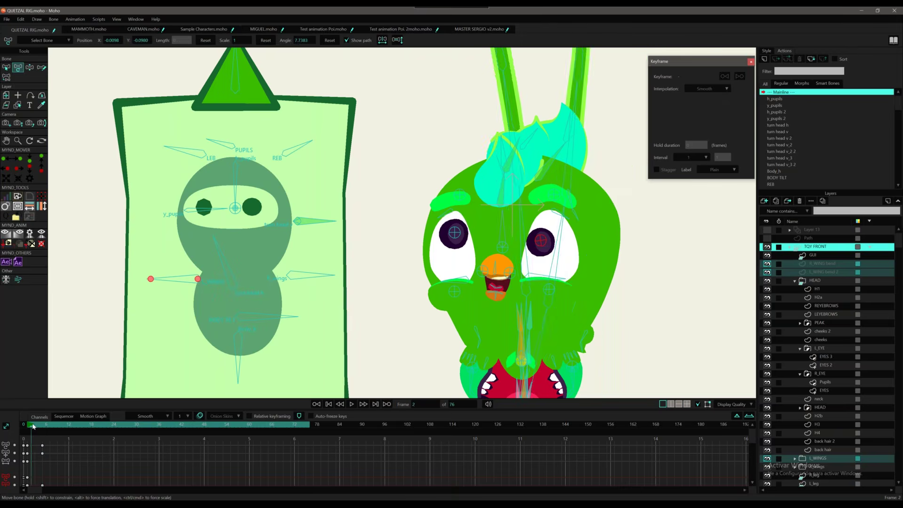
drag(33, 426, 42, 426)
key(z)
mouse_move(221, 244)
mouse_down()
mouse_move(261, 242)
mouse_move(207, 243)
mouse_move(178, 279)
mouse_move(266, 241)
mouse_move(216, 236)
mouse_move(219, 242)
mouse_up()
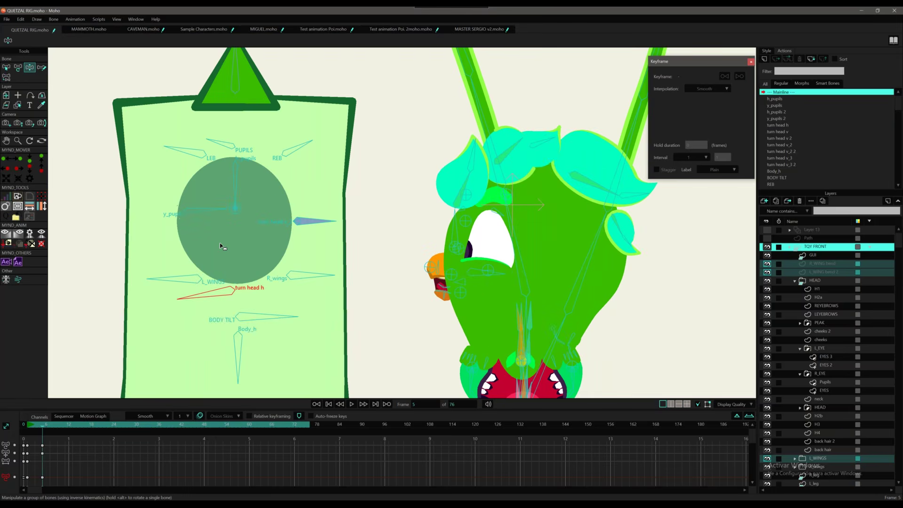
Collapse the HEAD group, inspect the GUI layer's control artwork and return to the TQY FRONT layer.
click(795, 281)
click(790, 247)
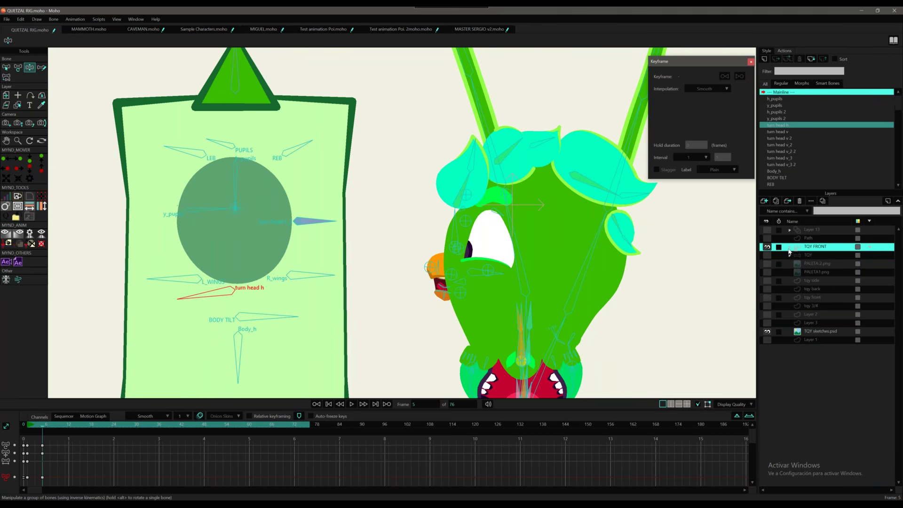
click(790, 247)
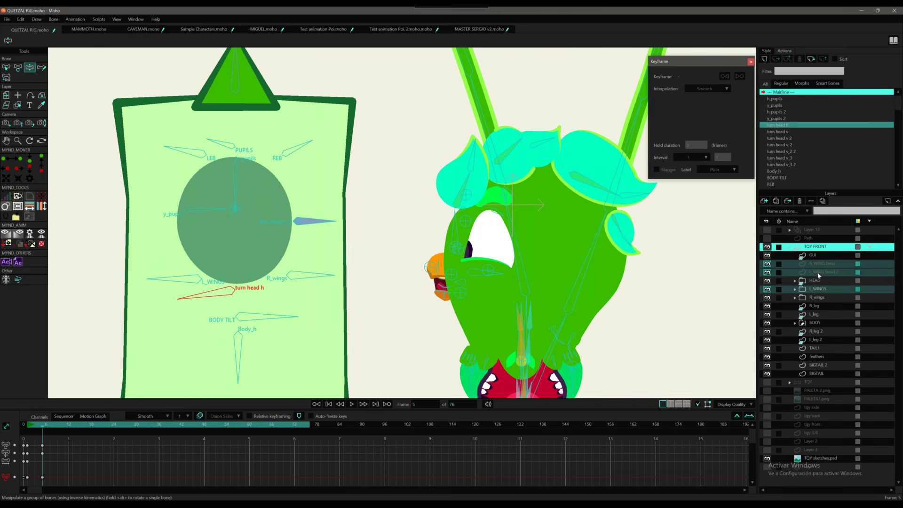
click(813, 255)
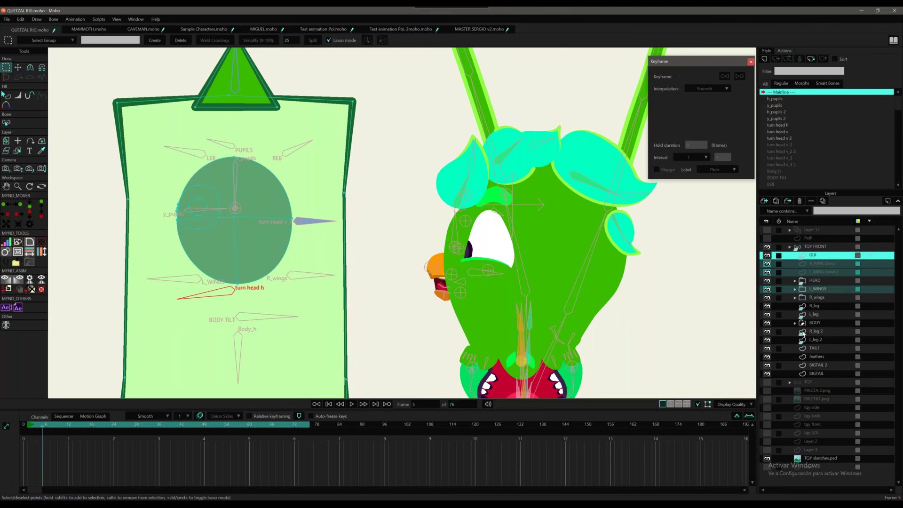
click(817, 247)
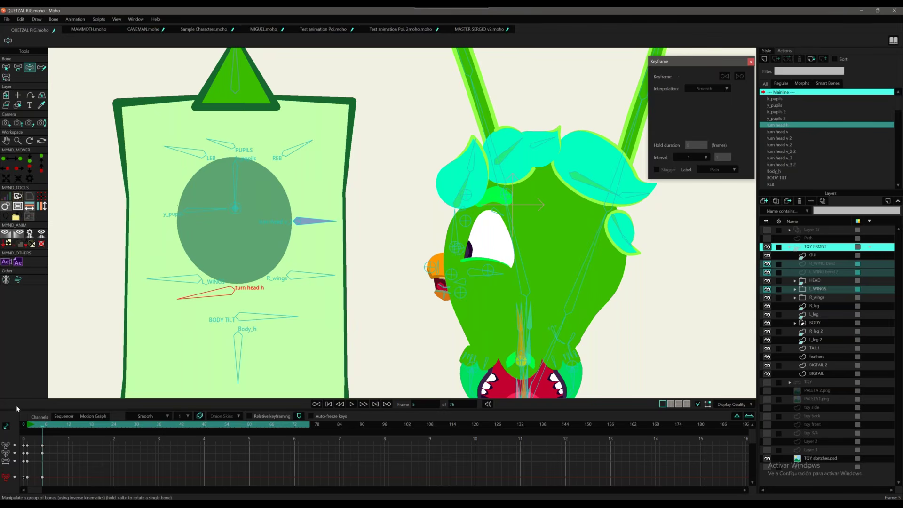
Go to frame 0 and try moving a pupil bone with the Transform Bone tool, undoing the first move.
click(31, 426)
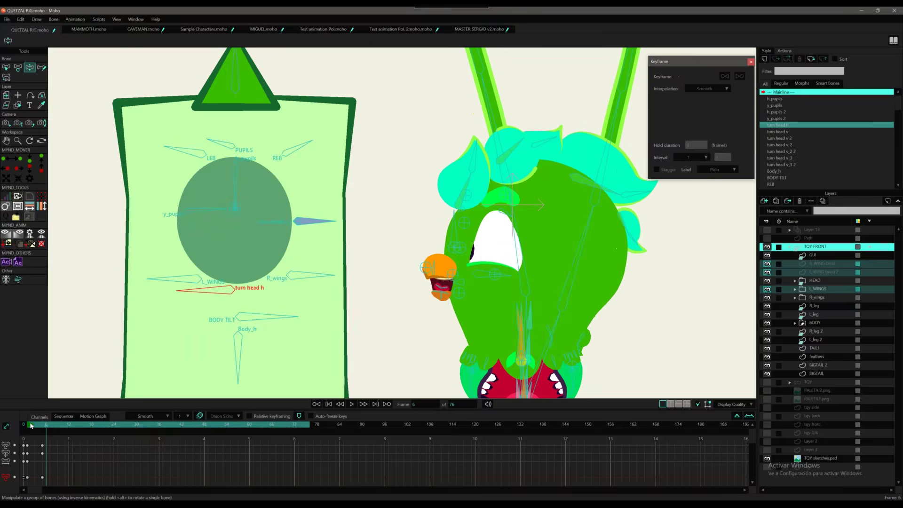
click(23, 425)
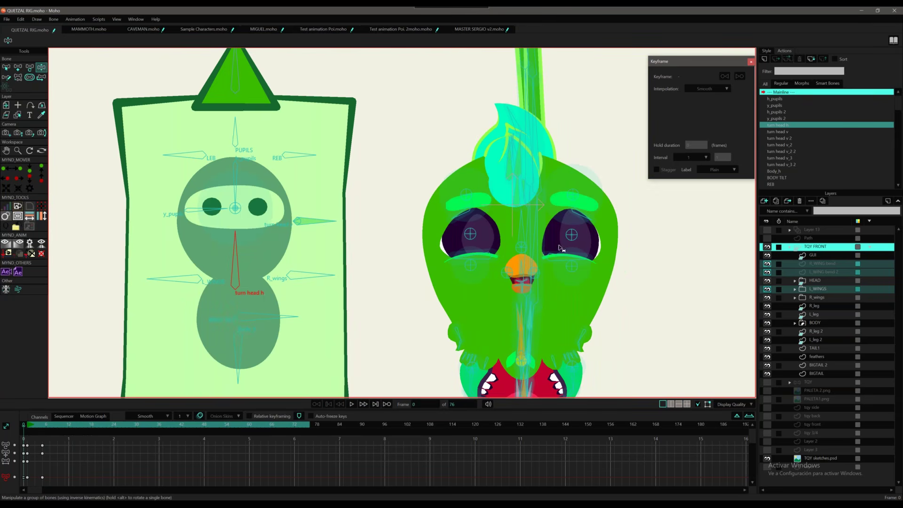
click(572, 235)
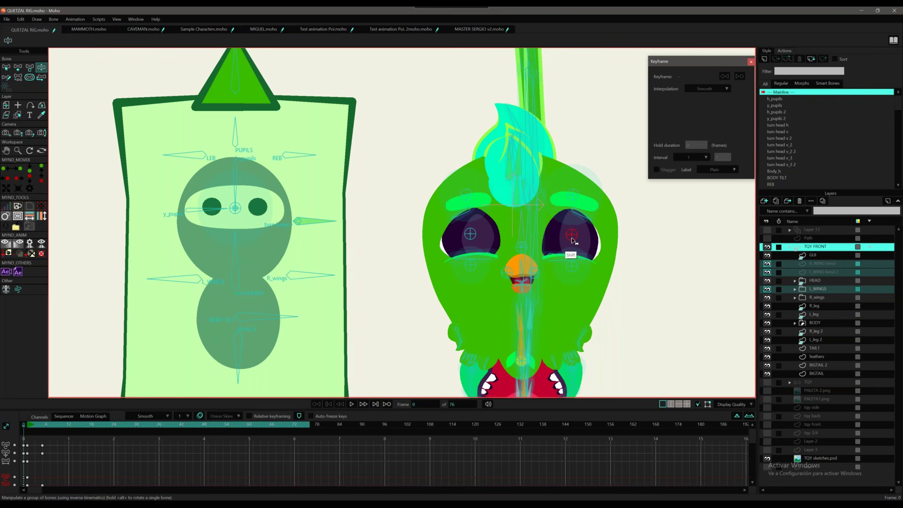
key(t)
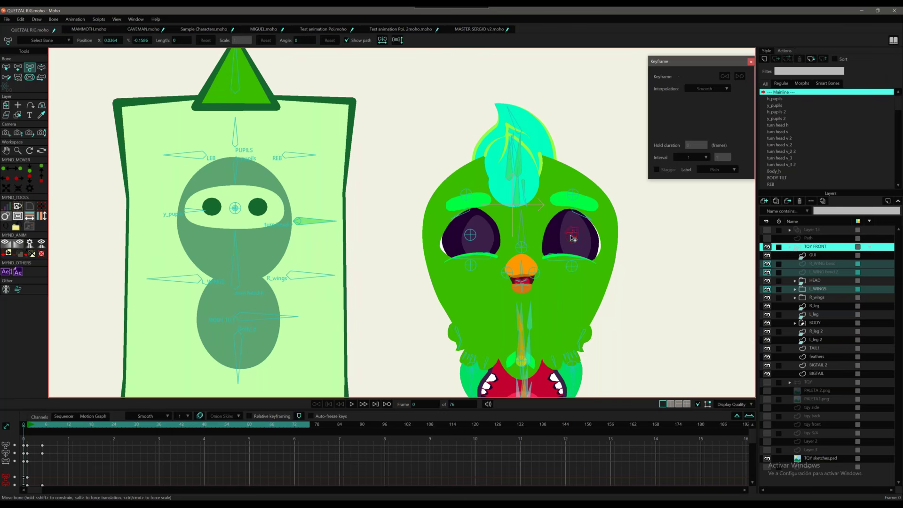
key(ctrl+z)
ctrl+click(570, 247)
click(569, 245)
drag(569, 245, 571, 245)
Select the beak bone at frame 0 and activate the Select Bone tool.
click(522, 269)
click(522, 269)
key(b)
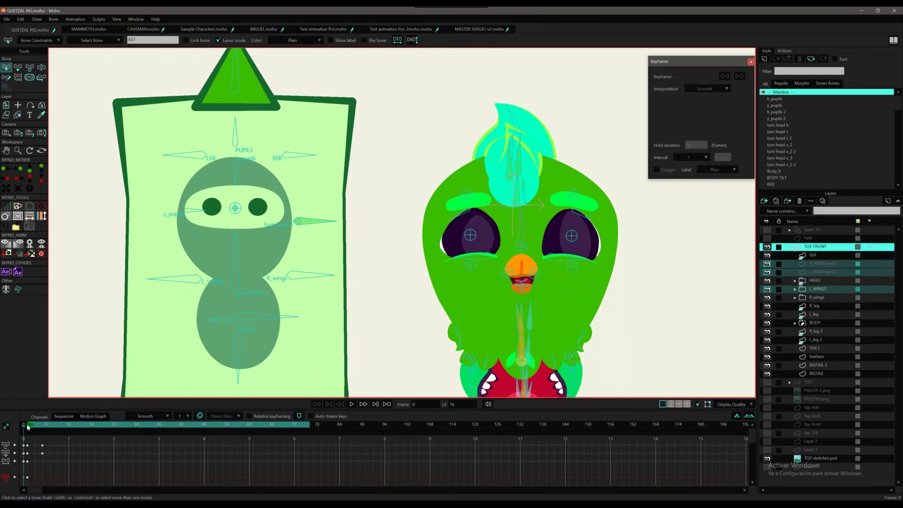
At frame 1, tilt the bird's head slightly with the neck bone and the bone running up through the head.
mouse_move(27, 427)
mouse_down()
mouse_move(42, 427)
mouse_move(27, 426)
mouse_up()
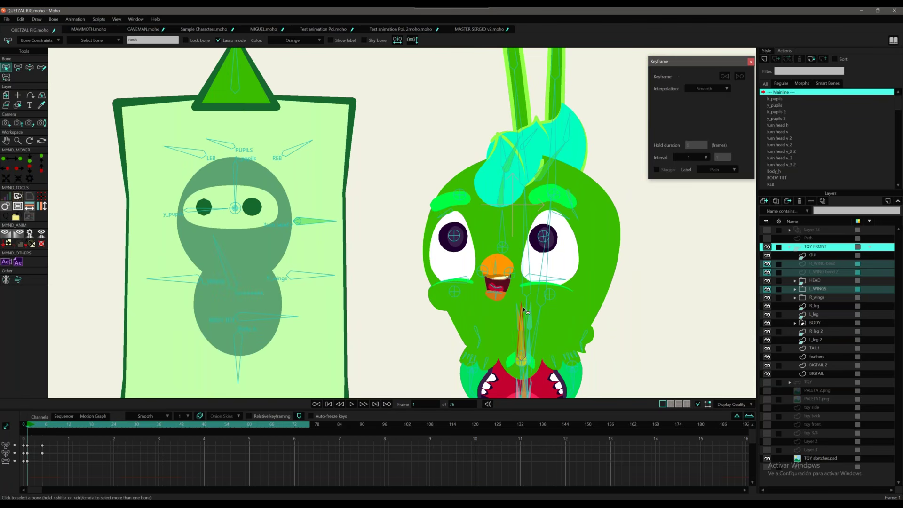
key(z)
drag(523, 307, 519, 309)
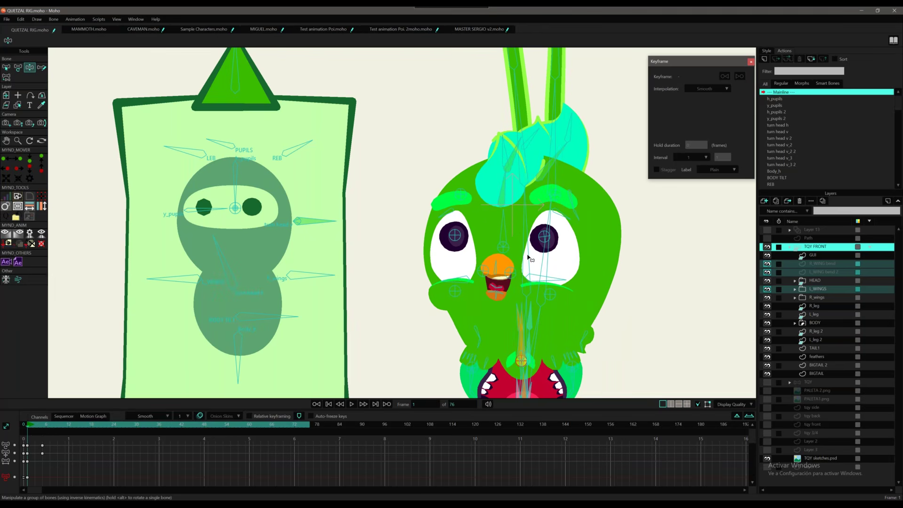
drag(517, 261, 494, 255)
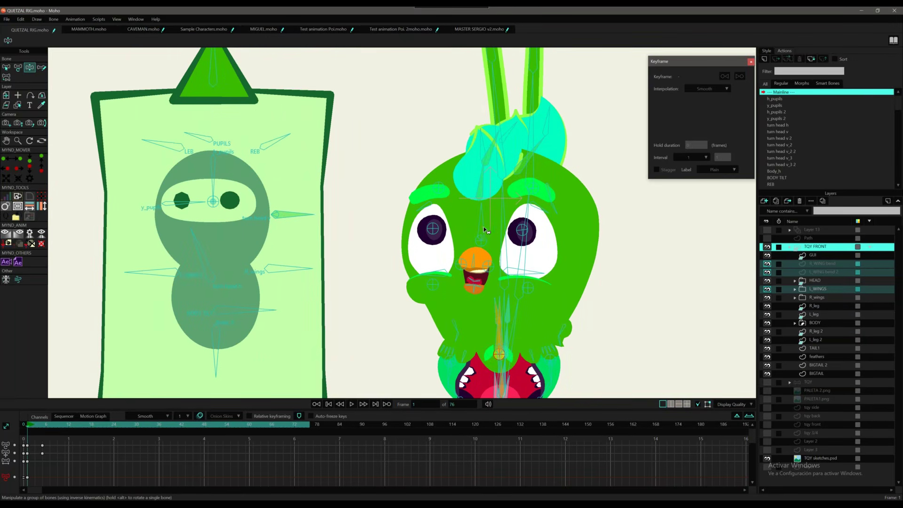
scroll(216, 224, down, 2)
scroll(321, 242, up, 2)
drag(440, 231, 437, 230)
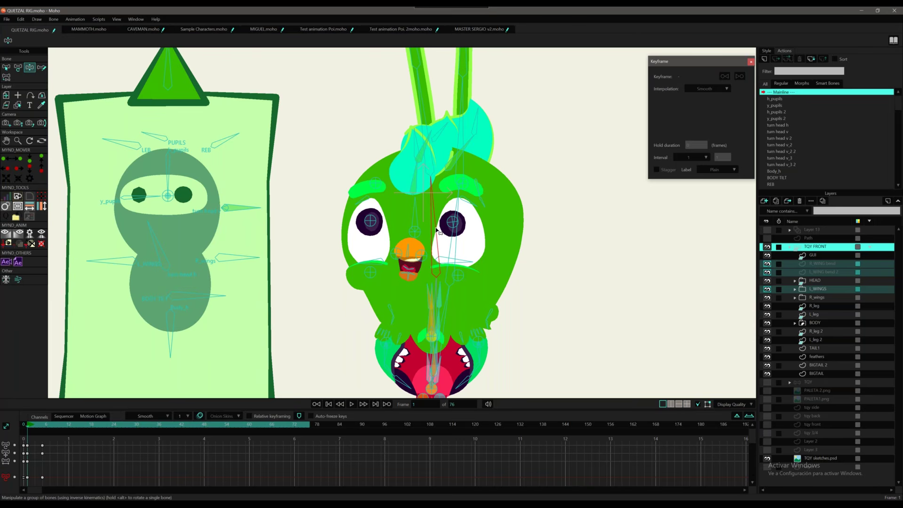
Raise the lower eyelid bones of both eyes at frame 1 with the Transform Bone tool.
click(462, 275)
key(t)
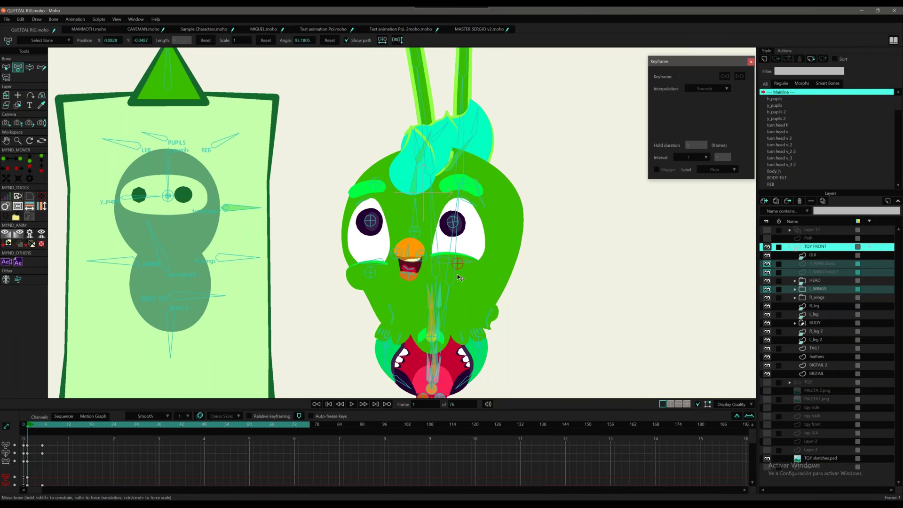
drag(370, 273, 372, 257)
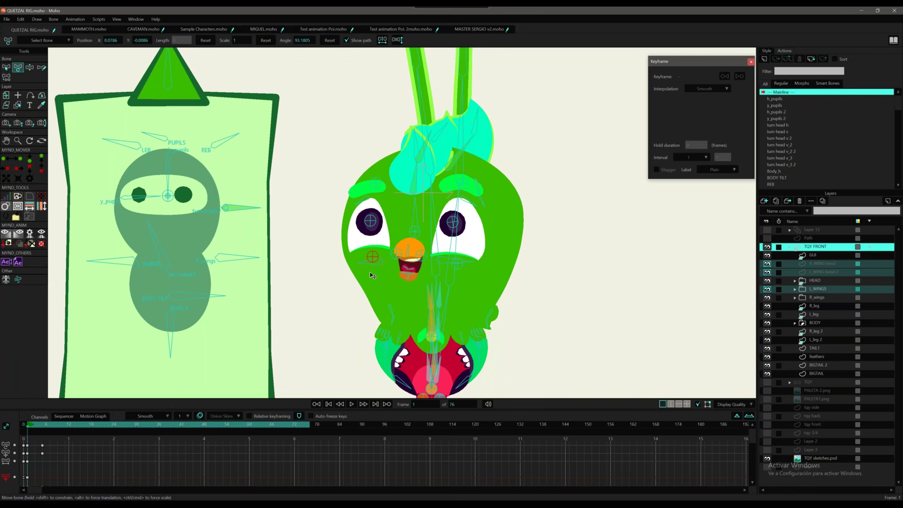
Adjust the lower eyelid bone of the second eye and nudge the beak bone slightly at frame 1.
click(457, 263)
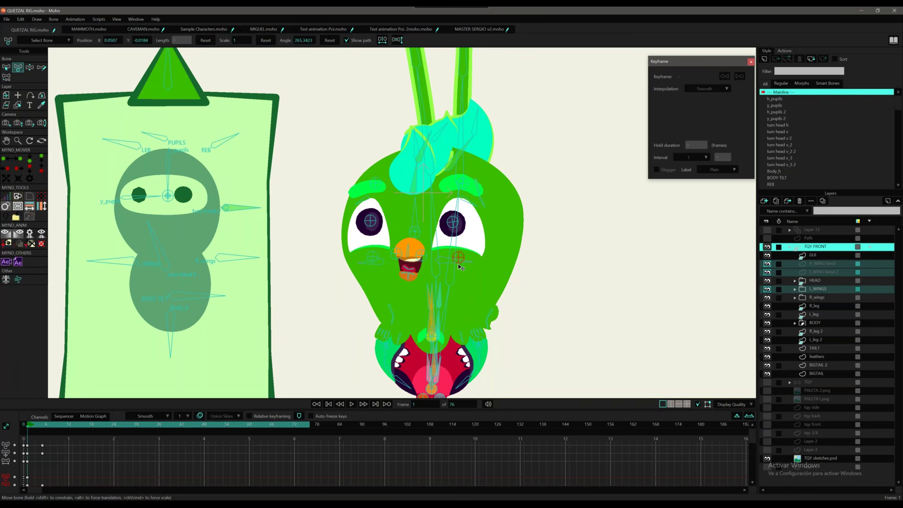
click(407, 253)
drag(420, 253, 422, 254)
Rotate the REB and LEB control bones with the Manipulate Bones tool to slant both eyebrows.
key(z)
click(222, 140)
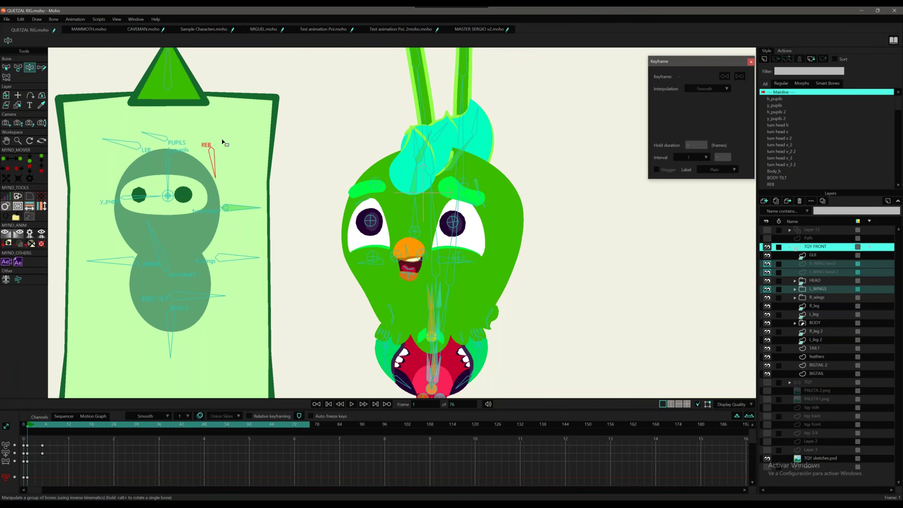
click(126, 143)
drag(126, 143, 132, 143)
Tilt the bird's face to one side with the head bone, and undo the last stray change near the panel's eyes.
mouse_move(369, 198)
mouse_down()
mouse_move(369, 216)
mouse_move(416, 213)
mouse_move(414, 261)
mouse_up()
key(t)
key(z)
drag(417, 213, 442, 61)
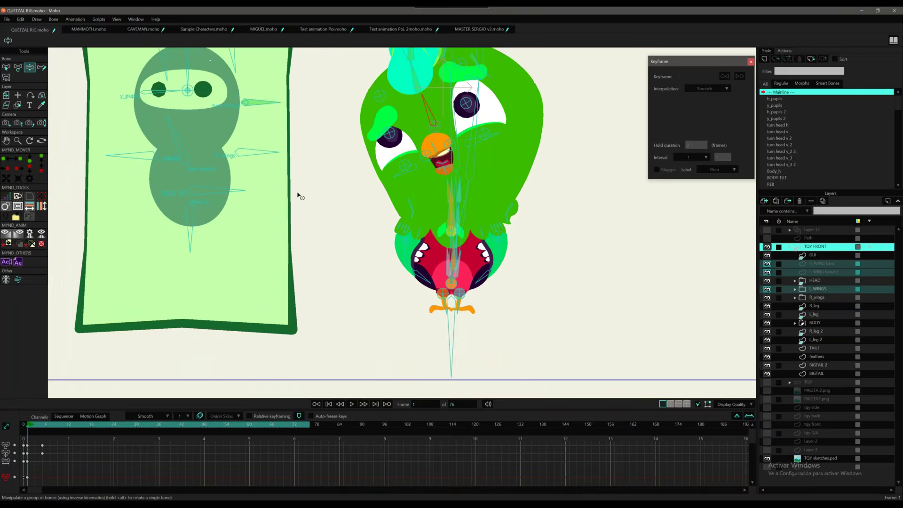
drag(298, 195, 262, 164)
drag(331, 143, 417, 223)
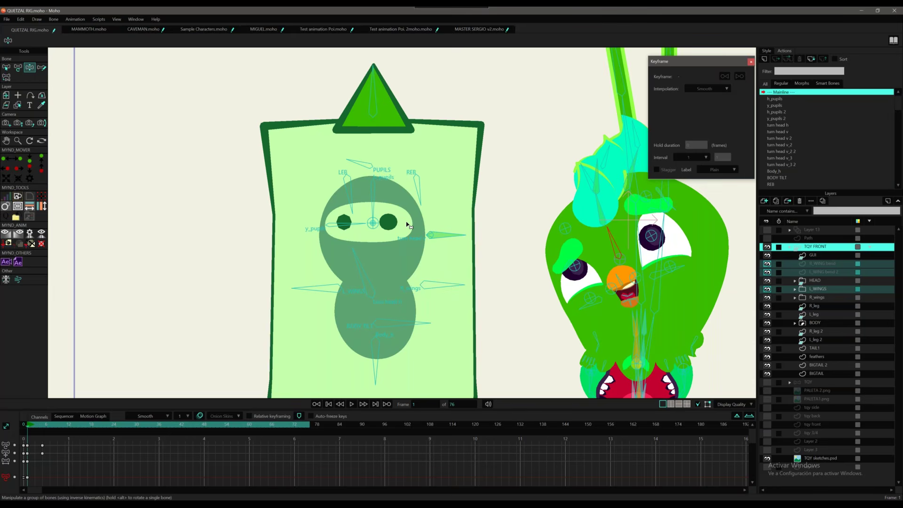
drag(378, 309, 378, 258)
drag(398, 168, 395, 172)
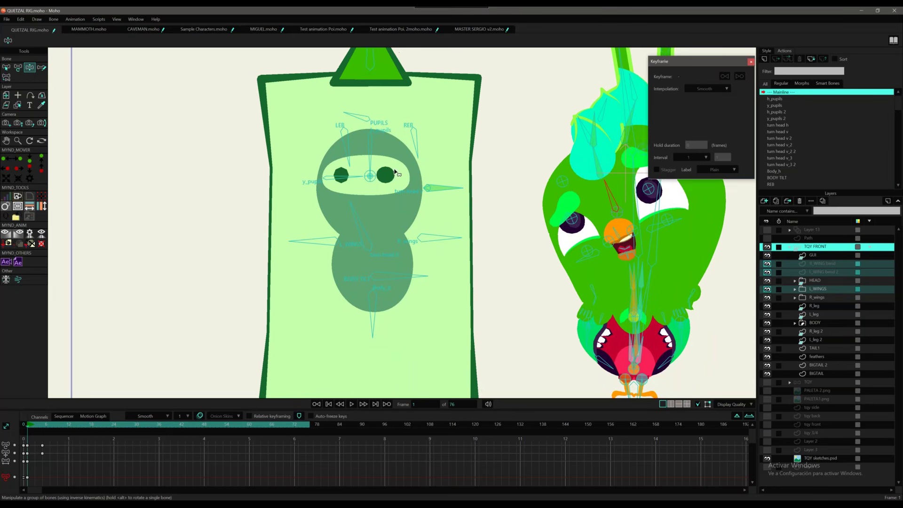
key(ctrl+z)
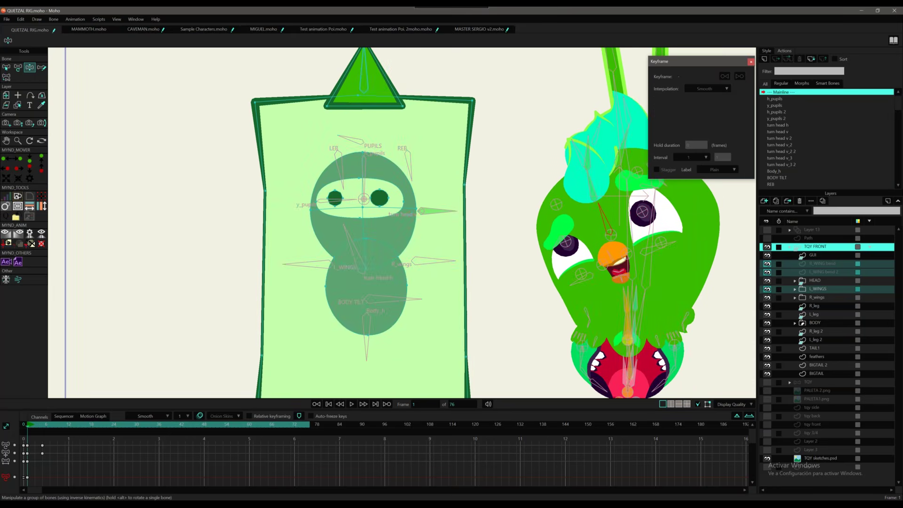
On the GUI layer, select the body ellipse's points and delete their keyframes at frame 48 in the turn head h action.
click(814, 256)
scroll(828, 165, down, 3)
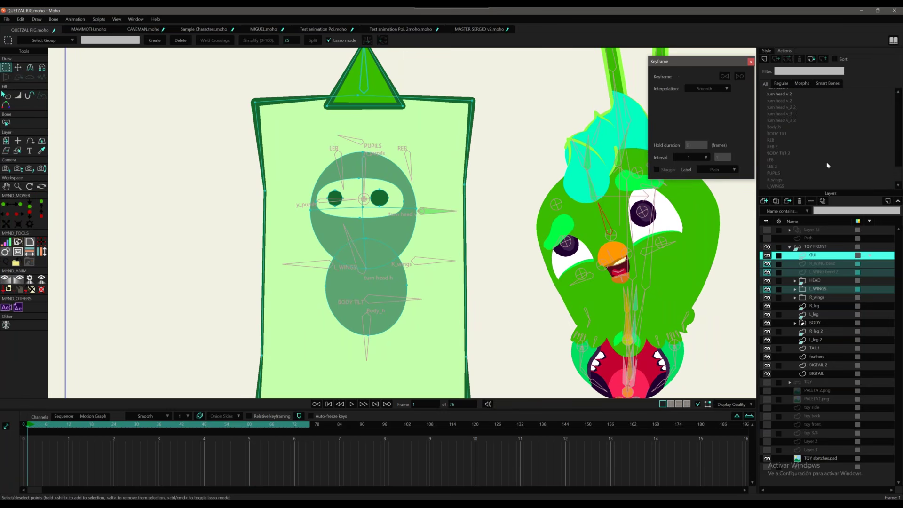
mouse_move(898, 177)
mouse_down()
mouse_move(898, 101)
mouse_move(889, 188)
mouse_up()
drag(898, 175, 898, 97)
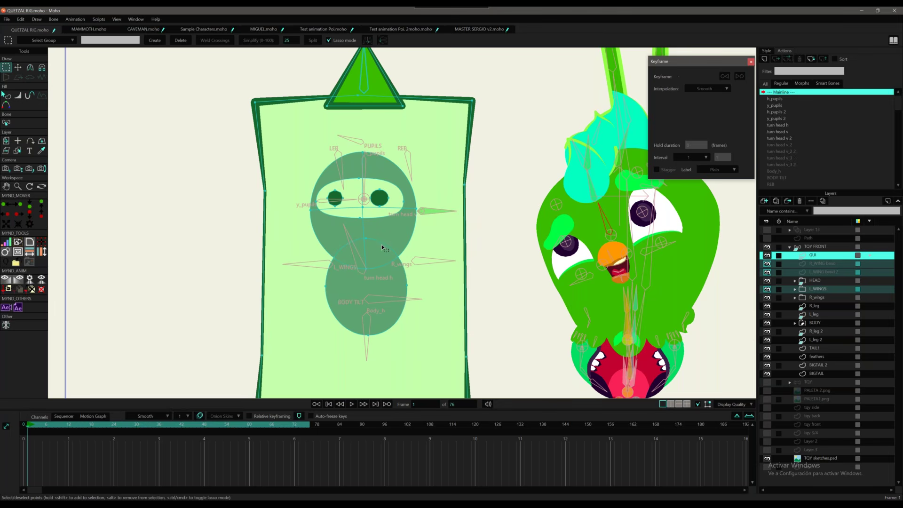
double_click(386, 288)
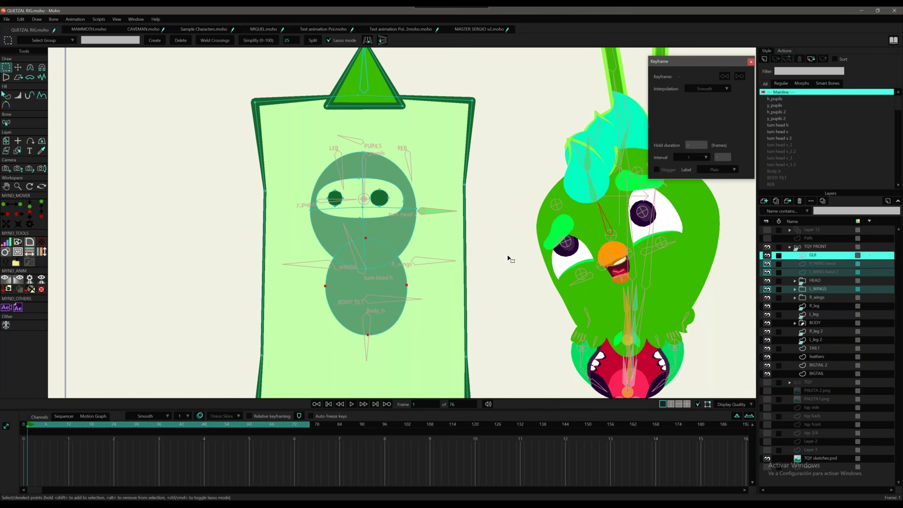
click(790, 126)
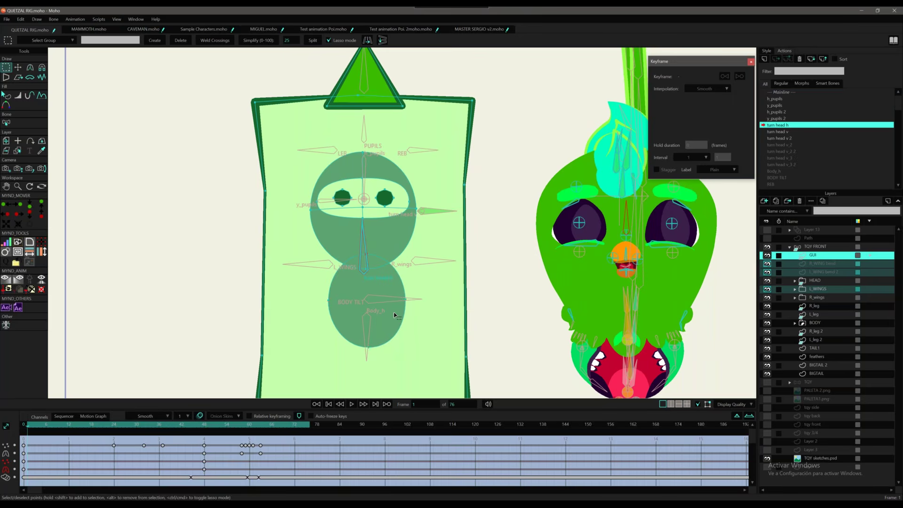
click(203, 461)
key(Delete)
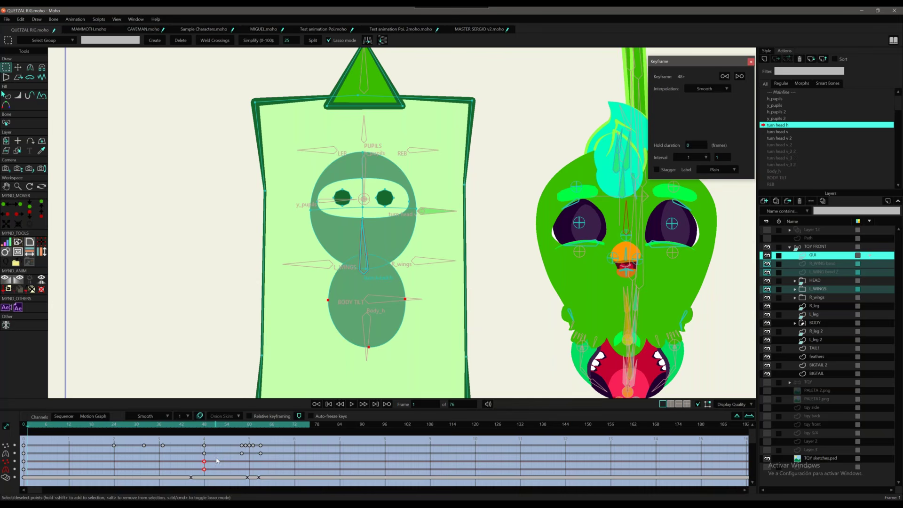
Delete the body ellipse's keyframes from the turn head v and turn head v 2 actions, and return to the Mainline.
click(785, 132)
double_click(785, 132)
drag(214, 461, 60, 484)
key(Delete)
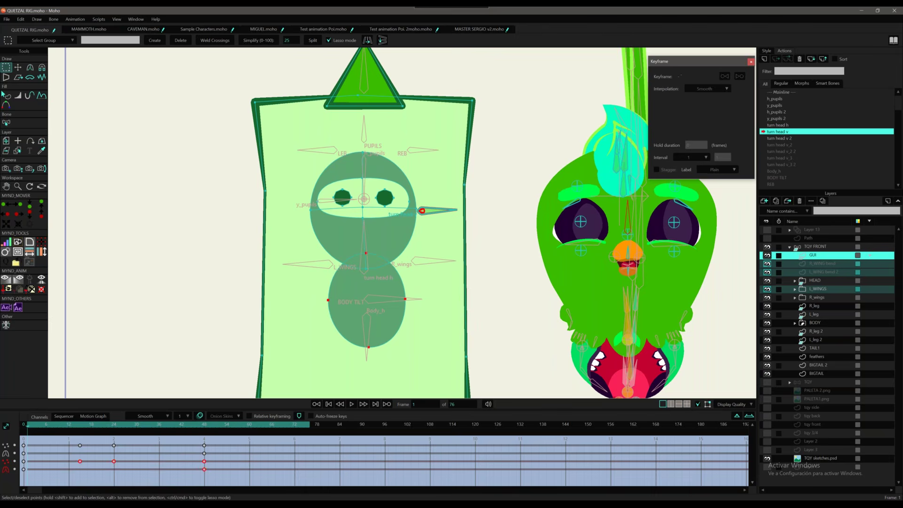
click(788, 139)
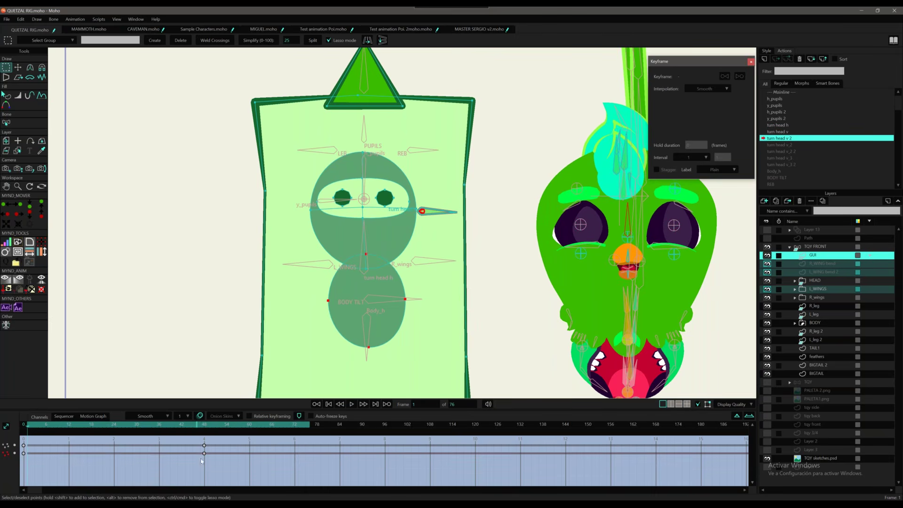
double_click(781, 138)
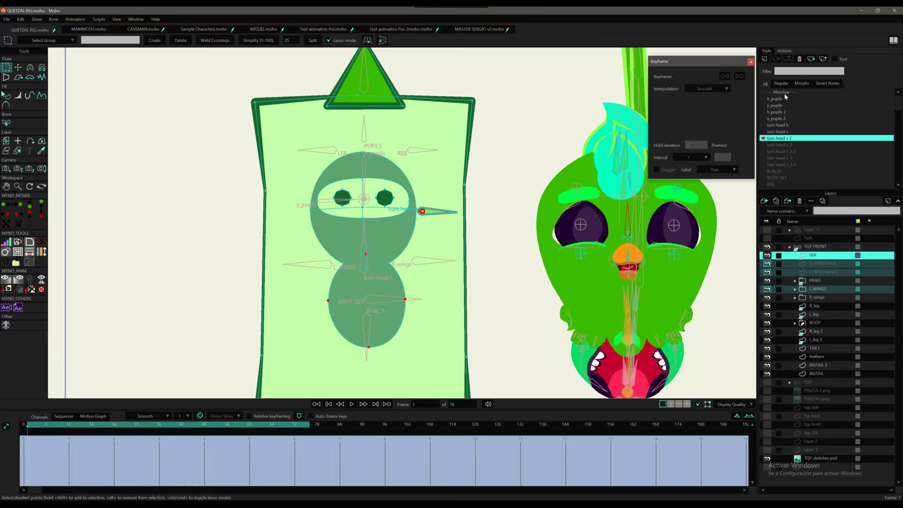
click(785, 94)
double_click(783, 94)
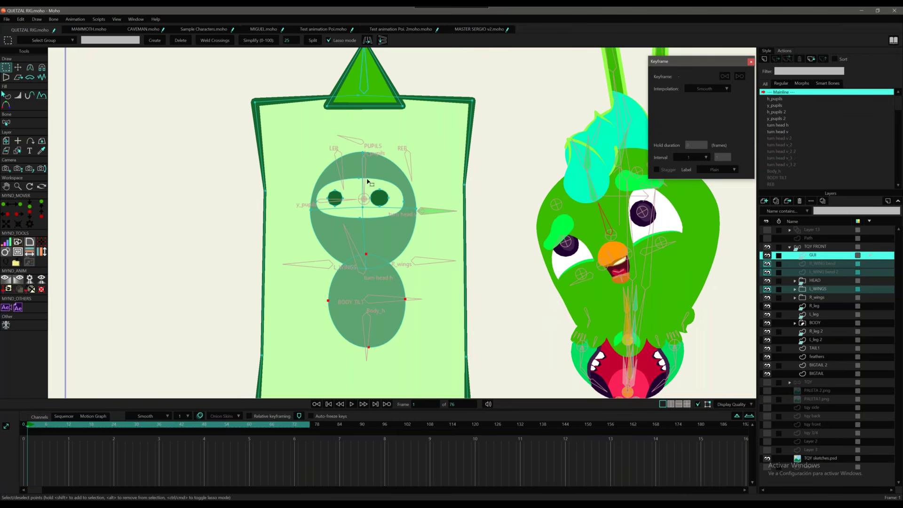
On the TQY FRONT layer, shift the pupil control up toward the panel's second eye and enlarge the pupils with the PUPILS bone.
click(814, 247)
drag(426, 189, 456, 211)
click(394, 221)
key(t)
mouse_move(394, 219)
mouse_down()
mouse_move(383, 221)
mouse_move(389, 209)
mouse_move(395, 222)
mouse_up()
drag(451, 226, 300, 226)
mouse_move(244, 229)
mouse_down()
mouse_move(261, 203)
mouse_move(244, 236)
mouse_move(268, 254)
mouse_move(245, 229)
mouse_move(254, 216)
mouse_up()
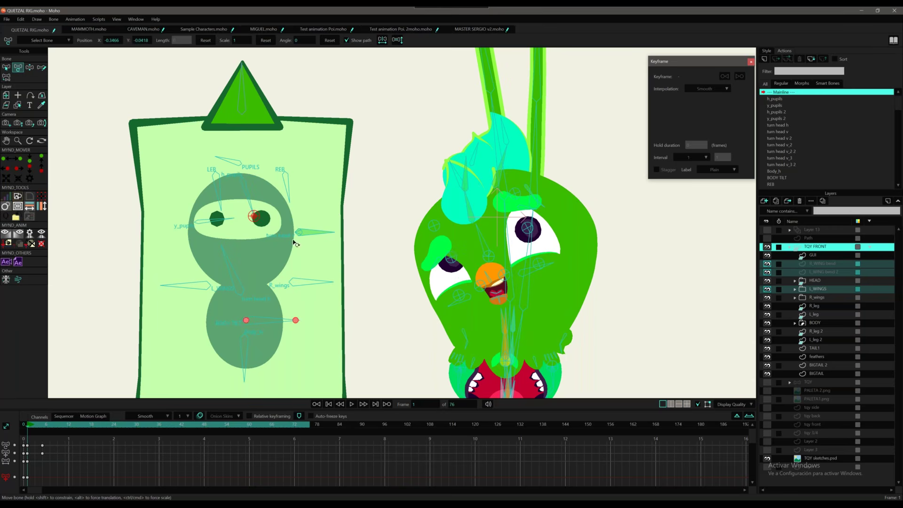
key(z)
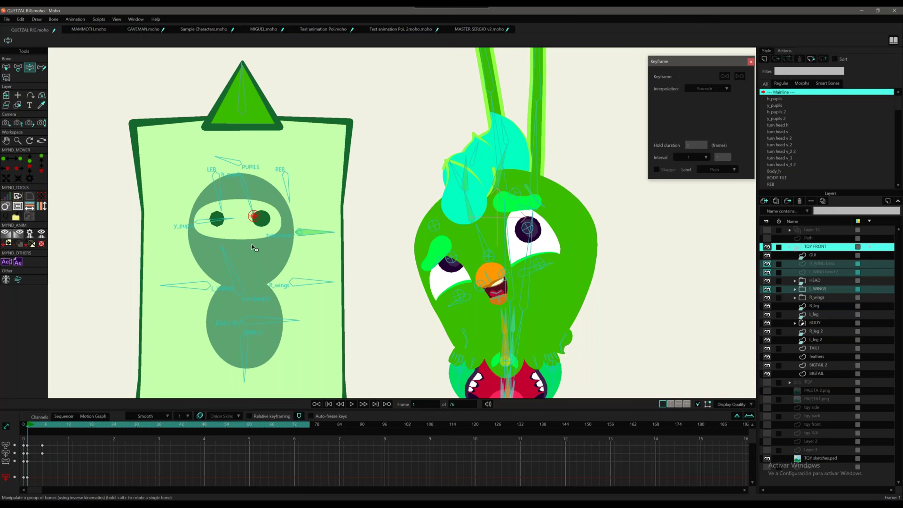
mouse_move(229, 161)
mouse_down()
mouse_move(227, 152)
mouse_move(229, 161)
mouse_up()
Move the whole control panel to the other side of the bird using the bone in its top triangle.
drag(242, 108, 665, 116)
key(ctrl+z)
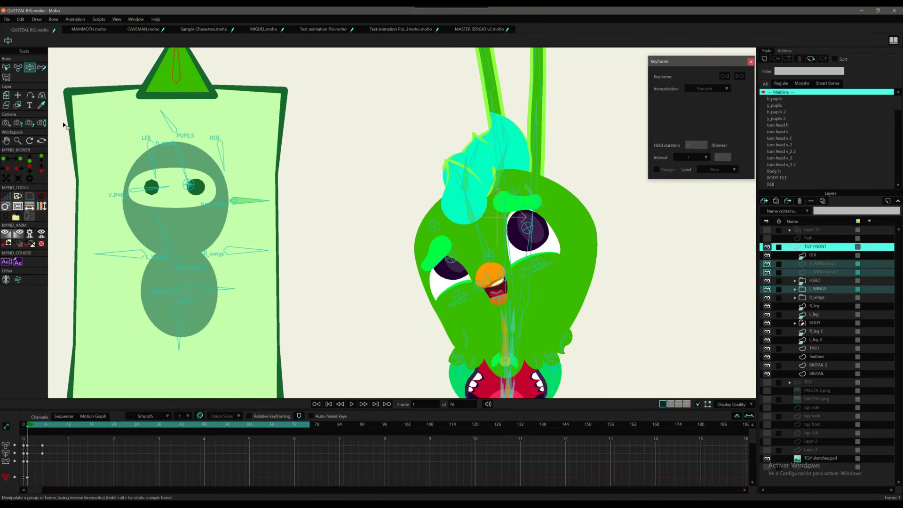
scroll(424, 162, down, 5)
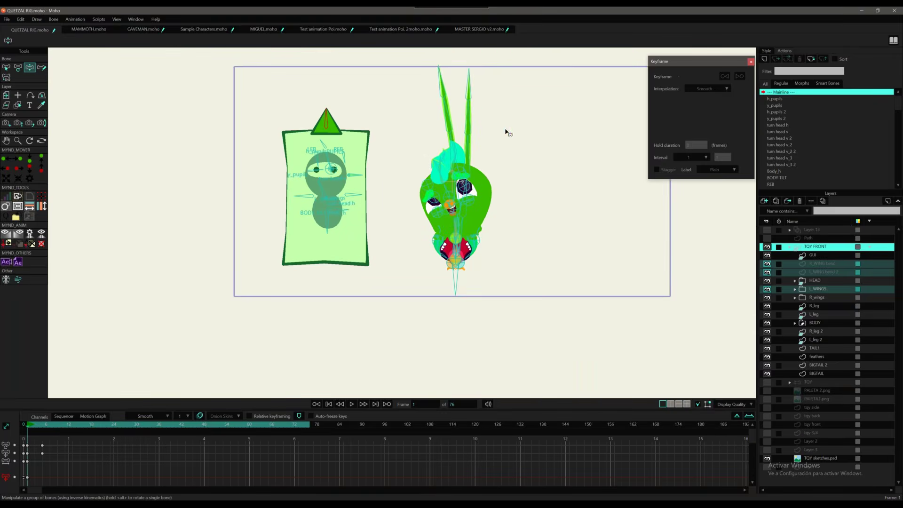
drag(332, 127, 580, 132)
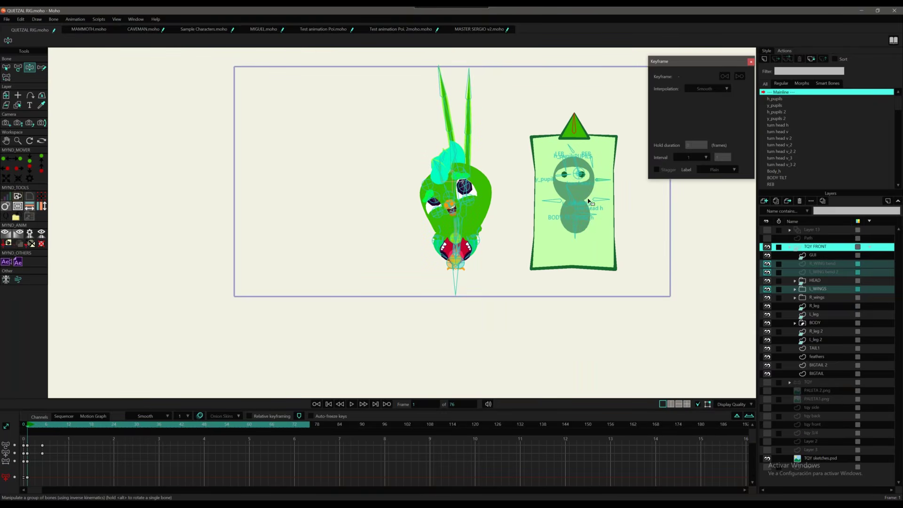
scroll(601, 149, up, 3)
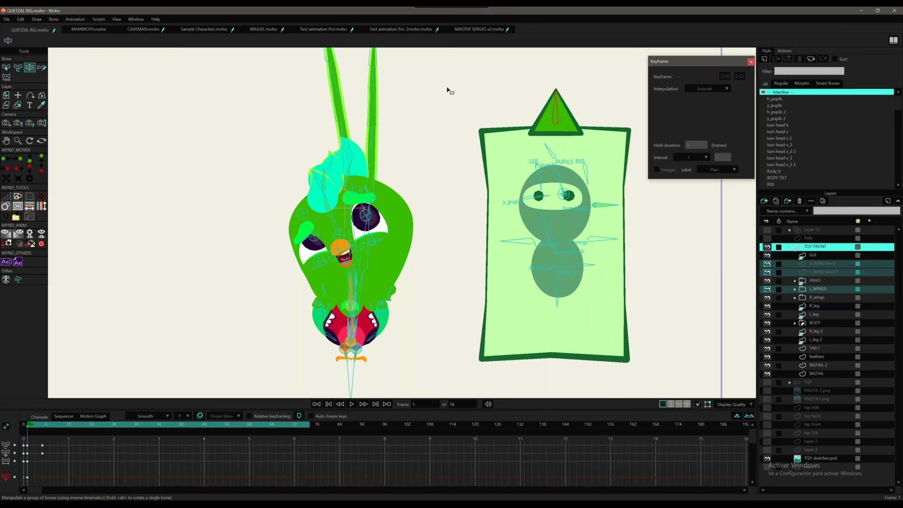
Switch to the Test animation Poi. 2 file for a brief look, and open the MASTER SERGIO v2 file.
click(339, 29)
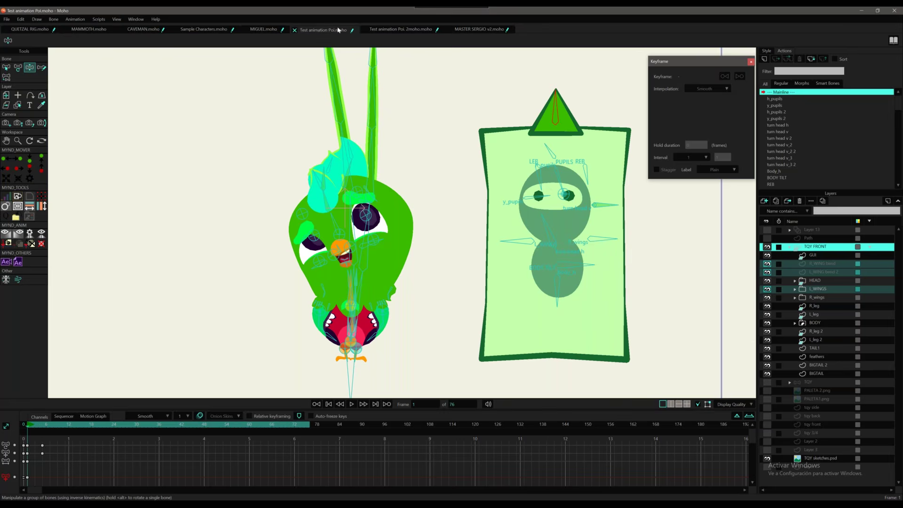
click(390, 29)
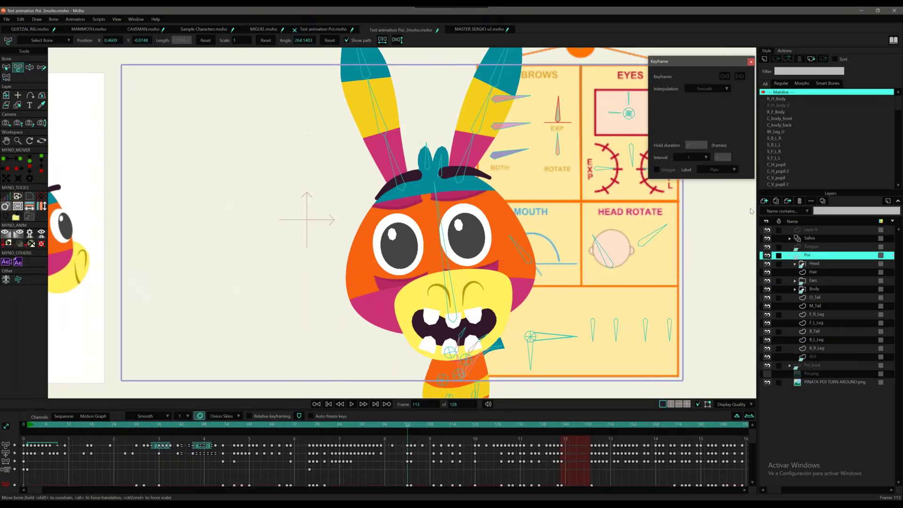
click(6, 67)
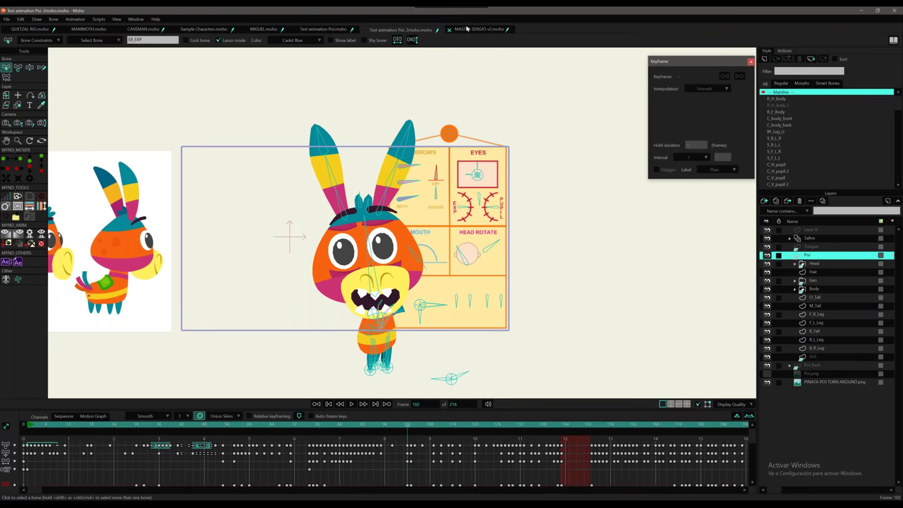
click(471, 30)
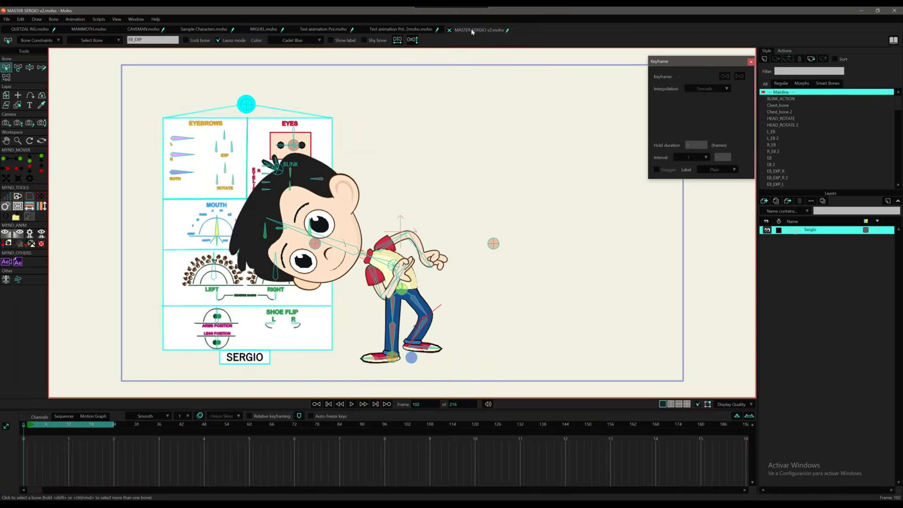
Go to frame 0 and test moving Sergio's control panel with the round bone at its top.
drag(30, 425, 24, 425)
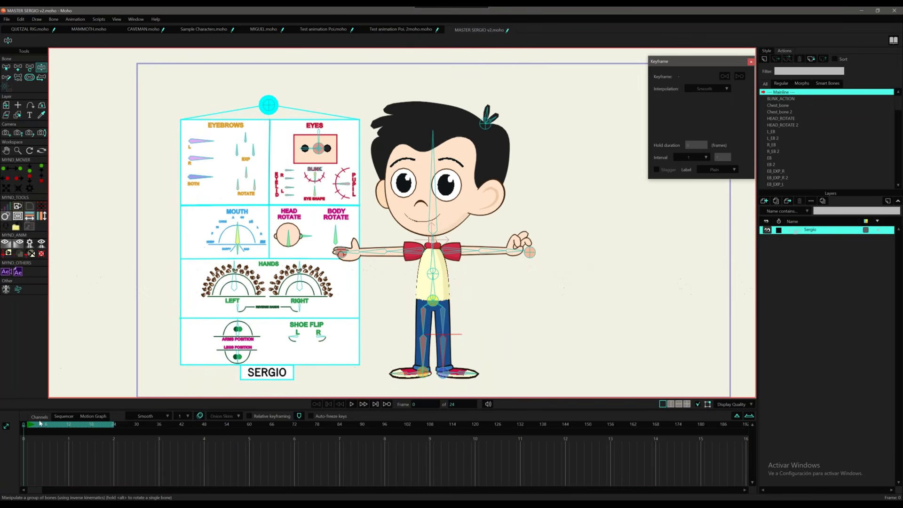
drag(297, 210, 348, 213)
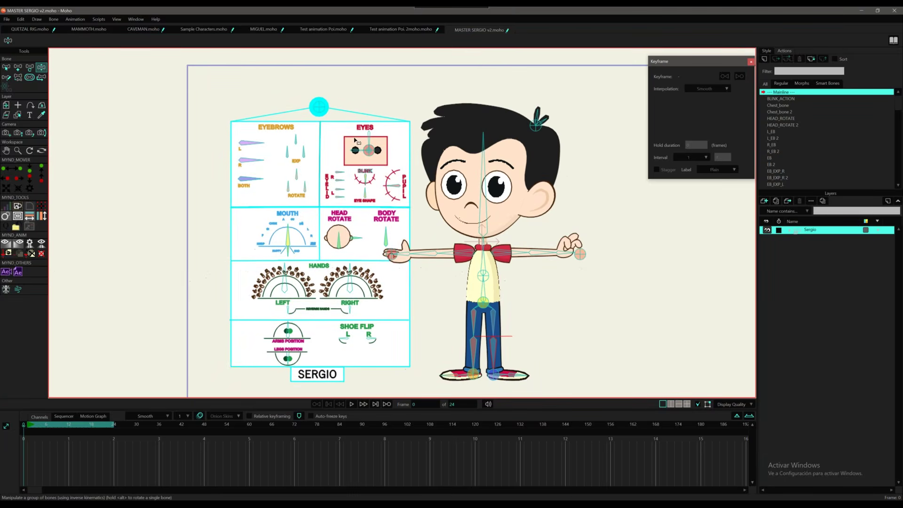
drag(320, 109, 304, 103)
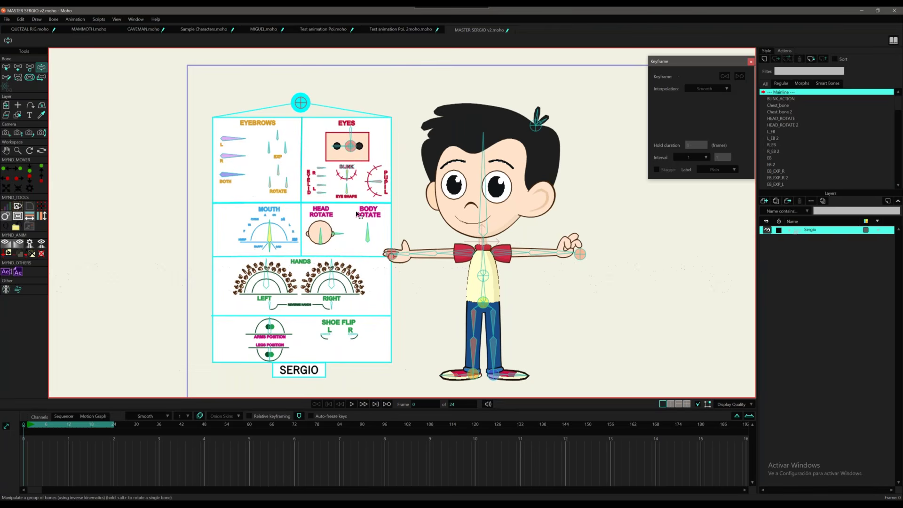
Select the eyebrow, eye, mouth and head rotate control bones together with the Select Bone tool, and clear the selection.
key(b)
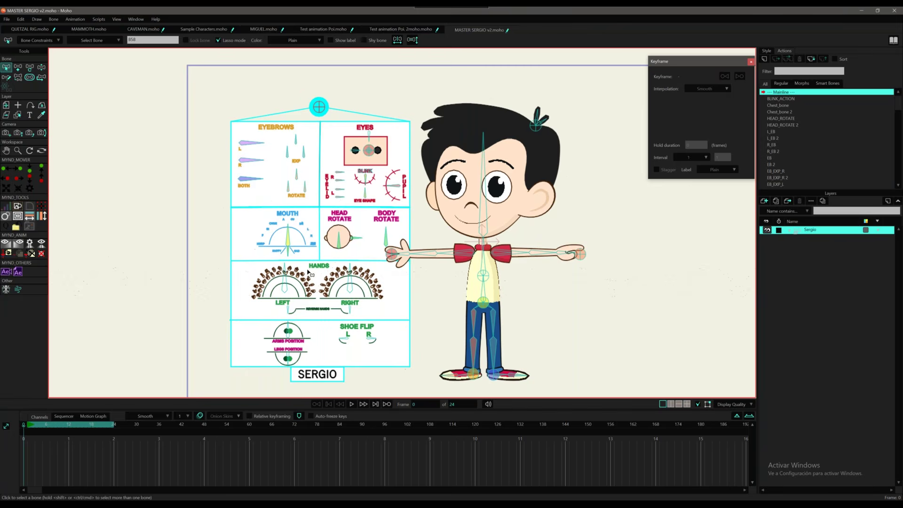
click(253, 218)
mouse_move(419, 175)
mouse_down()
mouse_move(188, 174)
mouse_move(361, 257)
mouse_move(421, 141)
mouse_move(419, 175)
mouse_up()
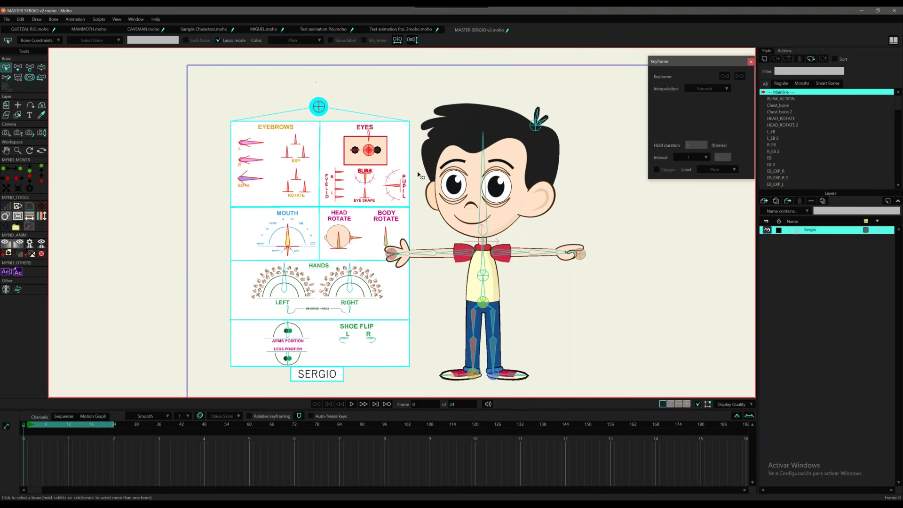
drag(485, 222, 435, 239)
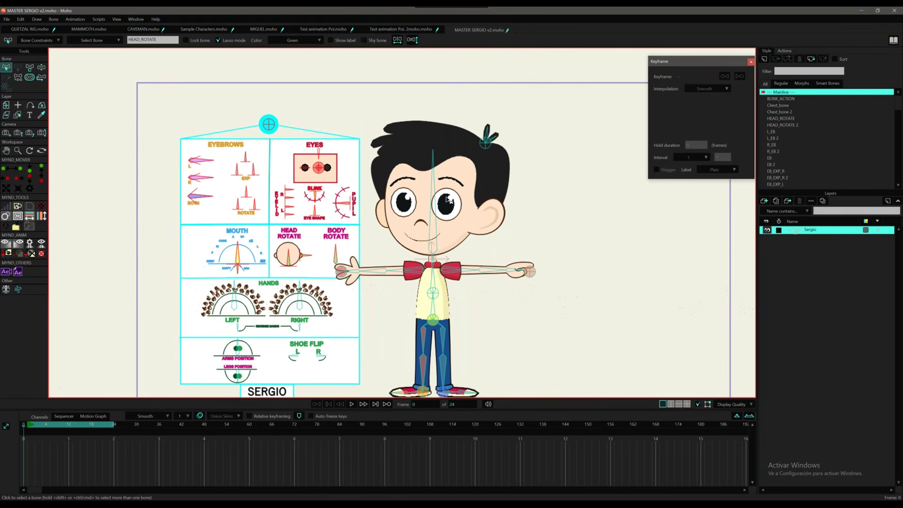
click(375, 117)
Try bending Sergio's arm in toward his chest with the Manipulate Bones tool, and undo the change.
key(z)
drag(352, 303, 350, 301)
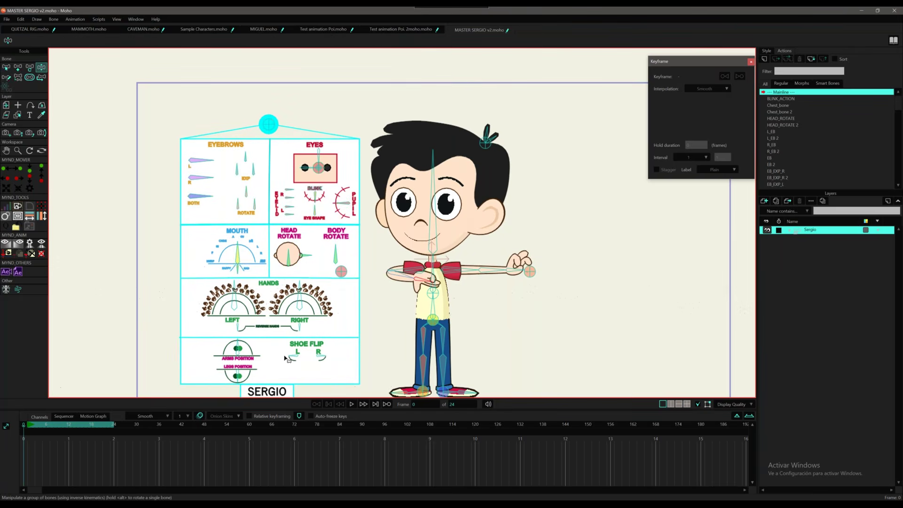
key(ctrl+z)
key(b)
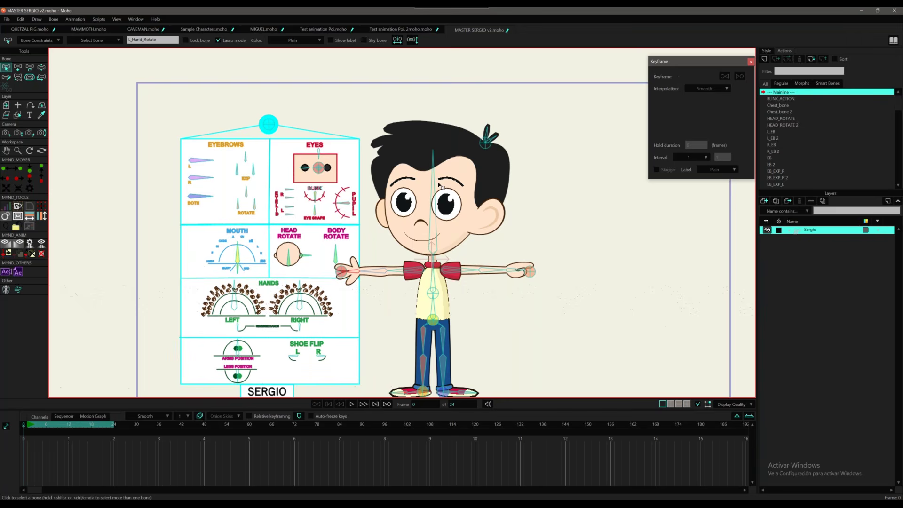
Shrink Sergio's pupils with the PUPIL control and close both eyes with the BLINK control.
key(z)
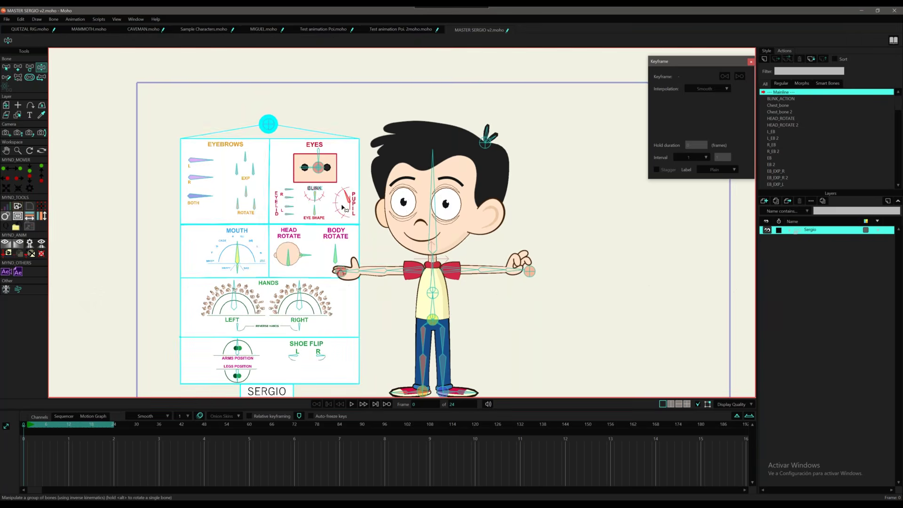
mouse_move(342, 207)
mouse_down()
mouse_move(345, 215)
mouse_move(336, 203)
mouse_move(349, 190)
mouse_move(350, 217)
mouse_move(342, 206)
mouse_move(318, 211)
mouse_move(324, 219)
mouse_move(315, 200)
mouse_up()
click(317, 211)
click(751, 404)
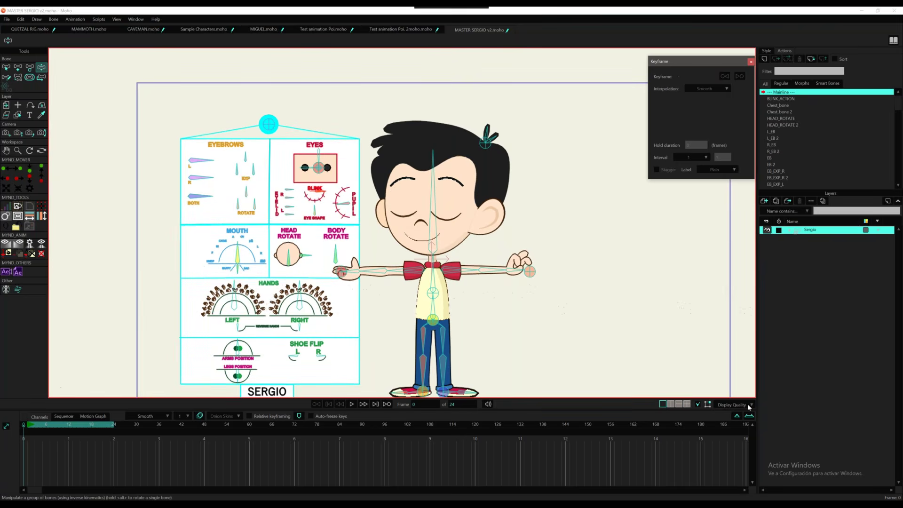
Reopen Sergio's eyes, testing the EYELID controls on a single eye, and return to frame 0.
click(324, 194)
drag(323, 194, 292, 205)
click(320, 169)
drag(288, 204, 290, 207)
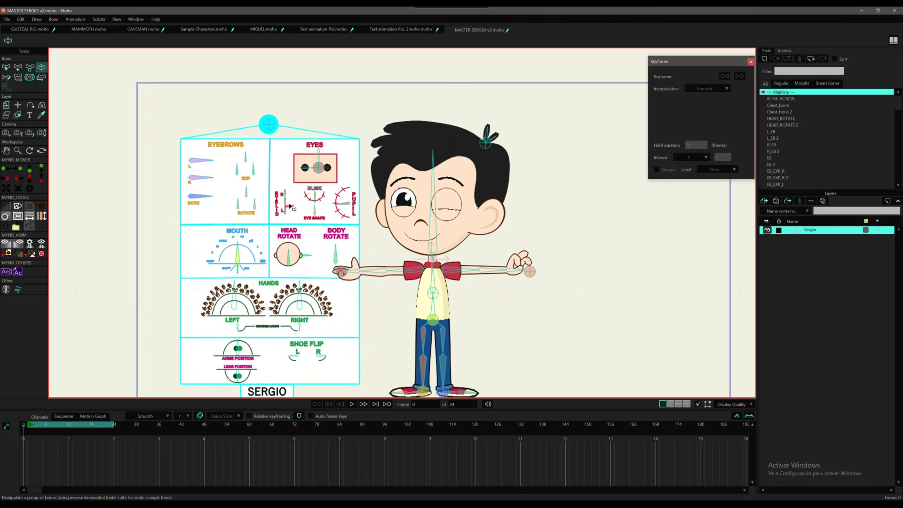
click(39, 425)
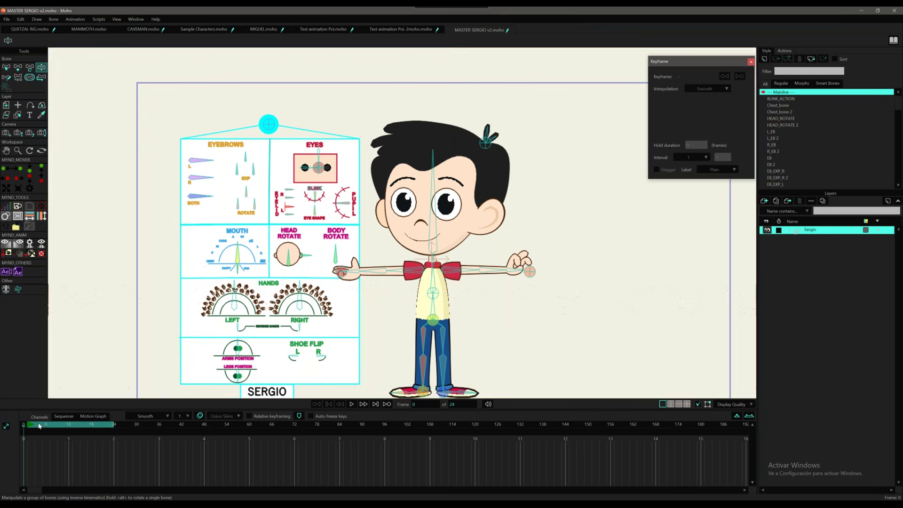
click(24, 425)
Test the BOTH, R and L eyebrow control bones on Sergio's control panel.
mouse_move(205, 197)
mouse_down()
mouse_move(205, 204)
mouse_move(208, 181)
mouse_up()
click(208, 179)
click(209, 178)
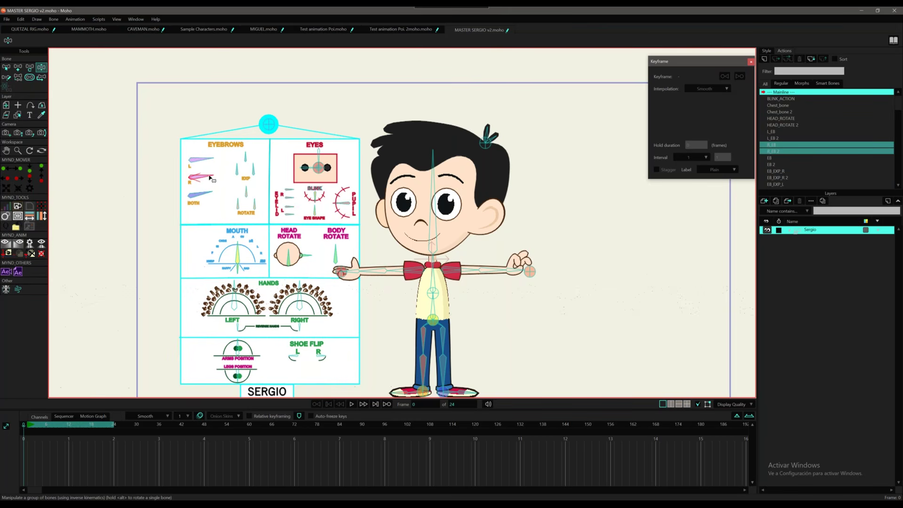
click(208, 160)
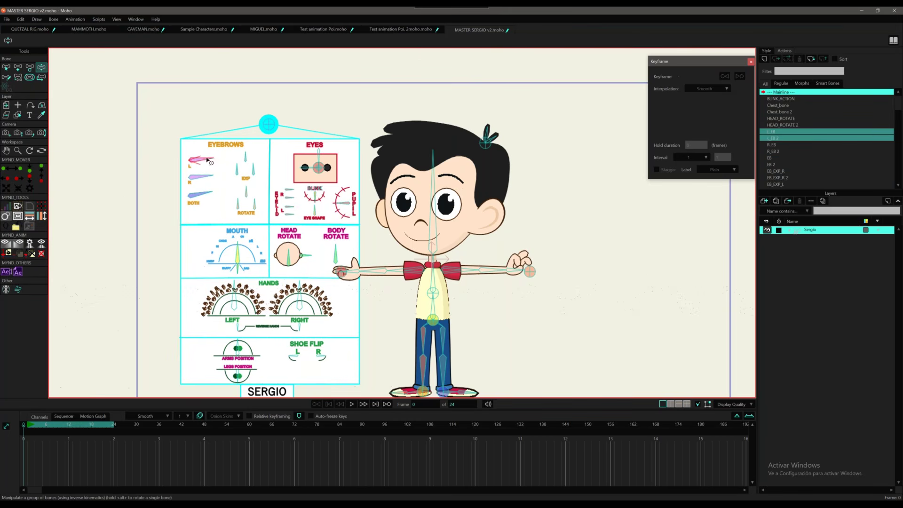
Tilt the MOUTH control bone with the Manipulate Bones tool to change Sergio's mouth shape.
key(t)
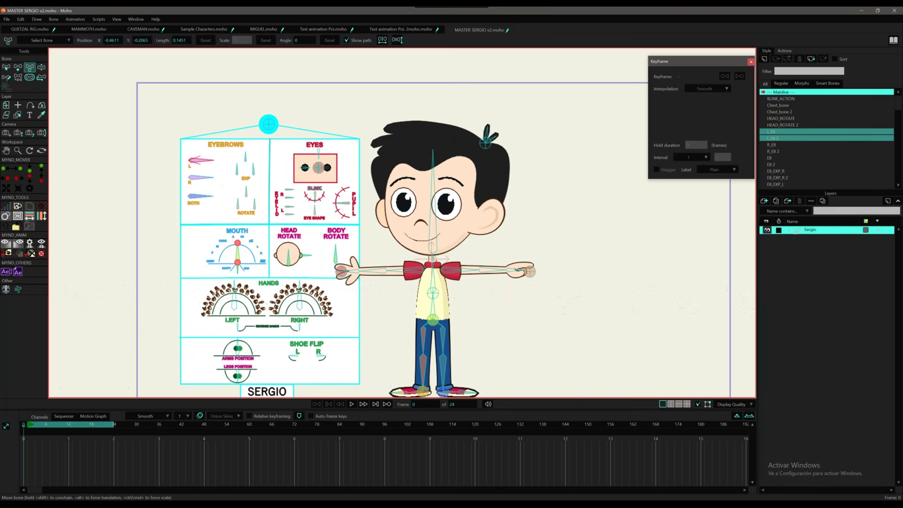
key(z)
mouse_move(238, 247)
mouse_down()
mouse_move(217, 252)
mouse_move(246, 244)
mouse_move(259, 264)
mouse_move(236, 245)
mouse_up()
Expand Sergio's layers down to the Mouth group inside head and Face, and examine its Mouth, Sad and Happy layers.
click(790, 230)
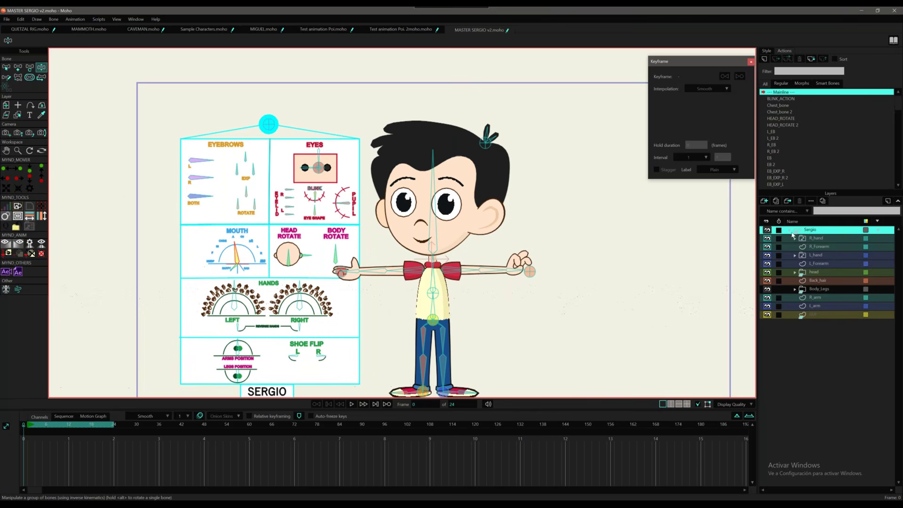
click(794, 272)
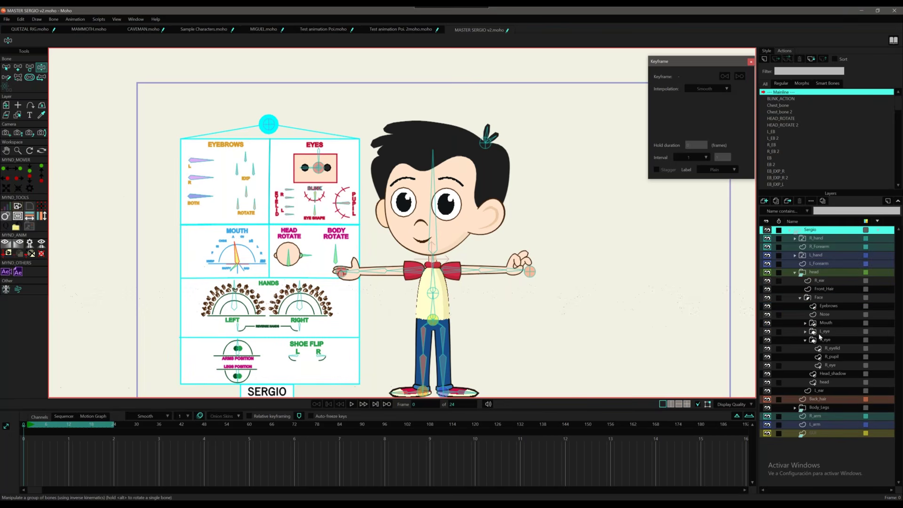
click(806, 323)
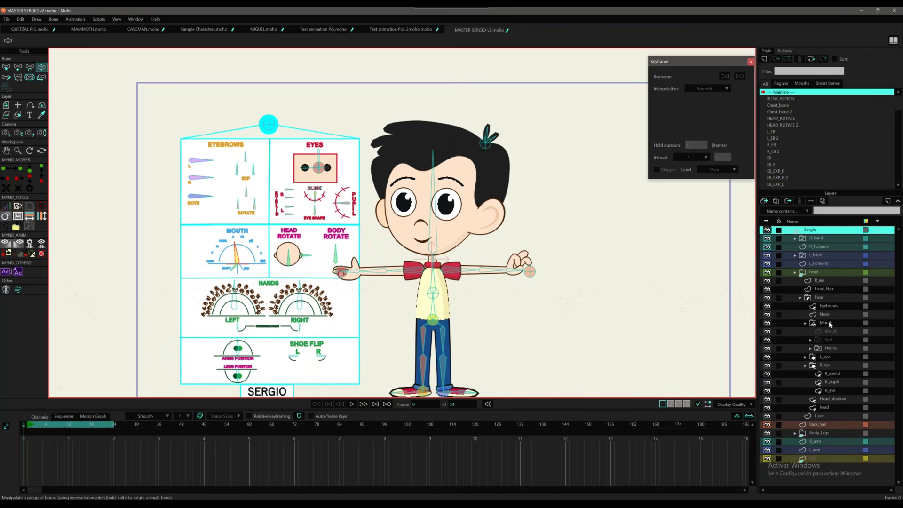
click(830, 324)
click(831, 324)
click(829, 340)
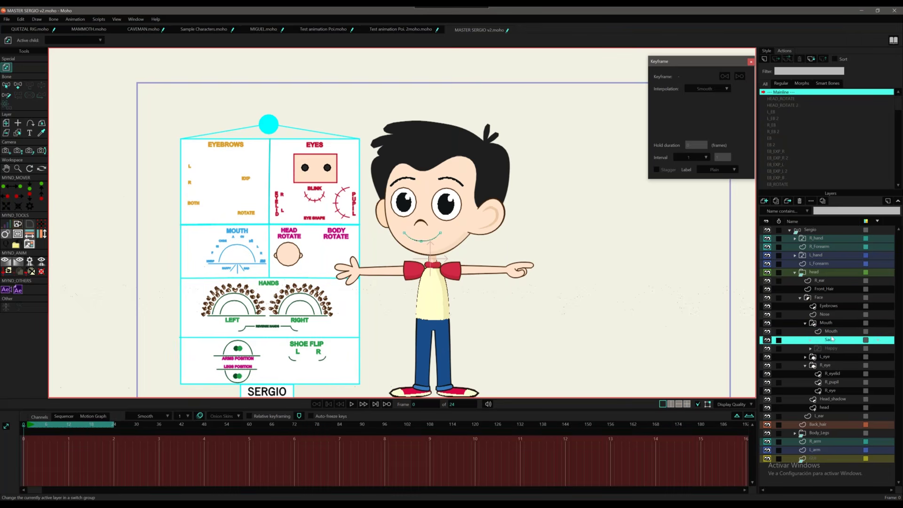
click(830, 331)
click(825, 348)
click(825, 349)
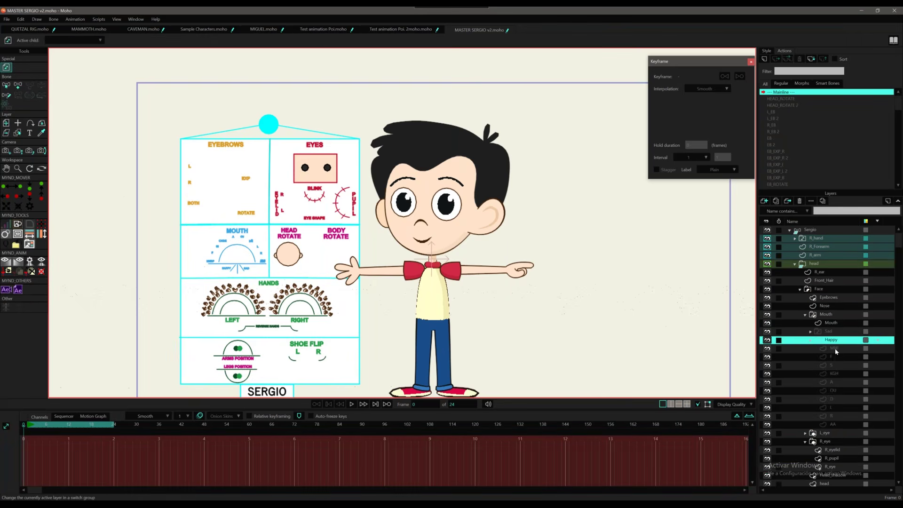
Examine the Happy mouth shapes KGH, A, OU, D, L and R one by one, leaving the R layer's settings unchanged.
click(834, 374)
click(834, 382)
click(835, 391)
click(833, 399)
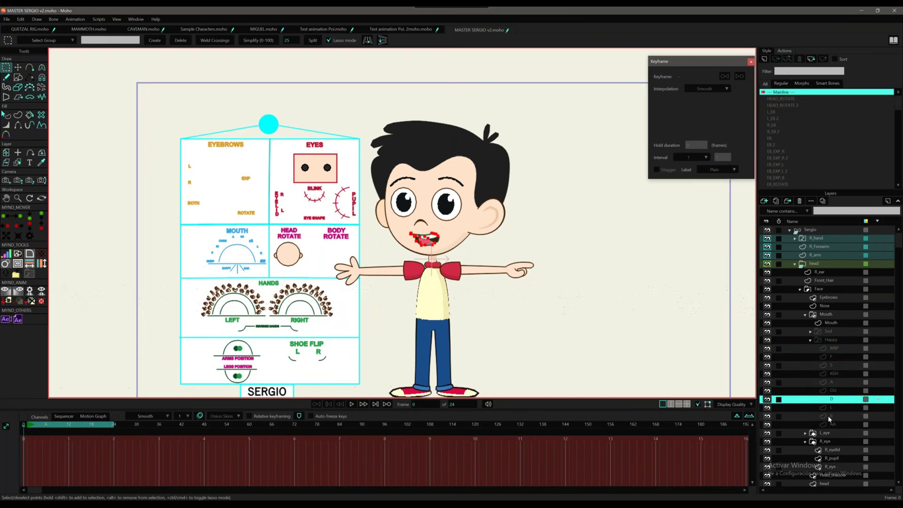
click(831, 408)
click(831, 417)
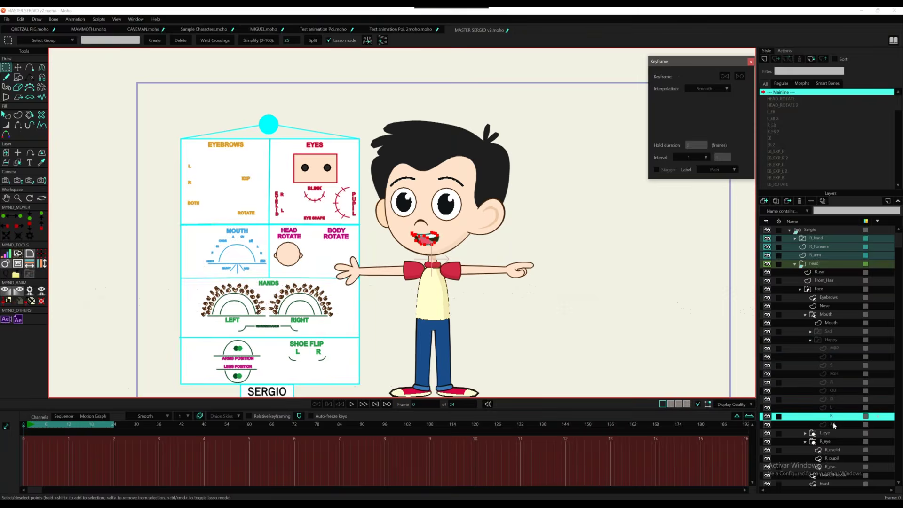
double_click(831, 416)
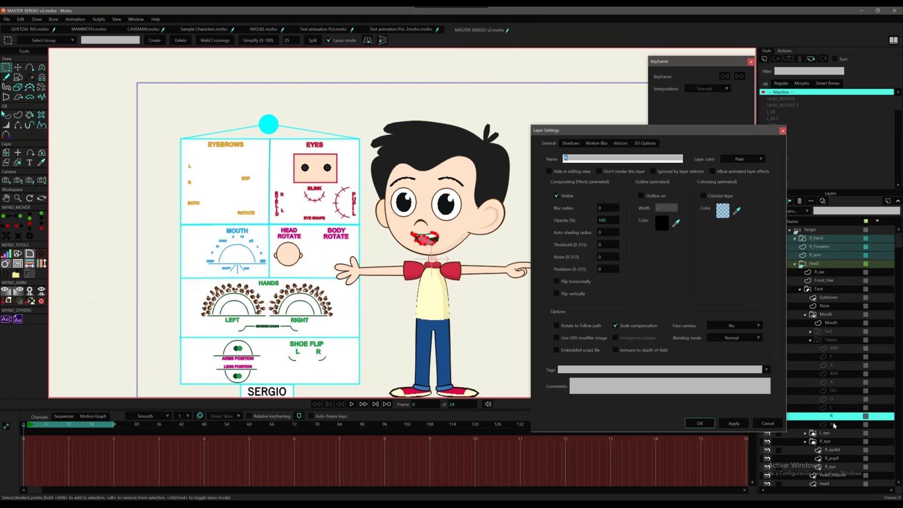
click(768, 423)
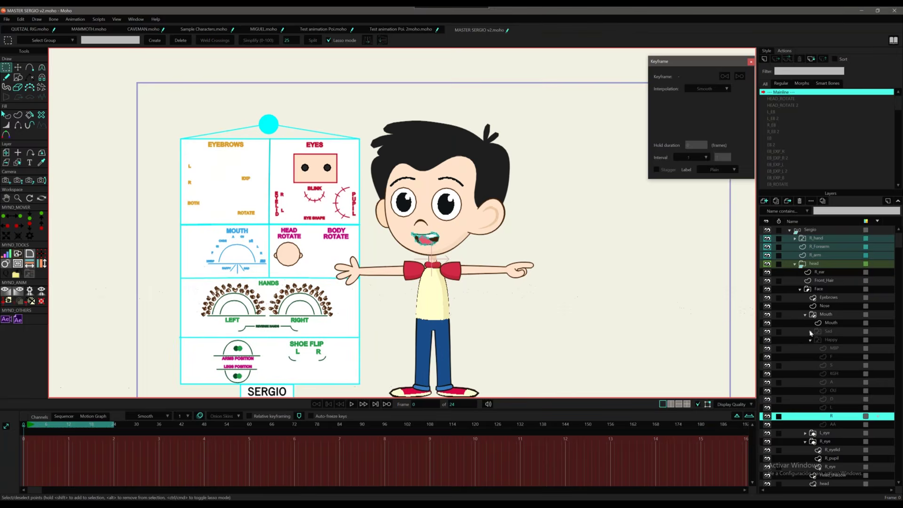
Examine the Sad mouth shapes MBP, F, S and KGH, and collapse the Mouth group.
click(810, 331)
click(832, 340)
click(829, 348)
click(832, 357)
click(832, 365)
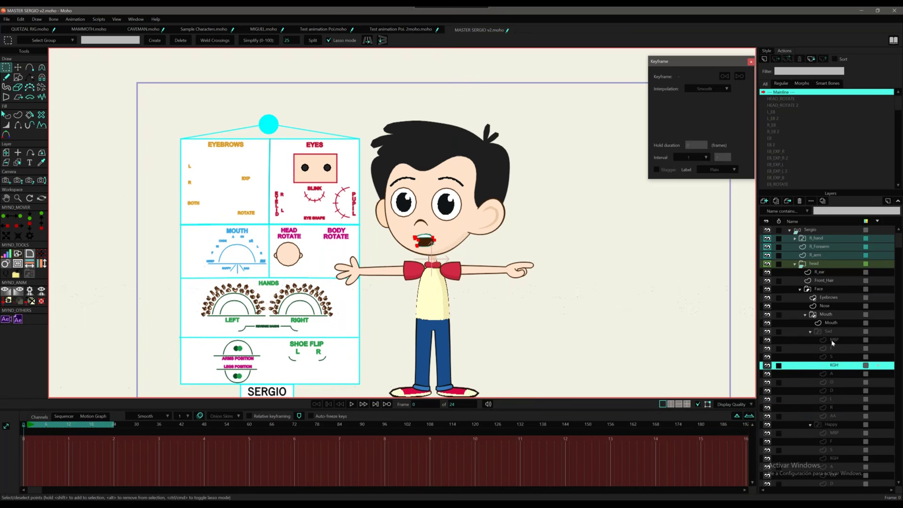
click(826, 316)
click(805, 315)
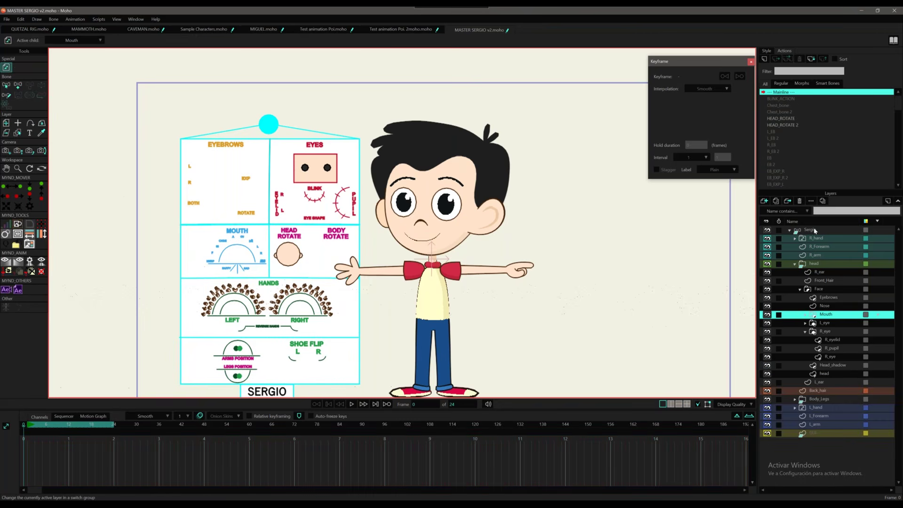
Return to the Sergio bone layer, swing the MOUTH control bone toward the A shape, and bring up the list of available windows.
key(b)
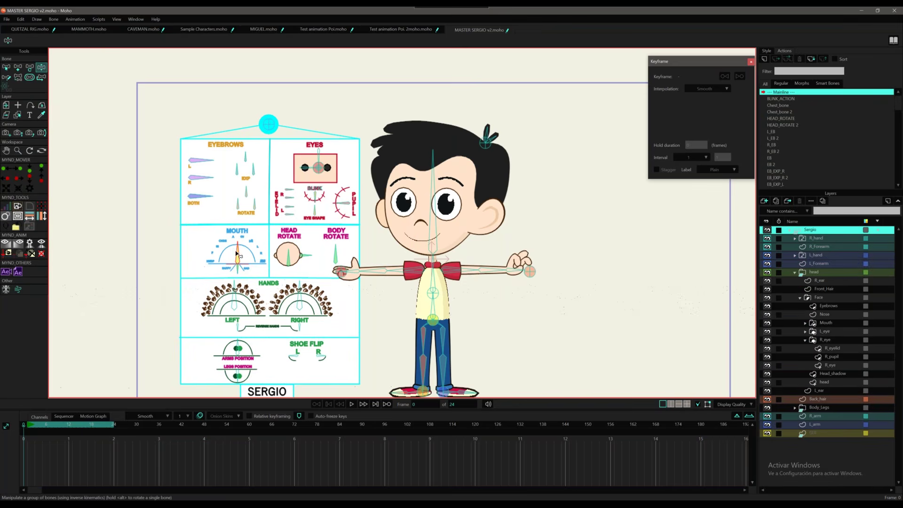
mouse_move(238, 245)
mouse_down()
mouse_move(215, 256)
mouse_move(242, 242)
mouse_move(255, 251)
mouse_move(226, 248)
mouse_up()
scroll(261, 275, up, 2)
scroll(260, 273, up, 3)
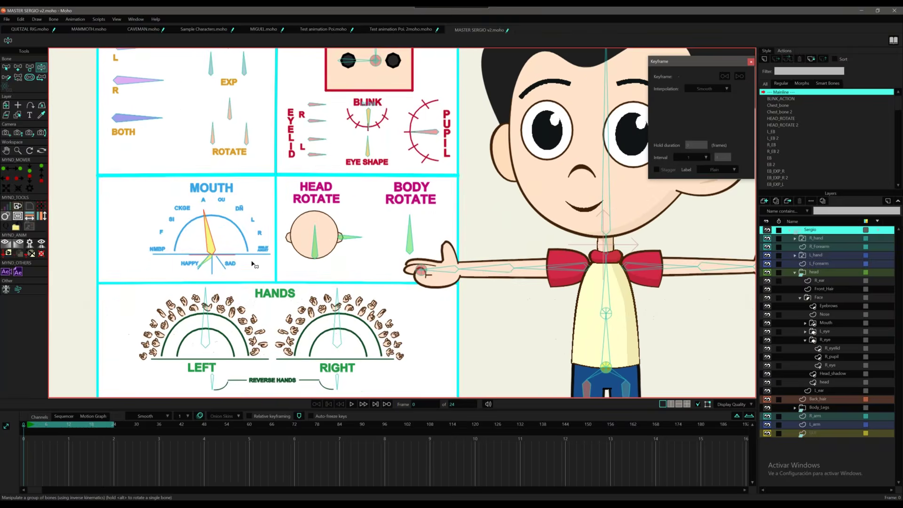
click(138, 20)
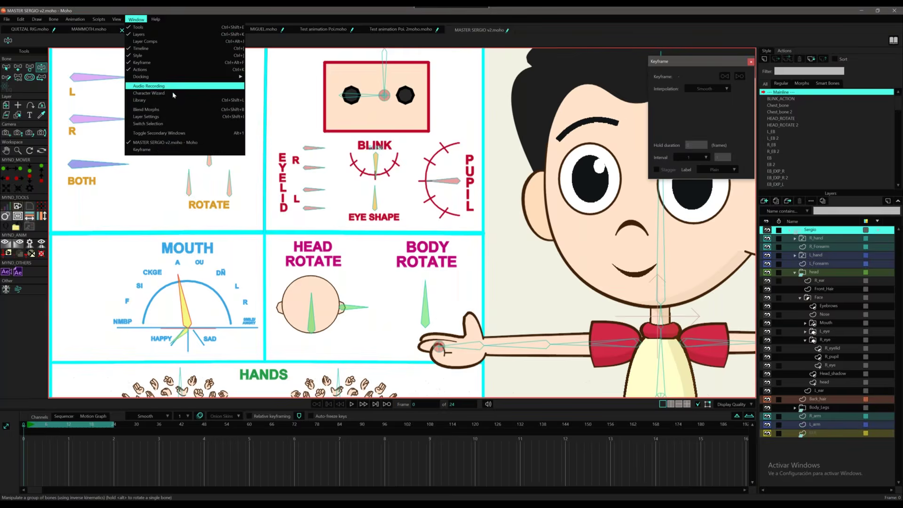
Open the Switch Selection window, show the Mouth switch layer in it, and expand that layer to list its mouth shapes.
click(176, 124)
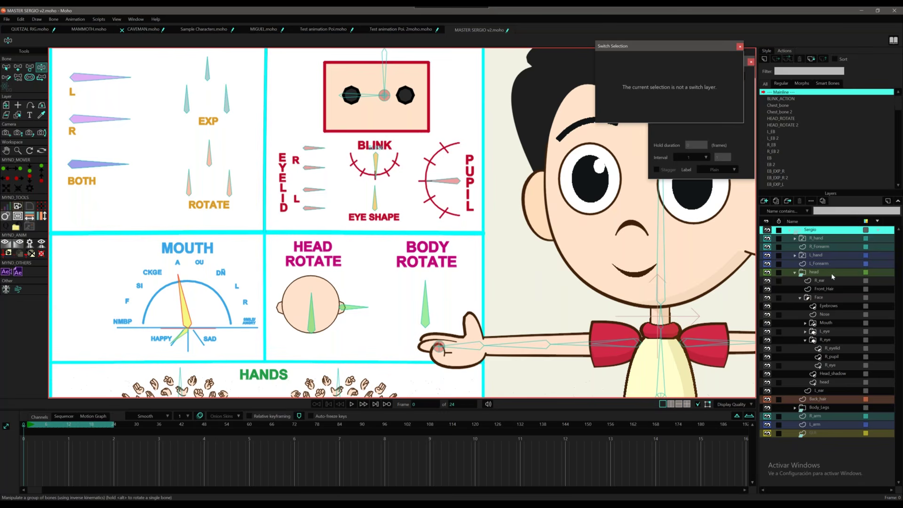
click(826, 324)
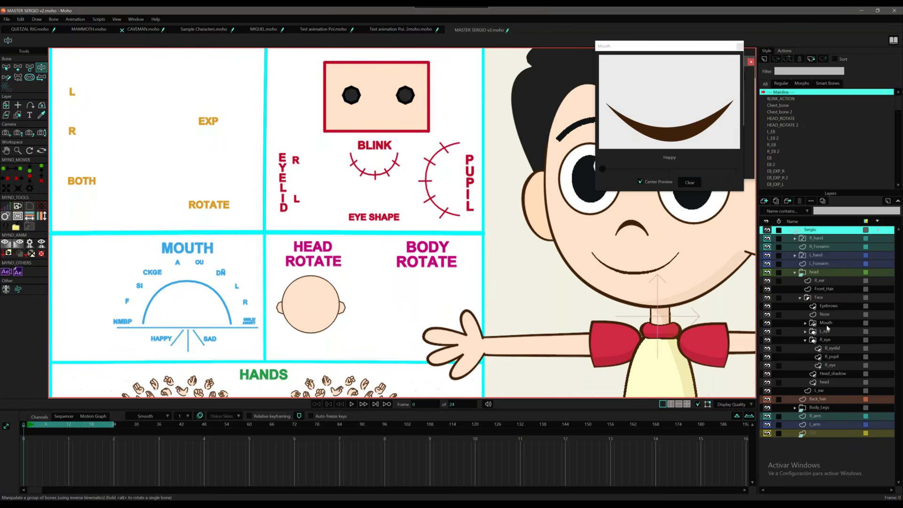
click(827, 324)
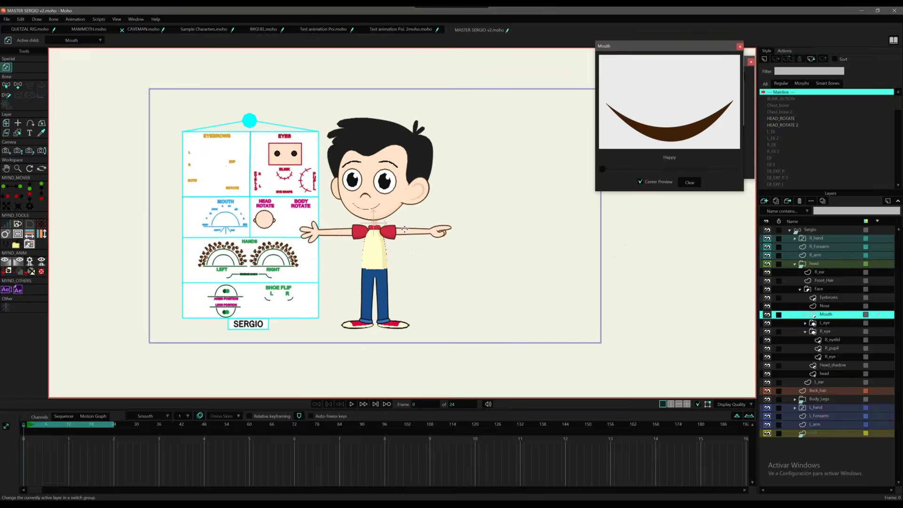
scroll(399, 248, up, 3)
drag(481, 266, 420, 244)
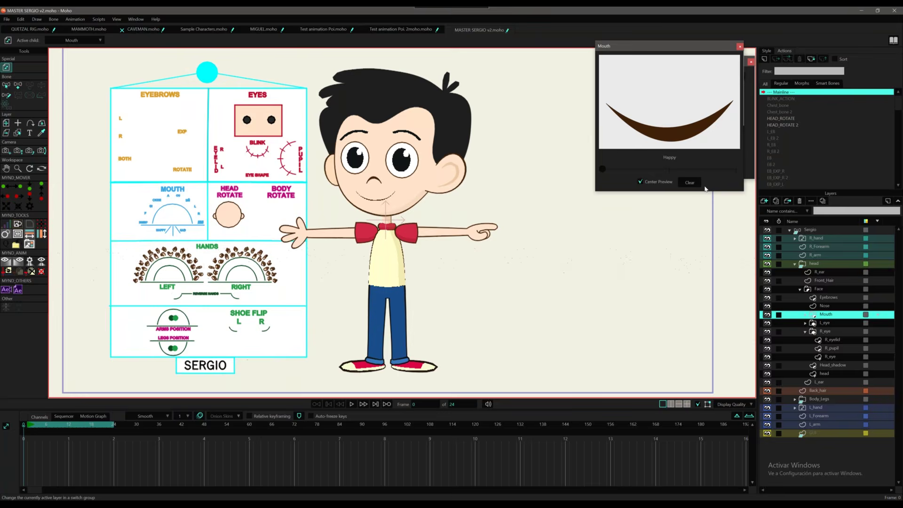
key(alt+Tab)
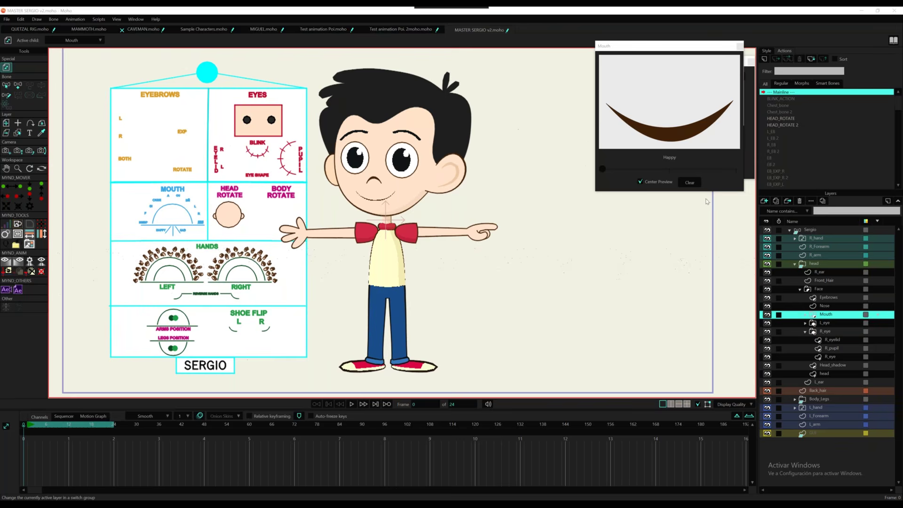
click(809, 316)
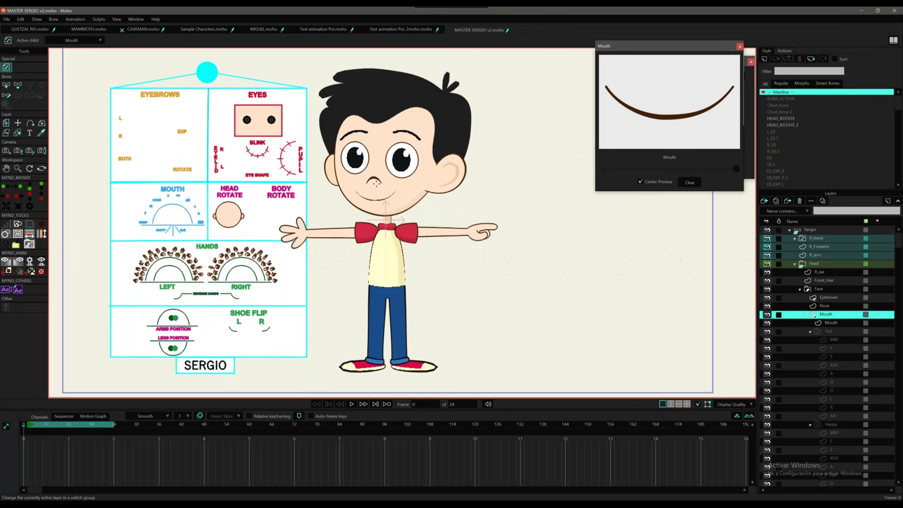
On the Sergio bone layer, key the mouth dial bone between phoneme marks at frames 8, 14 and 22.
click(814, 230)
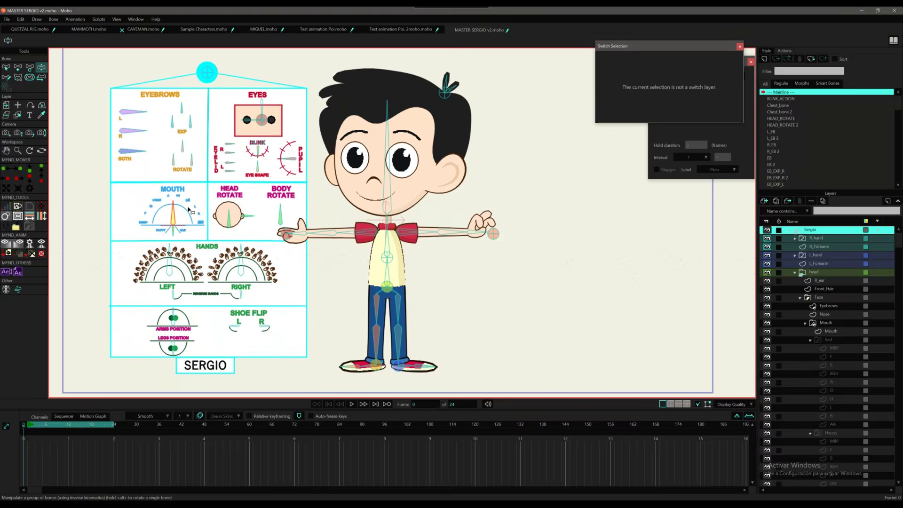
scroll(191, 210, up, 1)
scroll(201, 218, up, 3)
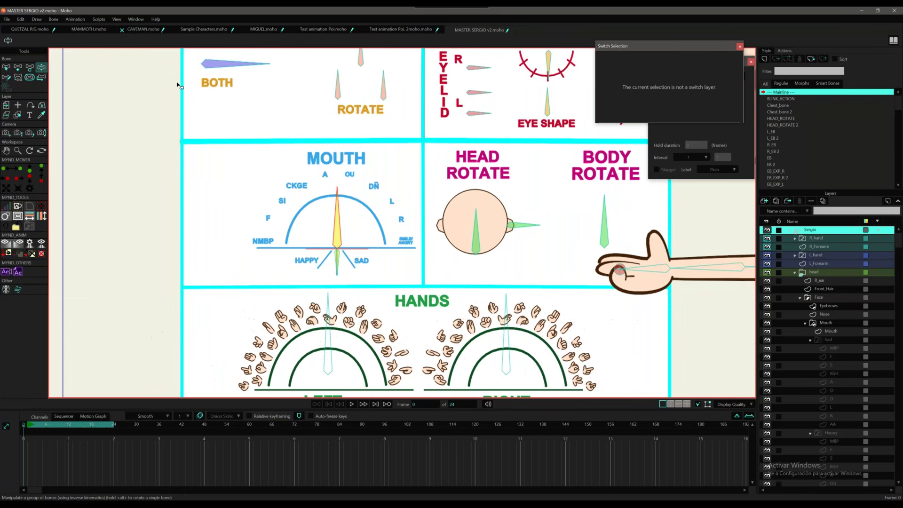
drag(34, 426, 54, 426)
drag(346, 195, 301, 199)
click(76, 425)
click(106, 424)
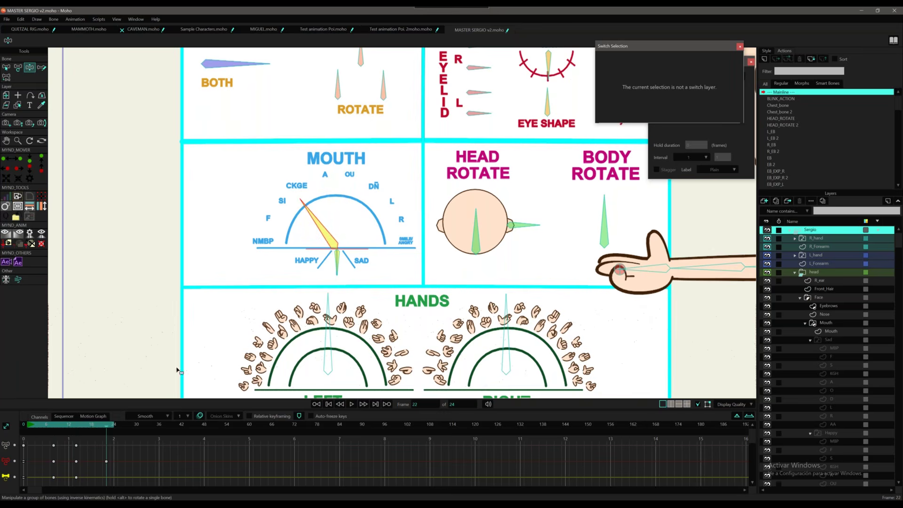
At frame 9, swing the mouth dial bone across the phoneme marks and stop it near OU.
click(58, 425)
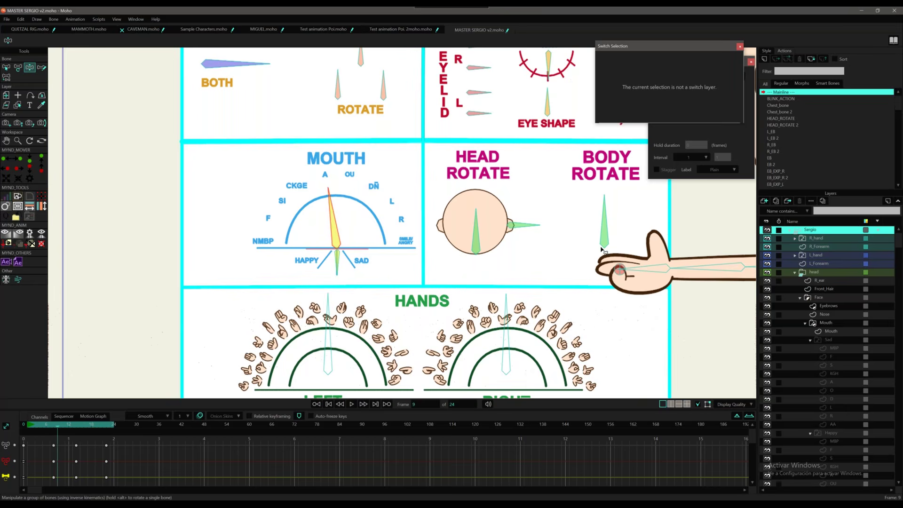
drag(578, 270, 522, 290)
drag(276, 213, 219, 255)
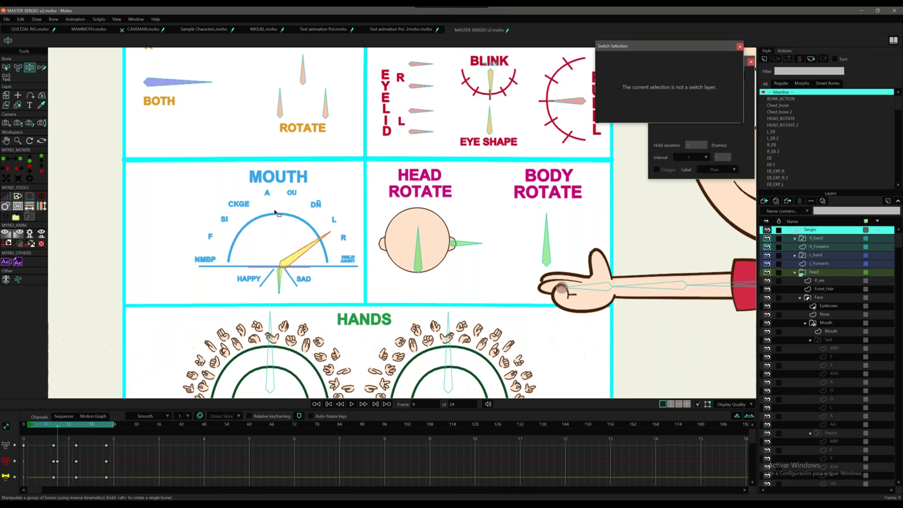
drag(447, 253, 400, 247)
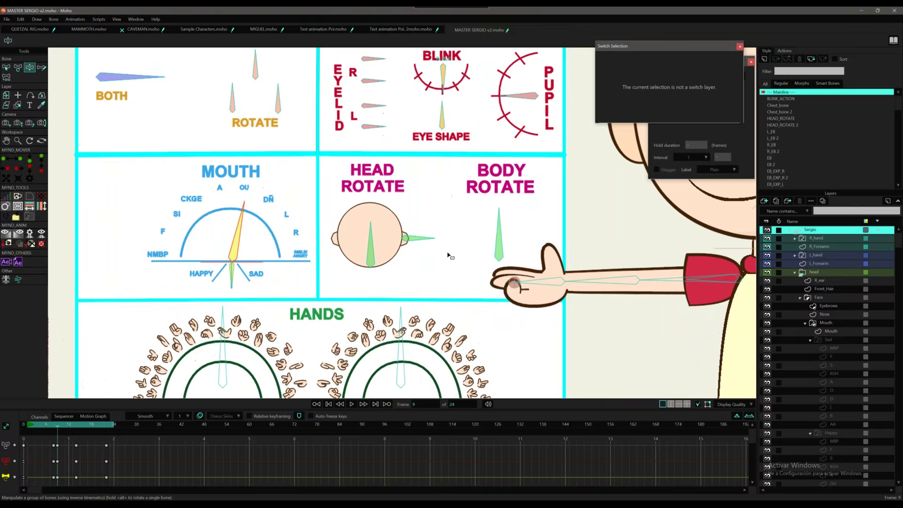
Delete all the mouth dial's test keyframes from the timeline.
drag(43, 443, 129, 456)
key(Delete)
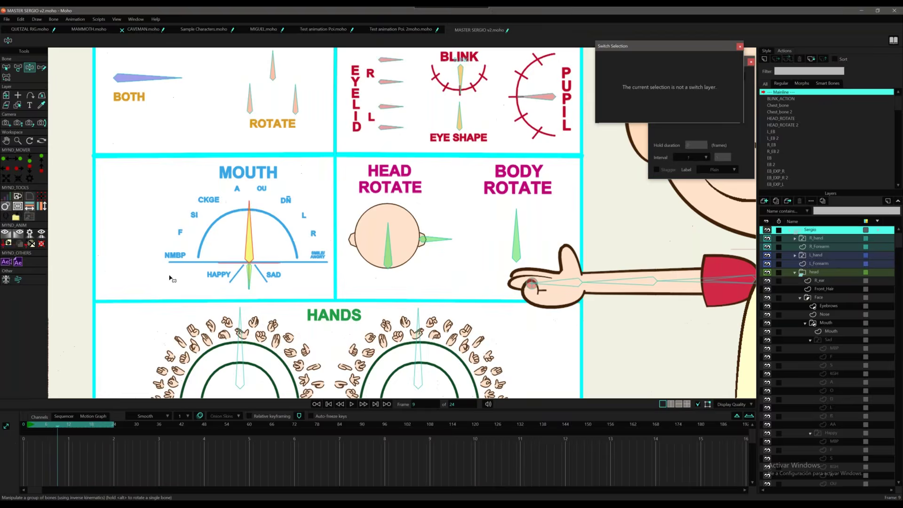
drag(171, 278, 182, 288)
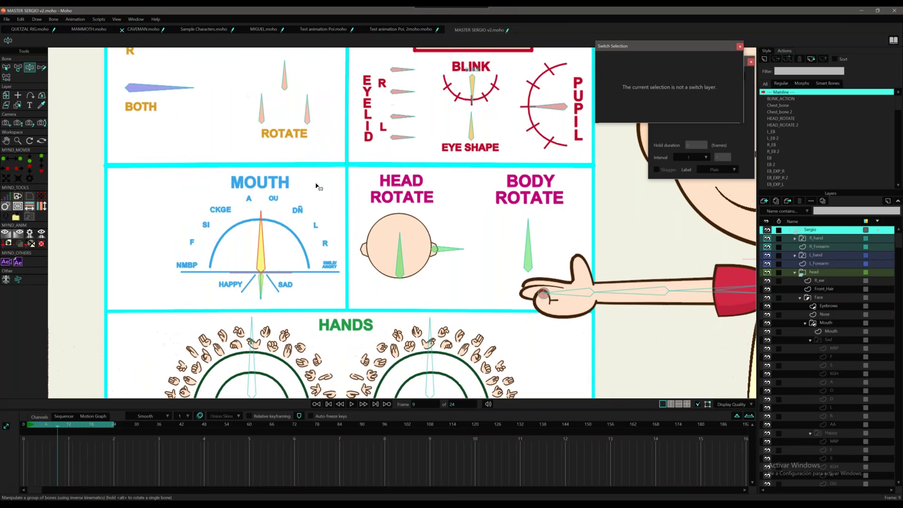
Turn the mouth's mood bone to SAD at frame 9, step through the neighbouring frames, and delete the resulting keyframes.
scroll(583, 117, down, 4)
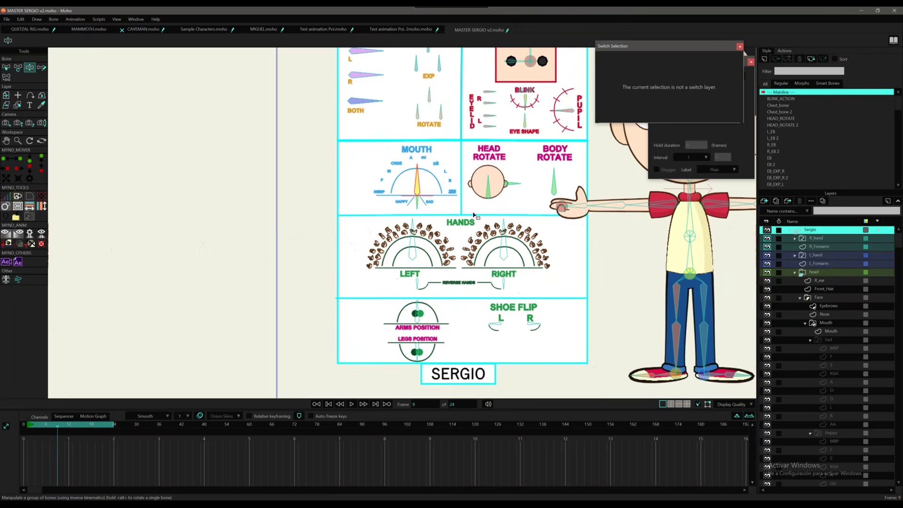
drag(394, 228, 91, 241)
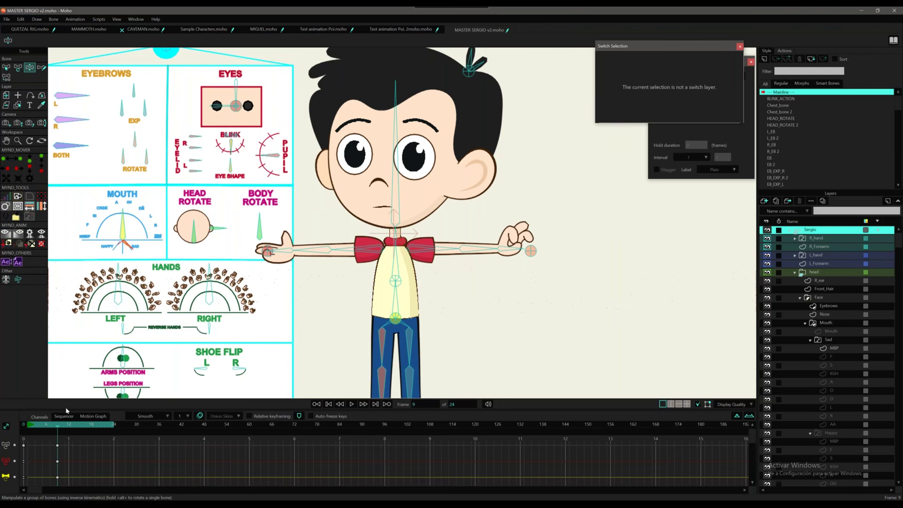
key(Left)
key(Right)
key(Left)
drag(59, 427, 56, 466)
key(Left)
key(Left)
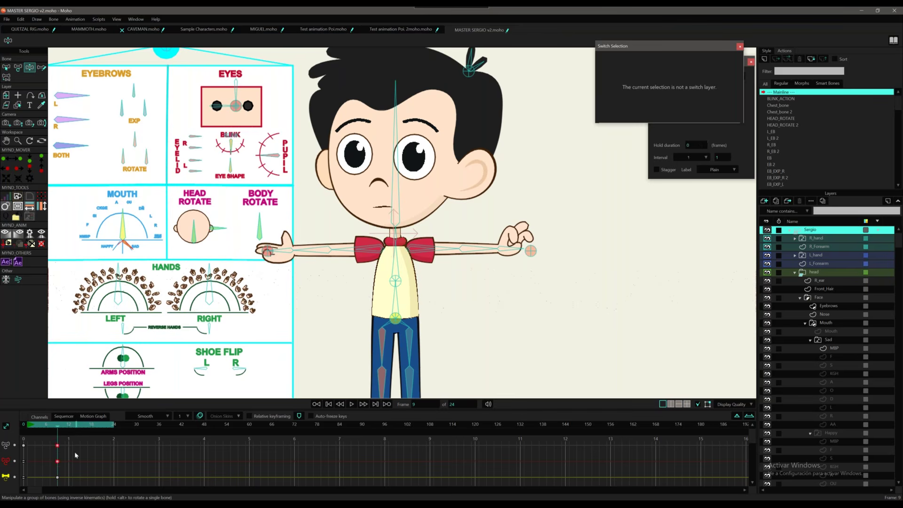
key(Delete)
At frame 9, pose the mouth controls to the happy F shape and tilt the Body Rotate control bone.
drag(125, 246, 262, 233)
mouse_move(356, 233)
mouse_down()
mouse_move(336, 234)
mouse_move(364, 235)
mouse_move(334, 234)
mouse_move(349, 230)
mouse_up()
mouse_move(415, 229)
mouse_down()
mouse_move(429, 239)
mouse_move(408, 230)
mouse_up()
drag(486, 144, 393, 112)
scroll(266, 266, up, 2)
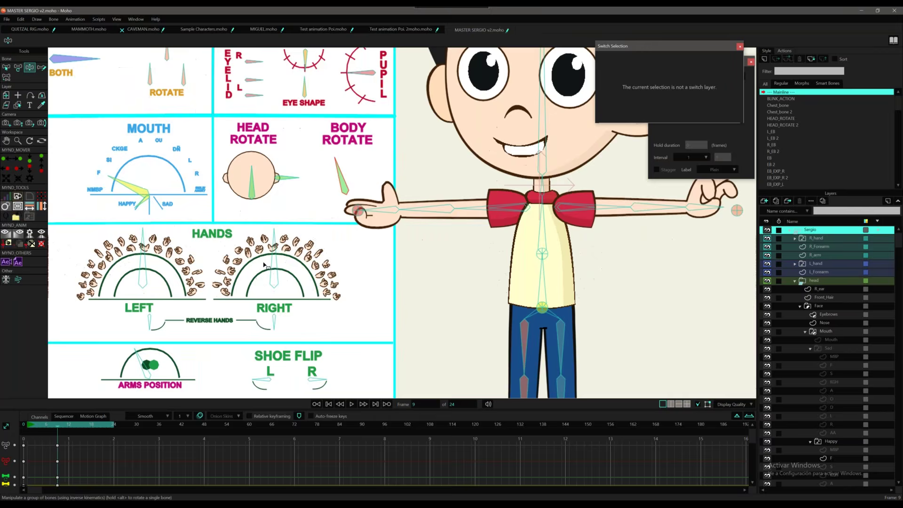
At frame 9, rotate the LEFT hands dial bone to another hand pose and flip that hand with its Reverse Hands bone.
scroll(264, 265, up, 1)
drag(321, 264, 372, 223)
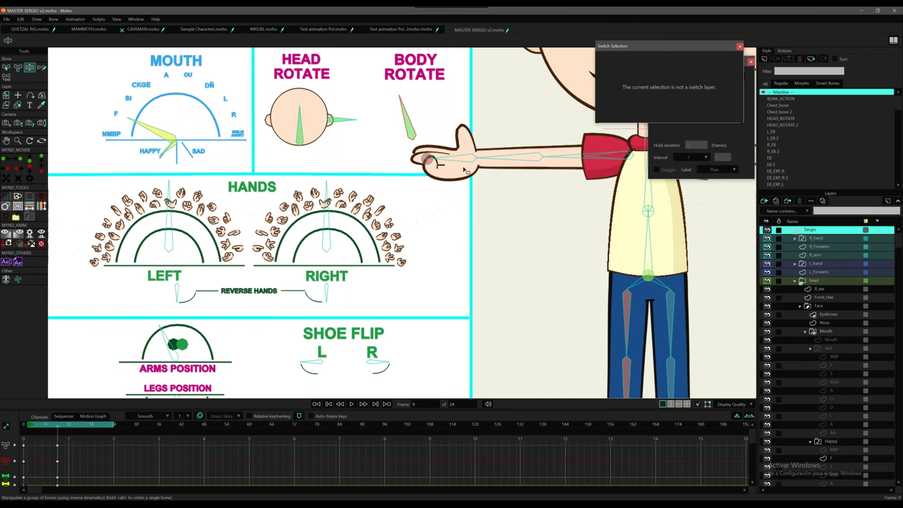
click(333, 190)
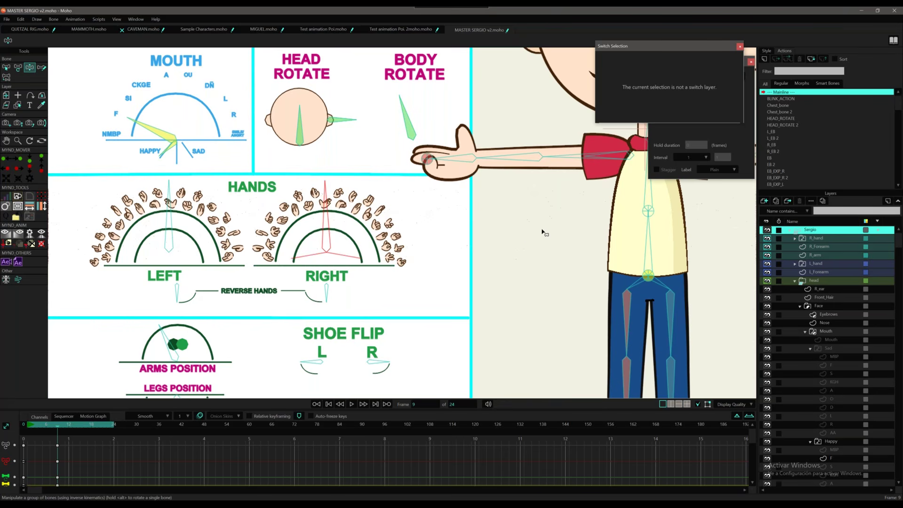
drag(519, 232, 499, 236)
mouse_move(149, 207)
mouse_down()
mouse_move(118, 207)
mouse_move(153, 203)
mouse_move(202, 256)
mouse_move(179, 212)
mouse_move(152, 203)
mouse_move(115, 214)
mouse_move(97, 262)
mouse_move(110, 219)
mouse_move(152, 202)
mouse_move(194, 226)
mouse_move(204, 259)
mouse_move(198, 232)
mouse_move(157, 247)
mouse_move(127, 221)
mouse_up()
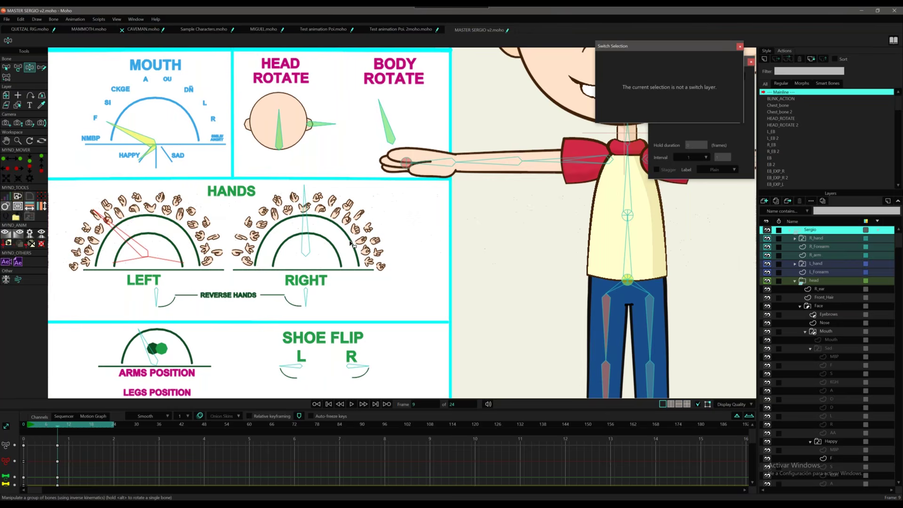
drag(350, 242, 280, 242)
drag(86, 300, 87, 303)
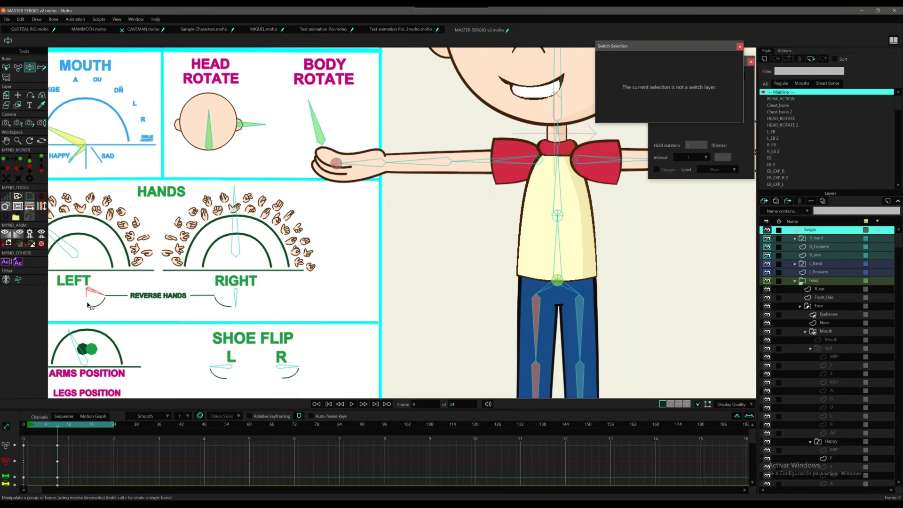
Return to frame 0 and rotate the L Shoe Flip control bone along its arc.
click(29, 426)
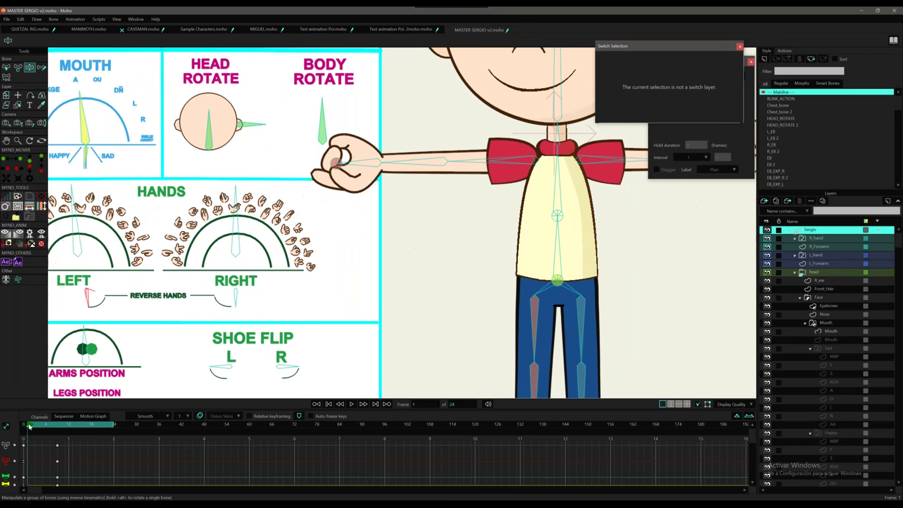
click(24, 426)
drag(391, 197, 498, 252)
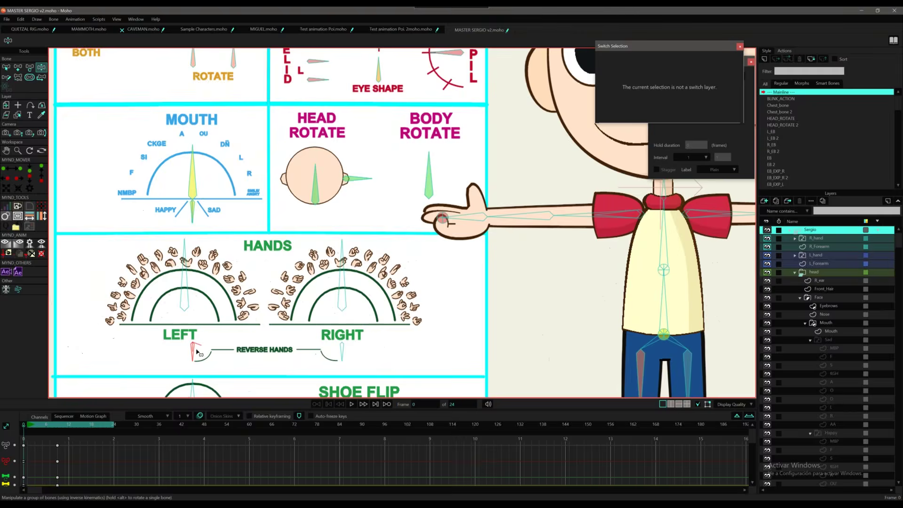
drag(350, 354, 275, 171)
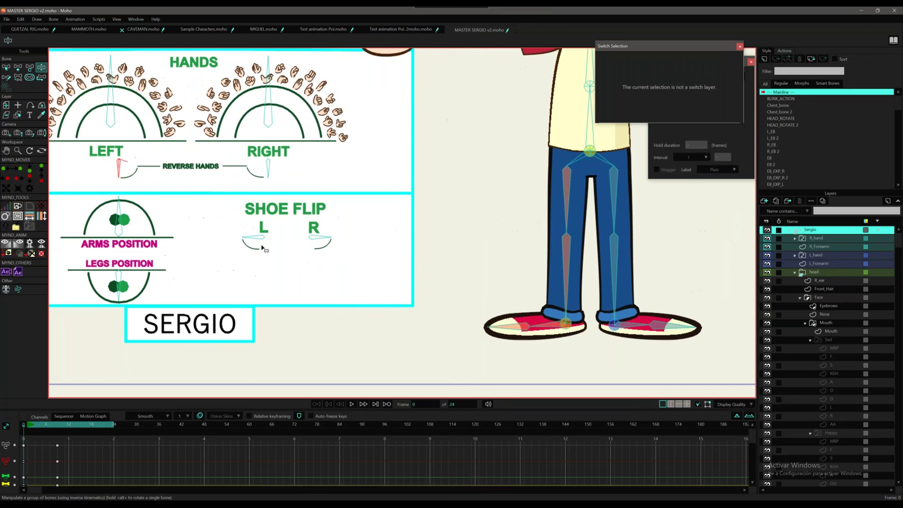
drag(254, 240, 252, 247)
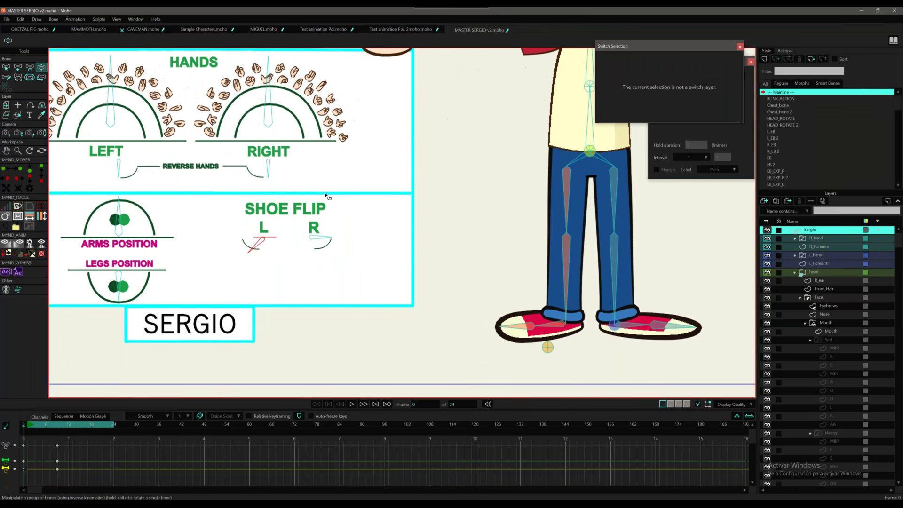
Swing the Arms Position control bone, then undo the arms and shoe flip changes.
drag(495, 178, 380, 294)
drag(80, 317, 393, 249)
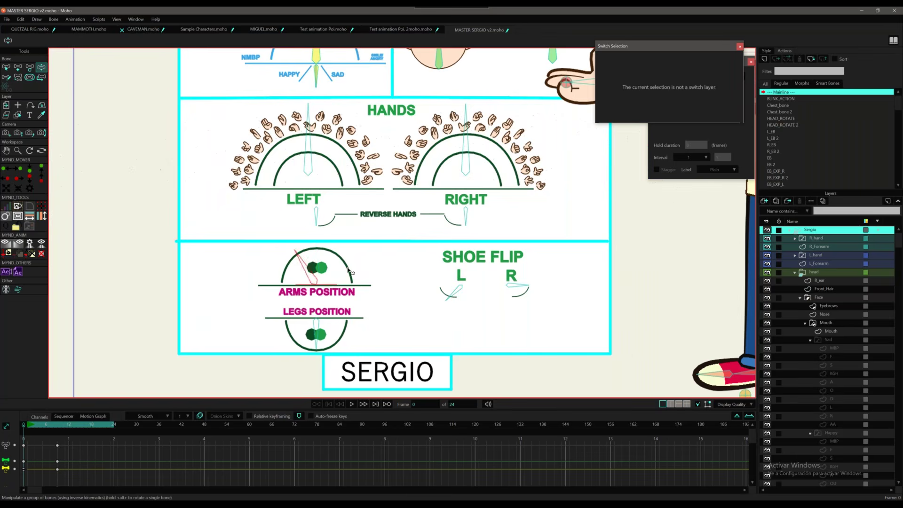
key(ctrl+z)
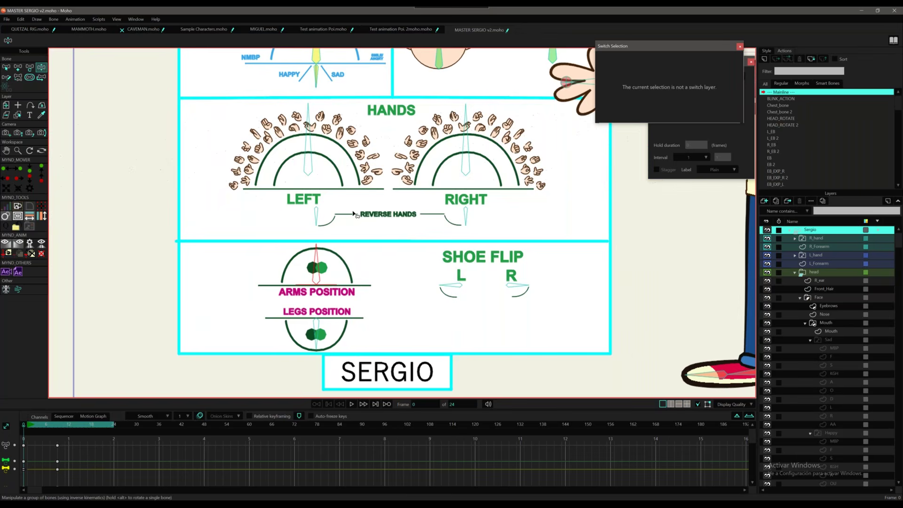
Rotate the Body Rotate control bone toward the character at frame 0 to turn his torso.
key(b)
scroll(408, 188, down, 3)
drag(463, 192, 349, 280)
key(z)
mouse_move(369, 196)
mouse_down()
mouse_move(347, 202)
mouse_move(363, 192)
mouse_move(391, 213)
mouse_move(370, 196)
mouse_up()
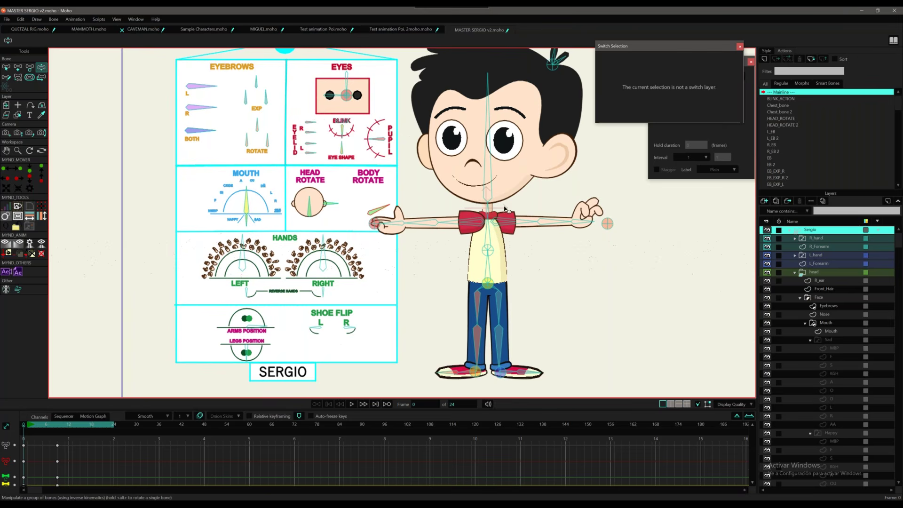
Swing the Body Rotate control bone around horizontal, back upright and out to the character's side again to test the body turn.
mouse_move(381, 208)
mouse_down()
mouse_move(372, 192)
mouse_move(392, 214)
mouse_up()
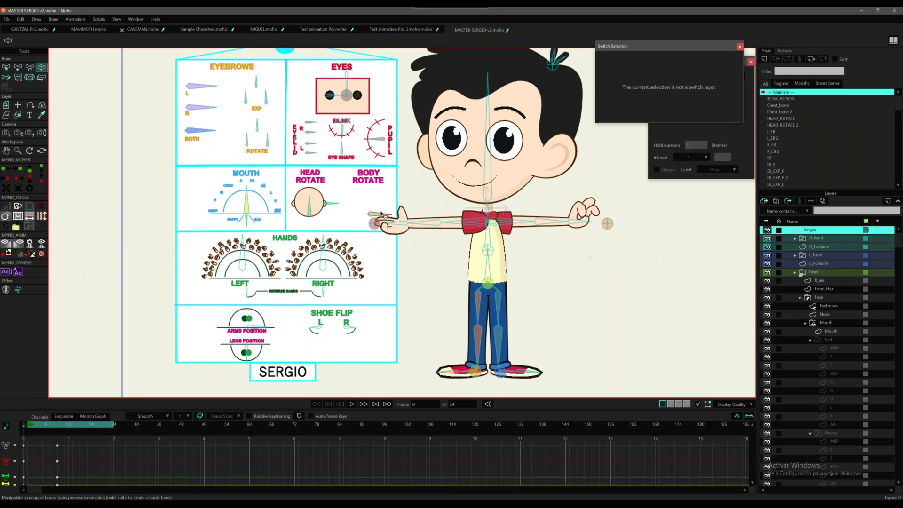
mouse_move(381, 214)
mouse_down()
mouse_move(377, 199)
mouse_move(387, 212)
mouse_up()
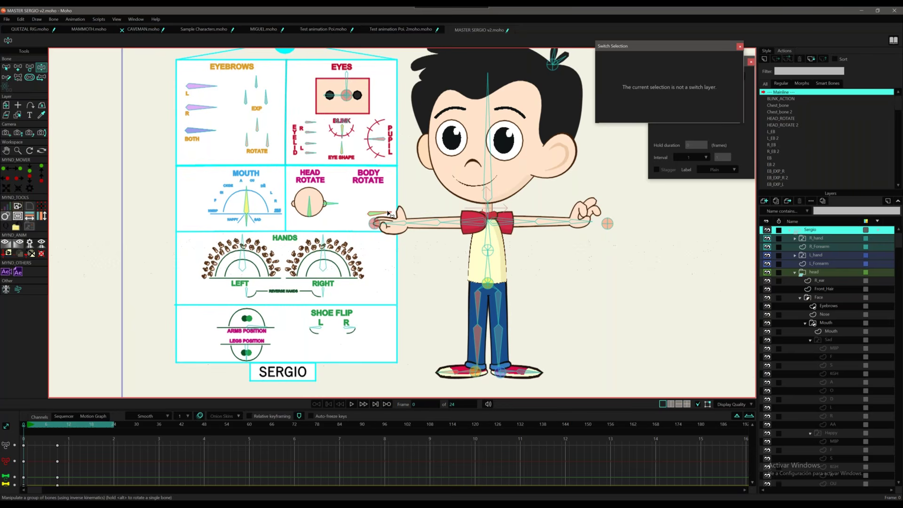
drag(388, 213, 388, 212)
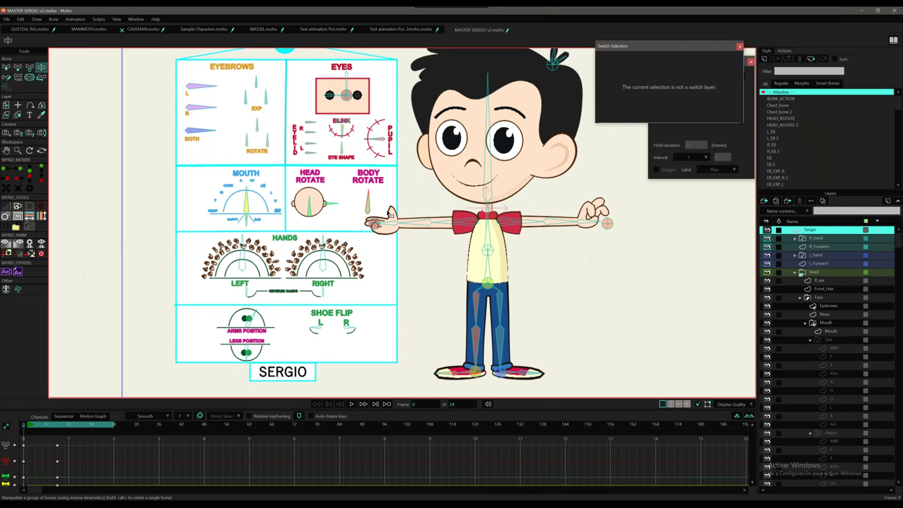
drag(369, 193, 366, 192)
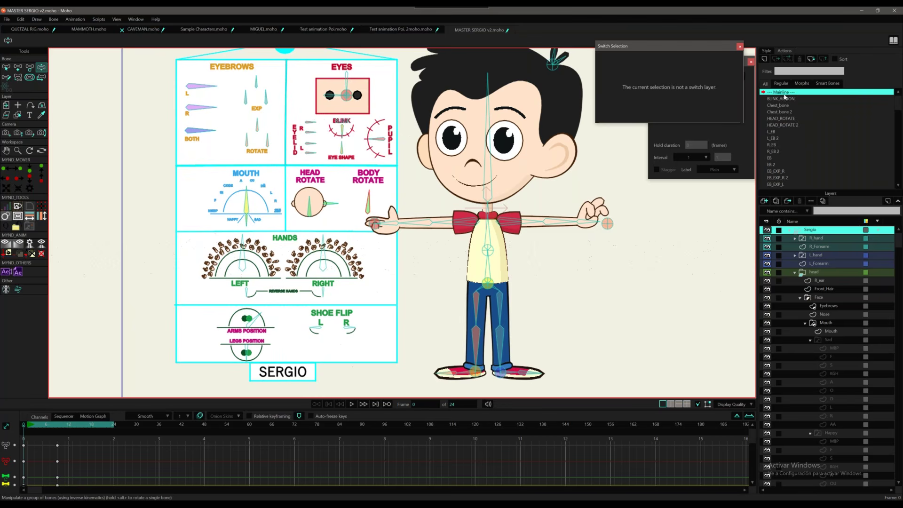
mouse_move(368, 196)
mouse_down()
mouse_move(354, 194)
mouse_move(386, 201)
mouse_move(371, 191)
mouse_up()
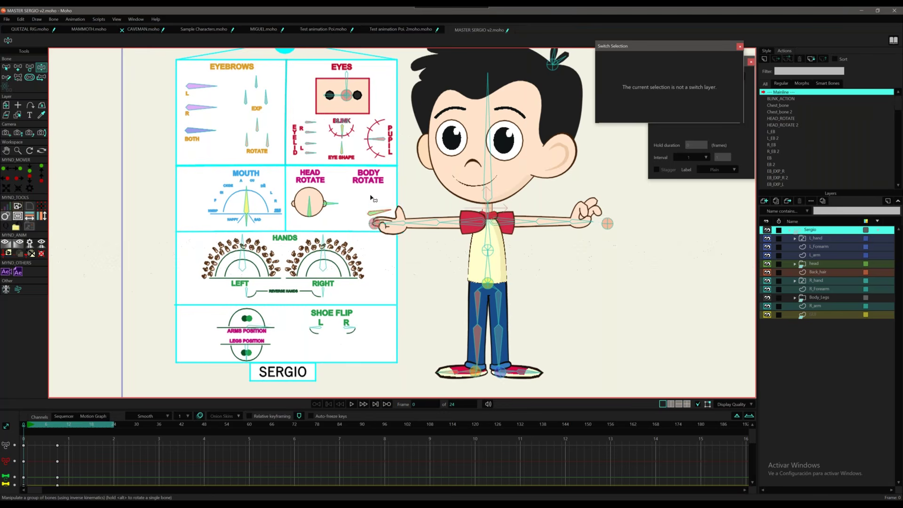
drag(372, 198, 360, 267)
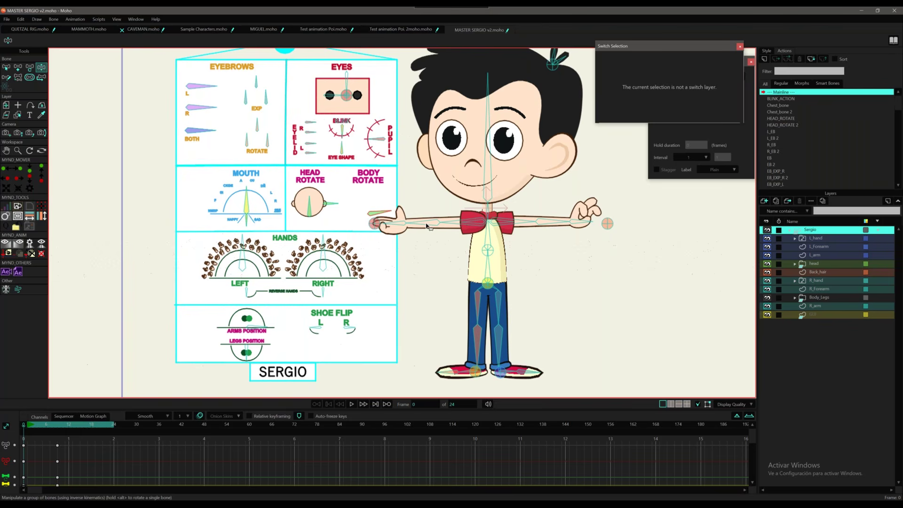
Lower Sergio's screen-left arm at frame 0, adjust the Body Rotate control bone and select the Arms Position control bone.
drag(451, 227, 459, 292)
mouse_move(387, 210)
mouse_down()
mouse_move(379, 193)
mouse_move(386, 207)
mouse_move(373, 192)
mouse_move(387, 204)
mouse_move(356, 193)
mouse_move(390, 206)
mouse_up()
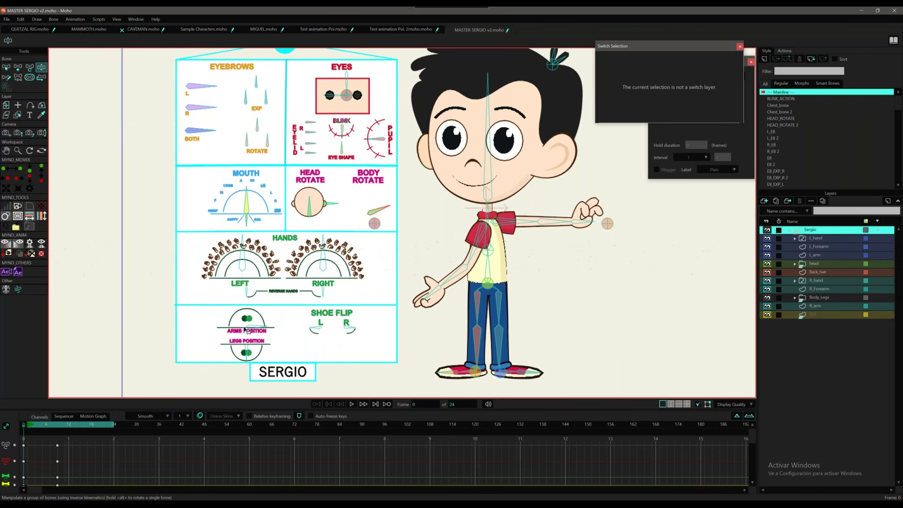
click(263, 328)
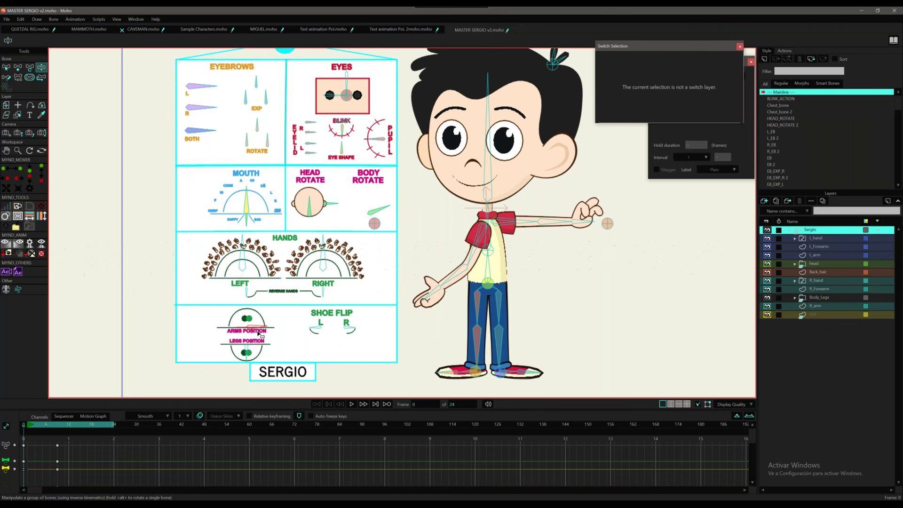
Go to frame 9, rotate the Body Rotate control bone toward the character and swing the Arms Position control bone along its arc.
click(58, 425)
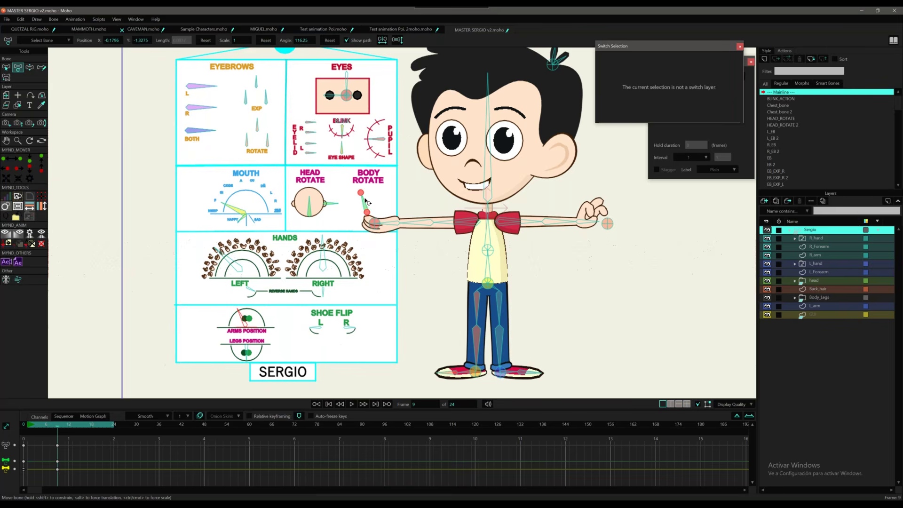
drag(364, 201, 381, 206)
key(z)
drag(240, 314, 260, 327)
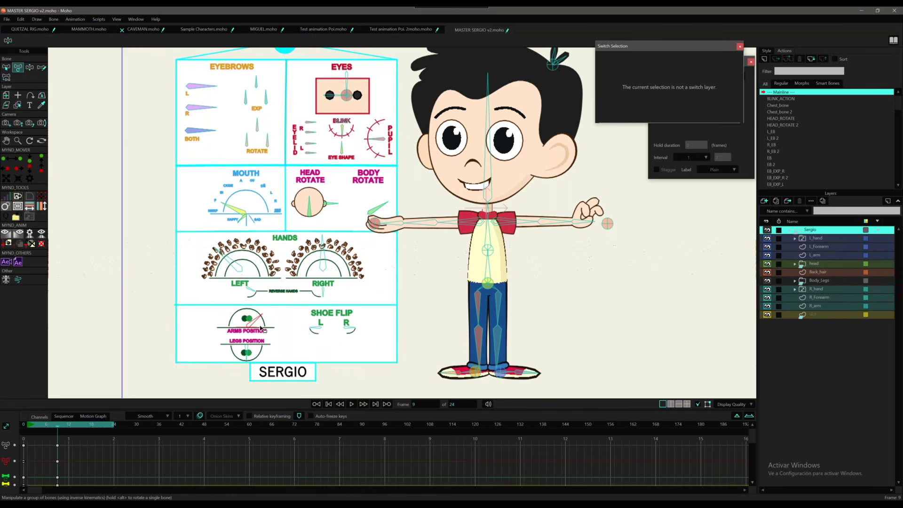
click(261, 328)
drag(260, 328, 253, 310)
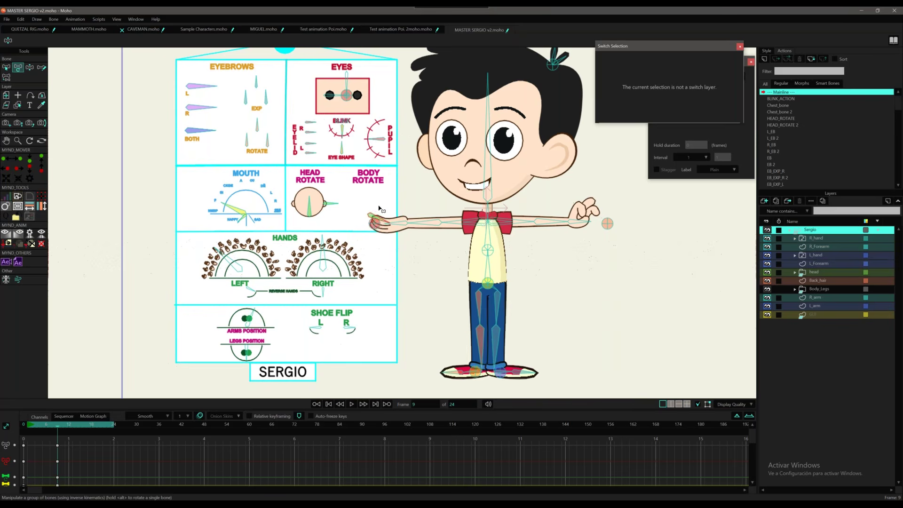
Alternate between the Body Rotate and Arms Position control bones at frame 9 to test the torso turn with different arm orders.
drag(379, 208, 384, 227)
drag(250, 313, 266, 326)
drag(370, 219, 385, 233)
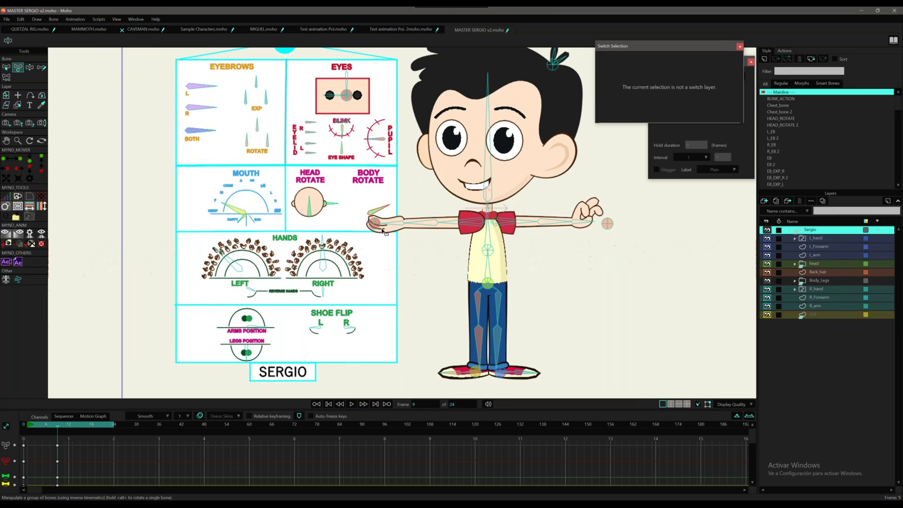
drag(495, 208, 514, 228)
drag(276, 347, 302, 298)
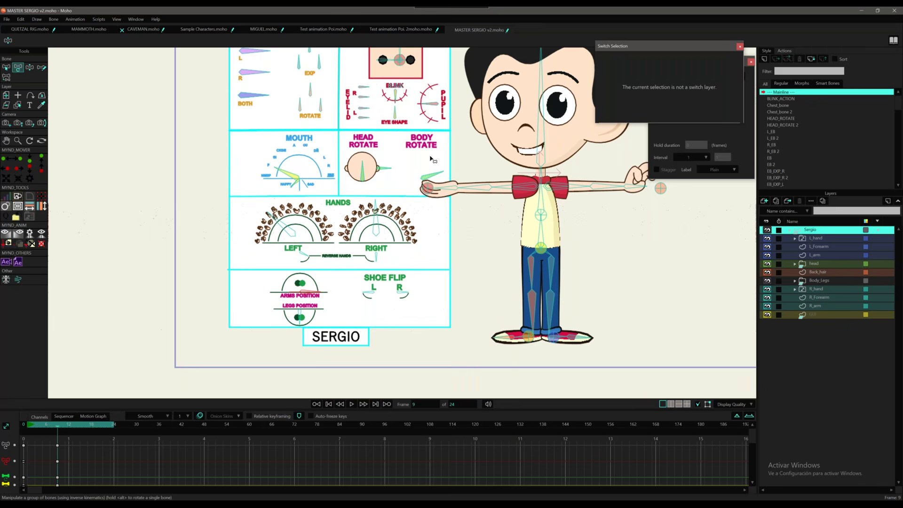
mouse_move(438, 178)
mouse_down()
mouse_move(414, 187)
mouse_move(441, 177)
mouse_move(440, 165)
mouse_up()
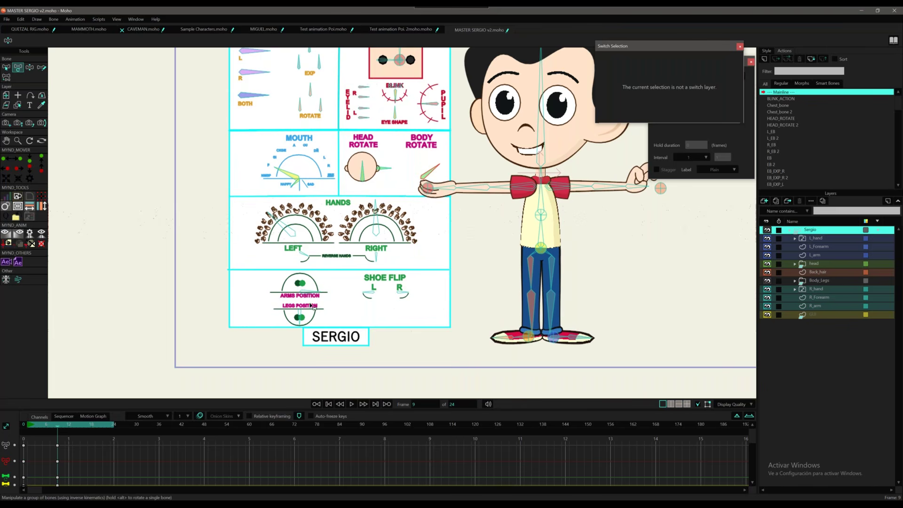
Undo the last control bone changes, then rotate Body Rotate toward the character and set the Arms Position bone nearly horizontal.
key(ctrl+z)
key(ctrl+z)
key(ctrl+z)
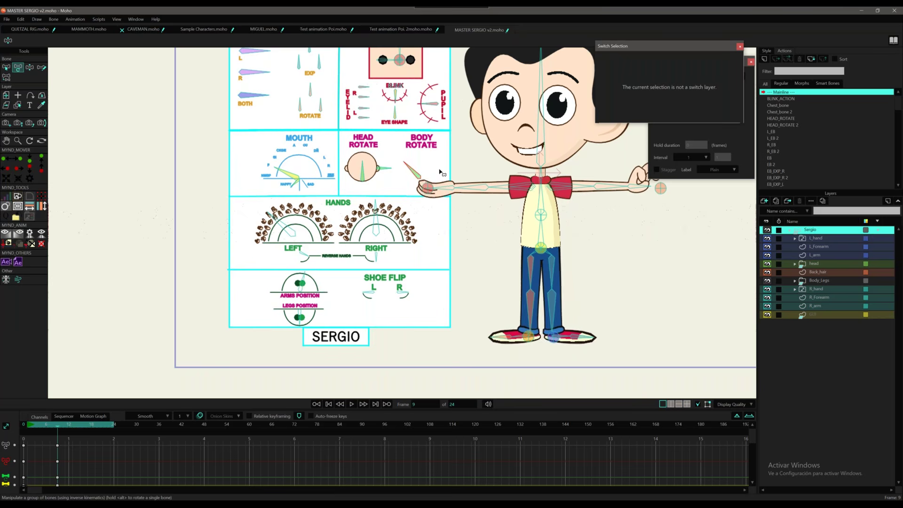
mouse_move(441, 173)
mouse_down()
mouse_move(419, 178)
mouse_move(442, 175)
mouse_up()
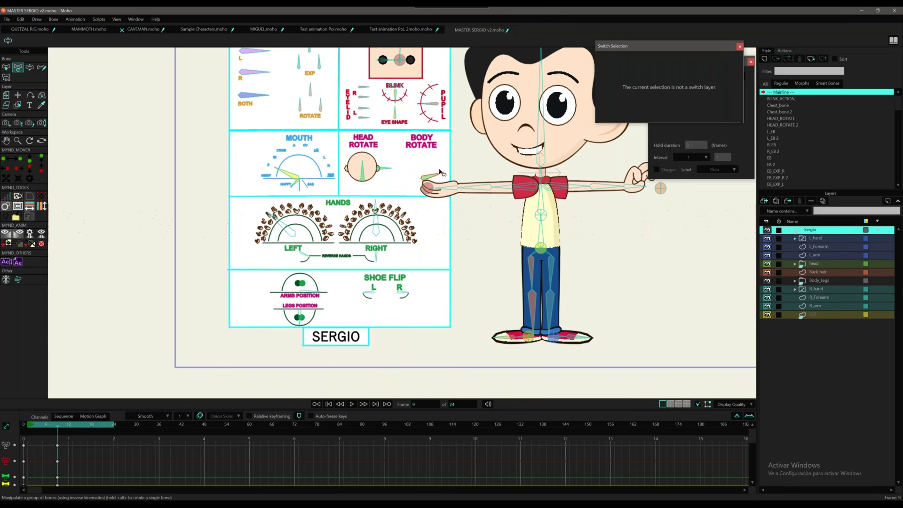
click(302, 296)
key(t)
mouse_move(315, 294)
mouse_down()
mouse_move(302, 276)
mouse_move(314, 295)
mouse_up()
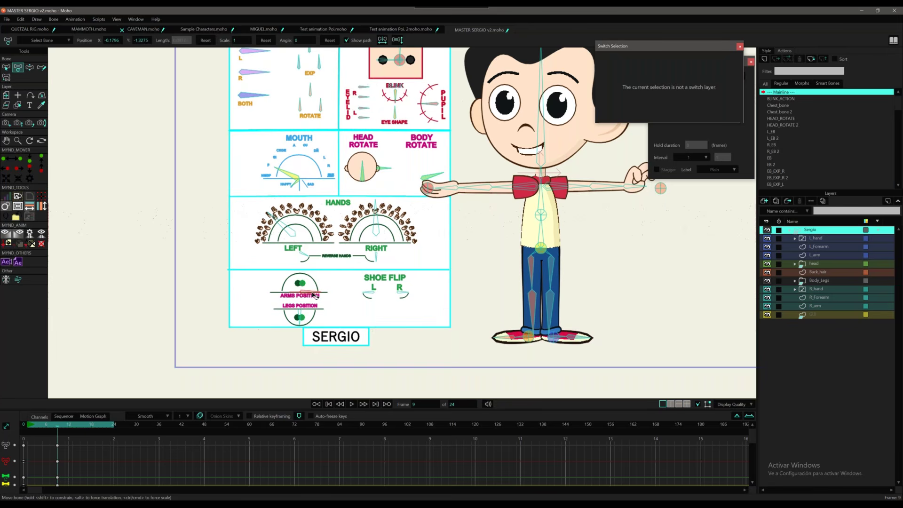
Swing the Blink control bone in the Eyes section of Sergio's control board to test the eyelids.
click(368, 221)
drag(482, 237, 412, 322)
click(434, 225)
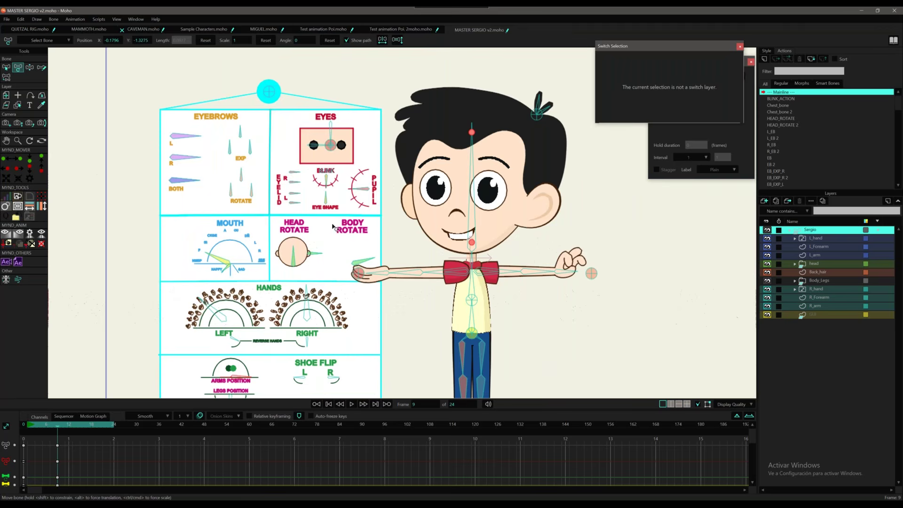
key(z)
drag(326, 187, 333, 183)
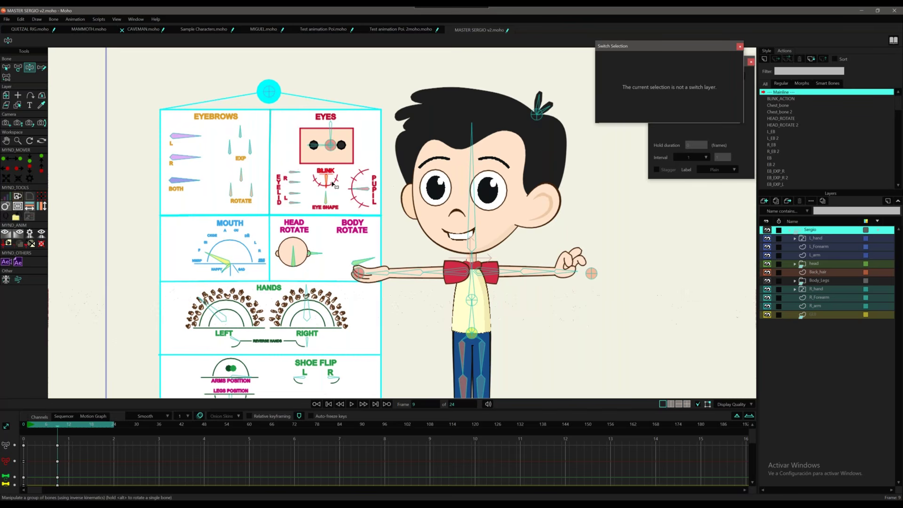
drag(327, 187, 327, 187)
Switch to the QUETZAL RIG.moho document and scrub its timeline to frame 5.
click(32, 30)
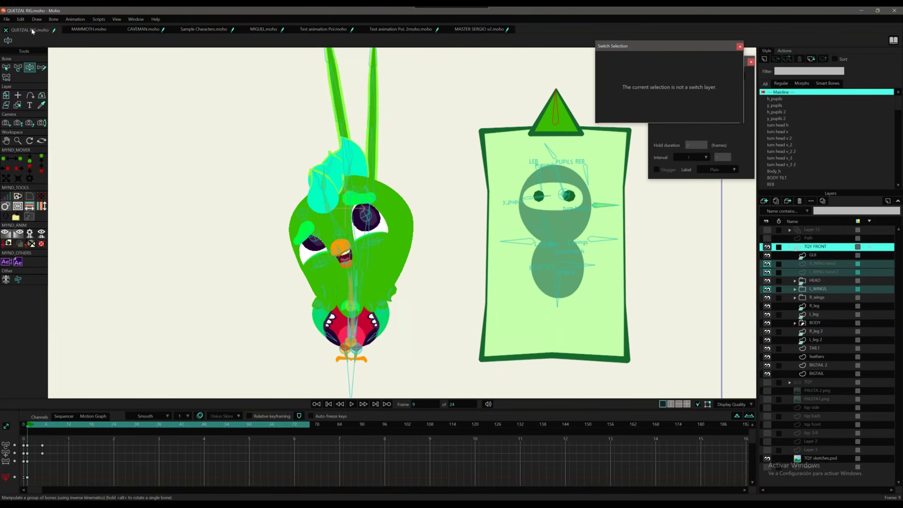
click(32, 427)
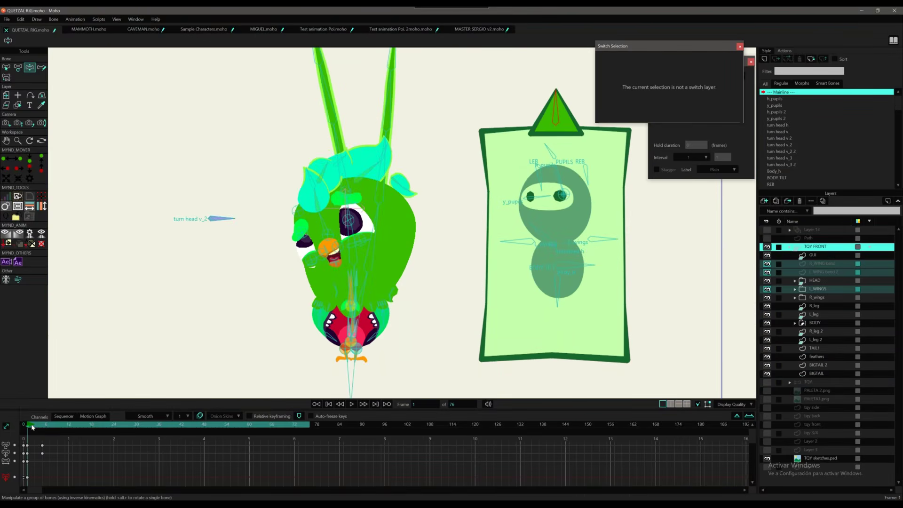
drag(32, 426, 43, 426)
Rotate the PUPILS and turn head h control bones and adjust the face so the bird's head looks forward.
mouse_move(553, 153)
mouse_down()
mouse_move(542, 157)
mouse_move(551, 151)
mouse_up()
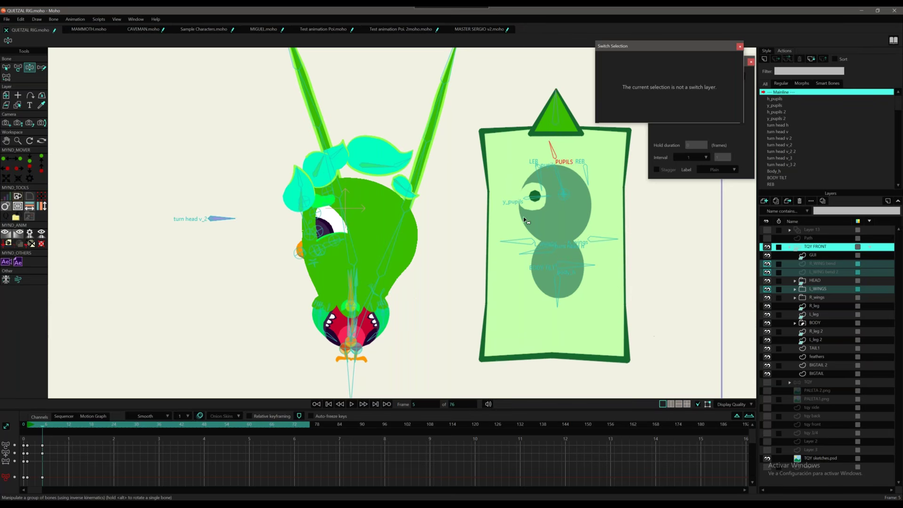
click(537, 250)
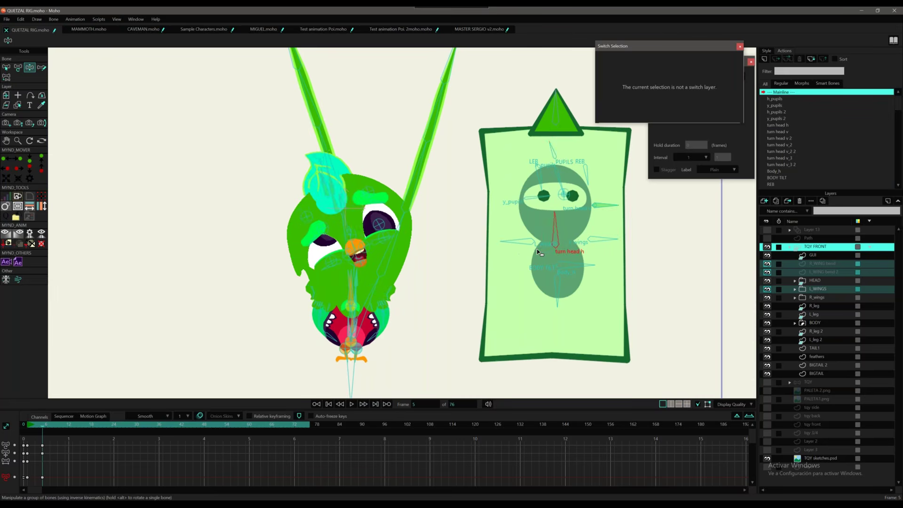
drag(537, 249, 536, 249)
drag(338, 223, 387, 257)
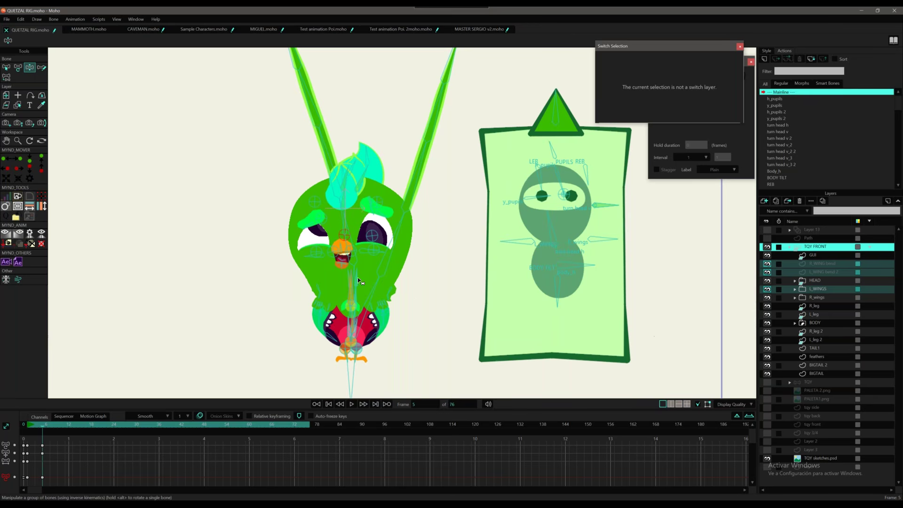
Reposition both of the bird's pupil bones inside the eyes.
drag(321, 220, 316, 236)
key(t)
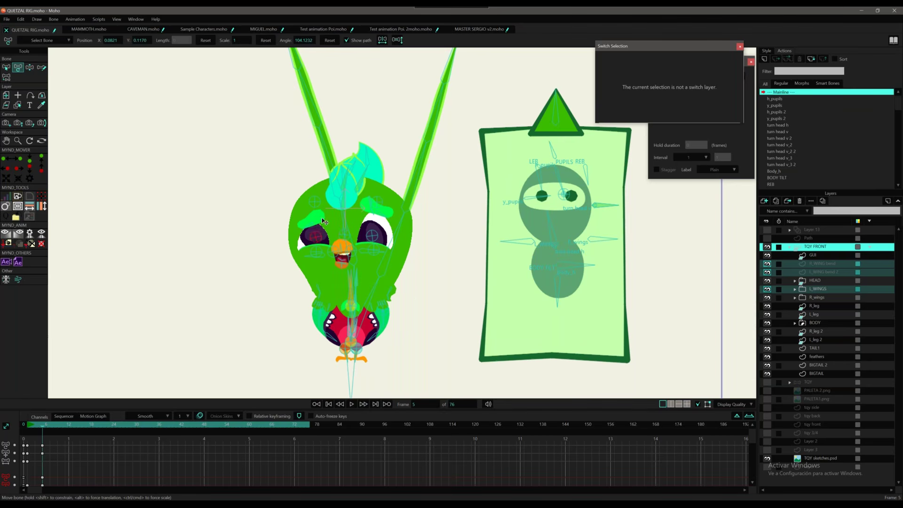
mouse_move(372, 235)
mouse_down()
mouse_move(375, 229)
mouse_move(372, 236)
mouse_up()
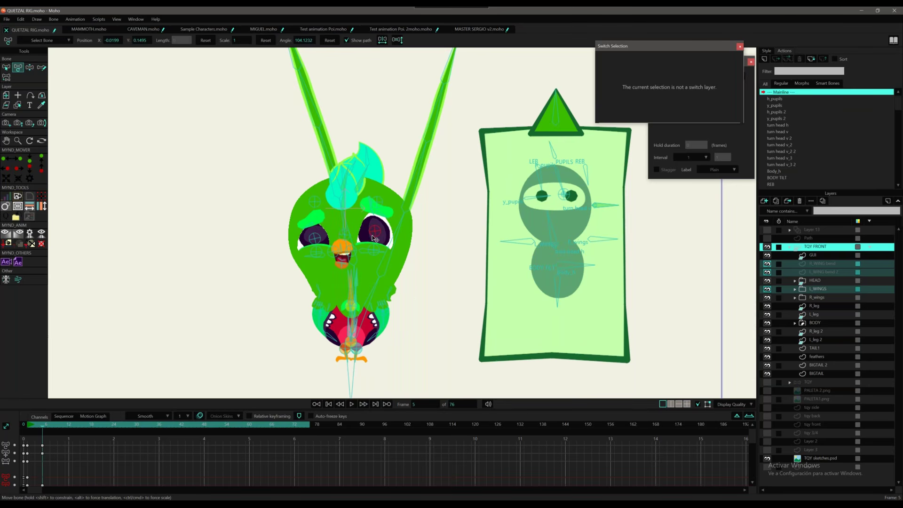
click(315, 239)
Nudge the bone at the base of the bird's head to shift the whole head slightly.
key(z)
key(t)
mouse_move(348, 309)
mouse_down()
mouse_move(348, 301)
mouse_move(346, 308)
mouse_up()
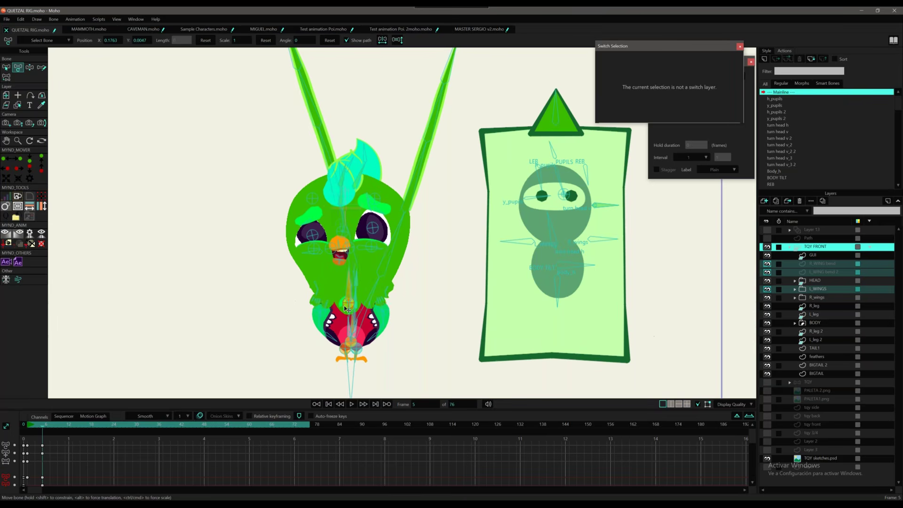
key(z)
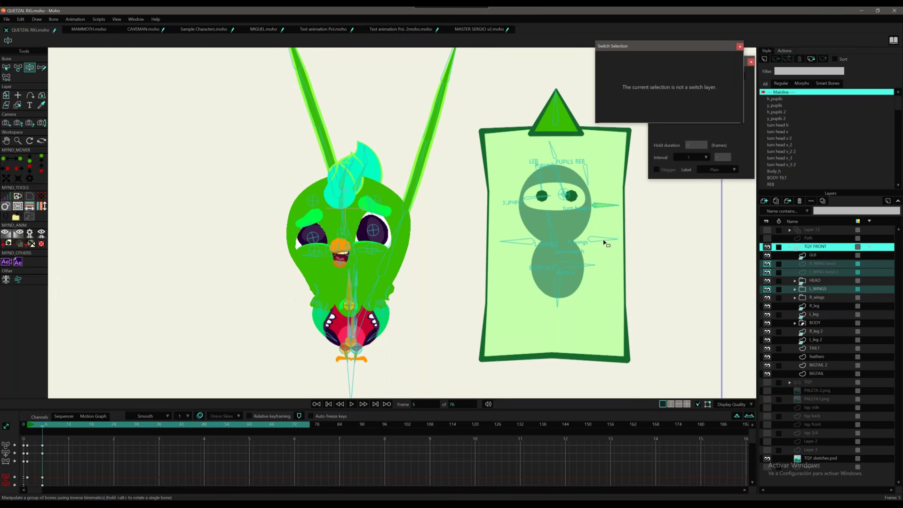
Swing the R_wings control bone and its opposite counterpart upward to open both wings, and tilt the bird's head slightly.
mouse_move(606, 243)
mouse_down()
mouse_move(611, 238)
mouse_move(607, 244)
mouse_up()
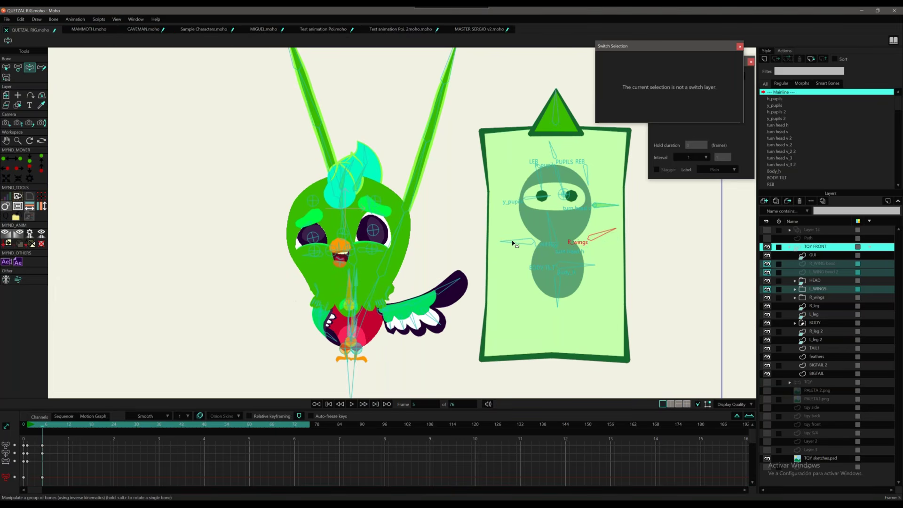
drag(516, 244, 514, 244)
drag(342, 306, 301, 229)
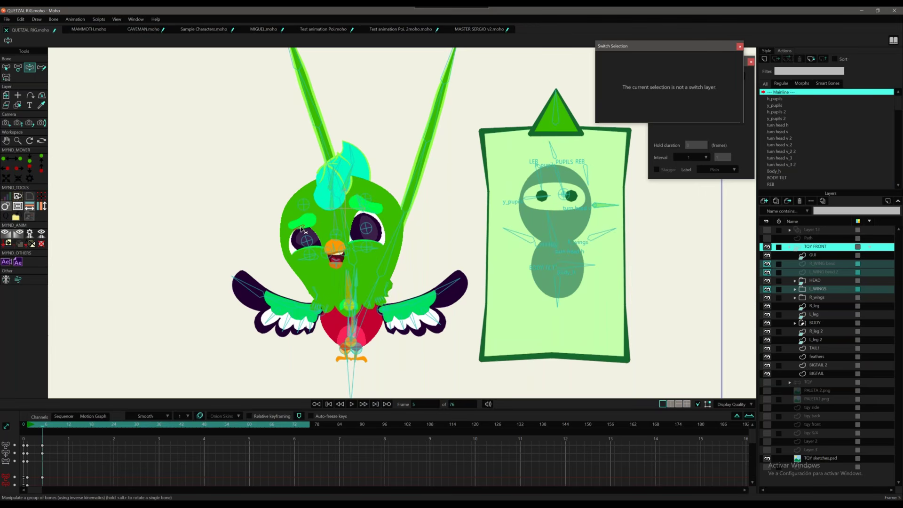
Raise the bird's screen-left eyebrow bone and adjust the other eyebrow bone.
key(t)
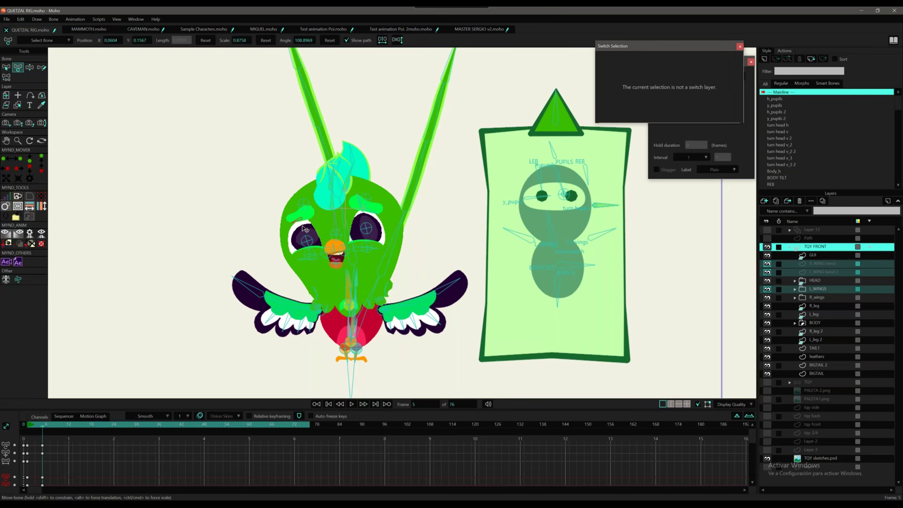
click(368, 211)
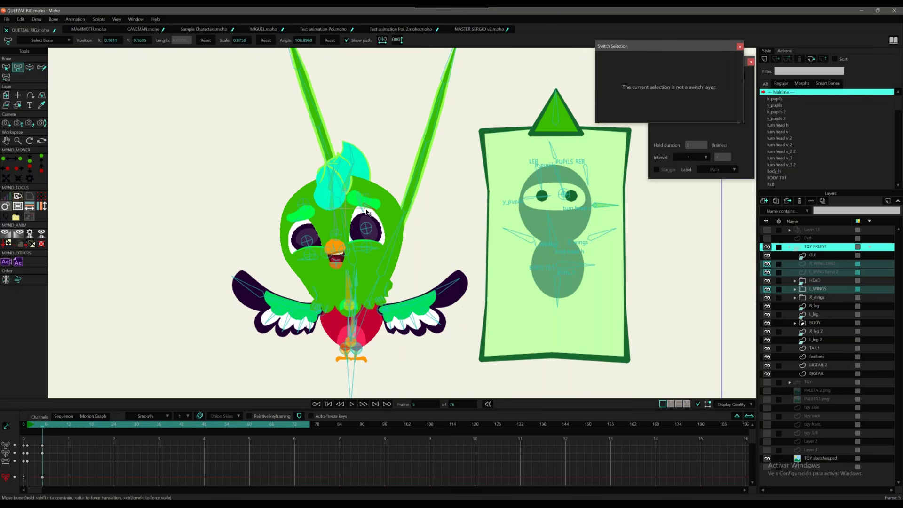
key(z)
Move the shoulder bones of both wings inward, closer to the bird's body.
click(323, 315)
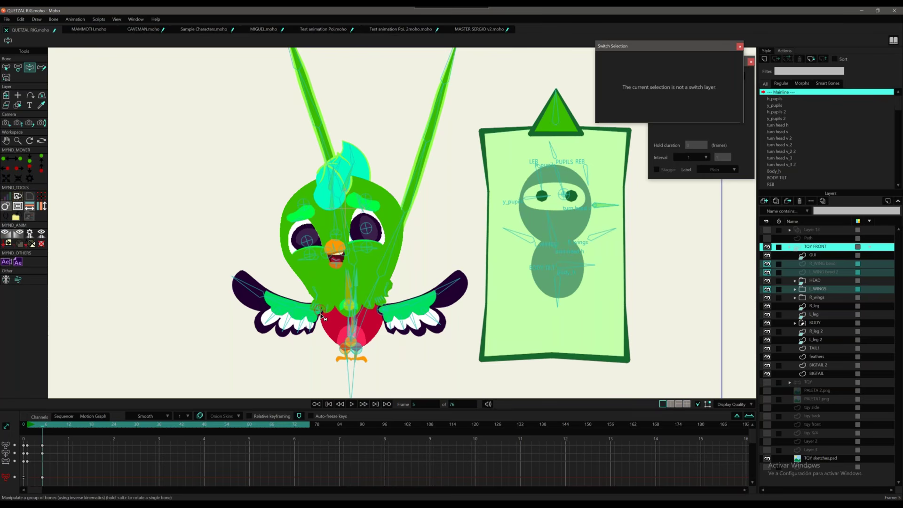
key(t)
drag(322, 311, 379, 311)
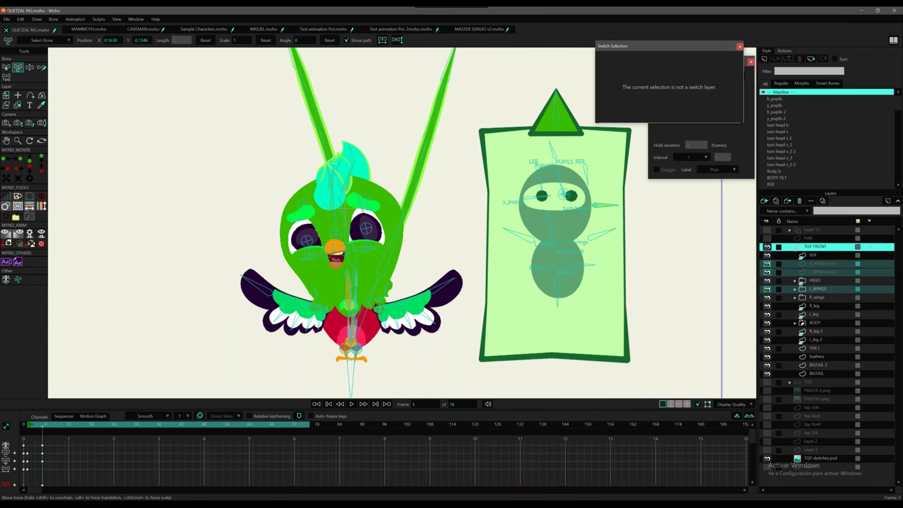
Rotate the Body_h and BODY TILT control bones on the bird's control board to test the body turn and tilt.
key(z)
mouse_move(559, 301)
mouse_down()
mouse_move(547, 301)
mouse_move(559, 300)
mouse_up()
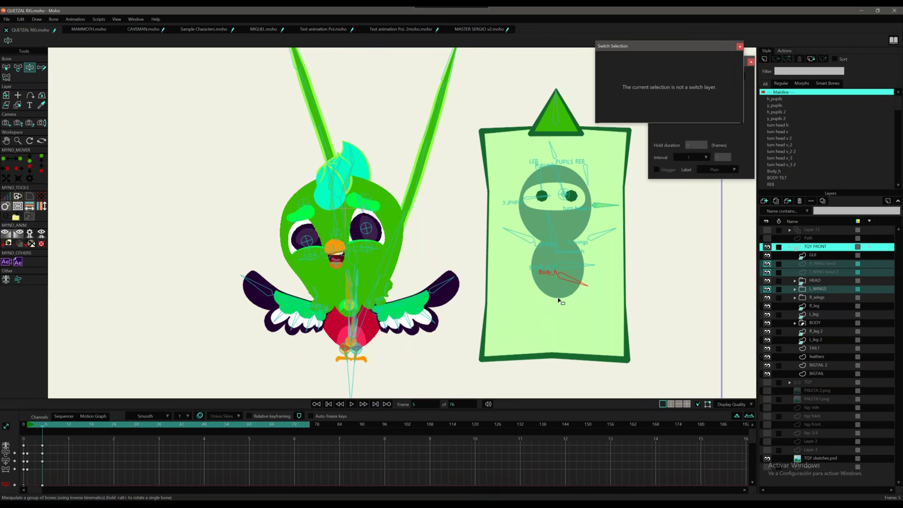
mouse_move(583, 268)
mouse_down()
mouse_move(578, 283)
mouse_move(578, 246)
mouse_move(583, 269)
mouse_up()
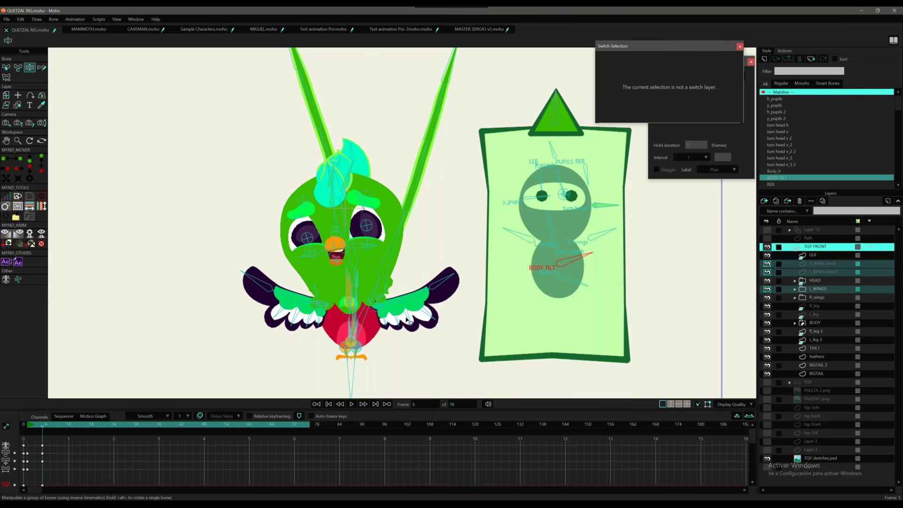
Rotate the tail bones at the bird's hips so the long tail feathers swing out behind the screen-right wing.
scroll(352, 341, up, 2)
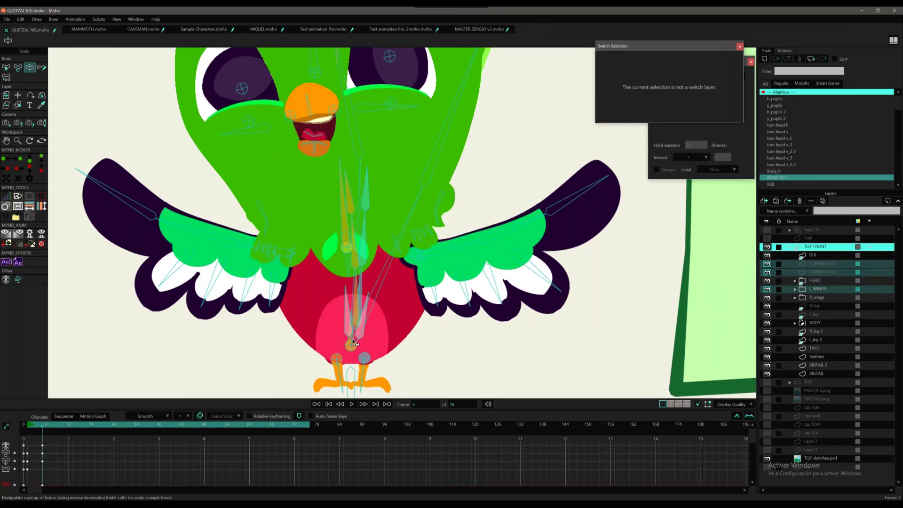
click(352, 340)
drag(351, 339, 354, 351)
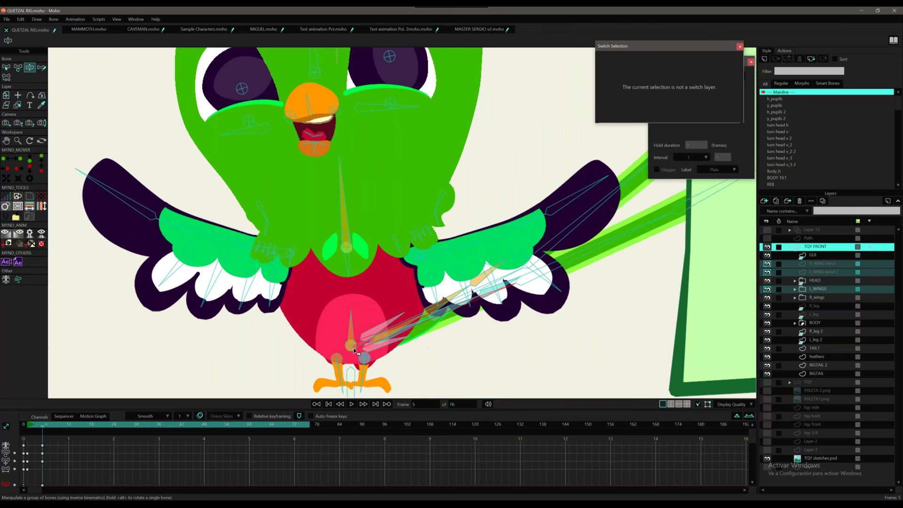
Move the lower body bone above the bird's legs to test how the torso and tail follow.
key(t)
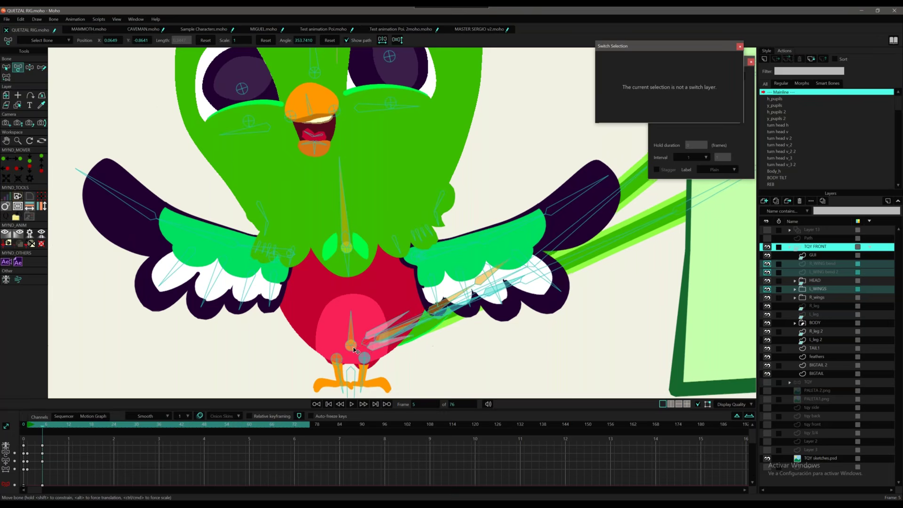
drag(349, 328, 349, 327)
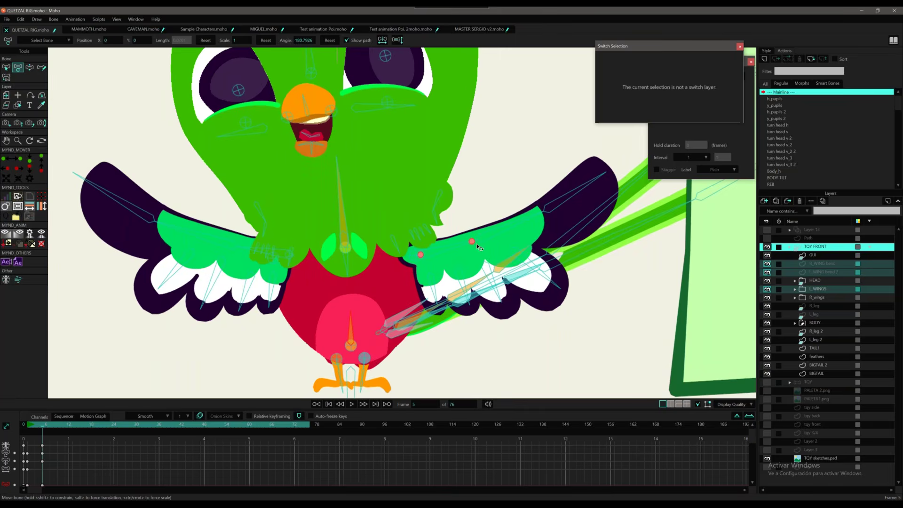
scroll(472, 240, down, 5)
scroll(471, 237, up, 3)
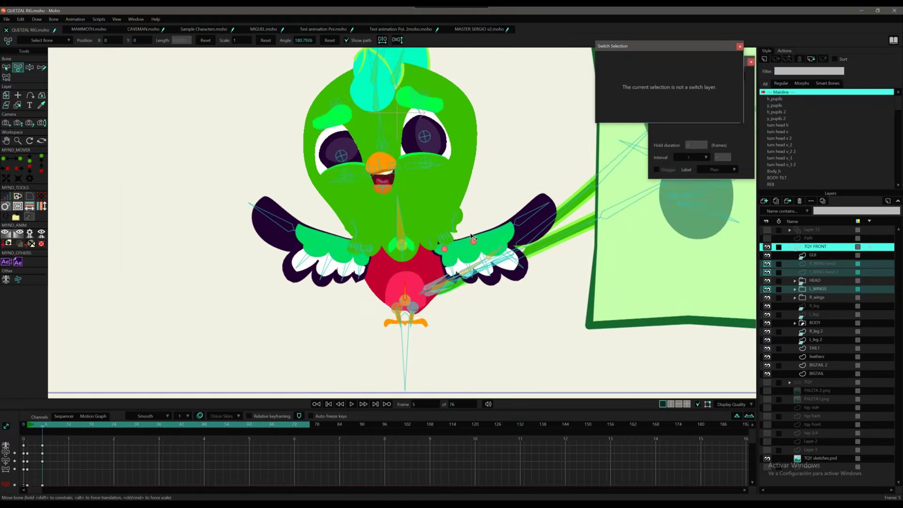
Test moving the pupil bone of the bird's screen-right eye and undo the last small adjustment.
scroll(472, 237, down, 2)
scroll(472, 237, up, 2)
drag(472, 238, 306, 284)
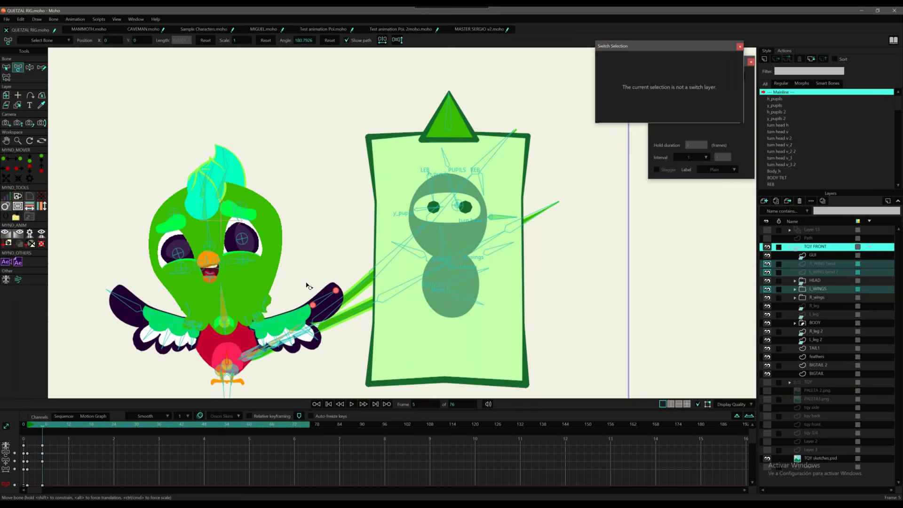
click(244, 232)
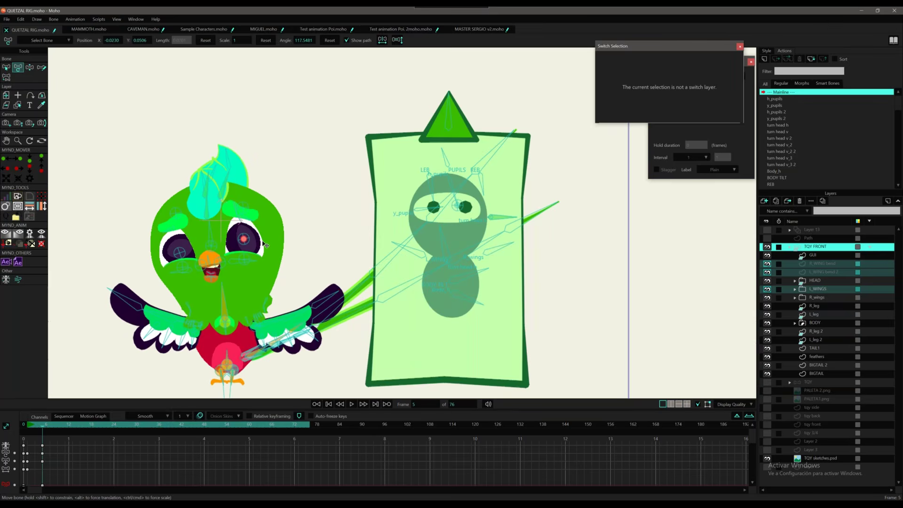
scroll(265, 245, down, 3)
scroll(265, 245, up, 1)
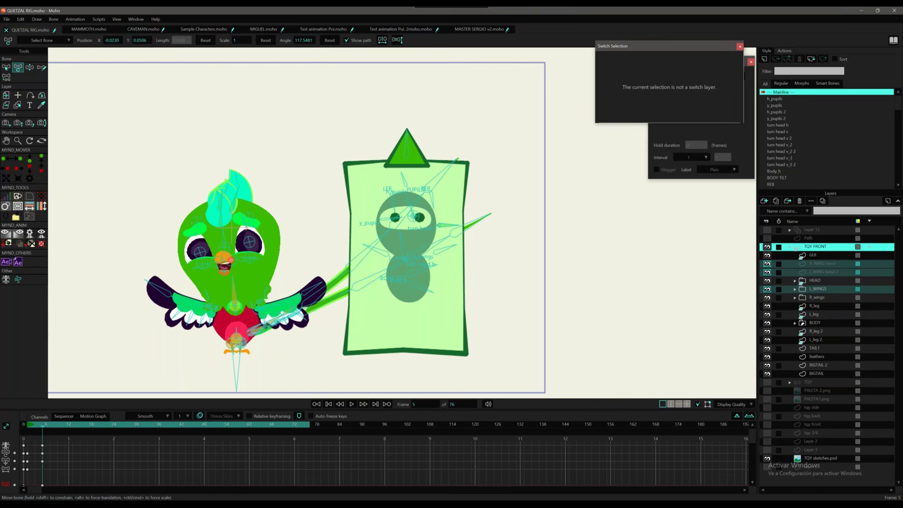
scroll(225, 264, up, 2)
mouse_move(263, 252)
mouse_down()
mouse_move(256, 275)
mouse_move(263, 250)
mouse_up()
key(ctrl+z)
Raise the lower eyelid bone of the bird's screen-left eye and adjust the eyebrow and beak bones to test a squinting expression.
click(195, 262)
drag(197, 263, 191, 228)
click(189, 218)
click(266, 213)
drag(262, 206, 229, 266)
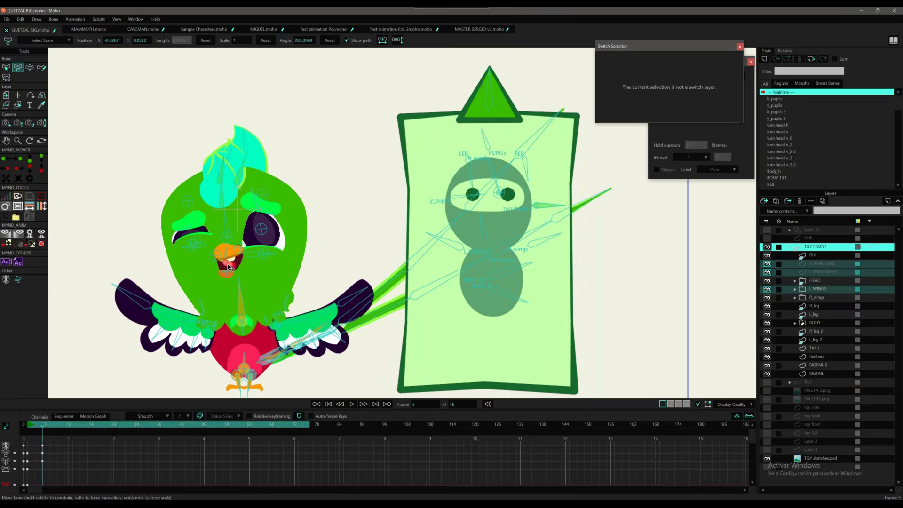
scroll(286, 270, up, 5)
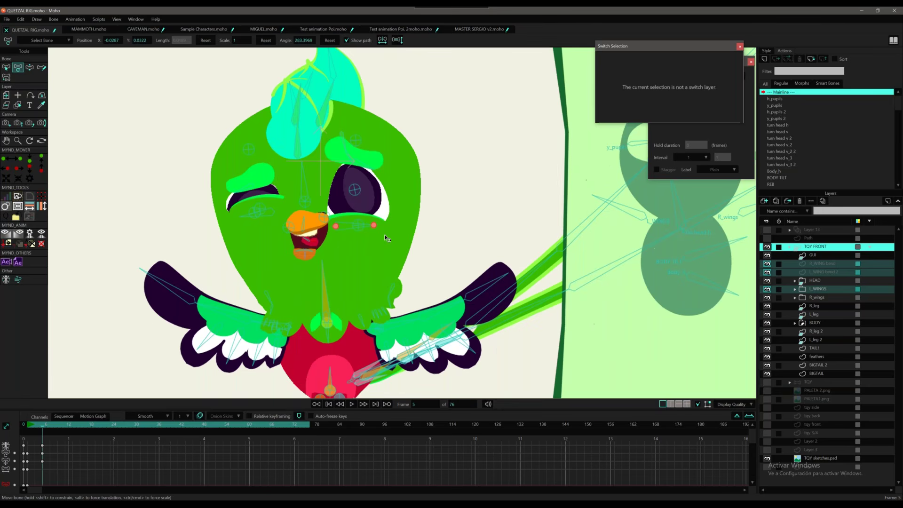
Reopen the screen-left eye by moving its upper eyelid bone up and its lower eyelid bone down.
key(z)
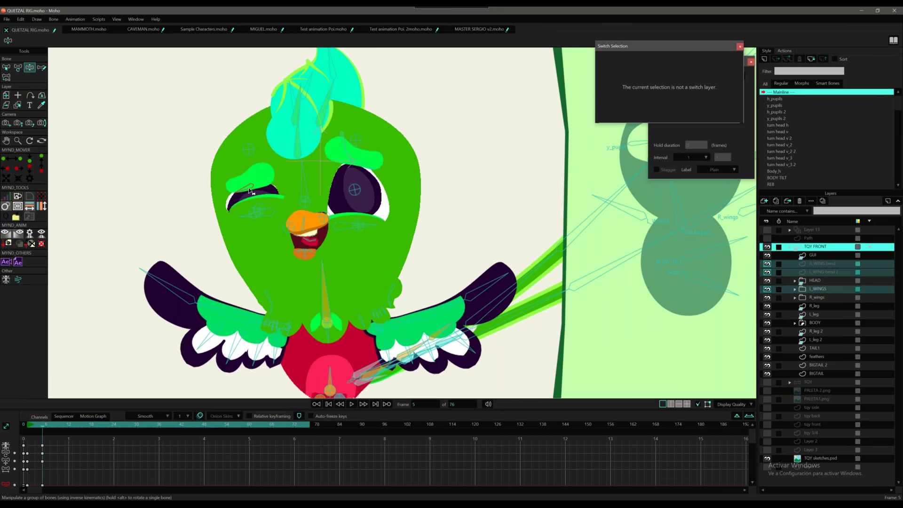
key(t)
drag(245, 187, 241, 177)
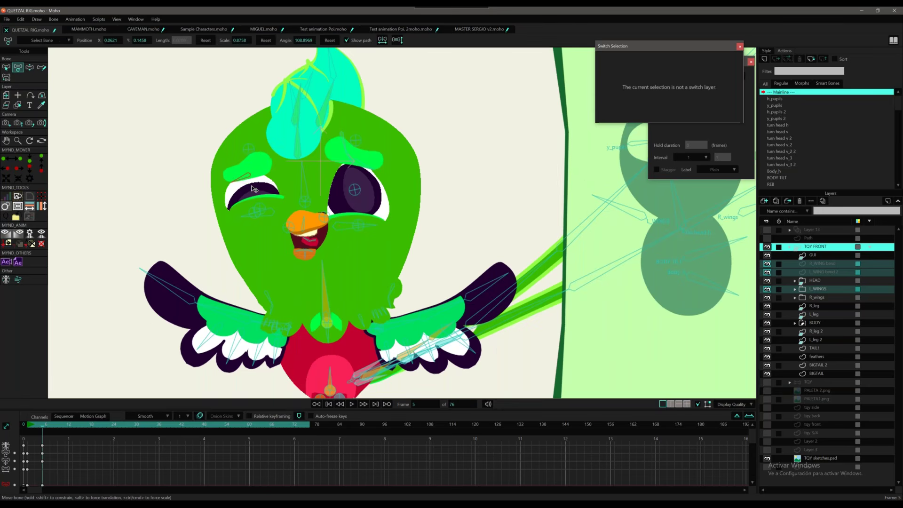
drag(267, 214, 276, 227)
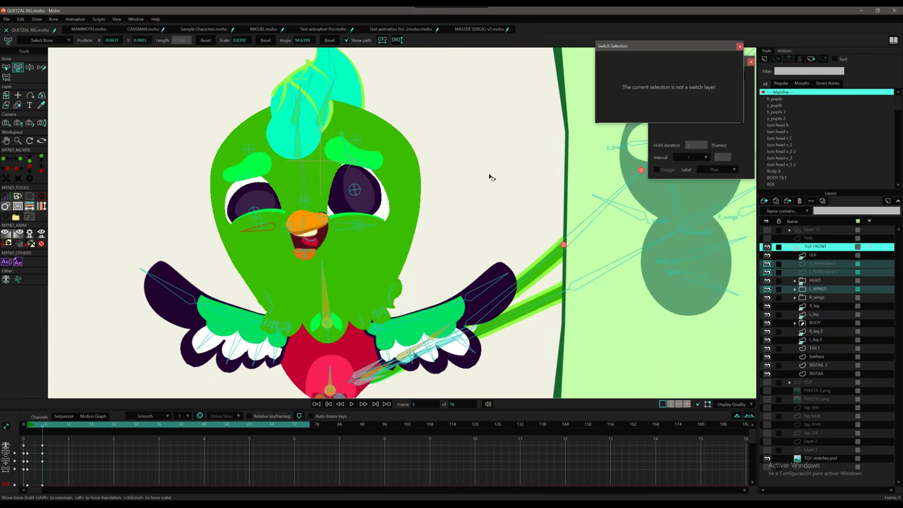
Rotate the tail bones at the bird's hips so the long feathers swing down below the screen-right wing.
scroll(491, 177, down, 4)
scroll(491, 177, up, 1)
drag(400, 203, 273, 238)
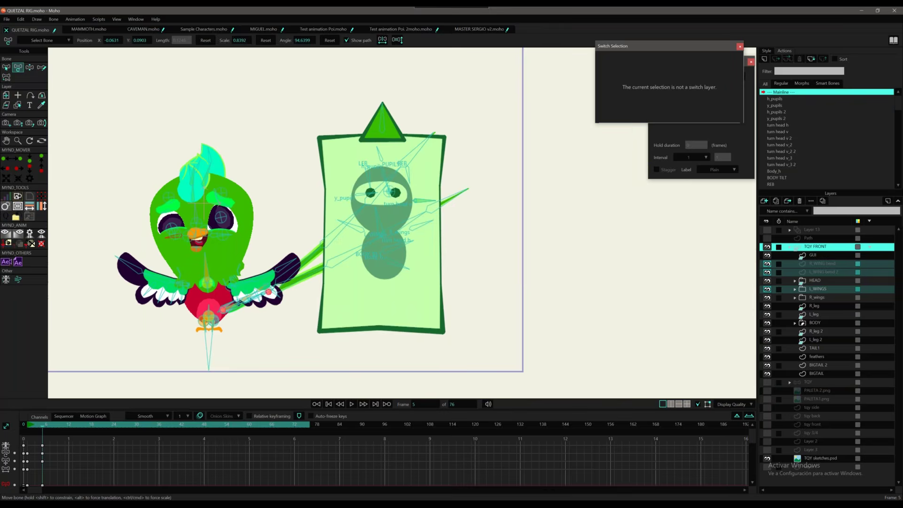
key(z)
drag(238, 308, 232, 309)
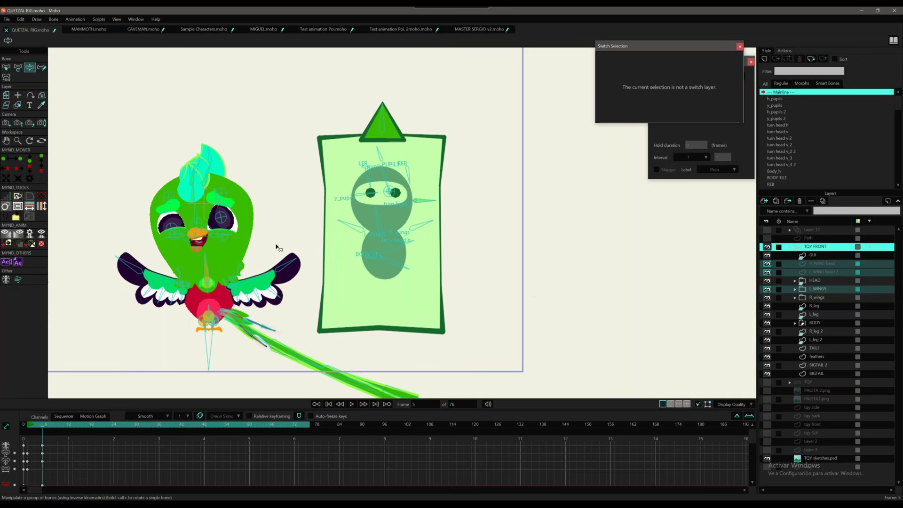
Rotate the neck bone above the bird's chest to test how the head swings sideways.
drag(273, 266, 387, 269)
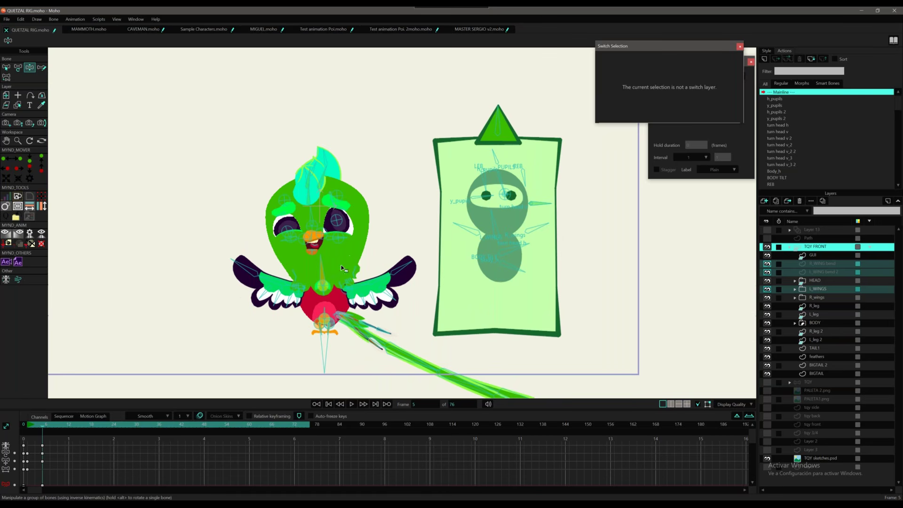
drag(323, 274, 326, 276)
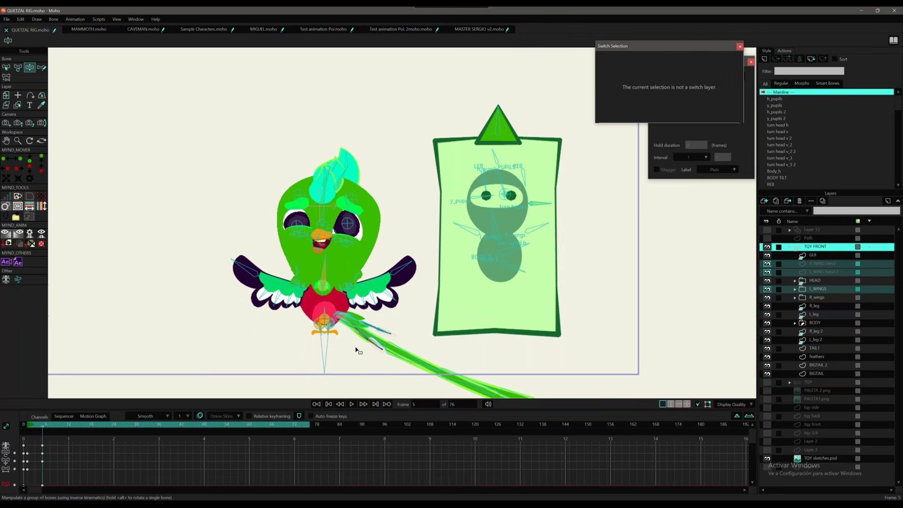
scroll(356, 351, up, 5)
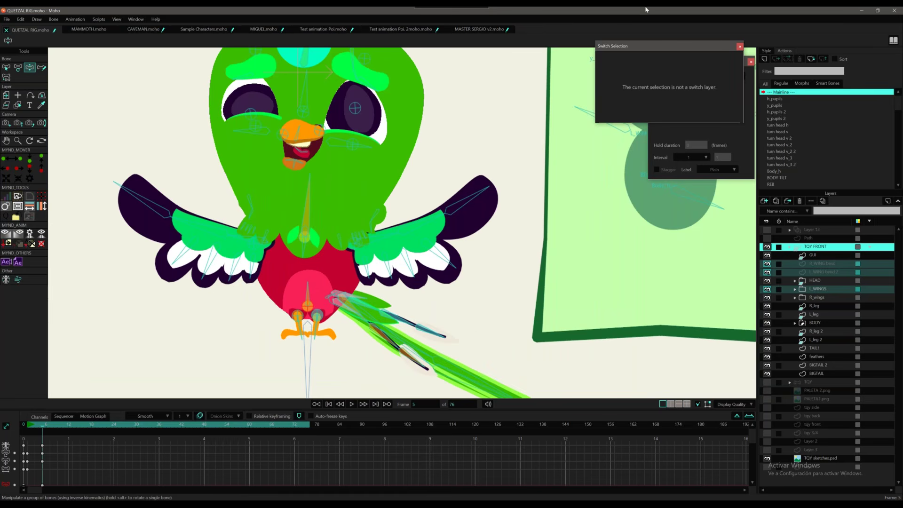
Switch to the Test animation Poi. 2moho file, go to frame 0 and select the Body layer inside the donkey's Body group.
click(412, 29)
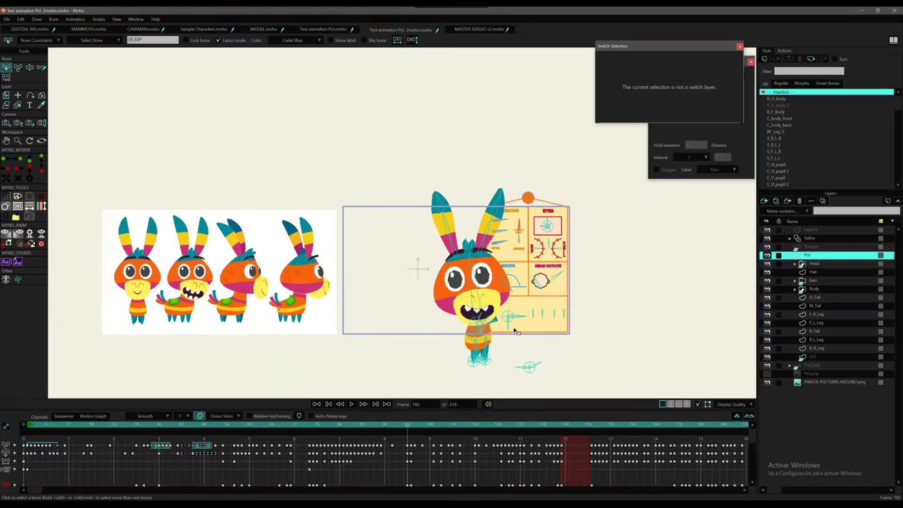
drag(30, 427, 22, 426)
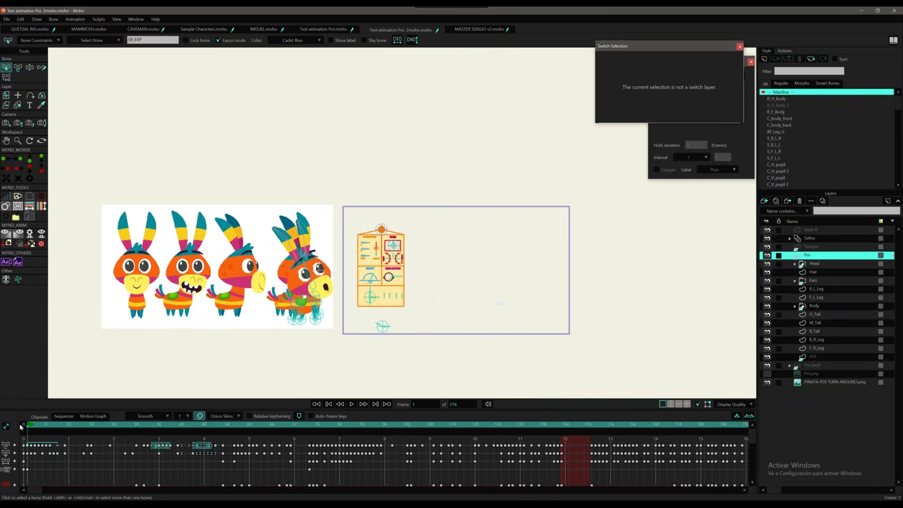
scroll(486, 314, up, 6)
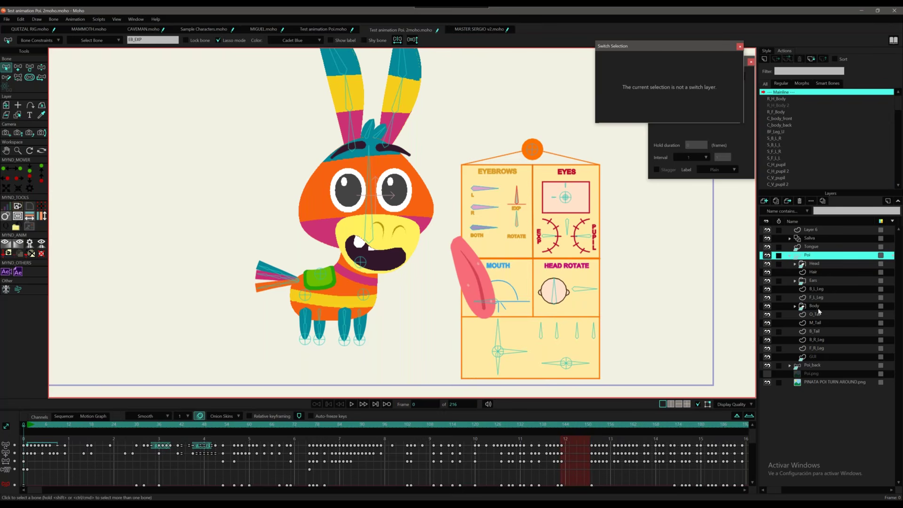
click(796, 306)
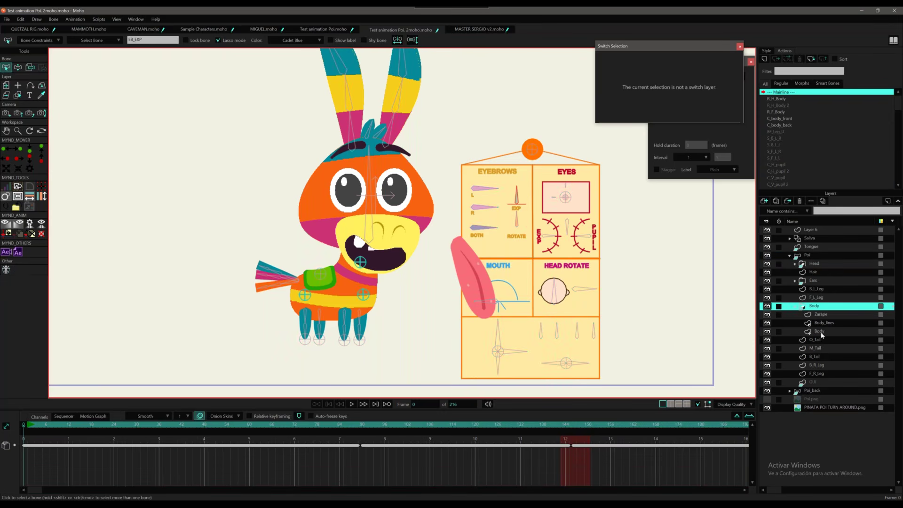
alt+right_click(354, 313)
drag(347, 318, 389, 277)
scroll(389, 277, up, 4)
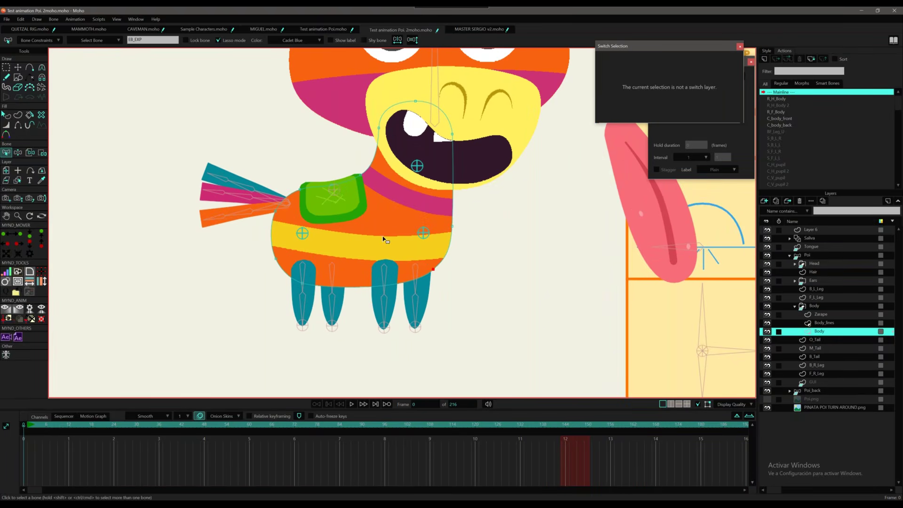
Lasso the donkey's body points at the chest, neck and back to show the areas that the body bones control.
key(g)
mouse_move(429, 283)
mouse_down()
mouse_move(474, 212)
mouse_move(445, 213)
mouse_up()
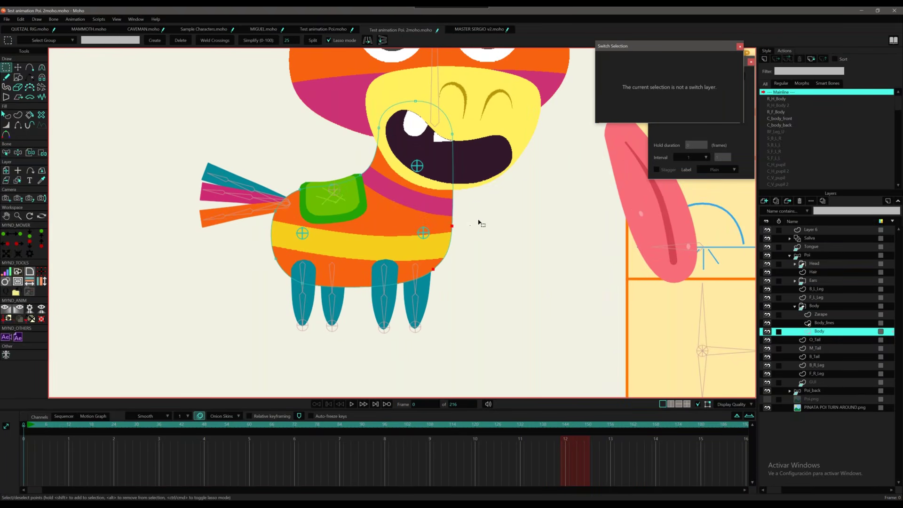
mouse_move(459, 108)
mouse_down()
mouse_move(479, 220)
mouse_move(389, 147)
mouse_move(442, 92)
mouse_move(393, 161)
mouse_move(455, 85)
mouse_up()
mouse_move(324, 168)
mouse_down()
mouse_move(285, 292)
mouse_move(340, 184)
mouse_up()
Select the rear, front and neck point bones of the donkey's body in turn to examine which points each one controls.
key(b)
click(302, 233)
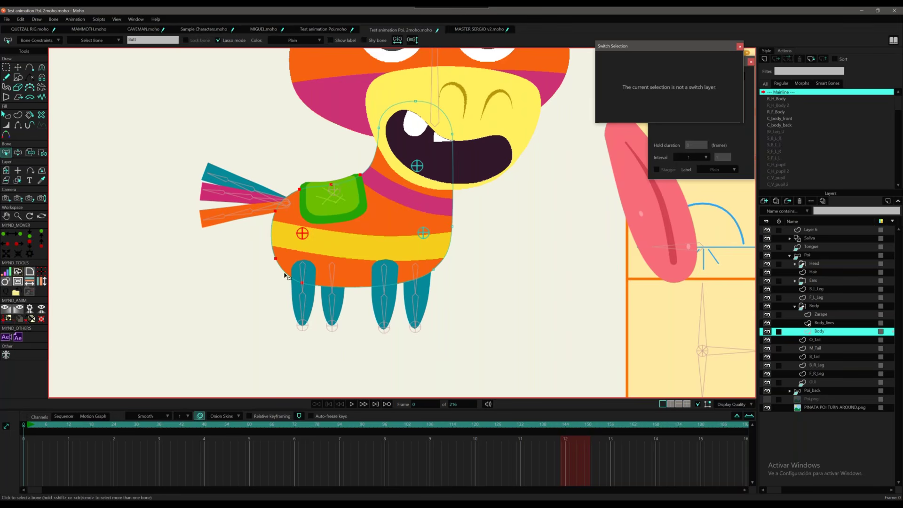
click(425, 235)
click(418, 165)
Switch back to QUETZAL RIG and rotate the bird's neck bone to test the head movement.
click(35, 31)
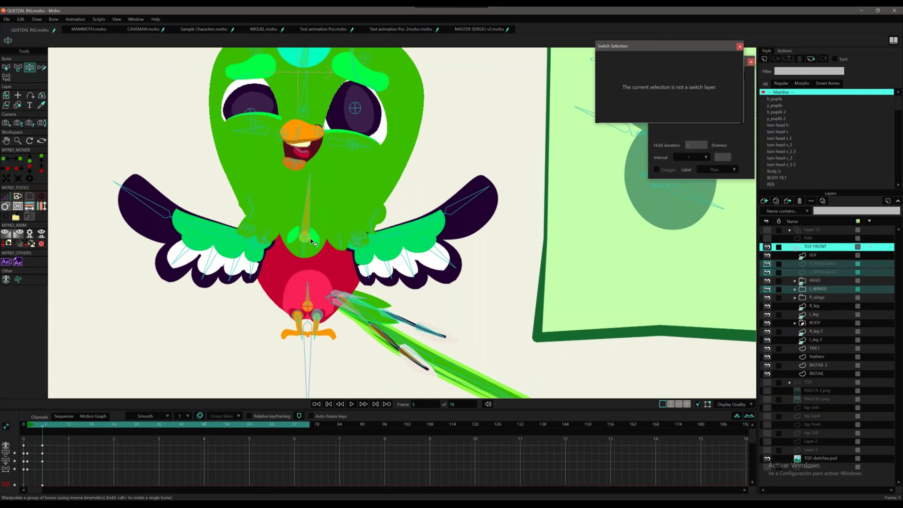
drag(309, 210, 309, 209)
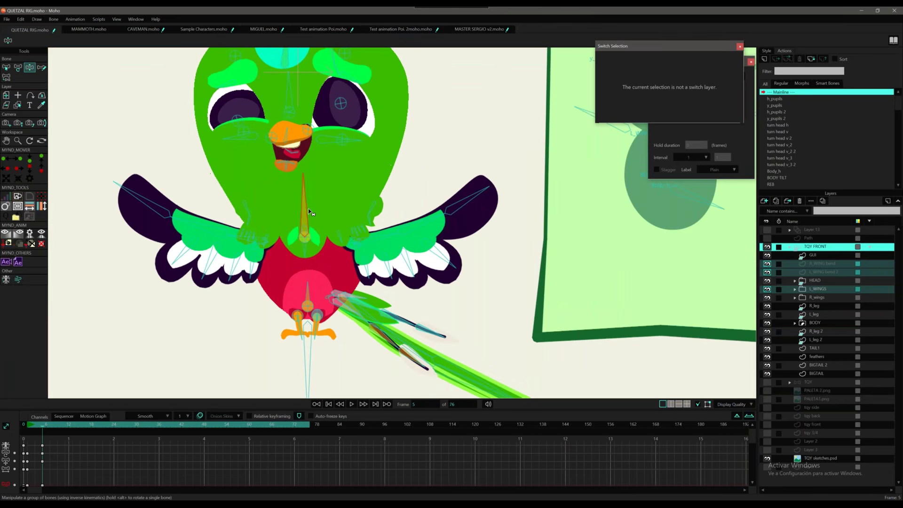
drag(311, 241, 311, 241)
Move the bird's torso bone upward to stretch the body while the legs stay in place.
key(t)
mouse_move(307, 309)
mouse_down()
mouse_move(305, 234)
mouse_move(306, 309)
mouse_up()
drag(306, 260, 306, 246)
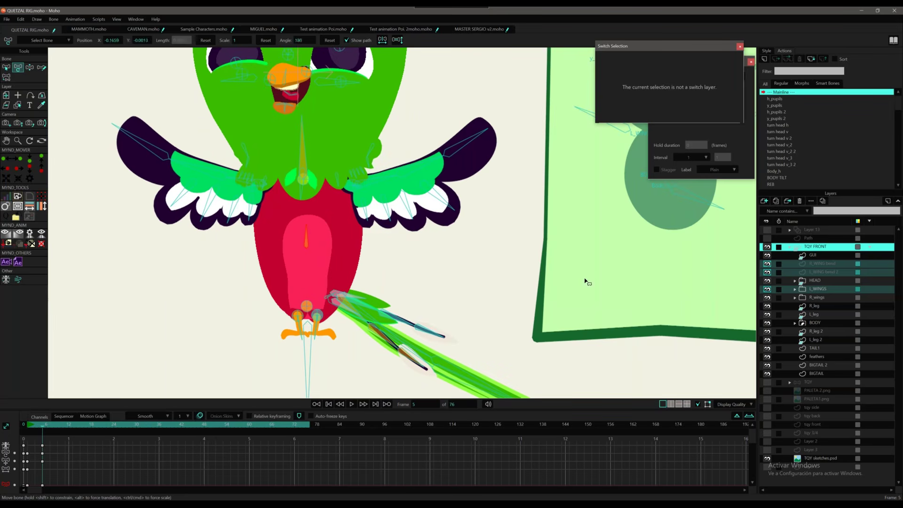
Select the BODY layer inside the BODY group and examine the points controlled by the torso bone at the belly.
key(b)
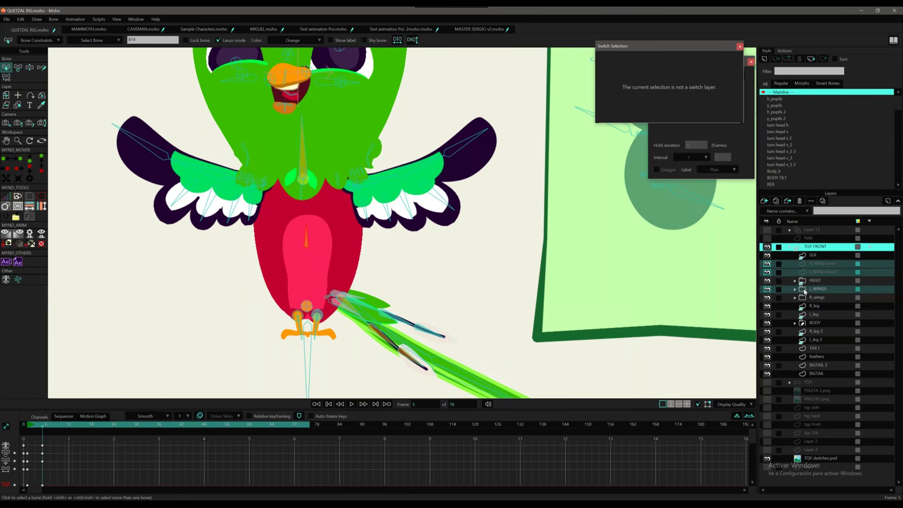
click(794, 323)
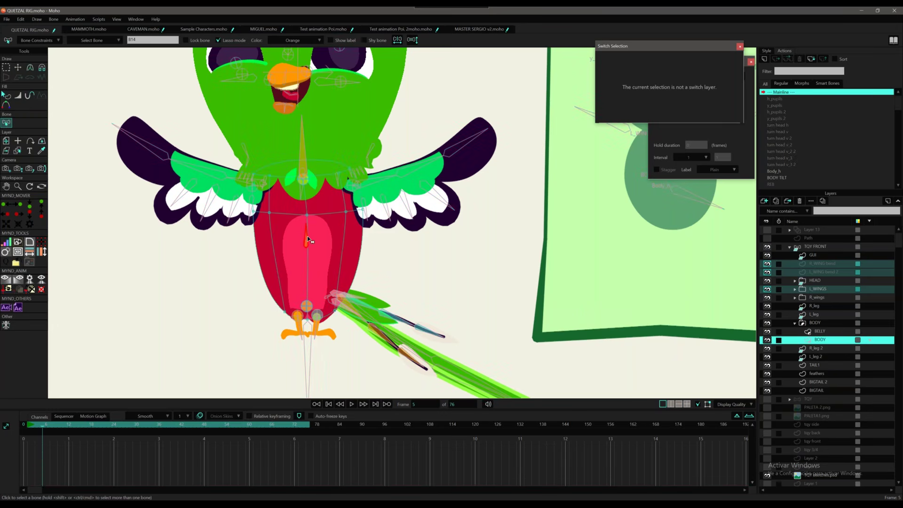
click(379, 244)
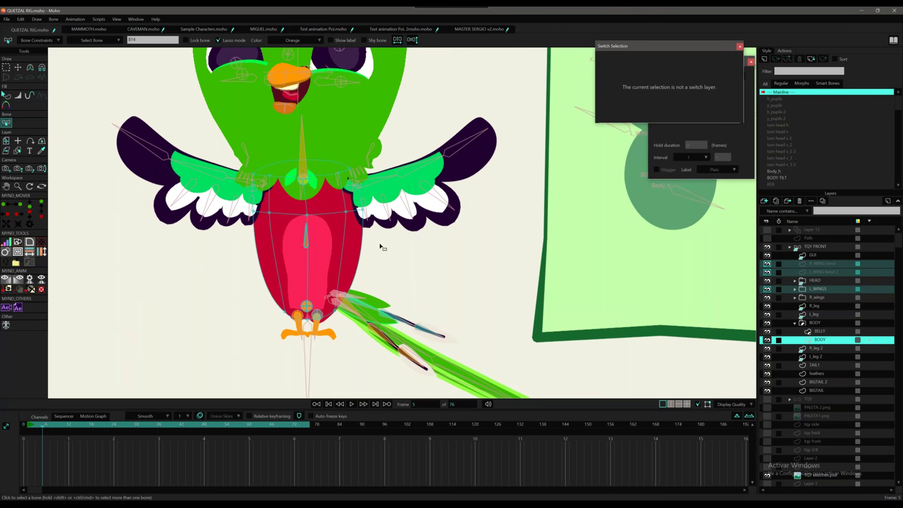
click(306, 239)
key(g)
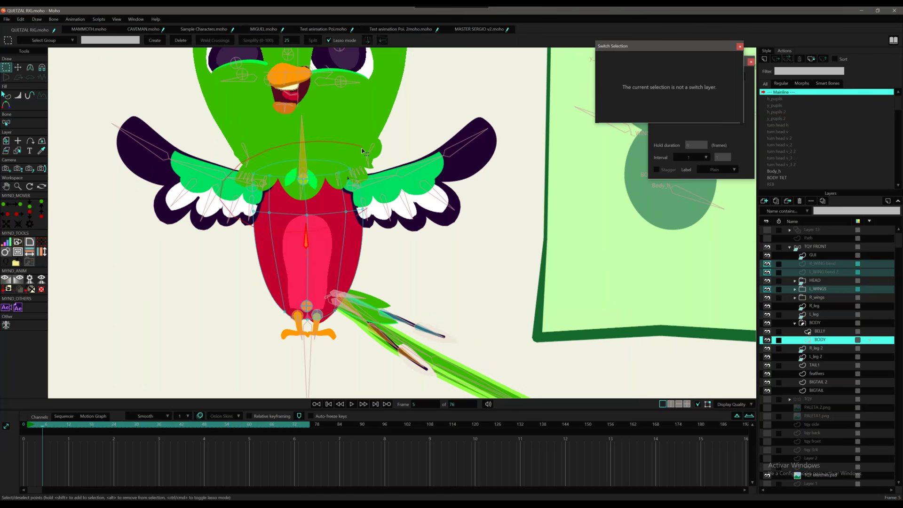
Select the chest point bone, the torso bone and the neck bone in turn to compare their influence on the BODY layer.
key(b)
click(305, 184)
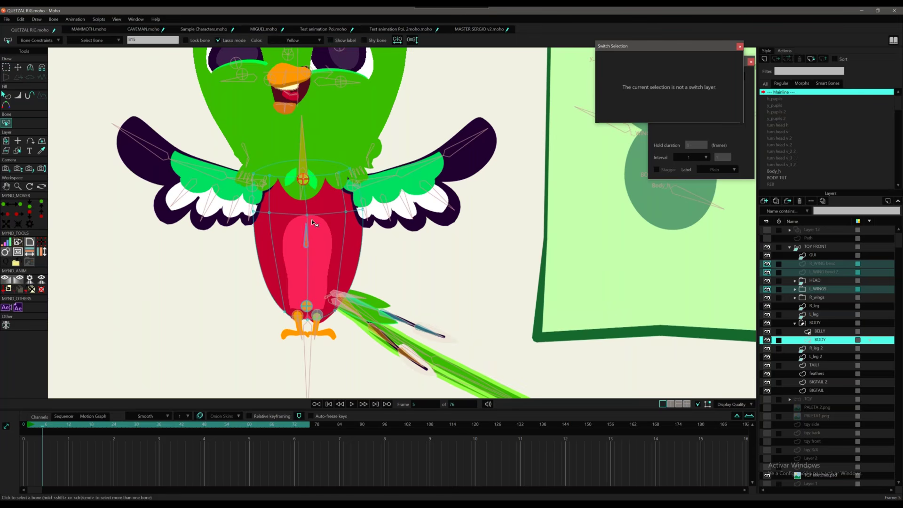
click(306, 237)
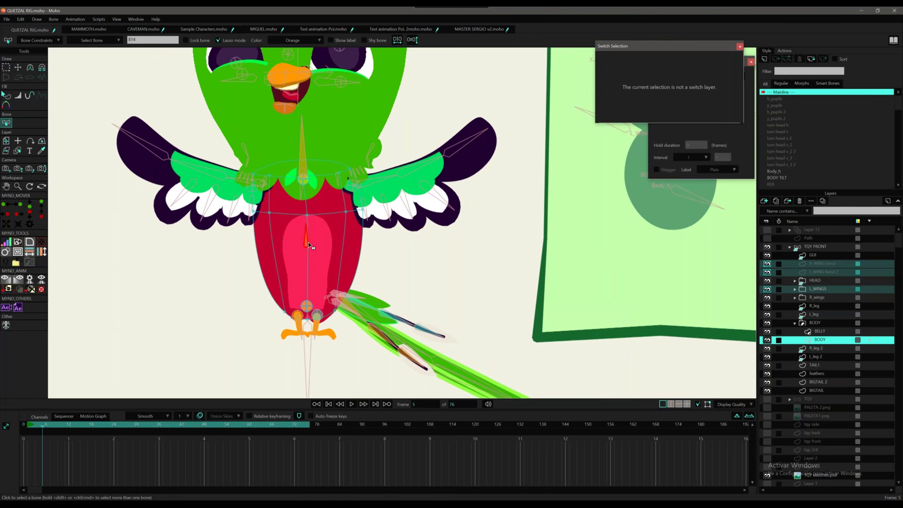
click(304, 141)
click(306, 140)
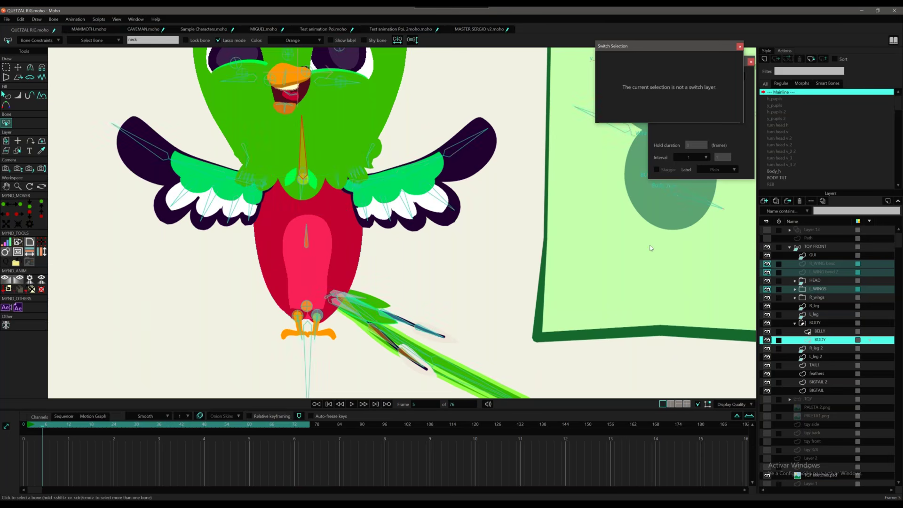
Return to the TQY FRONT layer, then rotate and lower the torso bone to test the body, wings and head together.
click(817, 247)
key(z)
drag(307, 239, 423, 320)
key(t)
Select the lower eyelid bone beneath the bird's screen-left eye.
key(b)
click(423, 192)
click(340, 206)
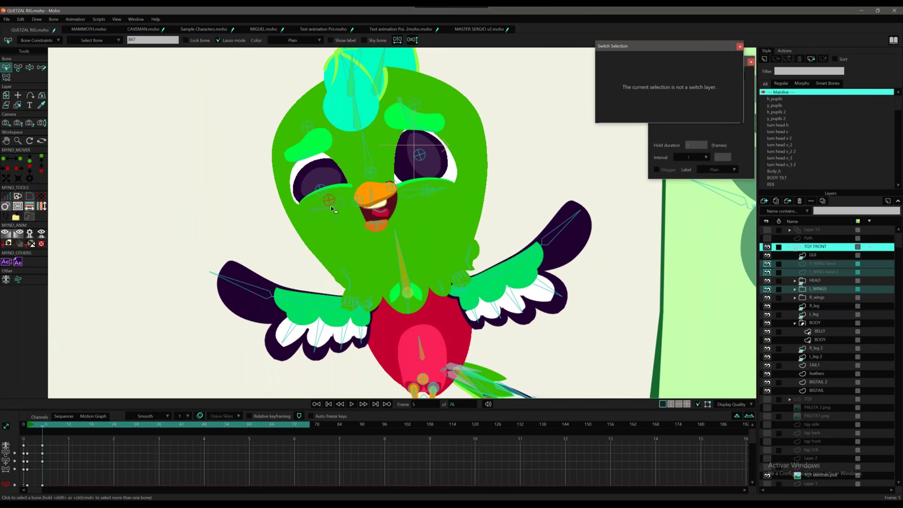
click(335, 207)
Expand the HEAD group and select the EYES 2 layer in L_EYE to examine the eyelid points controlled by the bone.
click(801, 283)
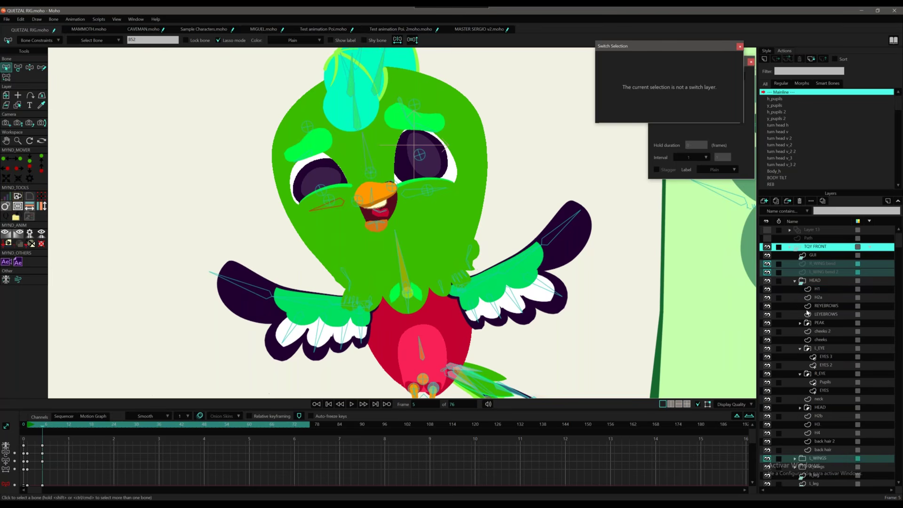
click(822, 359)
click(823, 364)
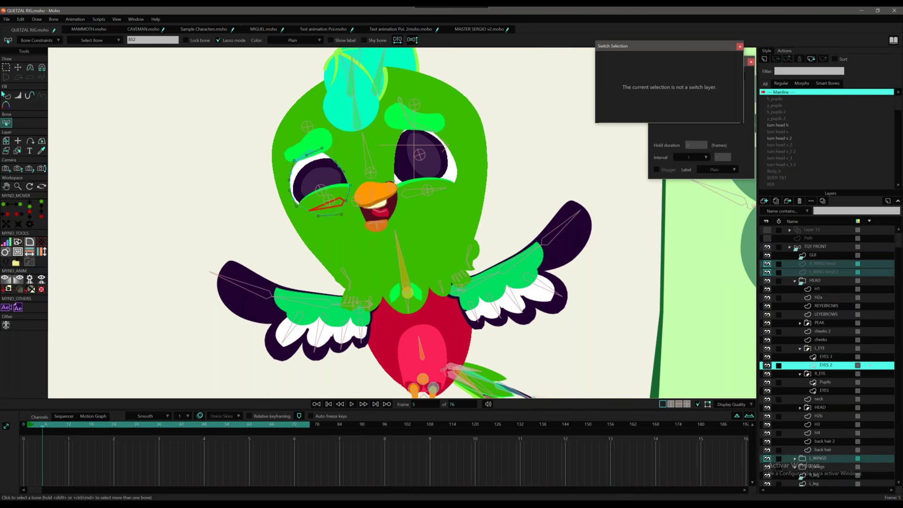
key(t)
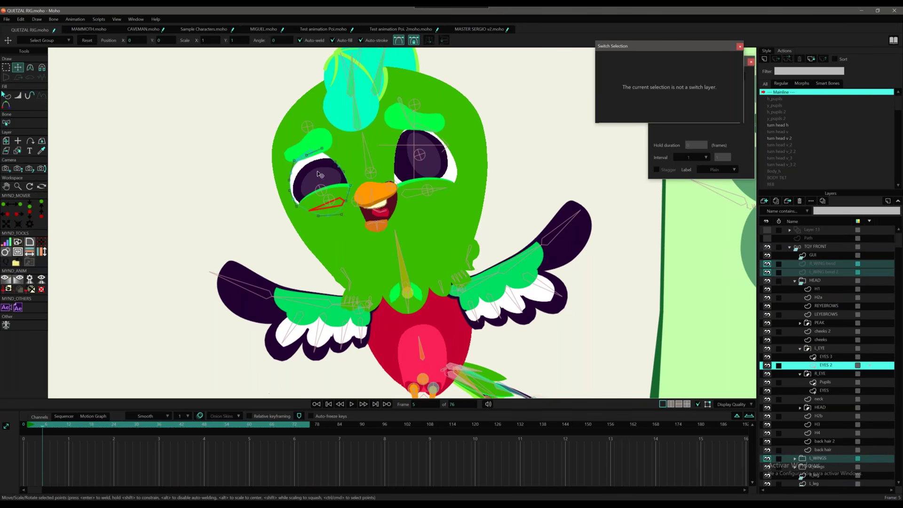
key(b)
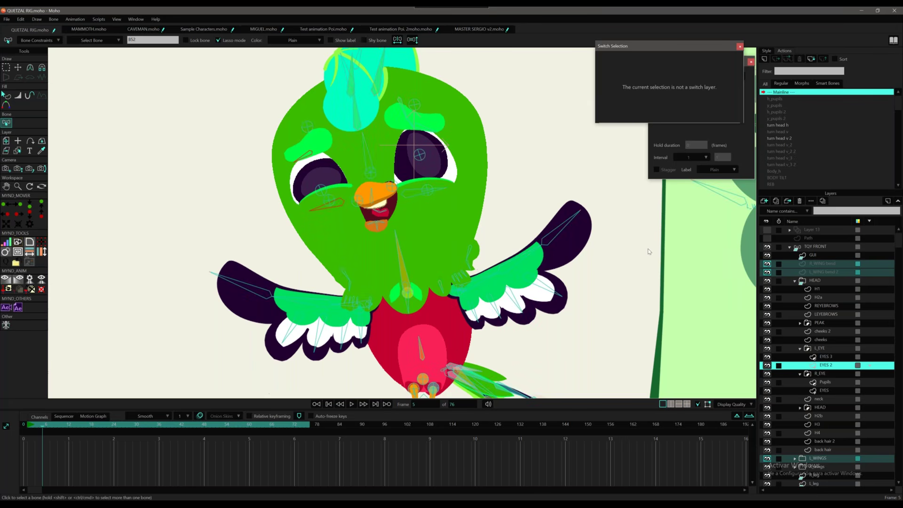
Compare the lower eyelid bone with its EYES 2 points, then move that bone on the TQY FRONT layer.
click(340, 209)
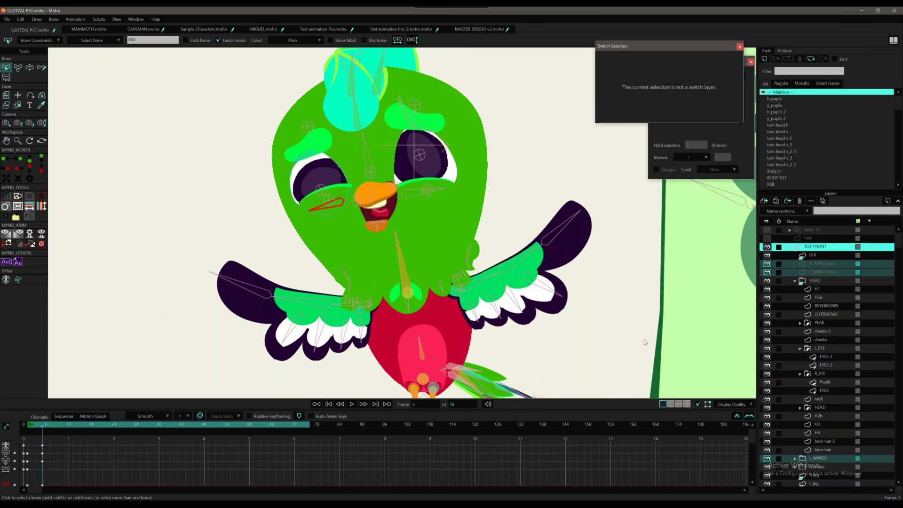
click(826, 365)
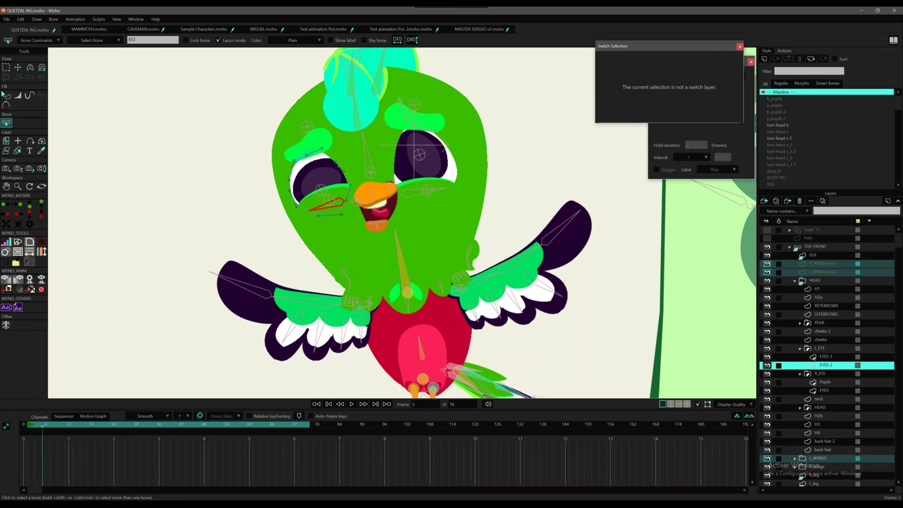
click(815, 246)
key(t)
mouse_move(349, 214)
mouse_down()
mouse_move(343, 203)
mouse_move(348, 214)
mouse_up()
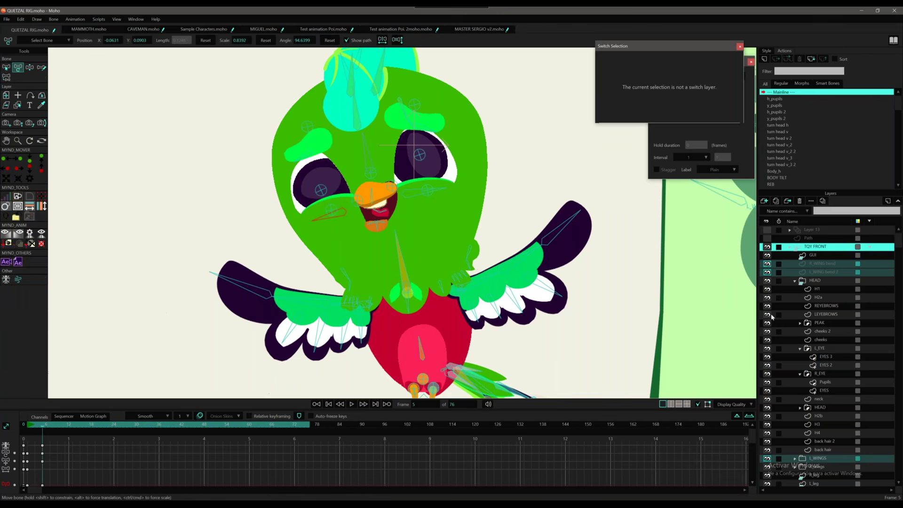
Select the lower eyelid points on the EYES 2 layer, then the upper eyelid bone of the same eye.
click(826, 365)
mouse_move(353, 192)
mouse_down()
mouse_move(286, 217)
mouse_move(327, 244)
mouse_move(364, 225)
mouse_move(364, 190)
mouse_up()
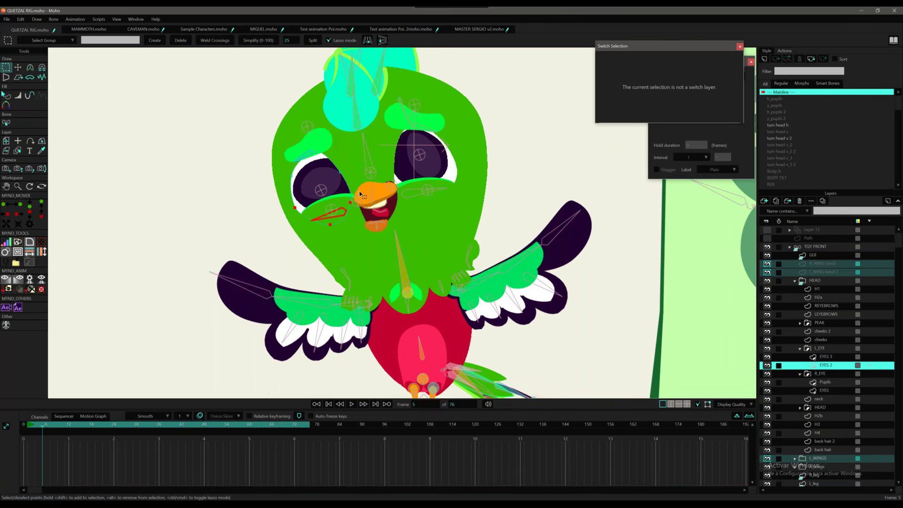
key(b)
click(314, 146)
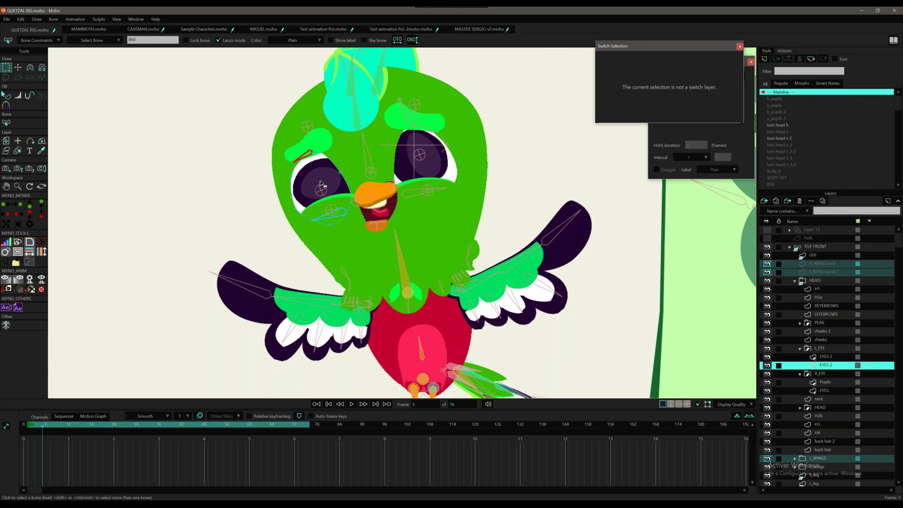
Return to the TQY FRONT layer, collapse it, and move the lower eyelid bone beneath the bird's screen-right eye.
click(813, 248)
click(789, 247)
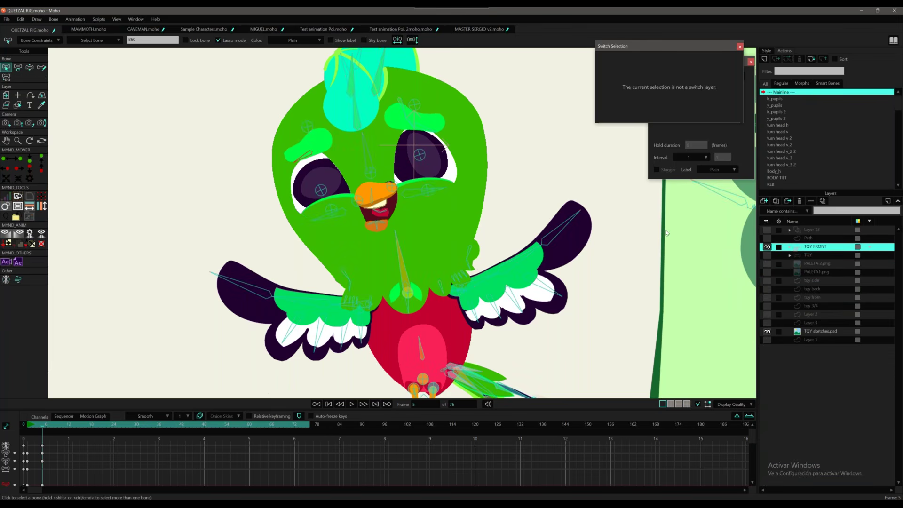
click(385, 191)
key(t)
mouse_move(395, 187)
mouse_down()
mouse_move(343, 212)
mouse_move(405, 195)
mouse_up()
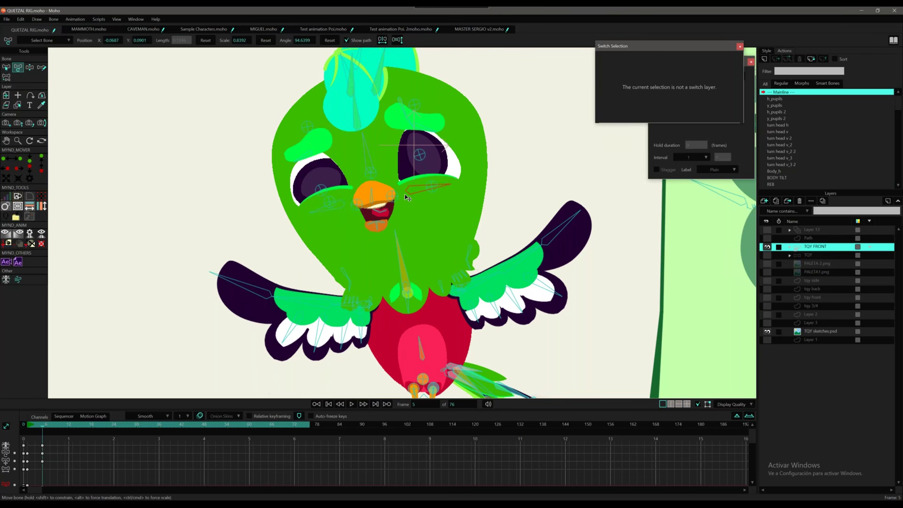
Examine the whole bird rig with its control panel, including a close view of the screen-right eye.
click(17, 140)
scroll(70, 123, down, 6)
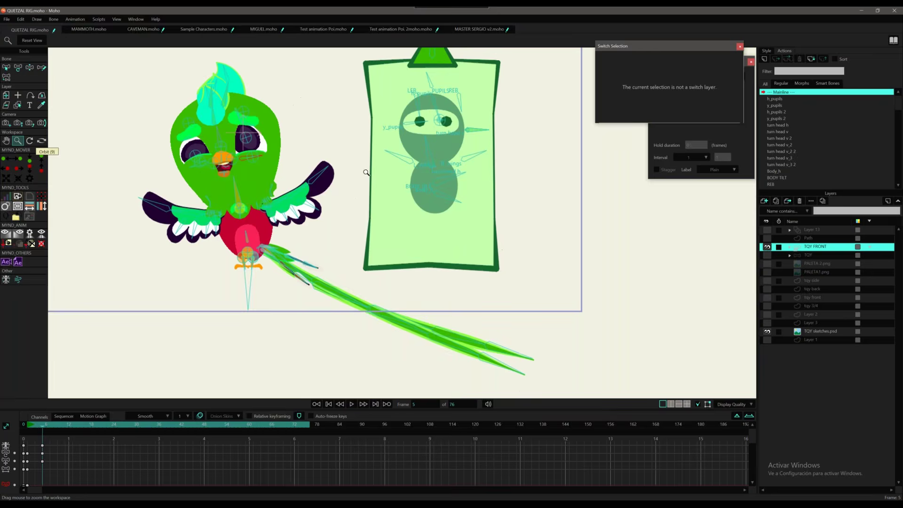
scroll(337, 181, up, 2)
drag(386, 232, 534, 274)
scroll(479, 195, up, 1)
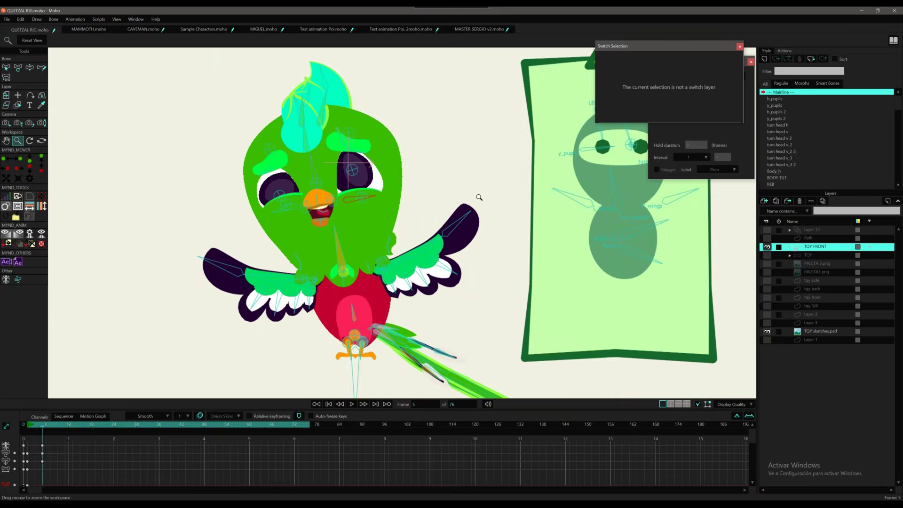
scroll(479, 197, down, 2)
scroll(479, 197, up, 1)
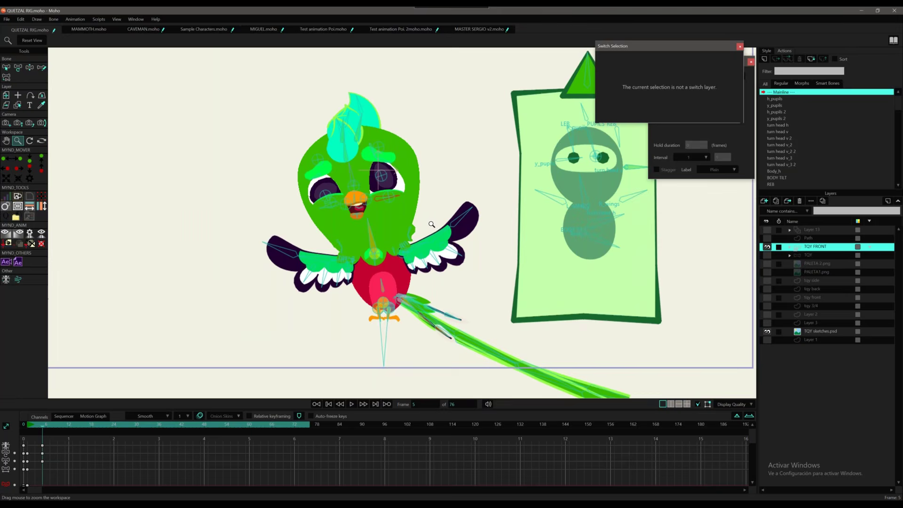
scroll(430, 224, down, 1)
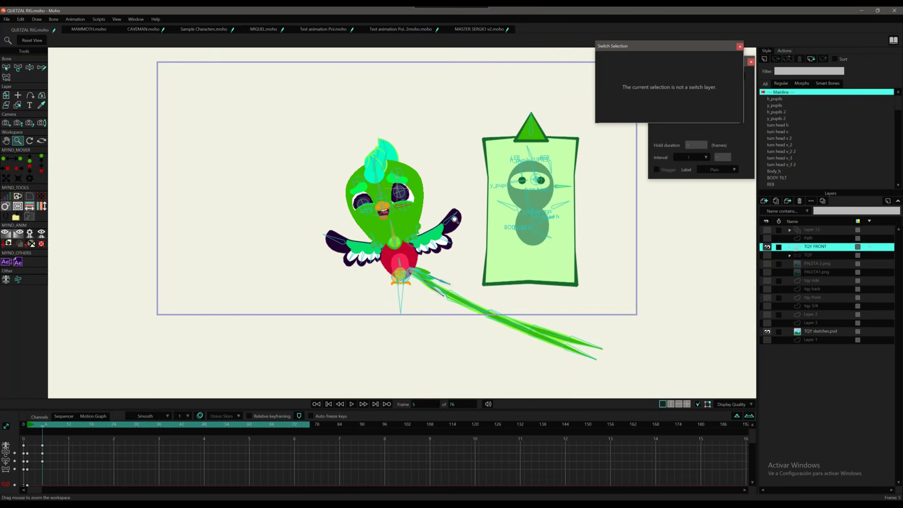
scroll(454, 220, up, 1)
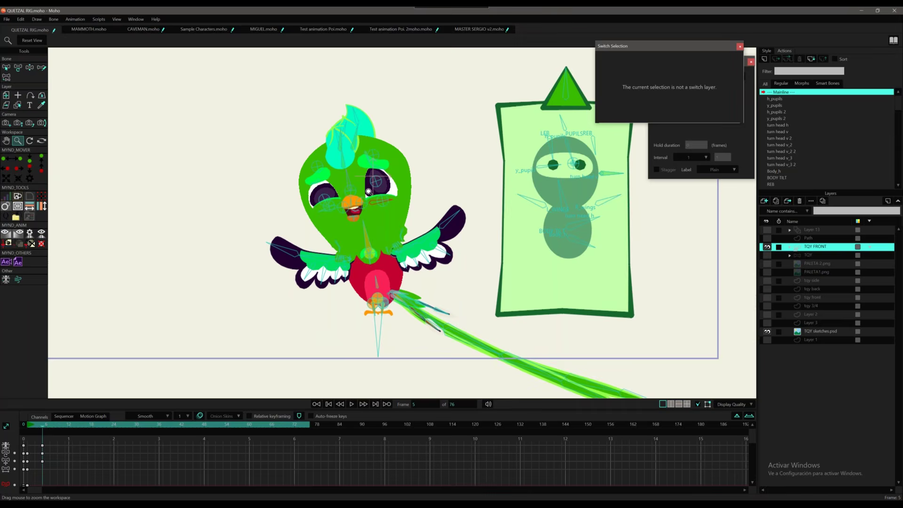
scroll(385, 172, up, 10)
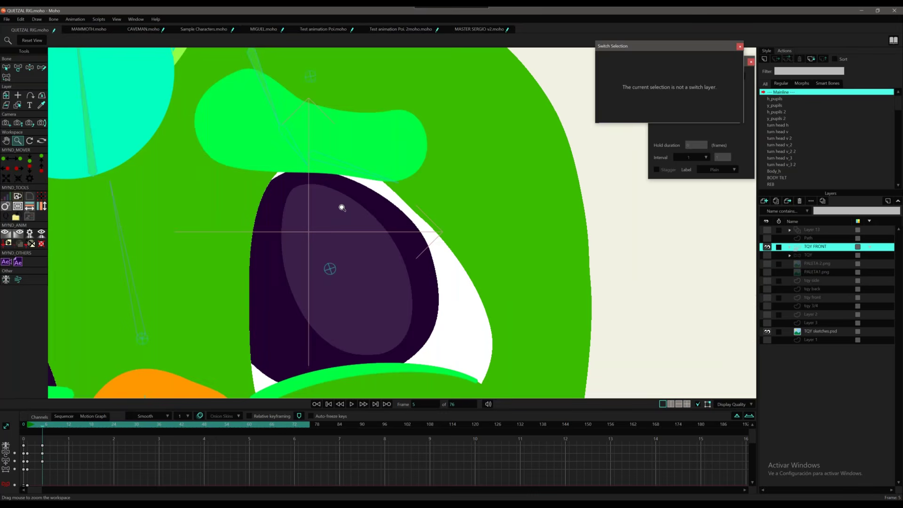
scroll(342, 207, down, 6)
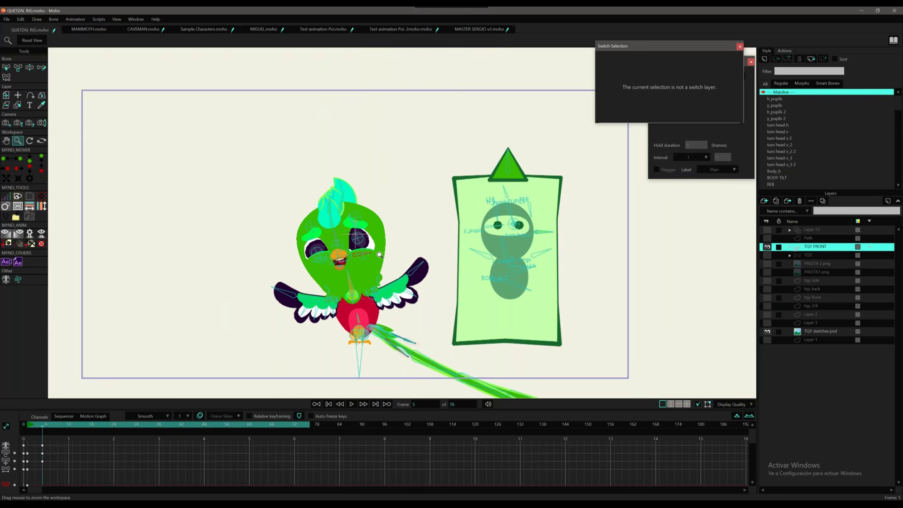
Rotate the WINGS control bone on the bird's panel to fold both wings.
scroll(379, 249, up, 1)
key(z)
drag(579, 252, 574, 241)
click(493, 251)
drag(494, 252, 498, 246)
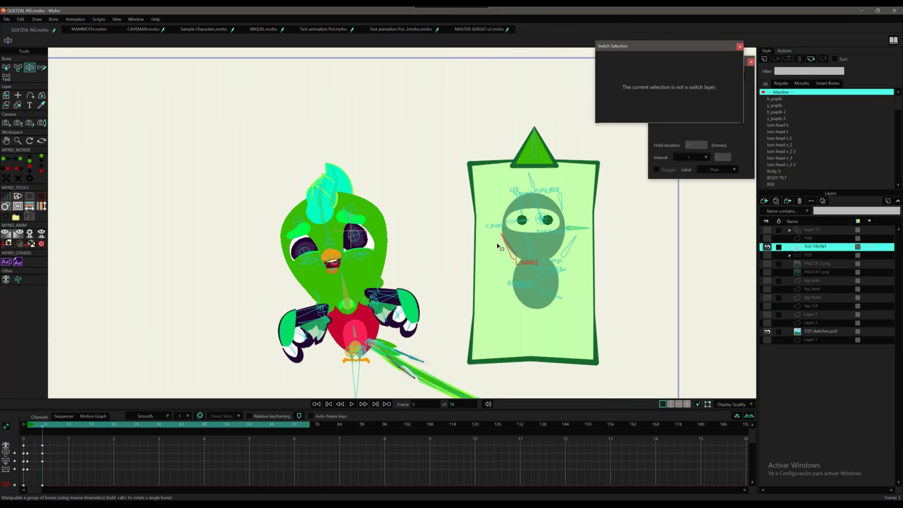
Rotate the turn head control bone beside the panel's face to test the bird's horizontal head turn.
click(526, 245)
drag(527, 245, 525, 245)
drag(579, 229, 536, 242)
click(577, 240)
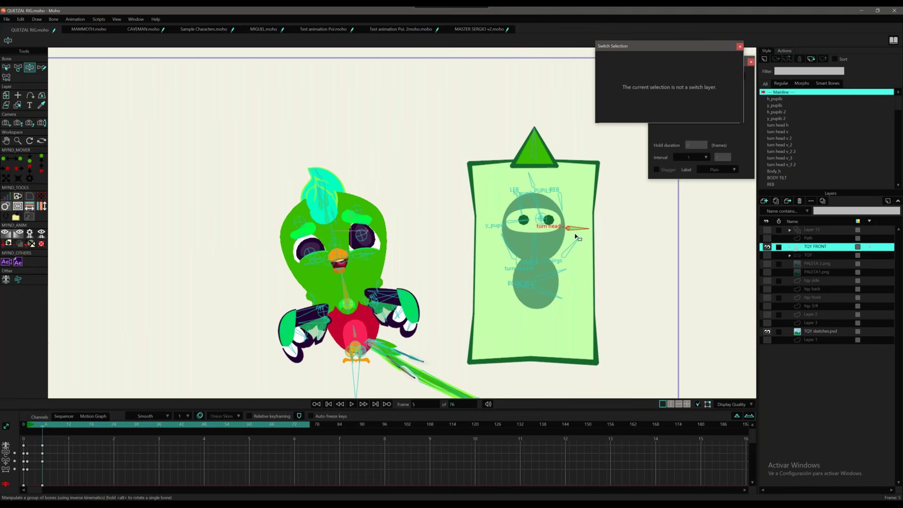
drag(537, 241, 536, 240)
Rotate the turn head v_2 bone beside the bird to tilt its head, then shift the control panel closer to the character.
click(245, 242)
drag(245, 243, 246, 231)
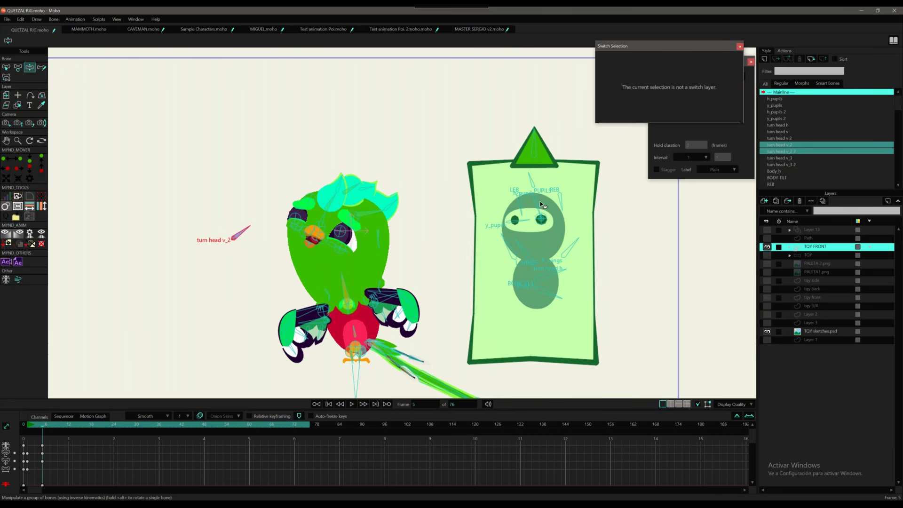
drag(538, 158, 514, 155)
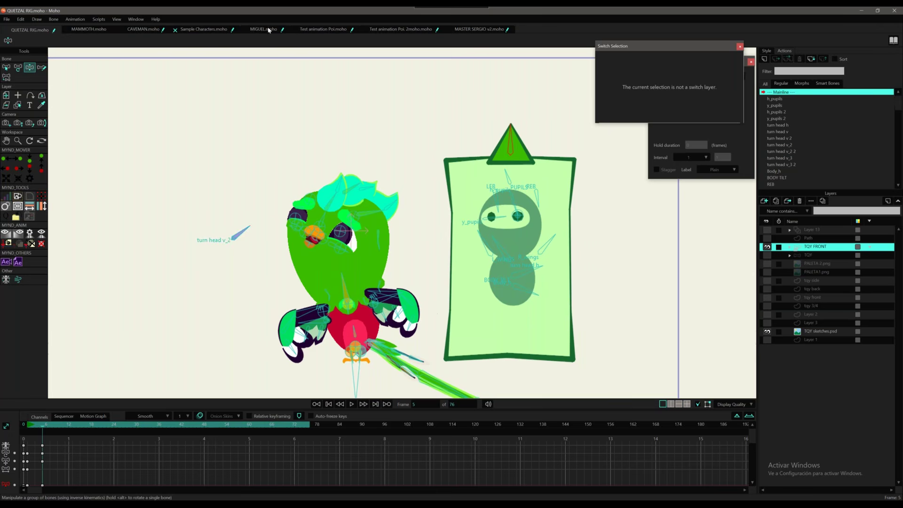
Look through the CAVEMAN and Sample Characters documents to examine the caveman and mammoth rigs.
click(143, 30)
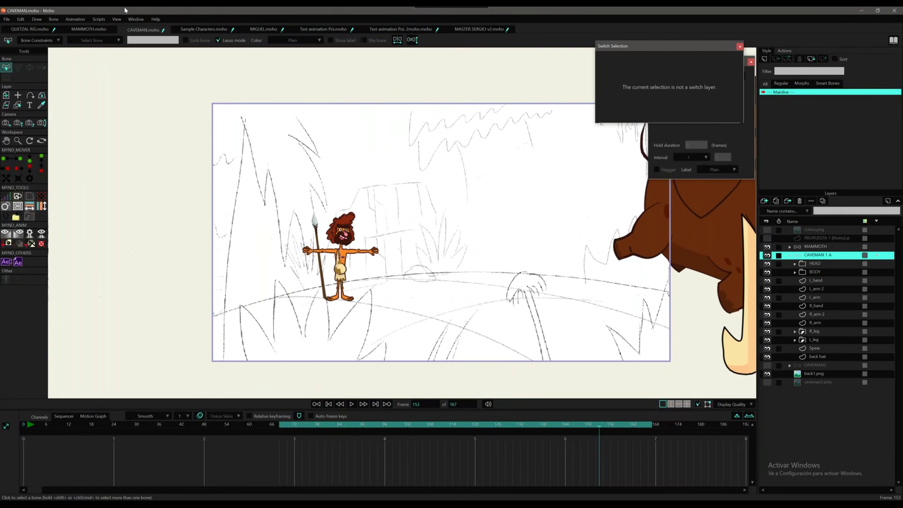
click(193, 30)
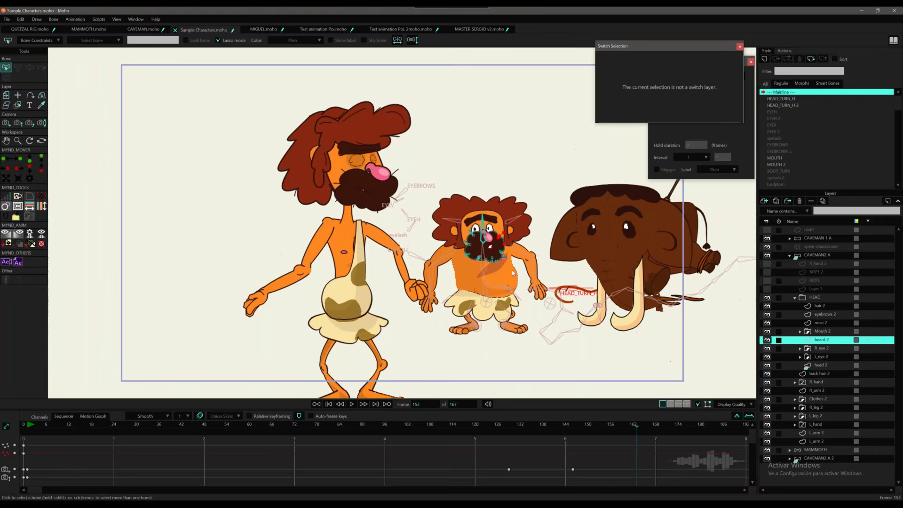
scroll(513, 273, up, 7)
scroll(244, 150, down, 6)
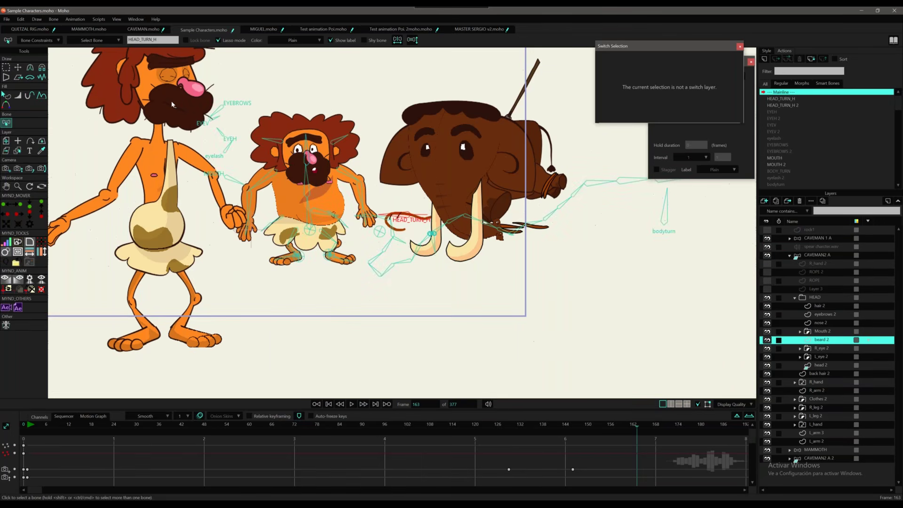
Select the eyebrow, eye, eyelash and mouth control bones of the short caveman on the CAVEMAN2 A layer.
key(b)
mouse_move(187, 99)
mouse_down()
mouse_move(239, 99)
mouse_move(243, 111)
mouse_up()
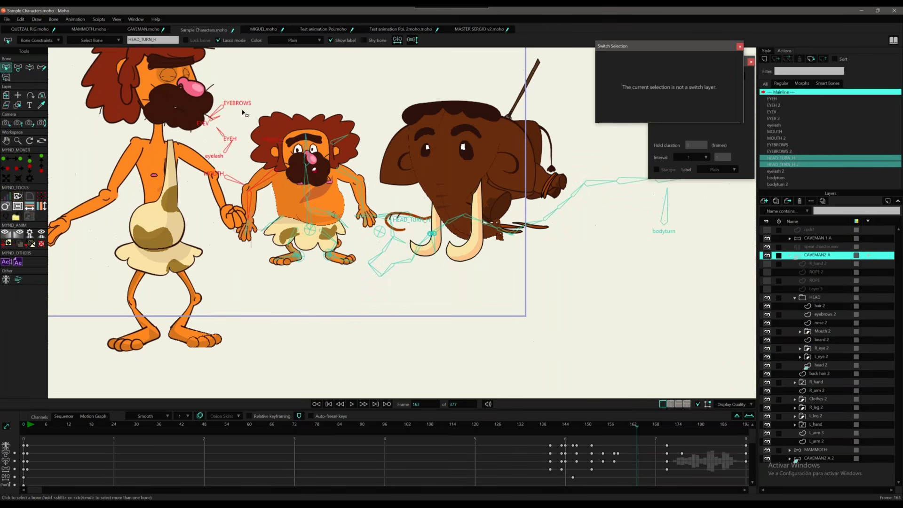
key(z)
drag(306, 145, 304, 146)
key(b)
Switch to the Test animation Poi document and show the GUI layer behind the donkey's control bones.
click(347, 31)
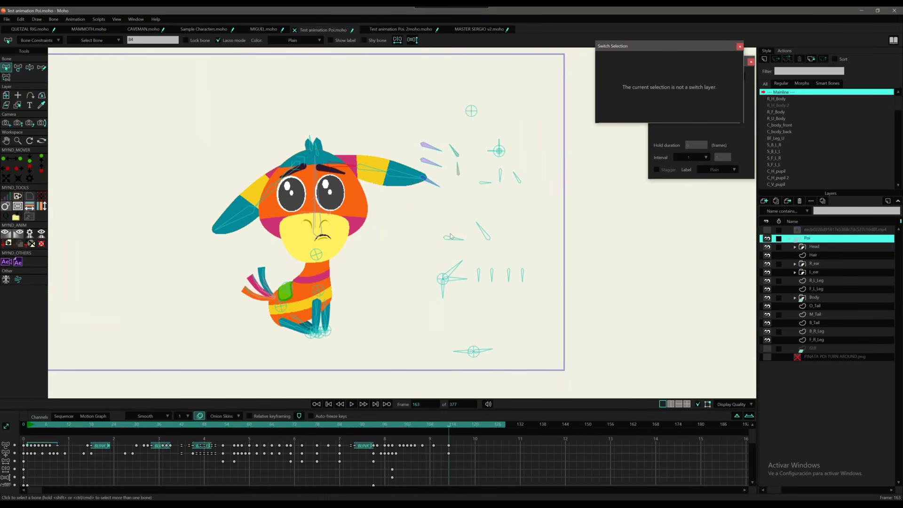
key(z)
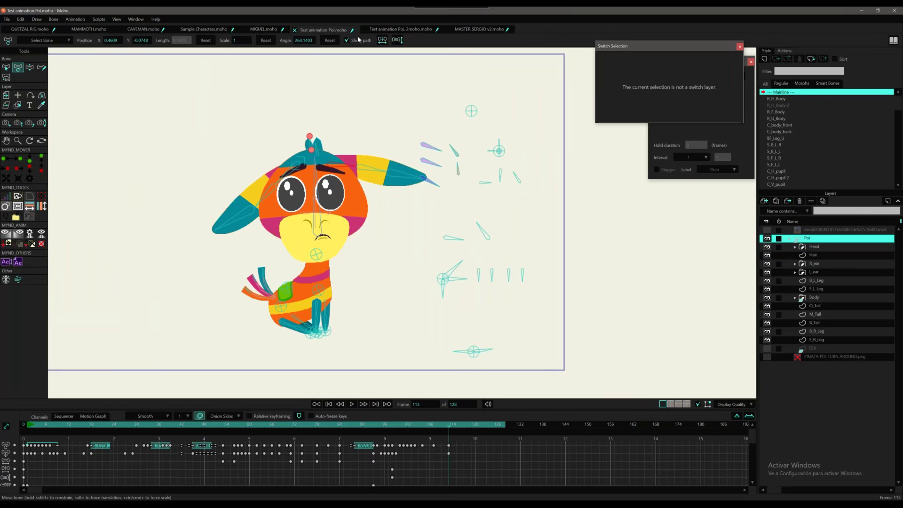
click(767, 348)
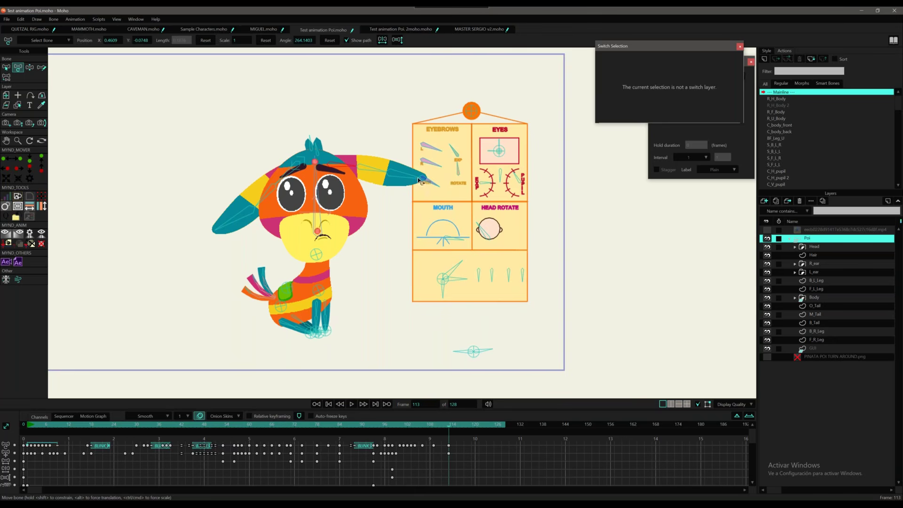
Move Poi's control panel slightly down and away from the donkey with the round bone at its peak.
key(z)
drag(470, 114, 488, 138)
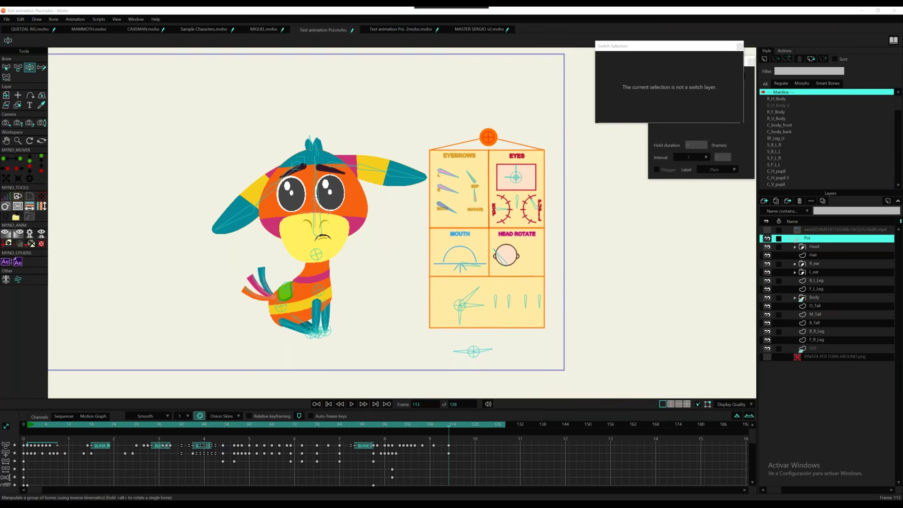
click(567, 252)
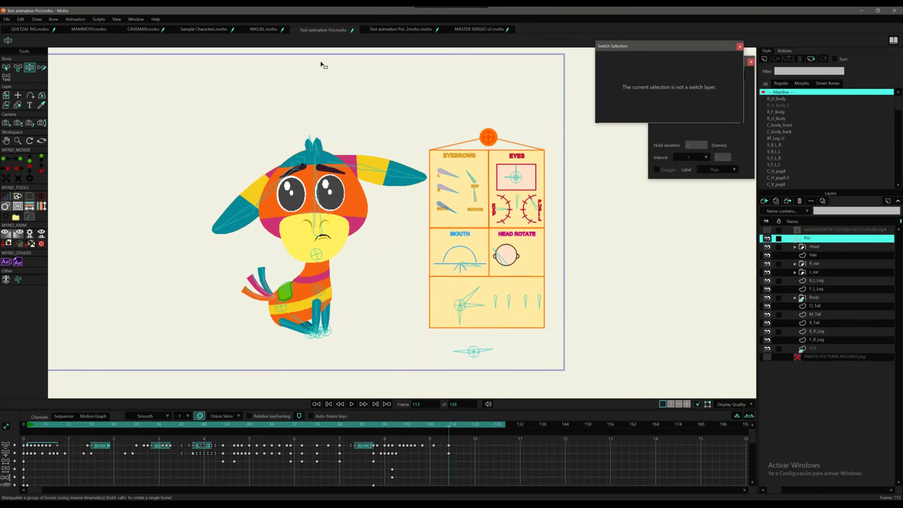
Switch to the MASTER SERGIO v2 document and examine Sergio's control panel, from the eyebrow controls down to the shoe flips.
click(466, 28)
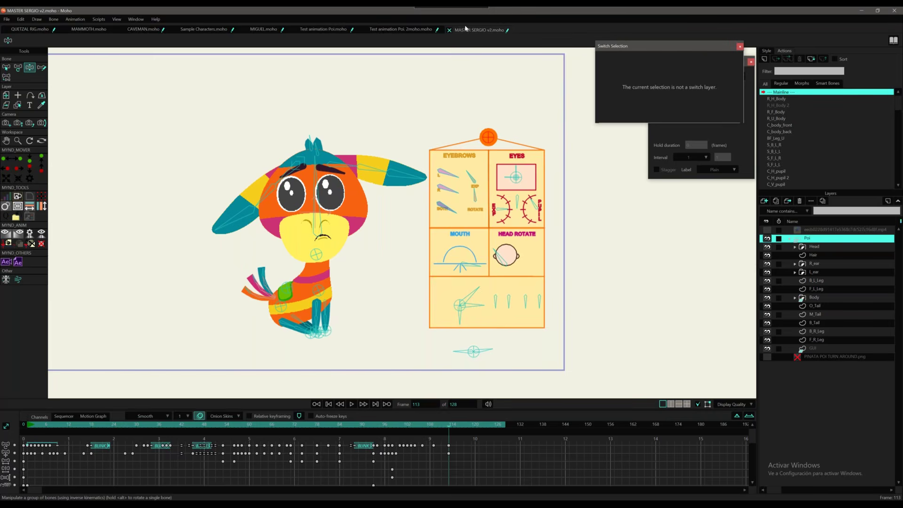
scroll(179, 155, up, 2)
scroll(438, 247, down, 2)
scroll(439, 246, down, 3)
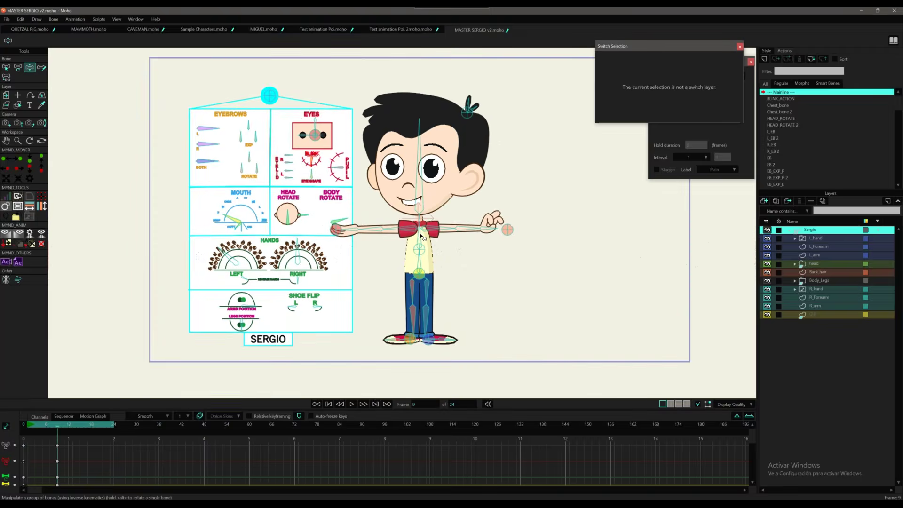
drag(420, 235, 464, 260)
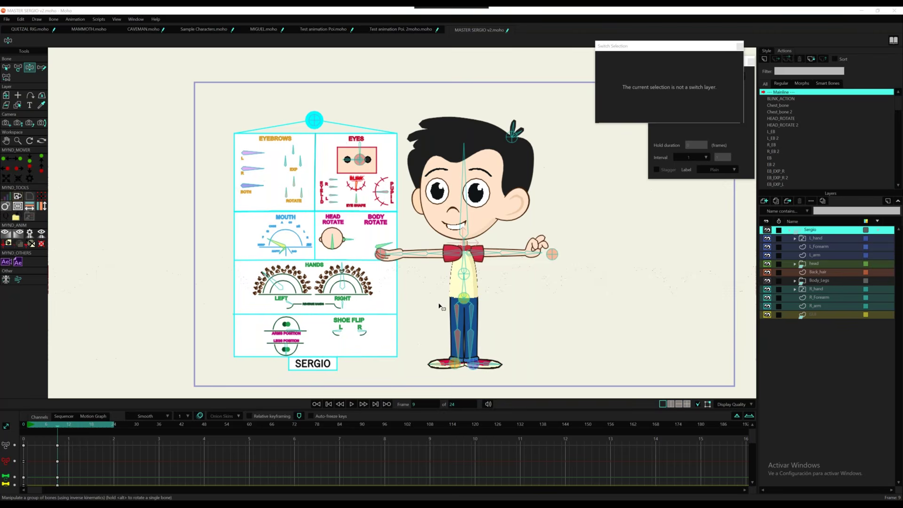
scroll(440, 307, down, 4)
scroll(401, 281, up, 3)
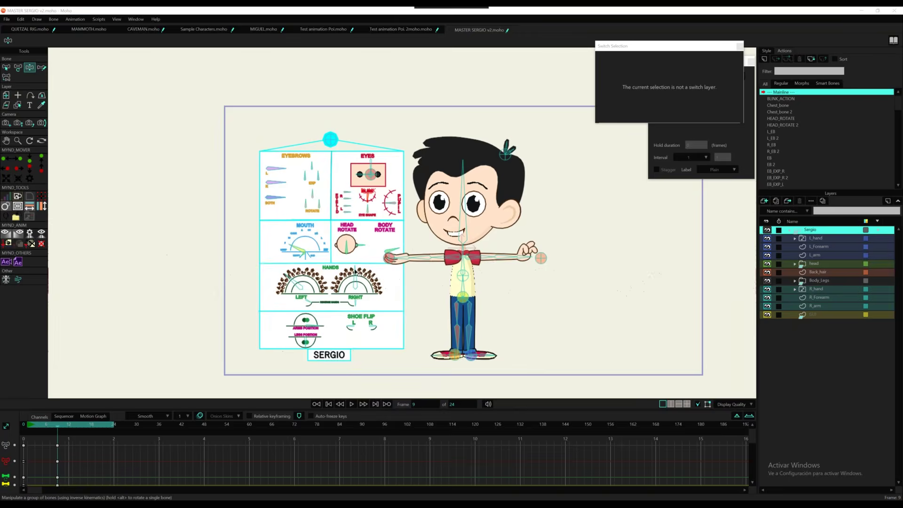
scroll(401, 281, up, 1)
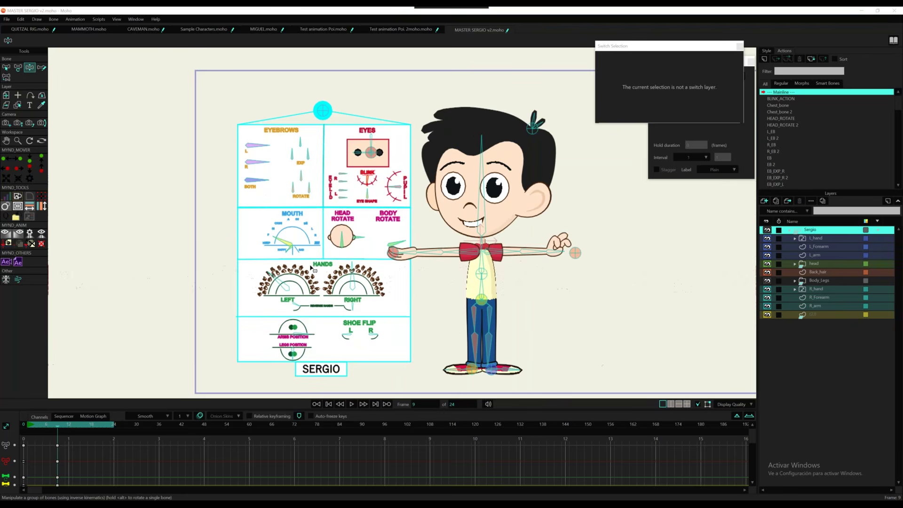
scroll(311, 268, up, 2)
scroll(321, 261, down, 1)
drag(349, 293, 355, 352)
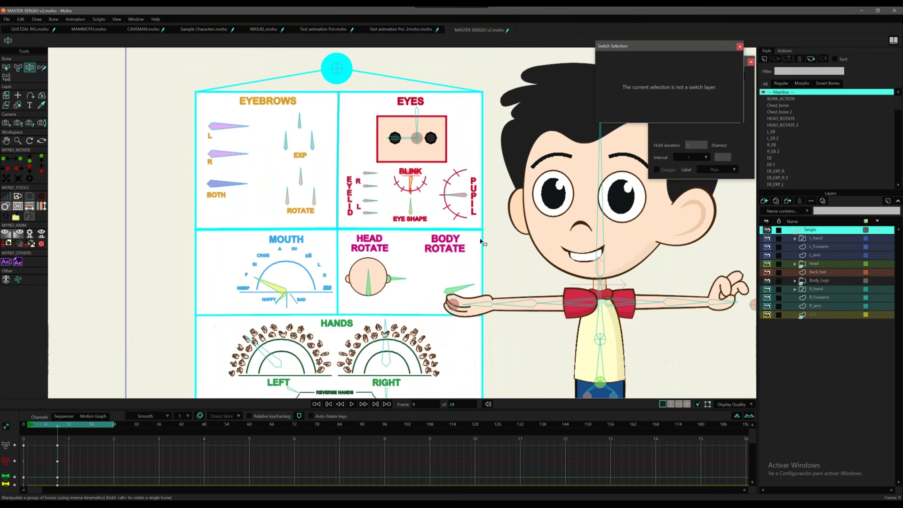
scroll(489, 249, down, 1)
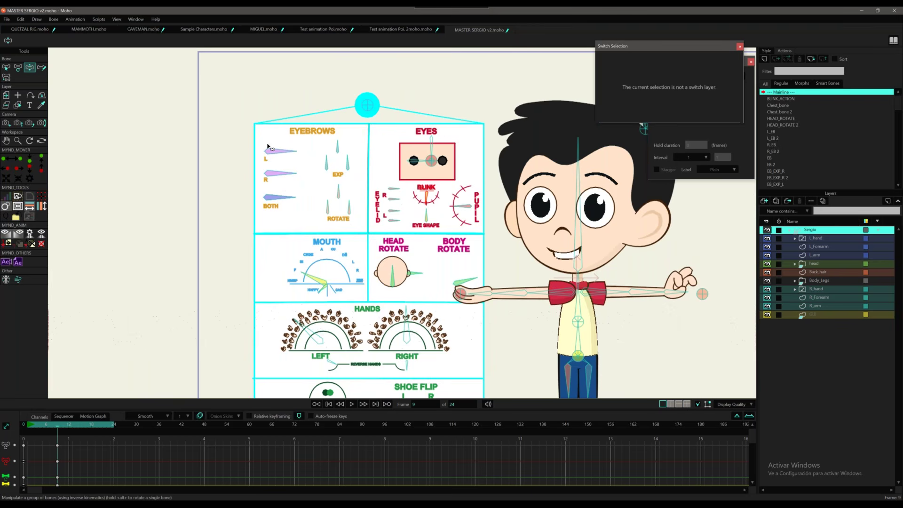
scroll(402, 254, down, 3)
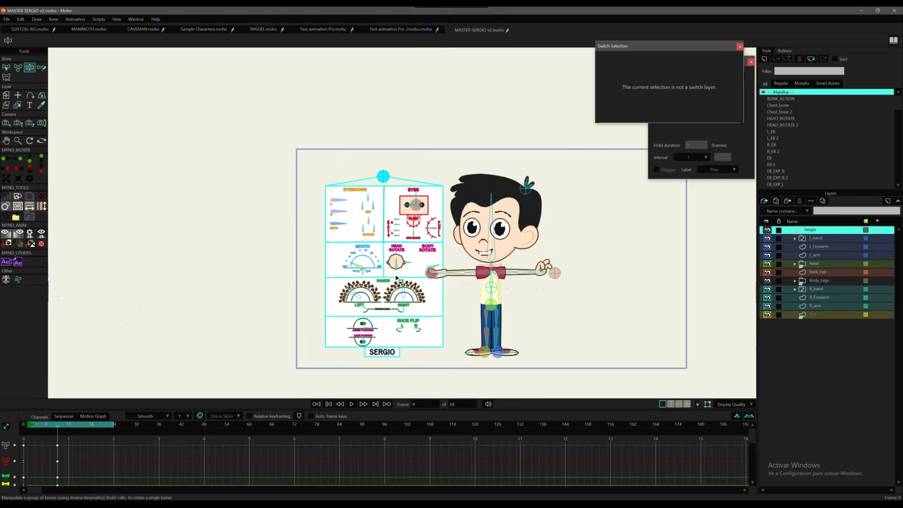
Select Sergio's head bone and collapse the Sergio layer group in the layer list.
scroll(401, 276, up, 2)
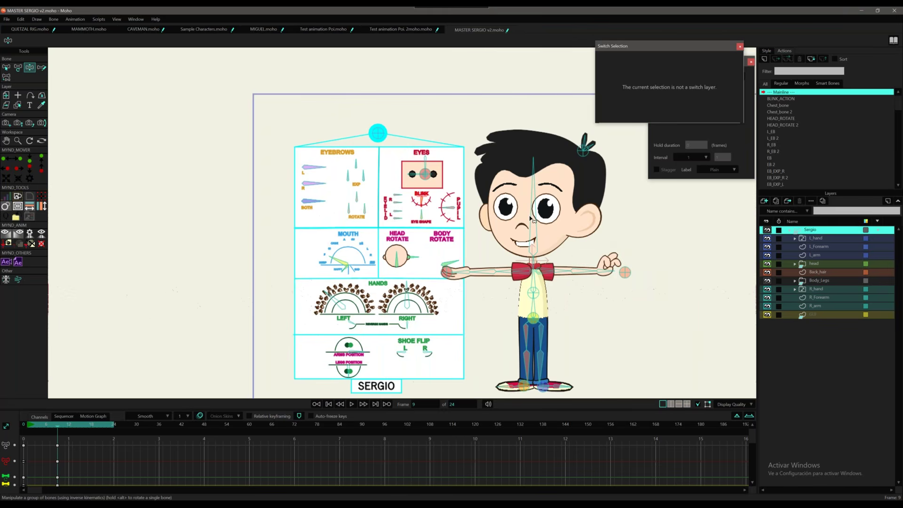
click(533, 219)
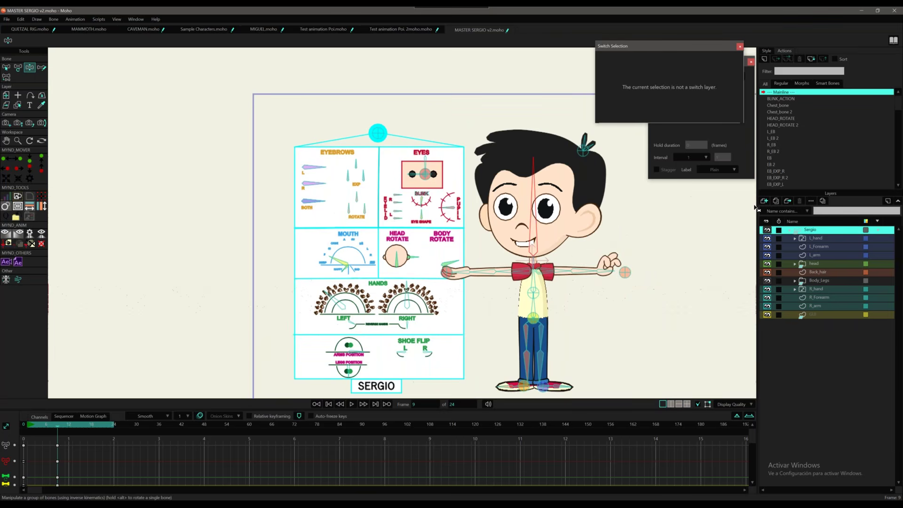
click(789, 230)
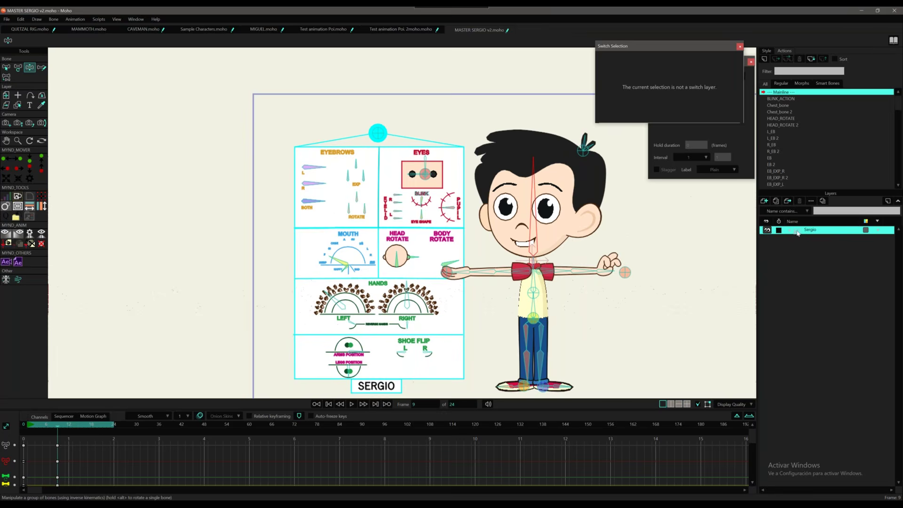
drag(558, 236, 443, 202)
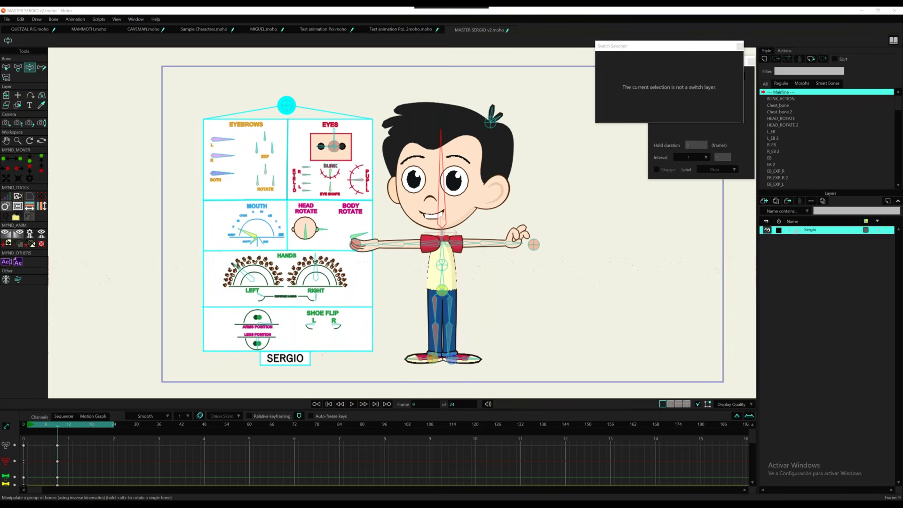
Switch to the Guia_V1_2.pdf character guide in the browser and review Sergio's model, turnaround, pose, hand and arm sheets on pages 2 to 7.
drag(325, 268, 212, 8)
scroll(554, 335, down, 7)
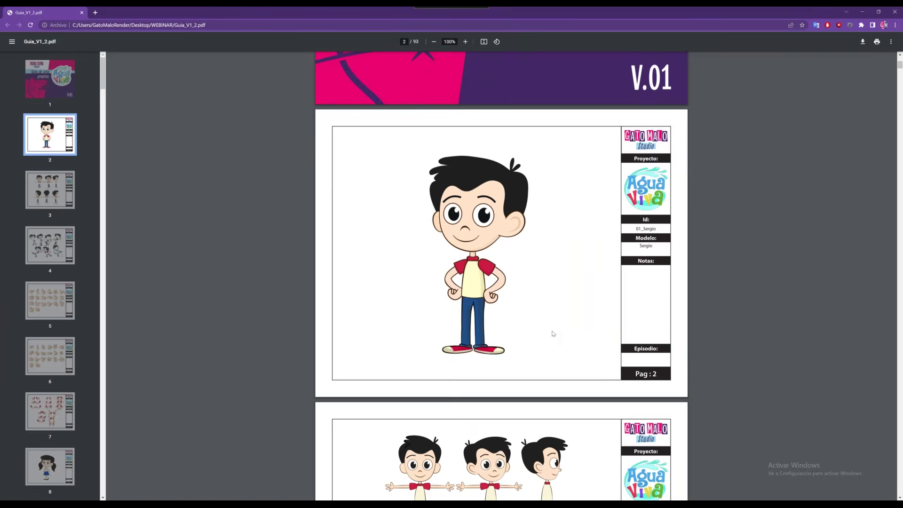
scroll(553, 333, down, 1)
scroll(503, 321, down, 2)
scroll(544, 326, down, 1)
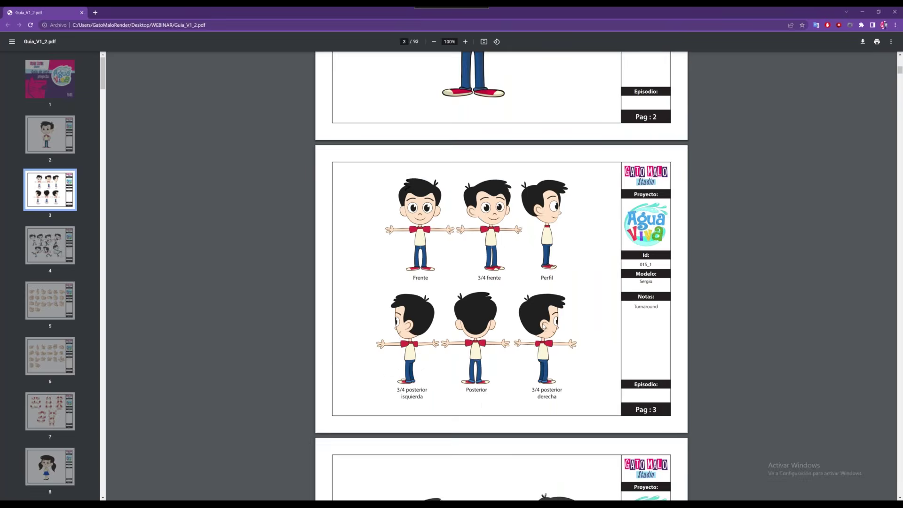
scroll(545, 326, down, 6)
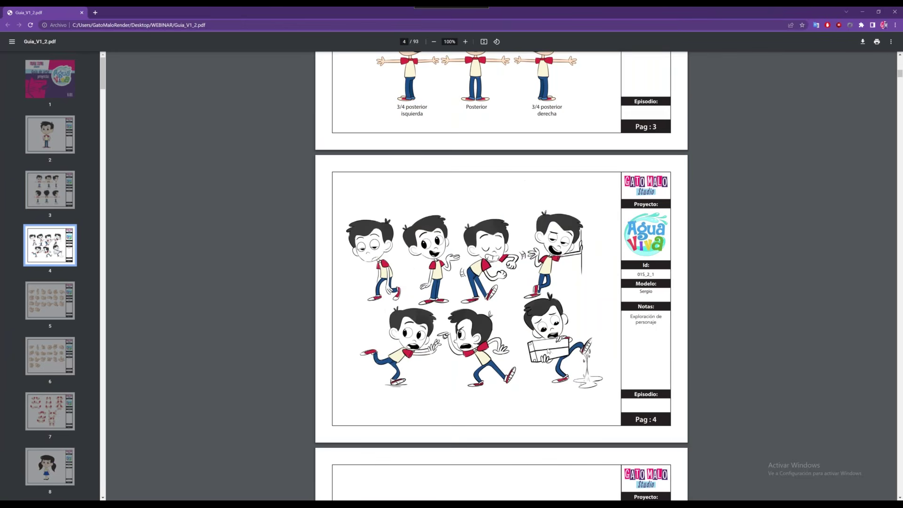
scroll(521, 334, down, 5)
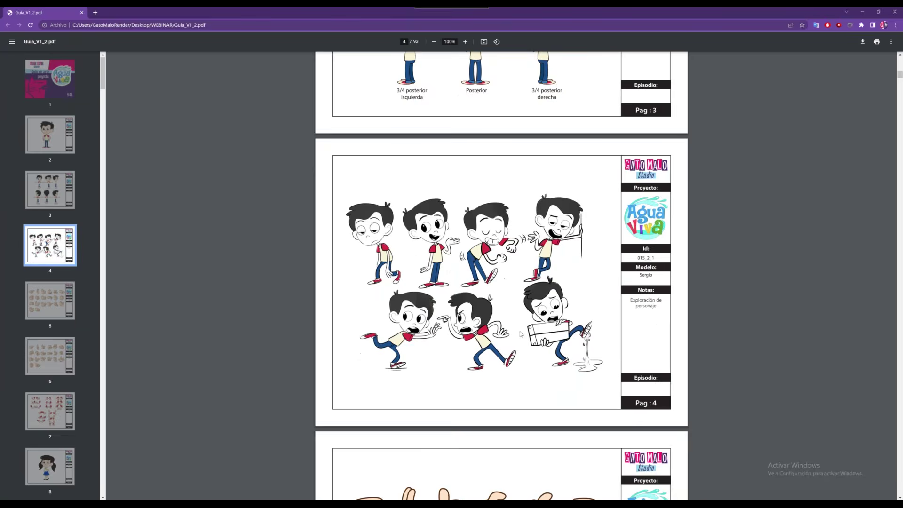
scroll(522, 334, down, 3)
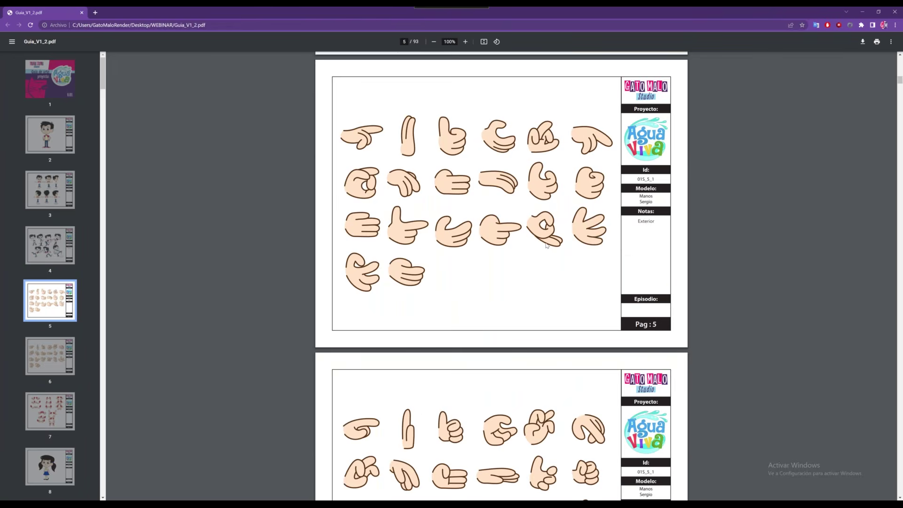
scroll(546, 245, down, 10)
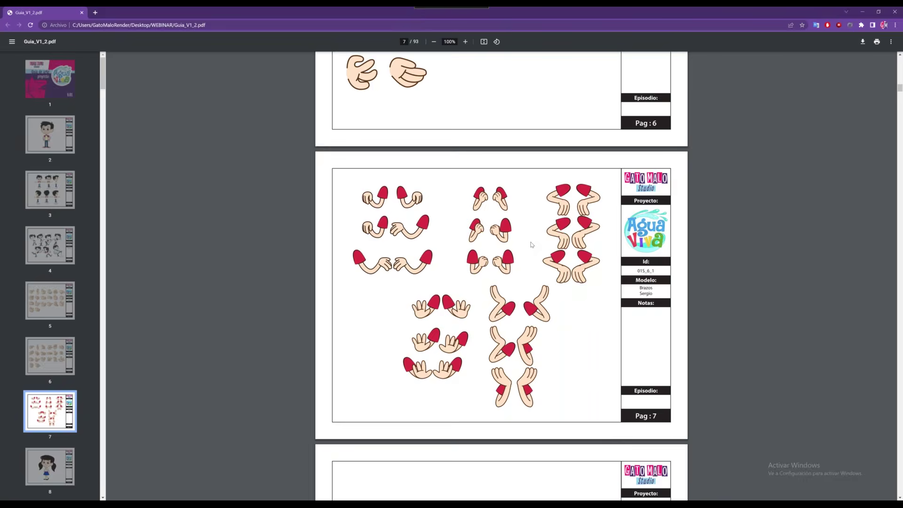
Review Mónica's model, turnaround and pose exploration sheets on pages 8 to 10 of the guide.
scroll(532, 244, down, 8)
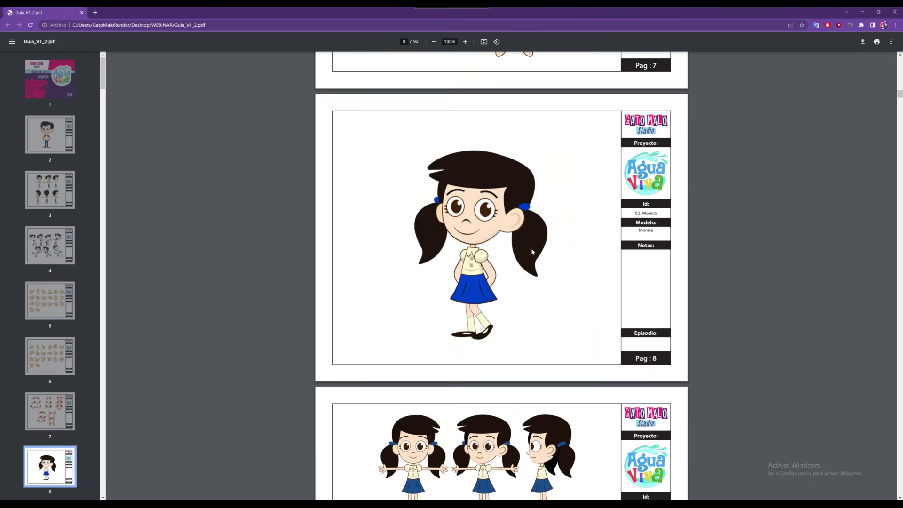
scroll(533, 253, down, 14)
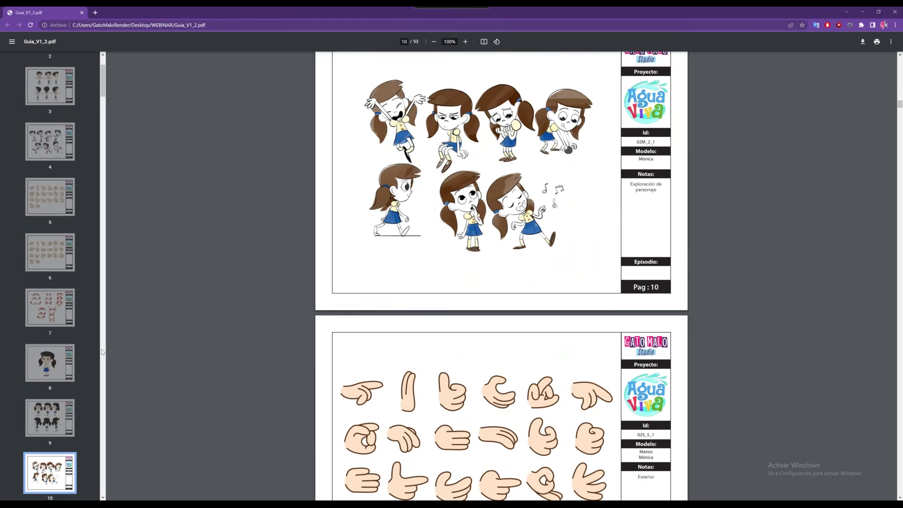
scroll(103, 352, down, 12)
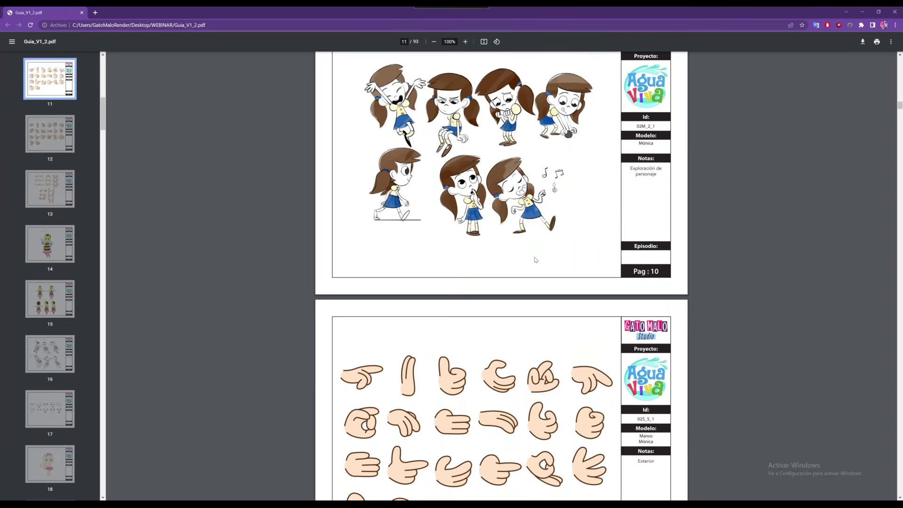
Review the Abeja character's model, turnaround, pose and facial expression sheets on pages 14 to 17.
scroll(541, 282, down, 20)
scroll(548, 299, down, 4)
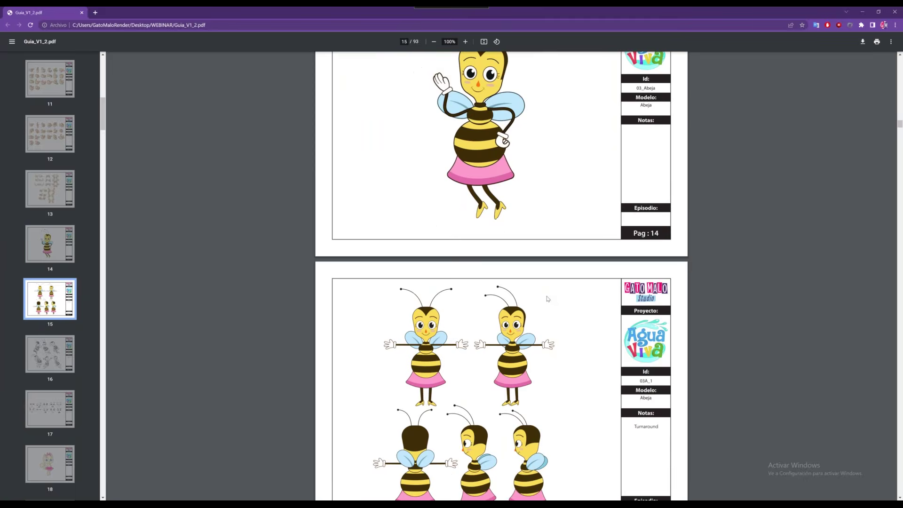
scroll(548, 299, down, 19)
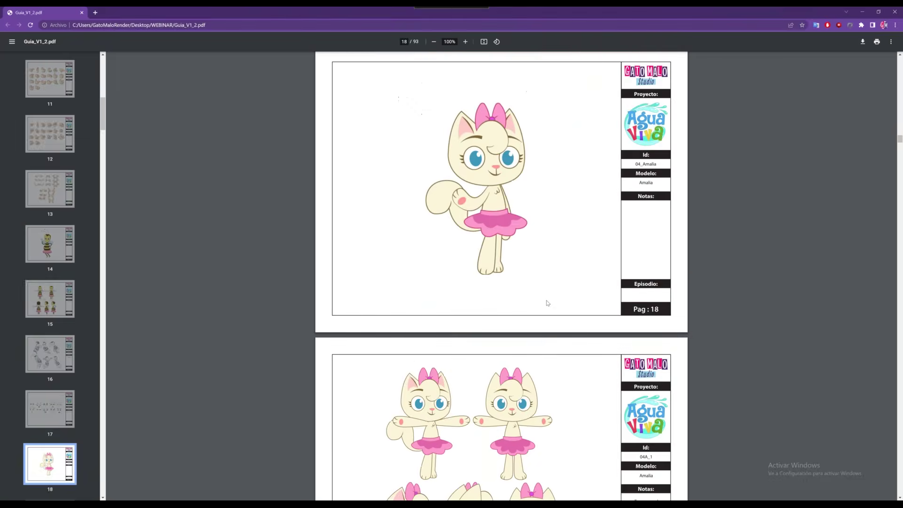
scroll(548, 301, up, 5)
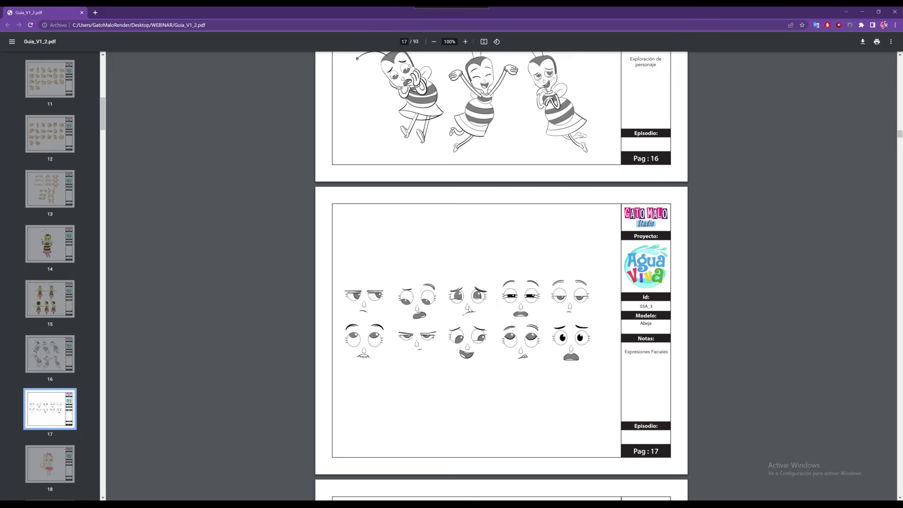
scroll(468, 312, up, 1)
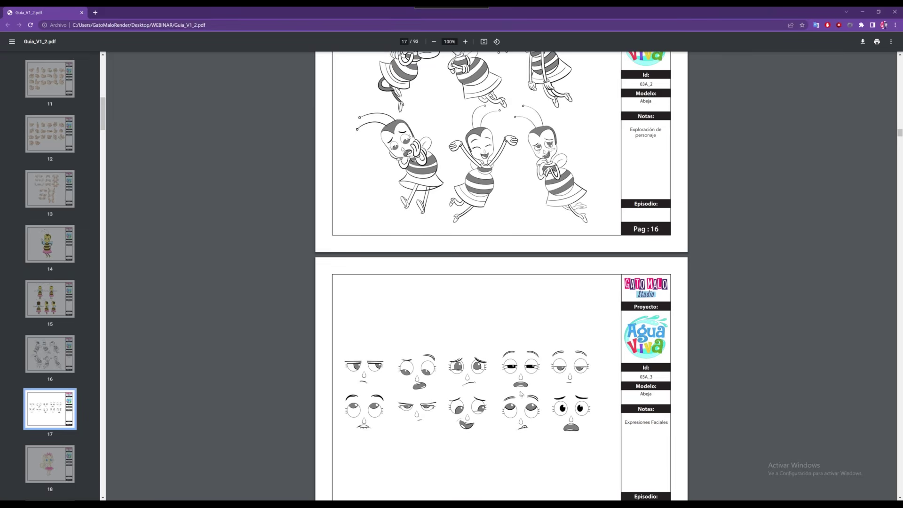
scroll(485, 328, down, 10)
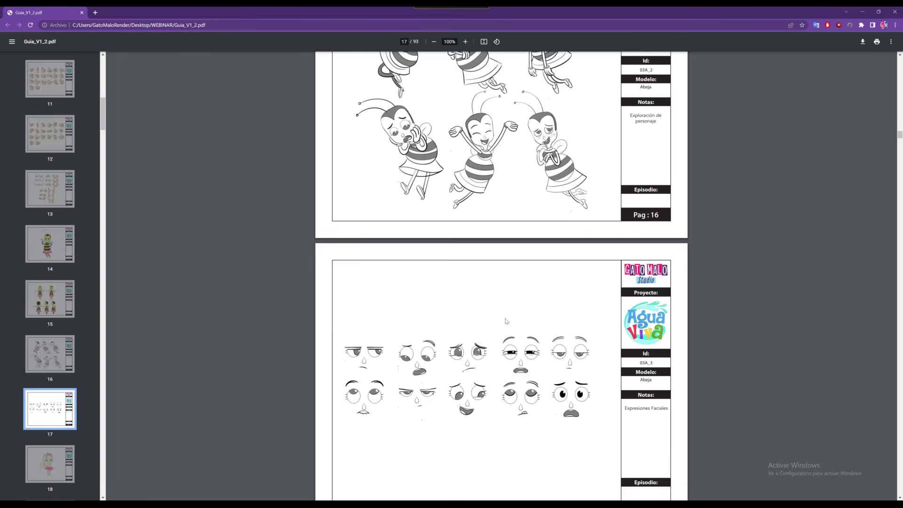
Review the Amalia and Coquis sheets on pages 18 to 28, including the hand and mouth shapes.
scroll(521, 317, down, 12)
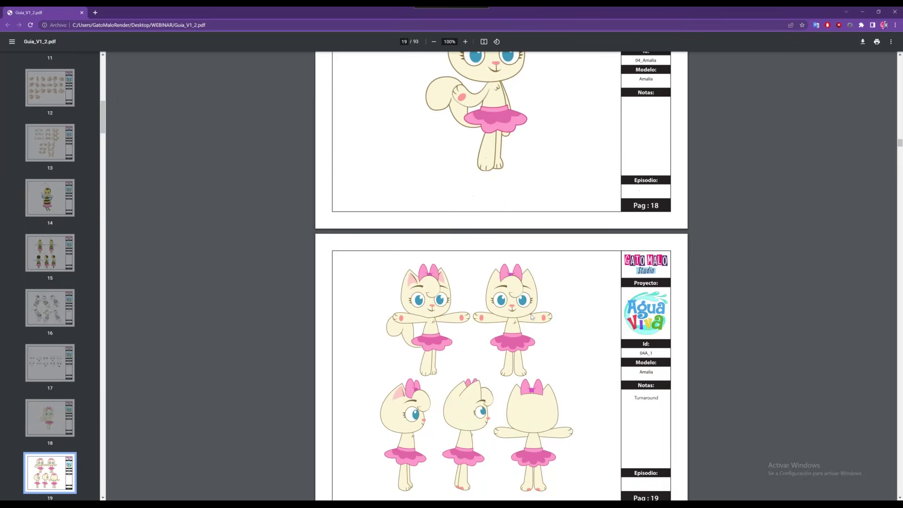
scroll(532, 316, down, 13)
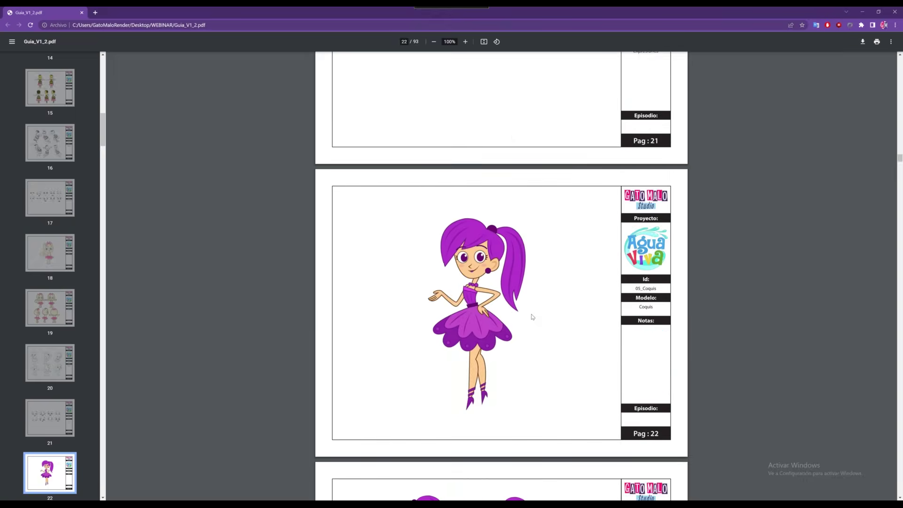
scroll(533, 316, down, 12)
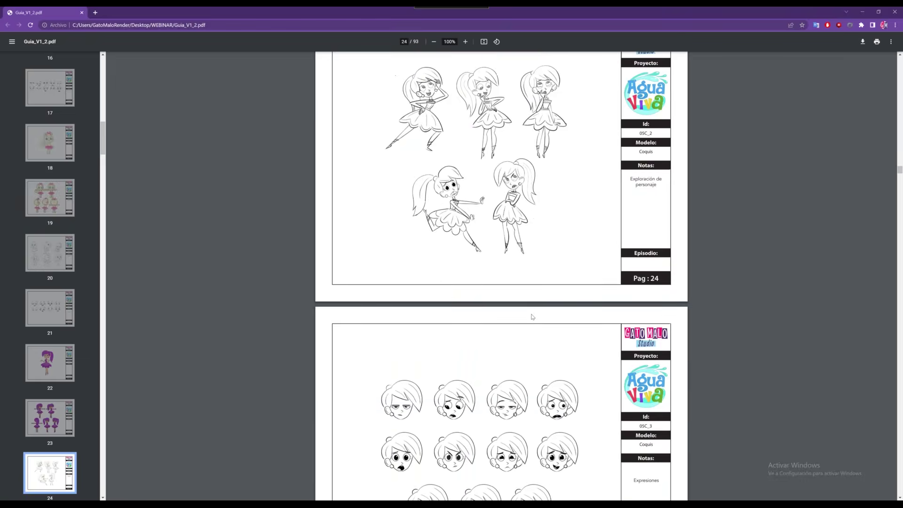
scroll(533, 316, down, 12)
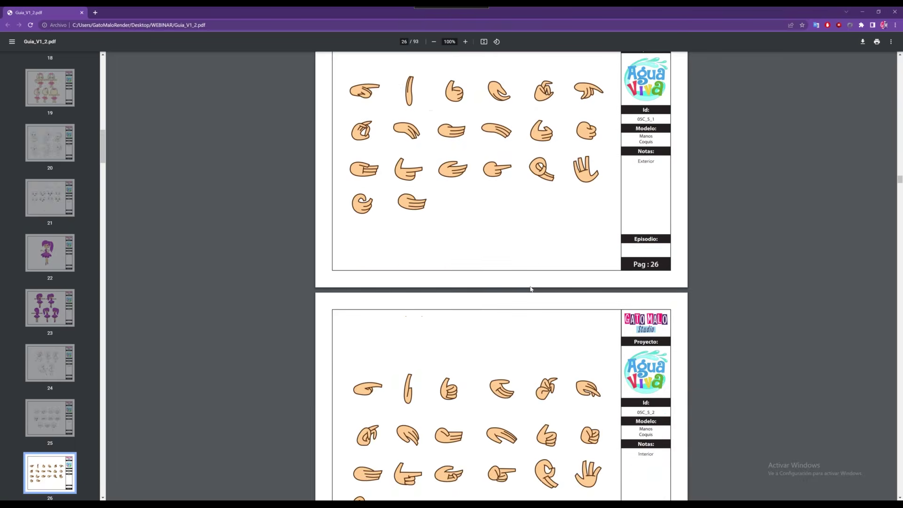
scroll(545, 285, down, 4)
scroll(555, 289, down, 3)
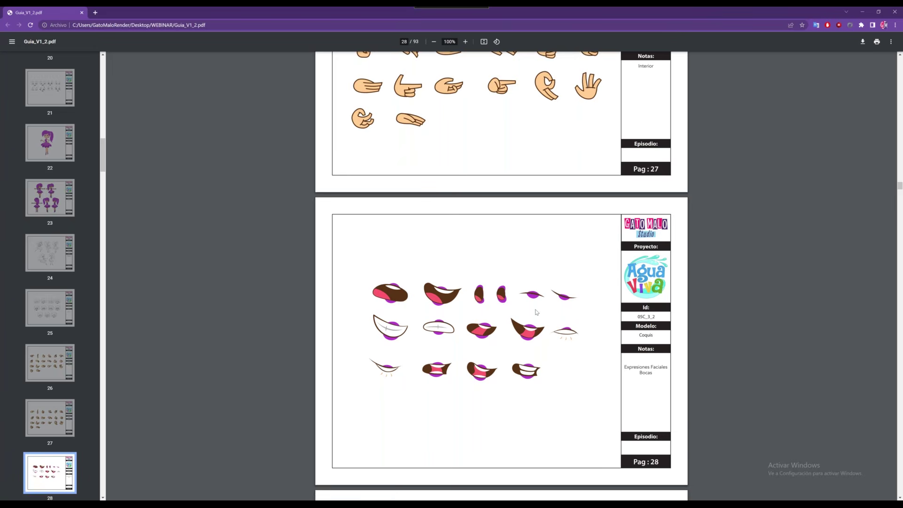
scroll(541, 313, down, 5)
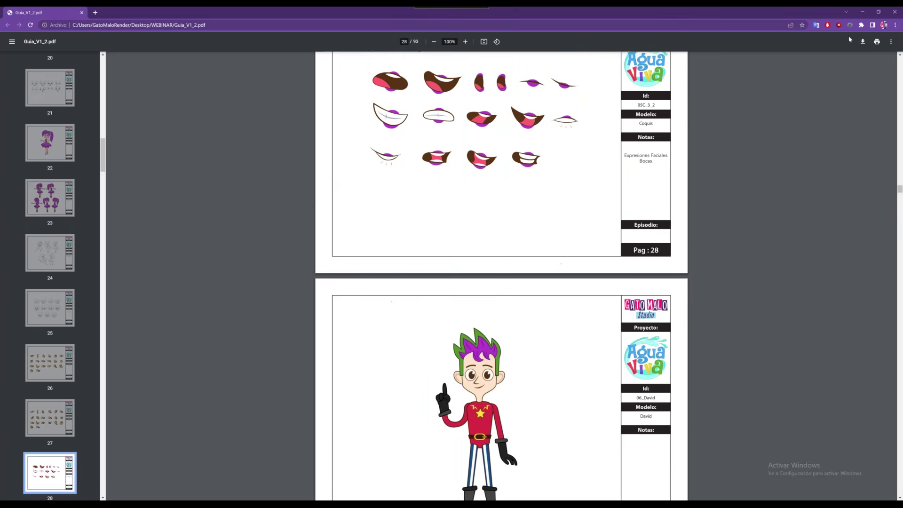
Go back to Abeja's facial expressions on page 17 and return to the turnaround on page 15.
scroll(415, 168, up, 6)
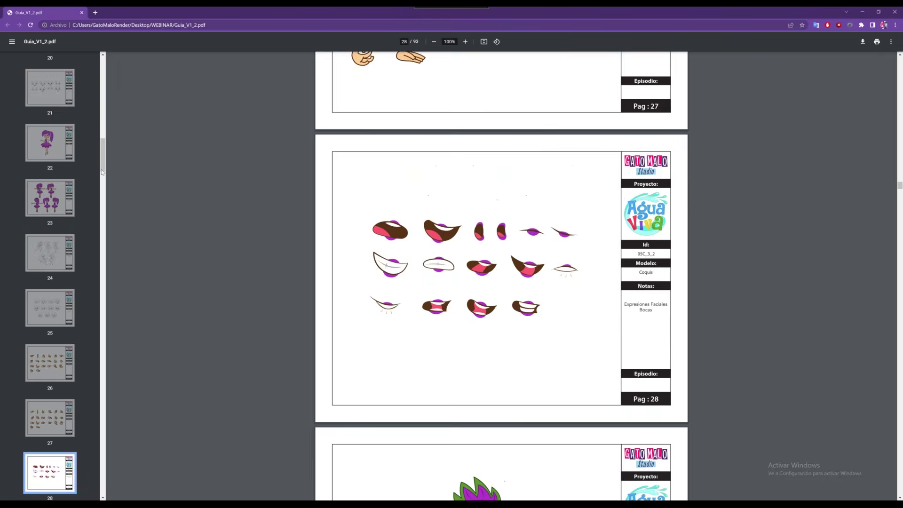
scroll(53, 227, up, 6)
click(51, 254)
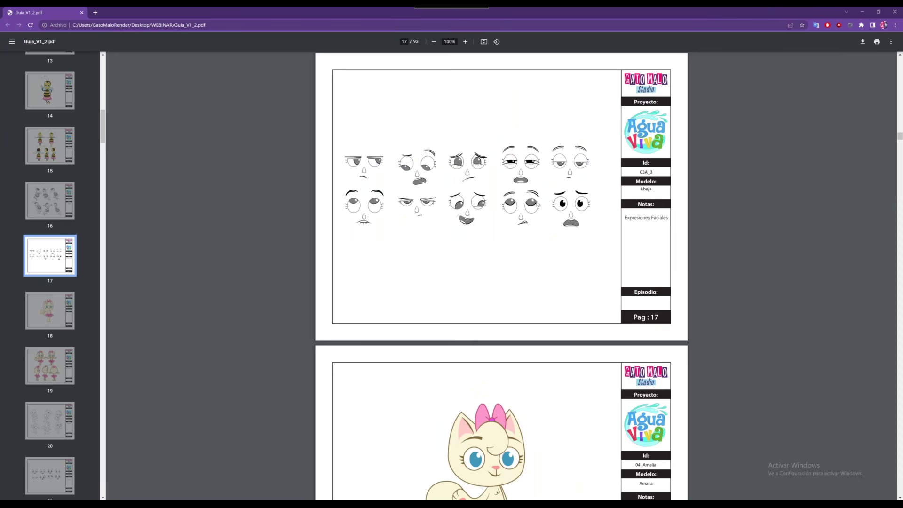
scroll(536, 211, up, 3)
scroll(535, 217, up, 12)
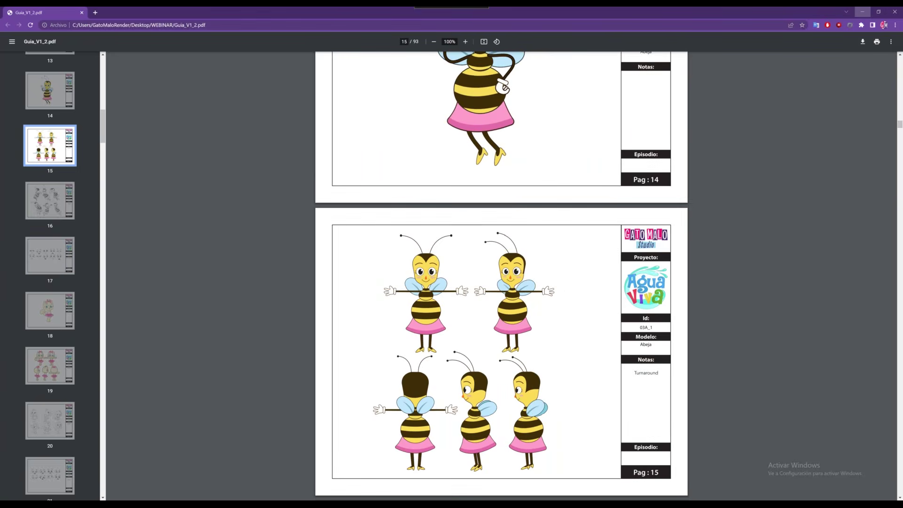
Return to the MASTER SERGIO v2 document in Moho, select the lowest eyelid control bone and expand the Sergio layer group.
click(863, 11)
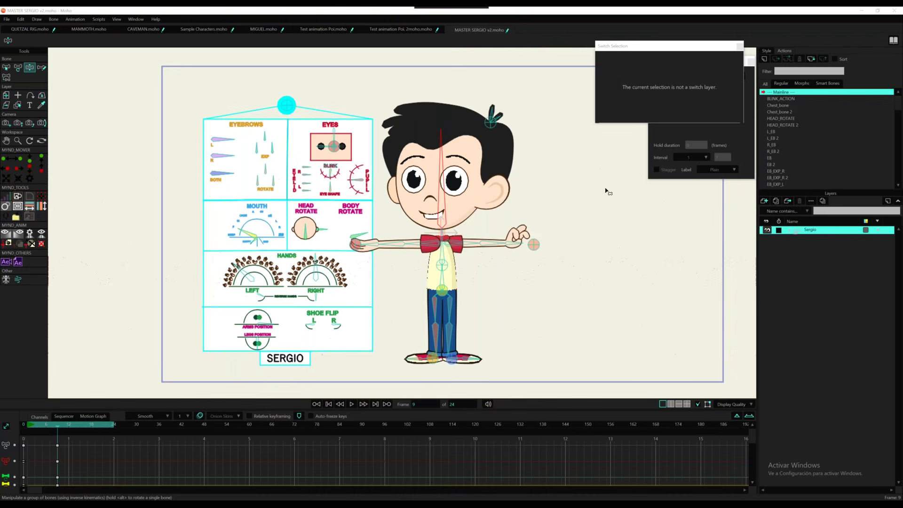
click(311, 190)
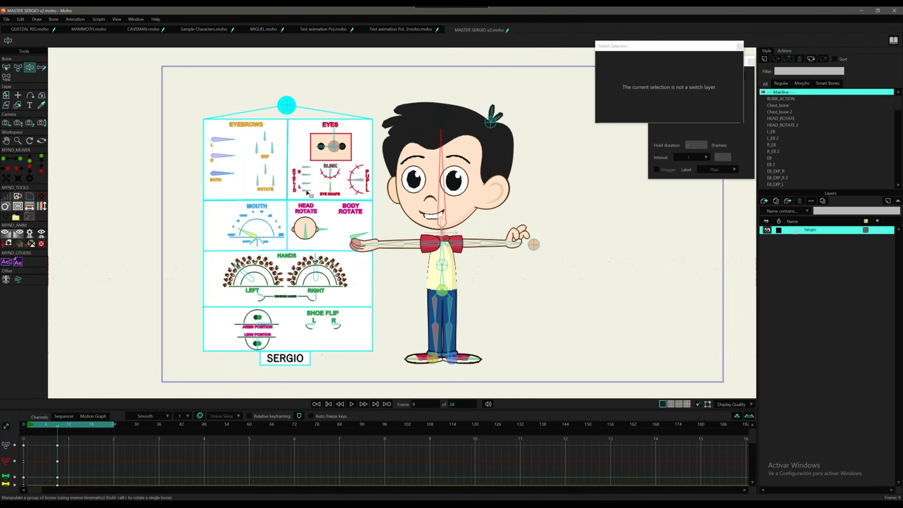
mouse_move(308, 189)
mouse_down()
mouse_move(303, 198)
mouse_move(302, 184)
mouse_move(306, 197)
mouse_move(311, 184)
mouse_up()
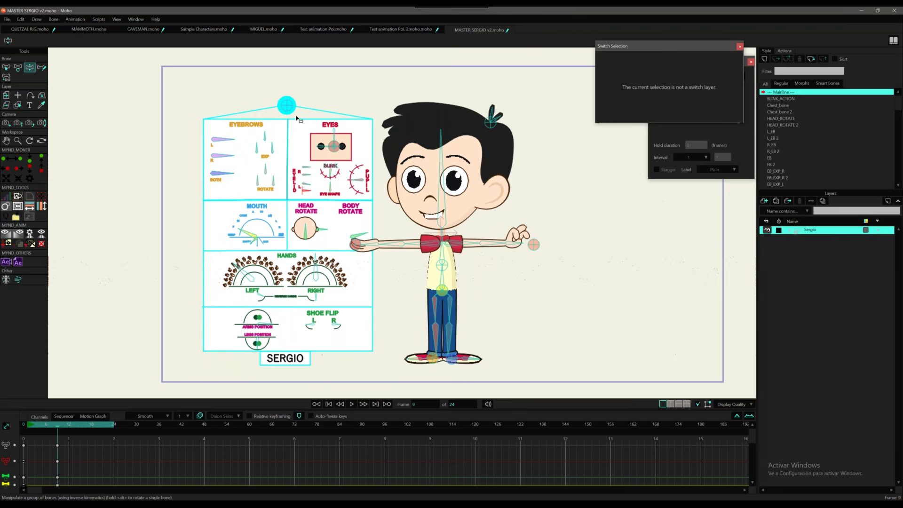
click(789, 231)
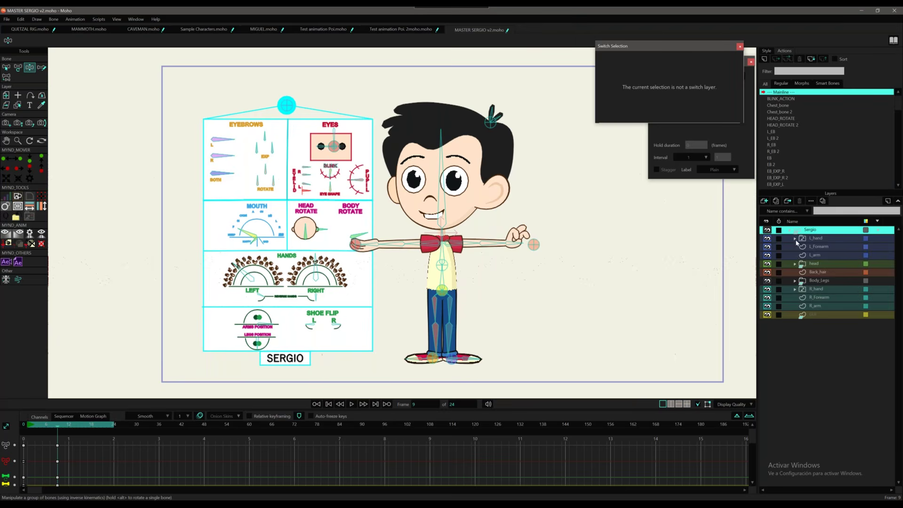
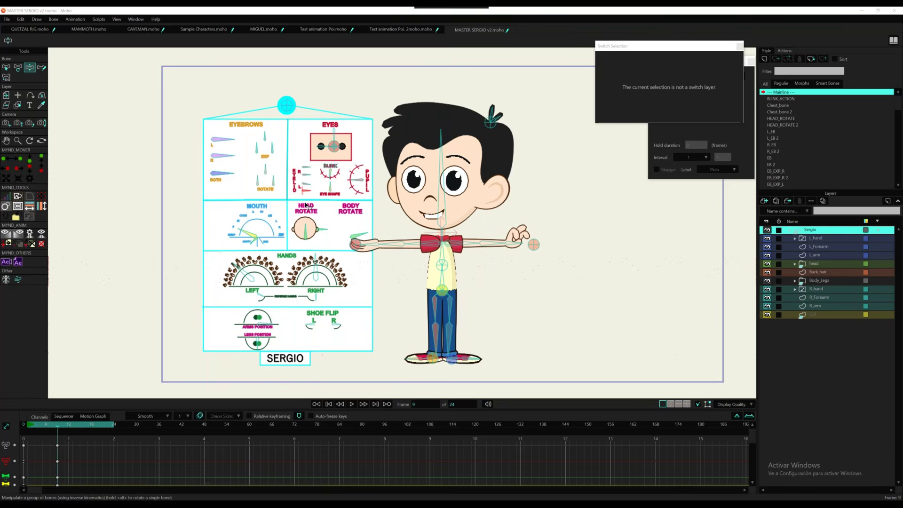
Move Sergio's control panel slightly away from the character with the round bone at its peak, and activate the Select Bone tool.
scroll(305, 206, up, 1)
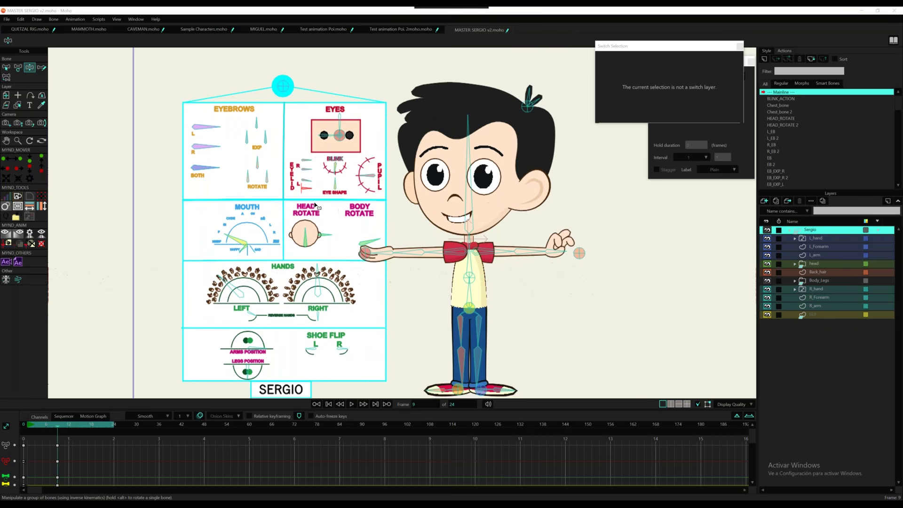
click(286, 89)
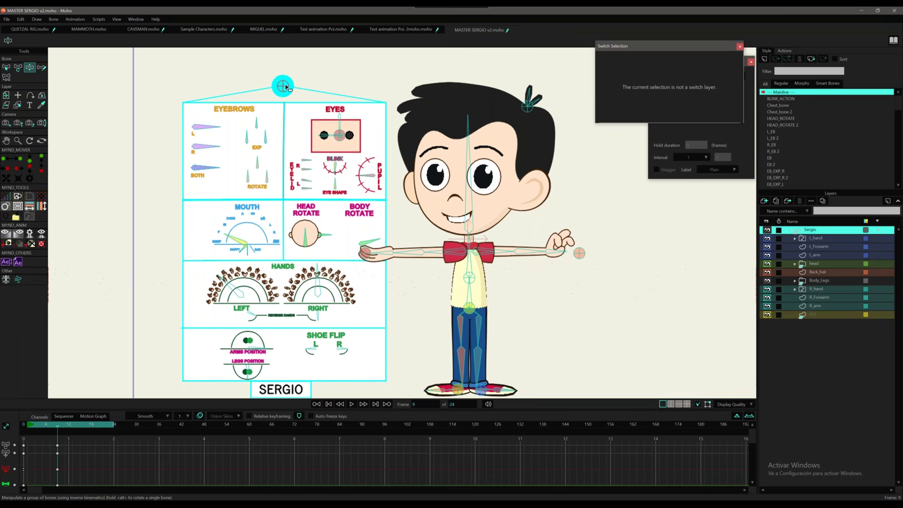
mouse_move(286, 87)
mouse_down()
mouse_move(272, 86)
mouse_move(289, 89)
mouse_move(271, 75)
mouse_move(279, 92)
mouse_up()
key(z)
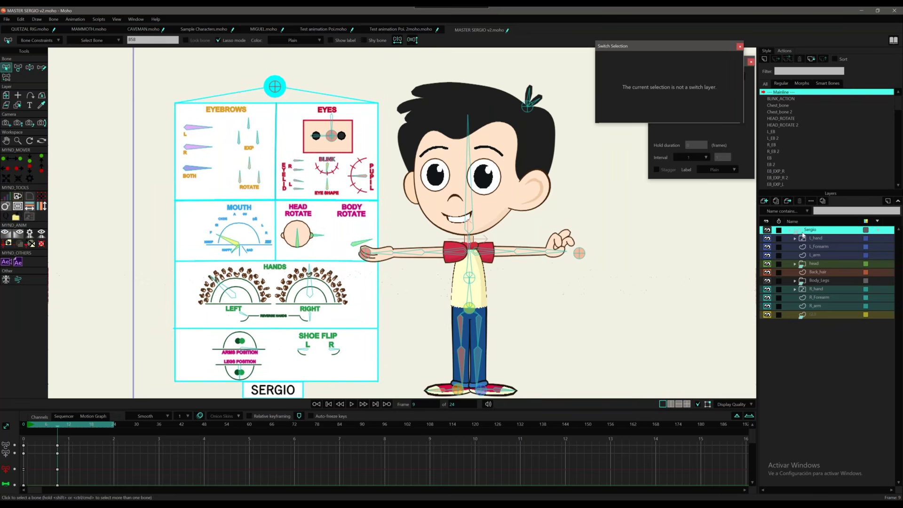
Place a row of eight round pin bones above Sergio's head, and delete all of them again.
key(z)
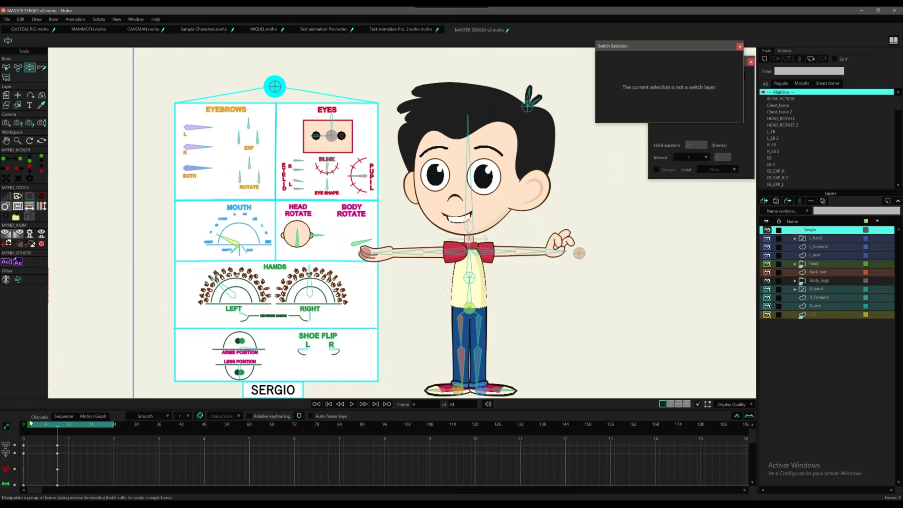
click(32, 428)
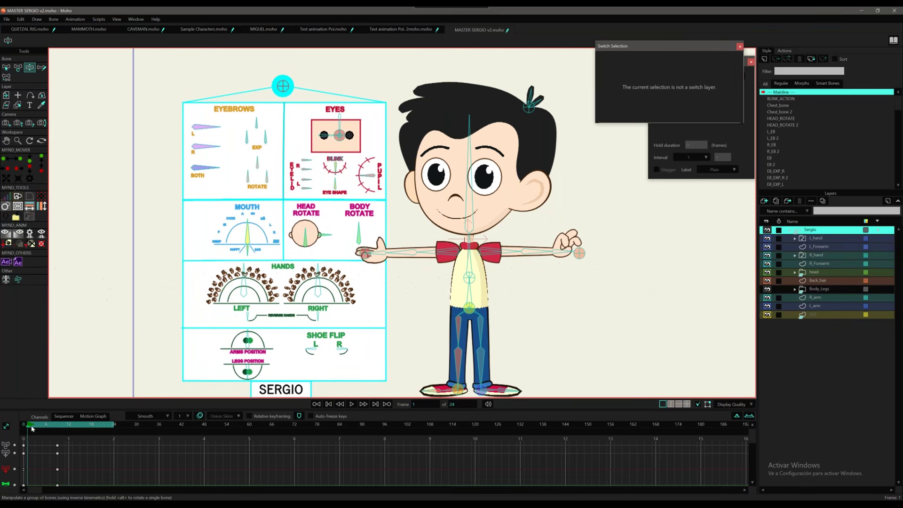
key(a)
click(397, 72)
click(429, 72)
click(479, 72)
click(550, 71)
click(503, 73)
click(453, 72)
click(412, 72)
click(524, 72)
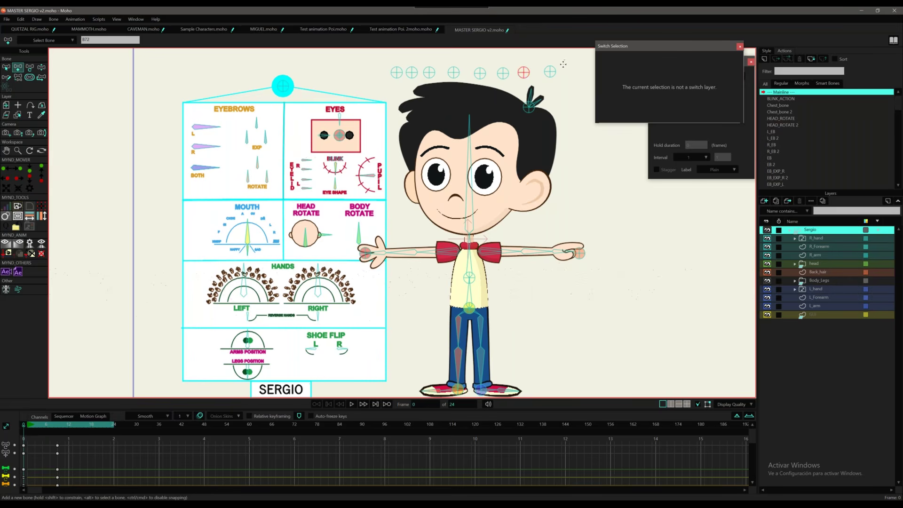
drag(573, 56, 573, 58)
key(Delete)
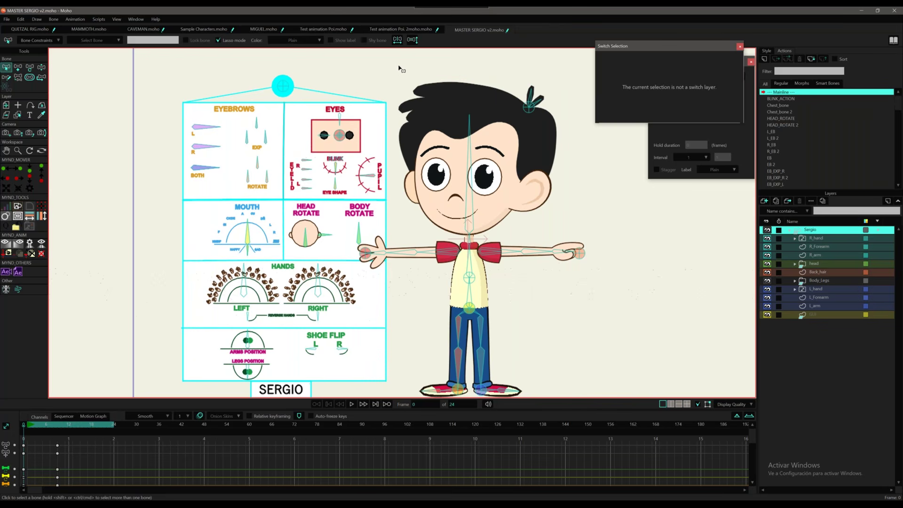
Tilt Sergio's upper body slightly at frame 0, shift the control panel by its round bone, and activate the Add Bone tool.
key(z)
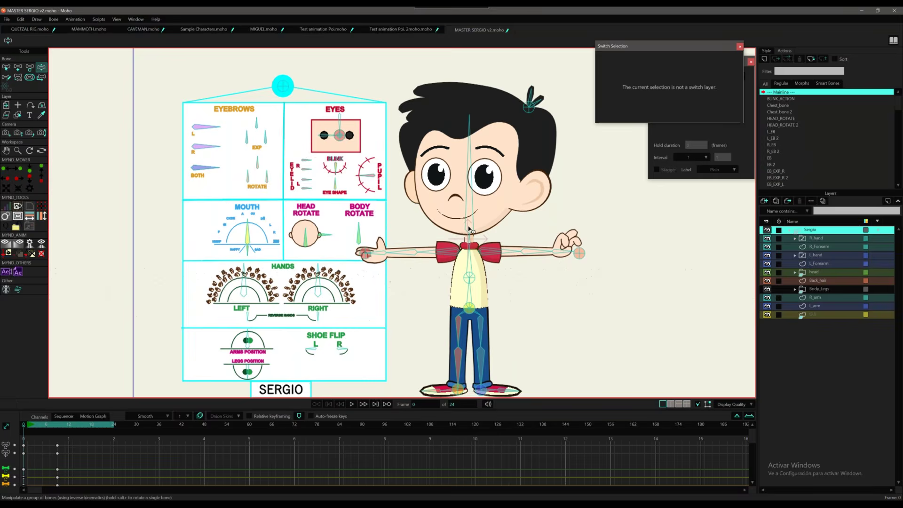
drag(468, 229, 466, 230)
drag(284, 87, 266, 93)
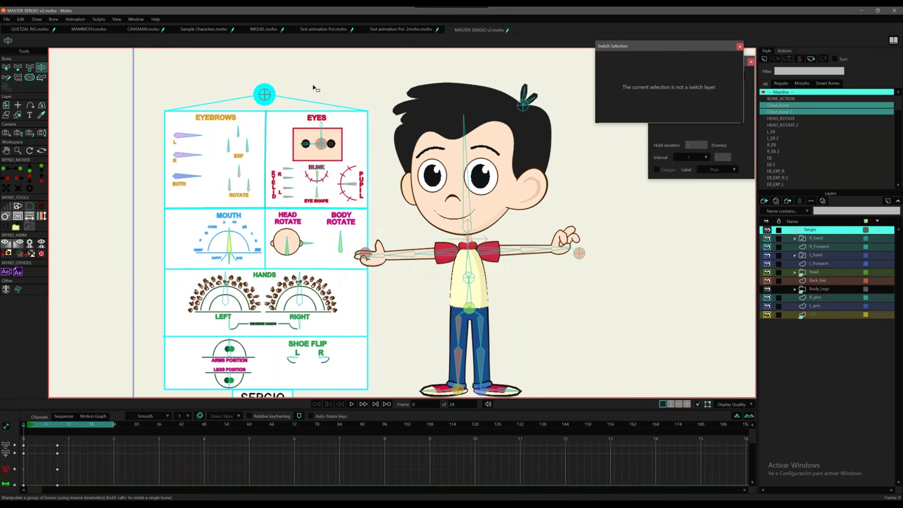
key(a)
key(b)
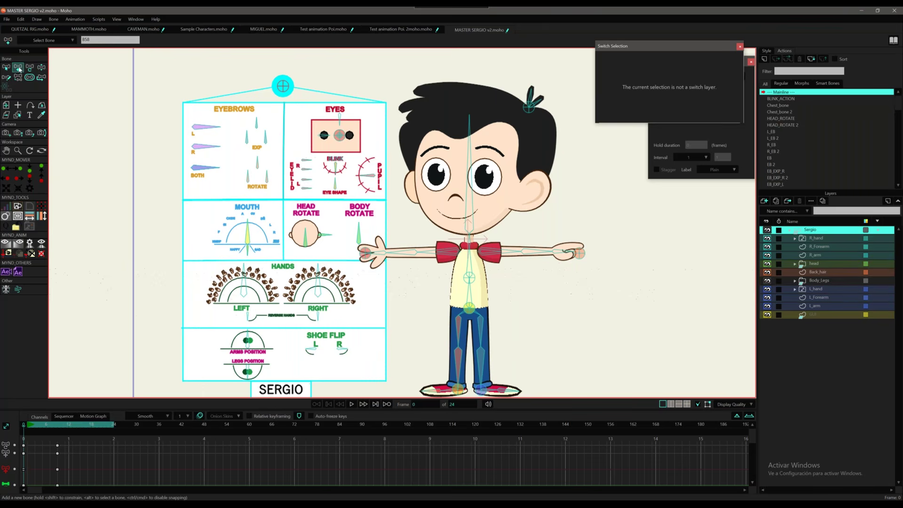
Add two round pin bones and one long bone beside the control panel's peak, and undo all three additions.
click(330, 77)
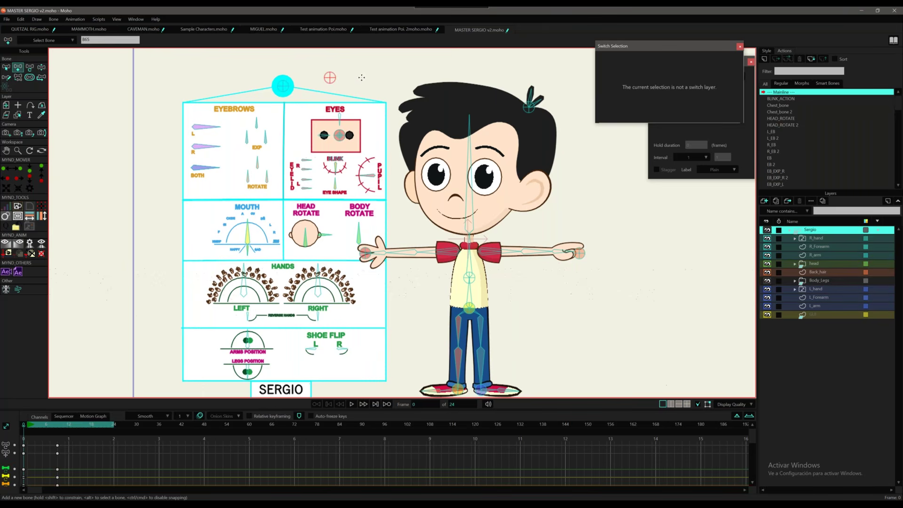
drag(361, 76, 431, 71)
click(354, 70)
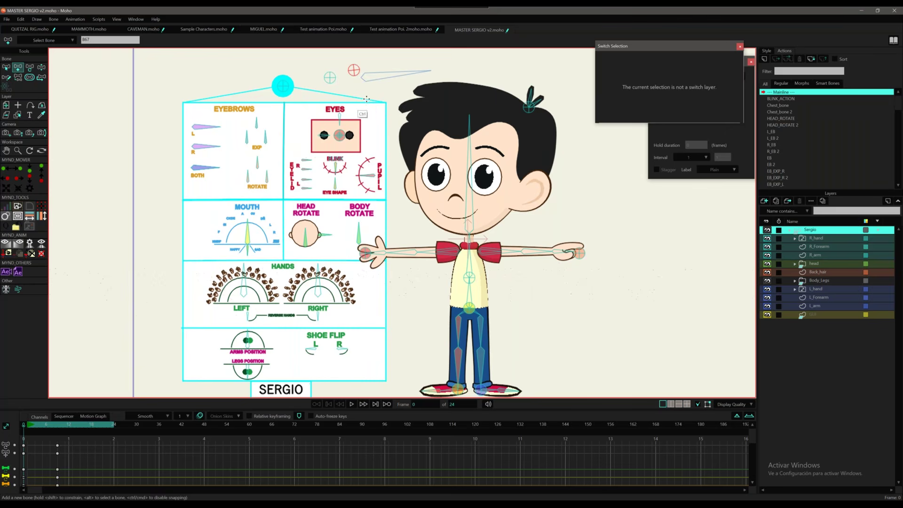
key(ctrl+z)
key(ctrl+z)
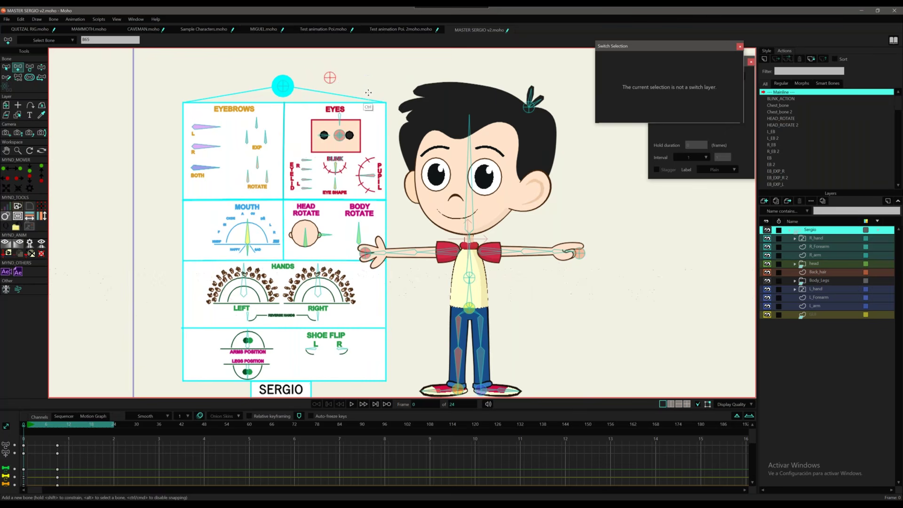
key(ctrl+z)
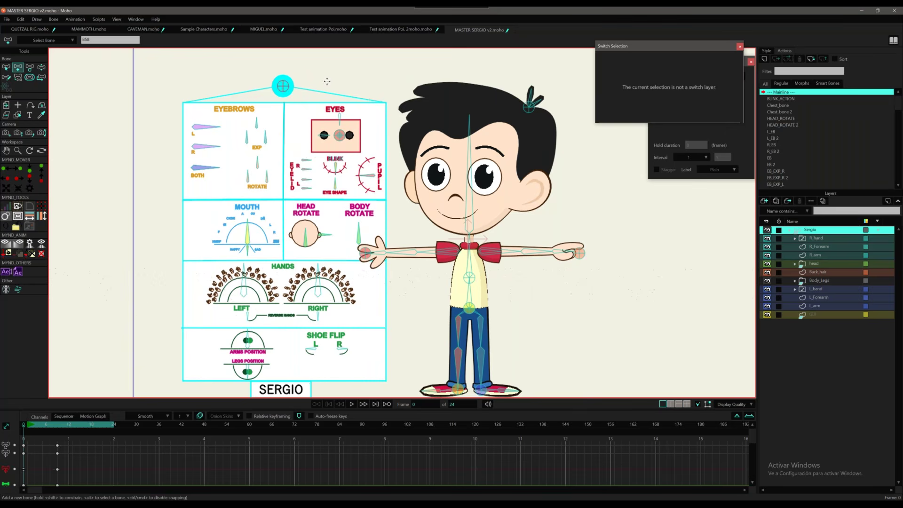
Move Sergio's control panel away from the character by its round bone and bend the arm nearest the panel with Manipulate Bones.
key(z)
drag(286, 86, 269, 83)
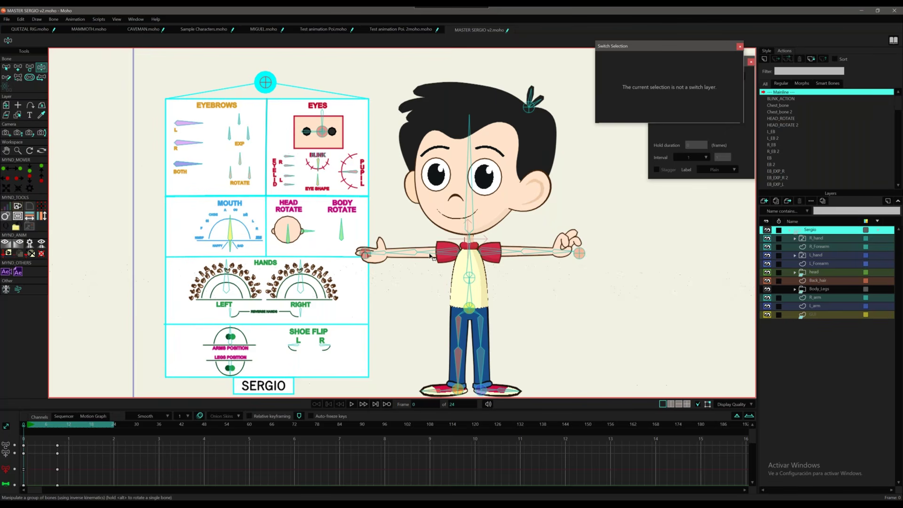
drag(431, 256, 409, 267)
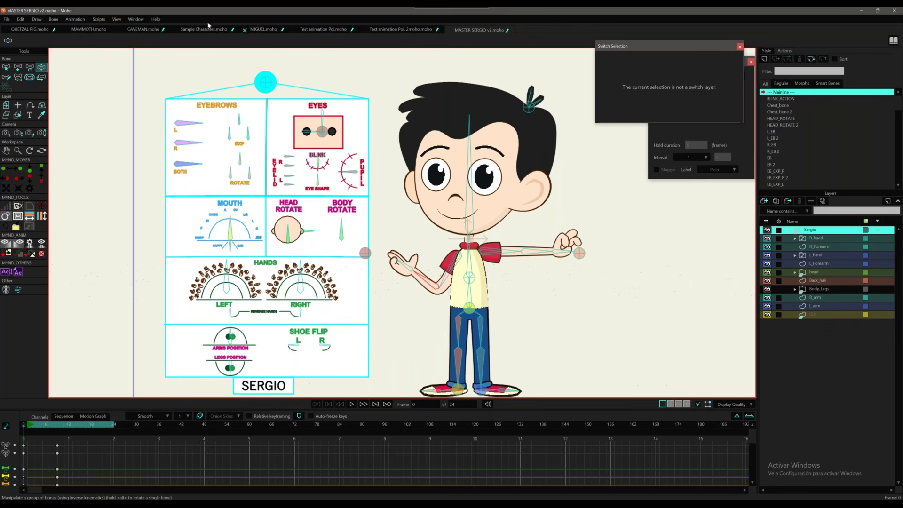
Switch to the QUETZAL RIG document and swing the R_wings control bone on the bird's control panel.
click(21, 31)
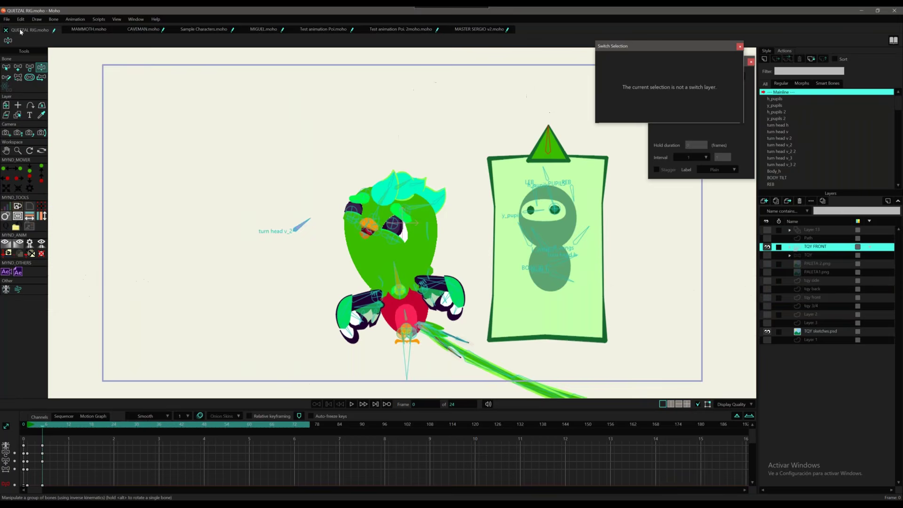
mouse_move(551, 244)
mouse_down()
mouse_move(554, 256)
mouse_move(553, 246)
mouse_up()
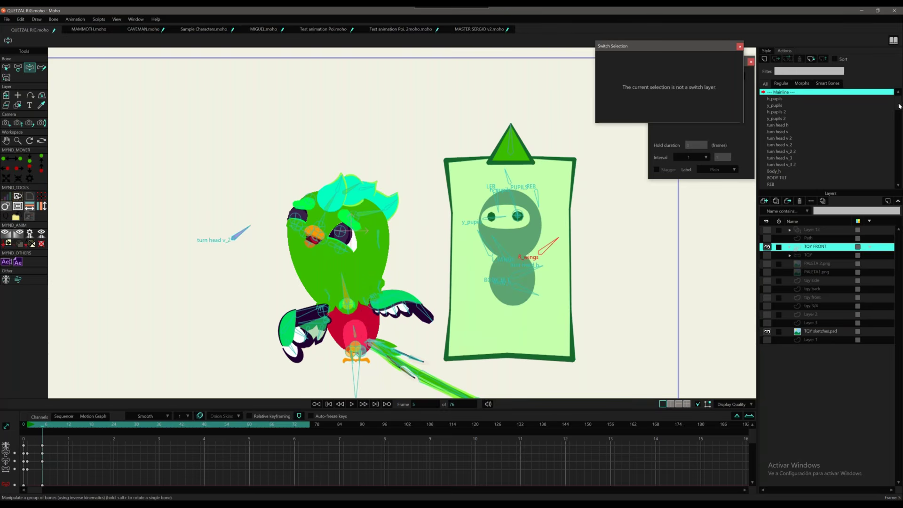
Open the R_wings action for editing and disable the Vitruvian bone group of the wing.
scroll(900, 107, down, 3)
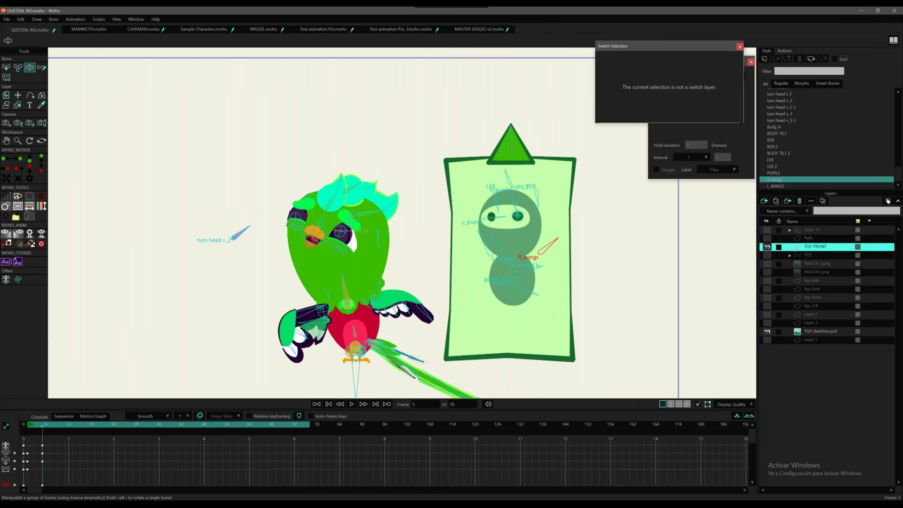
double_click(779, 180)
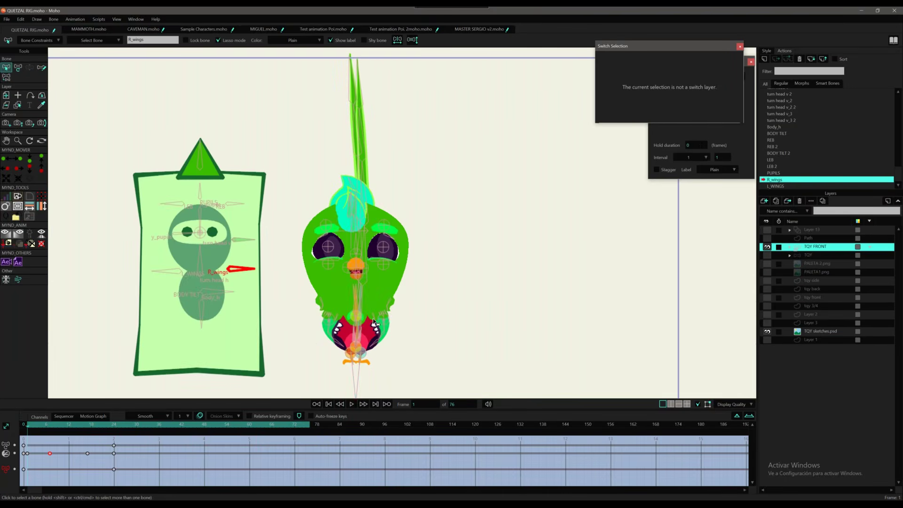
click(385, 328)
click(6, 279)
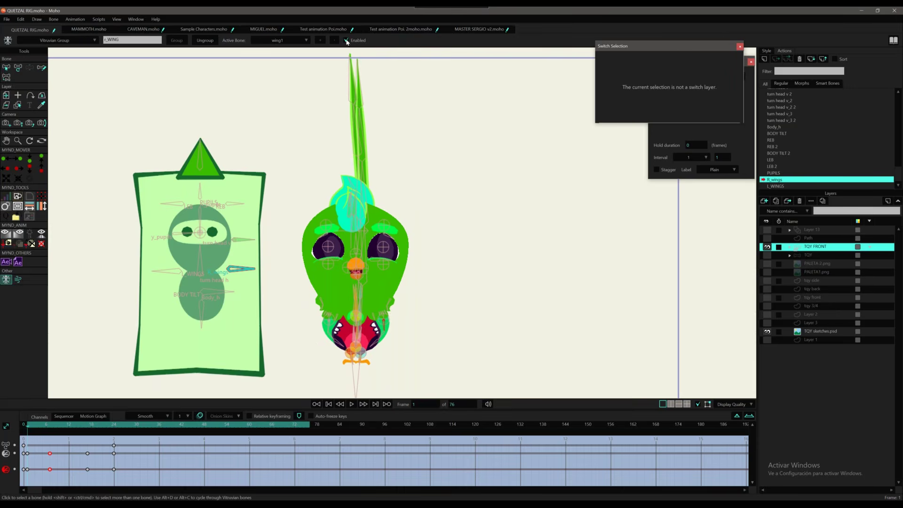
click(347, 40)
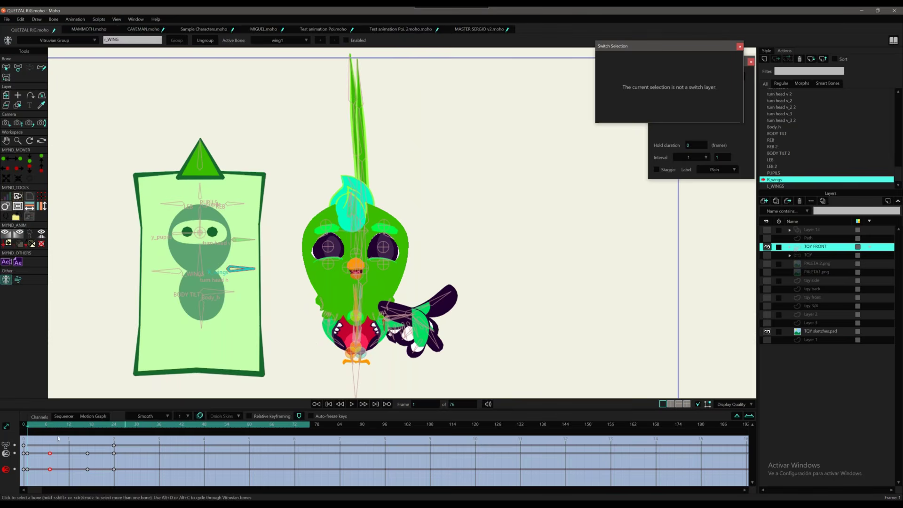
Go to frame 0 to compare the separate wing versions, and enable the wing's Vitruvian group again.
click(21, 426)
drag(453, 263, 436, 156)
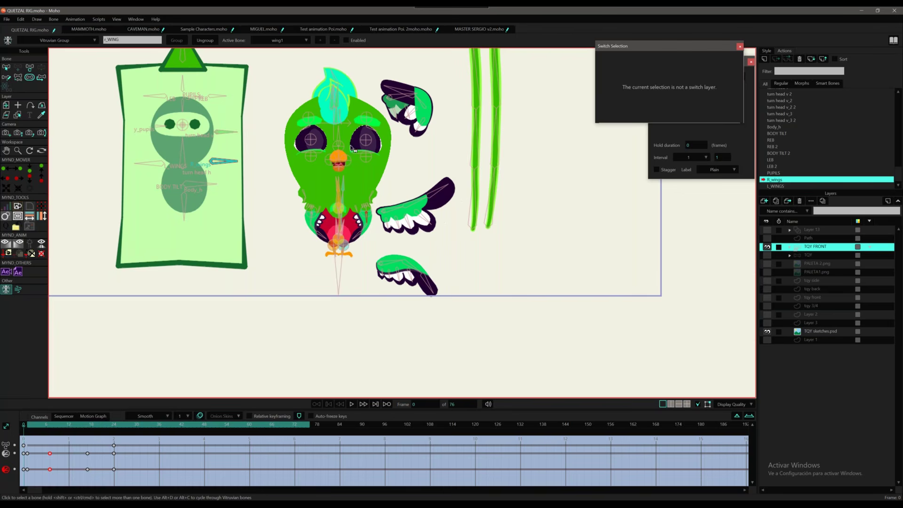
click(348, 42)
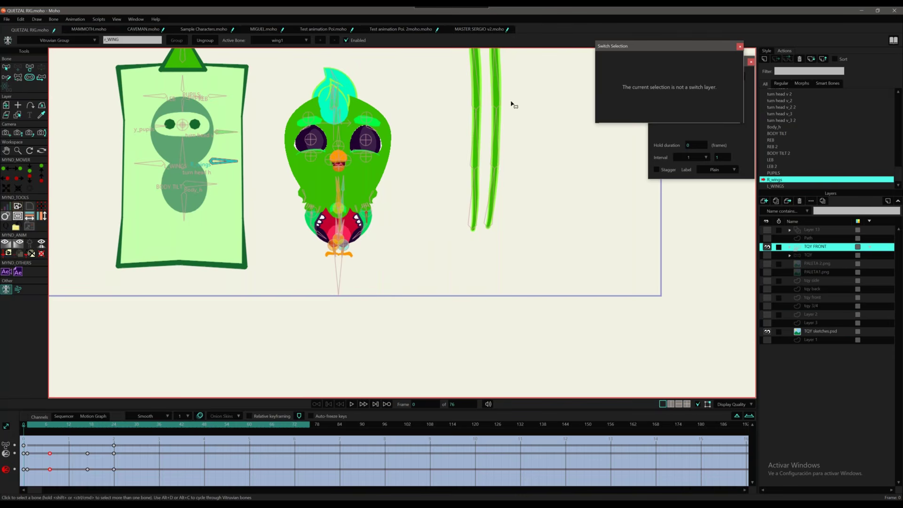
Reopen the R_wings action, check the wing group's active bone choices, and return to the Mainline.
double_click(791, 182)
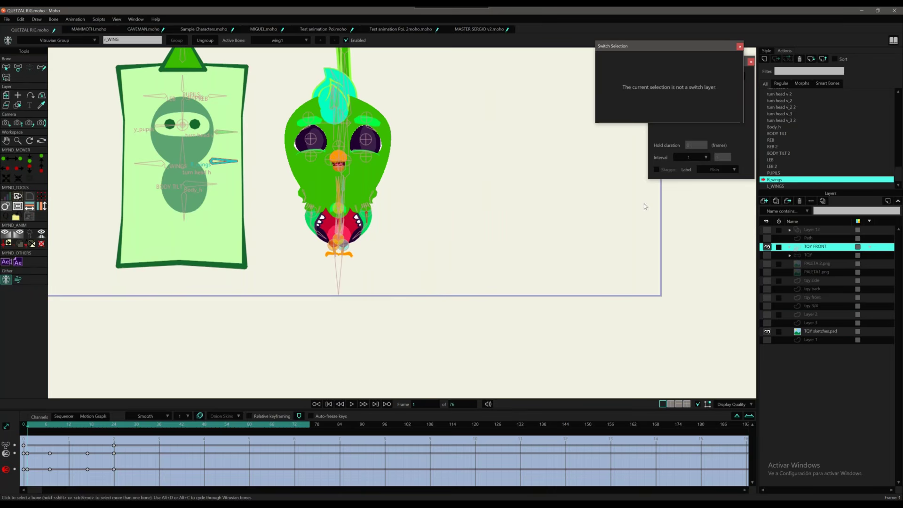
click(300, 40)
click(307, 49)
scroll(897, 175, up, 3)
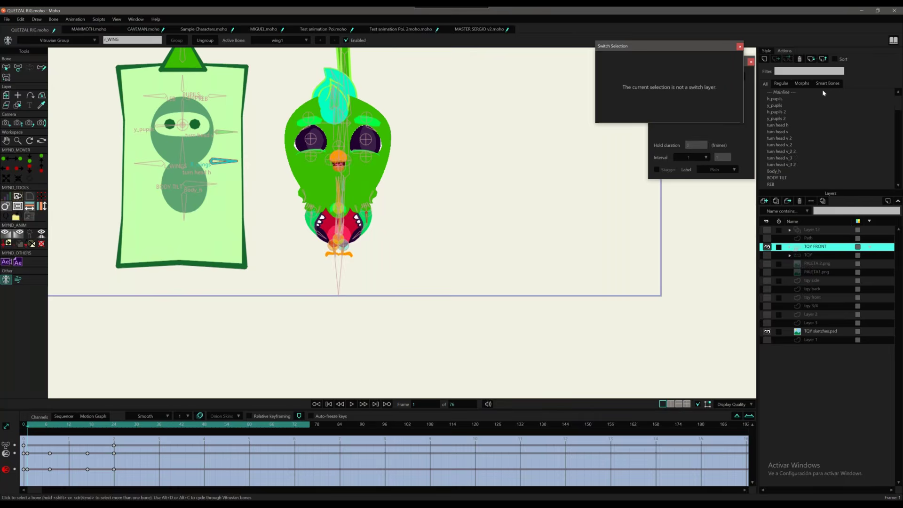
click(817, 92)
double_click(817, 93)
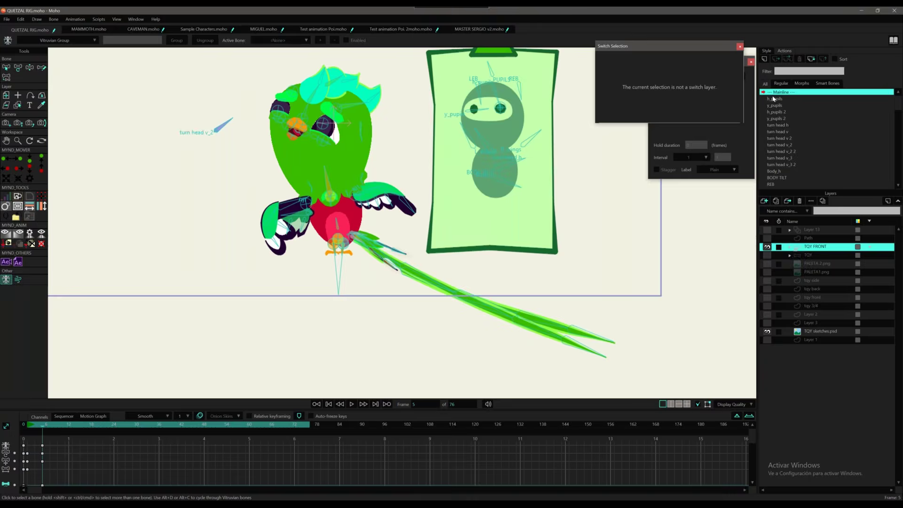
Go to frame 2, bend the wing nearest the control panel with its bones, and switch its shape with the R_wings control bone.
drag(42, 426, 31, 427)
drag(325, 216, 300, 280)
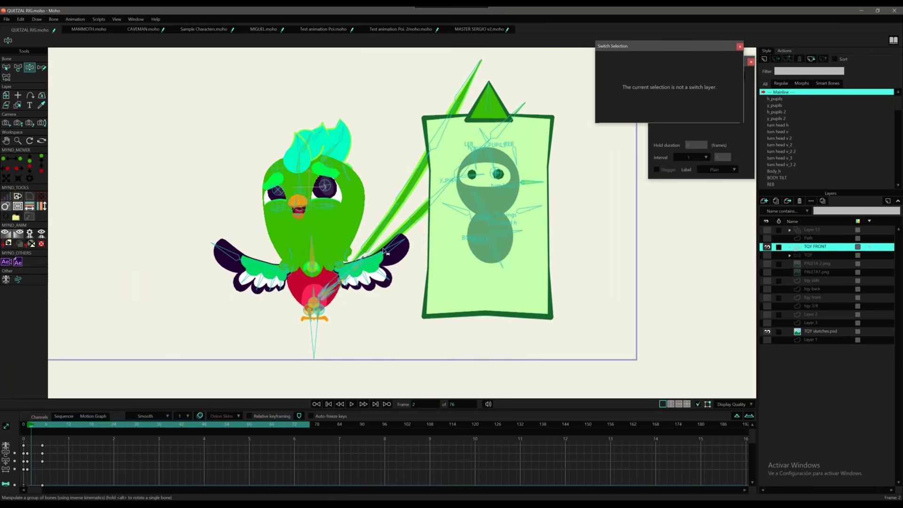
click(344, 264)
mouse_move(375, 262)
mouse_down()
mouse_move(360, 284)
mouse_move(372, 272)
mouse_move(369, 251)
mouse_up()
click(355, 284)
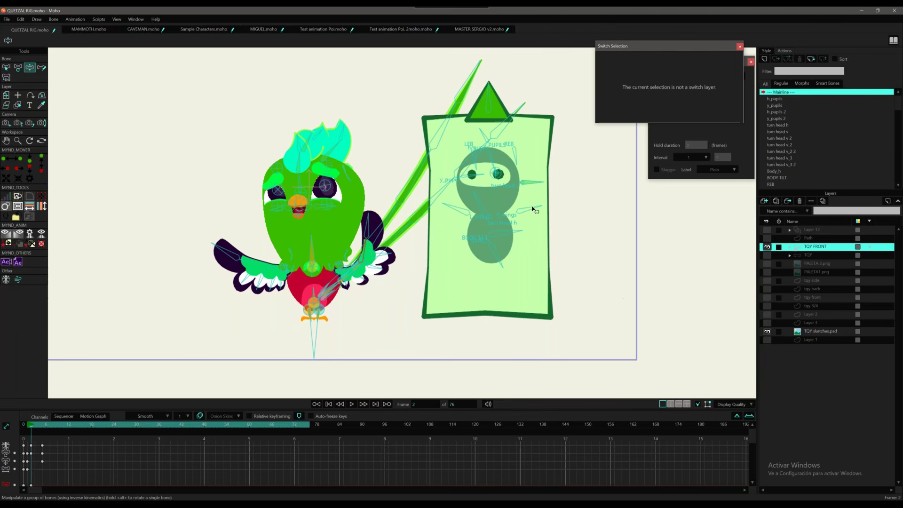
drag(535, 209, 513, 235)
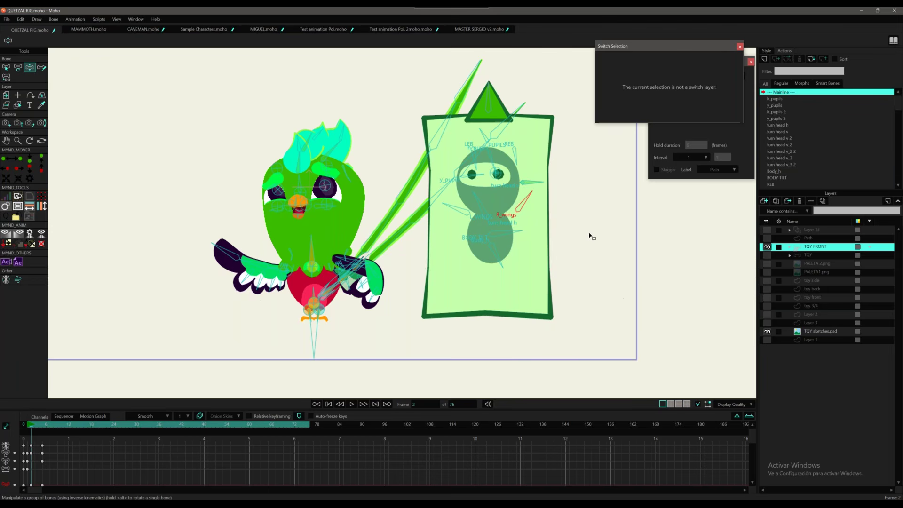
Turn the quetzal's head down with its head bone and move the control panel farther away from the bird.
click(300, 182)
drag(300, 181, 300, 185)
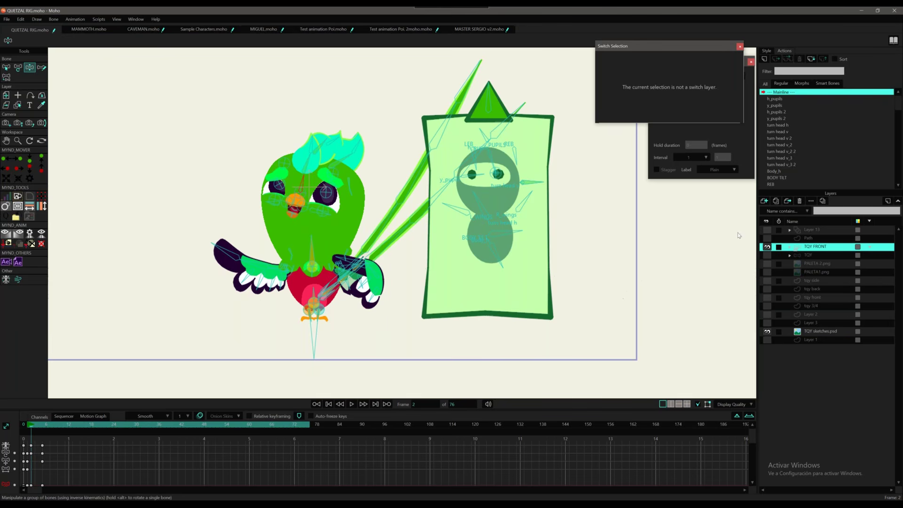
drag(490, 103, 537, 129)
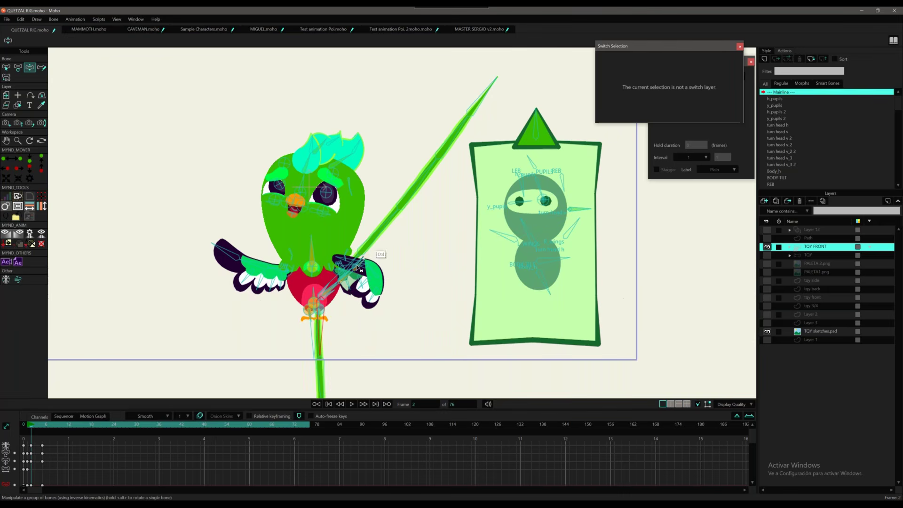
Return to the MASTER SERGIO v2 document and view Sergio together with the whole control panel.
click(480, 30)
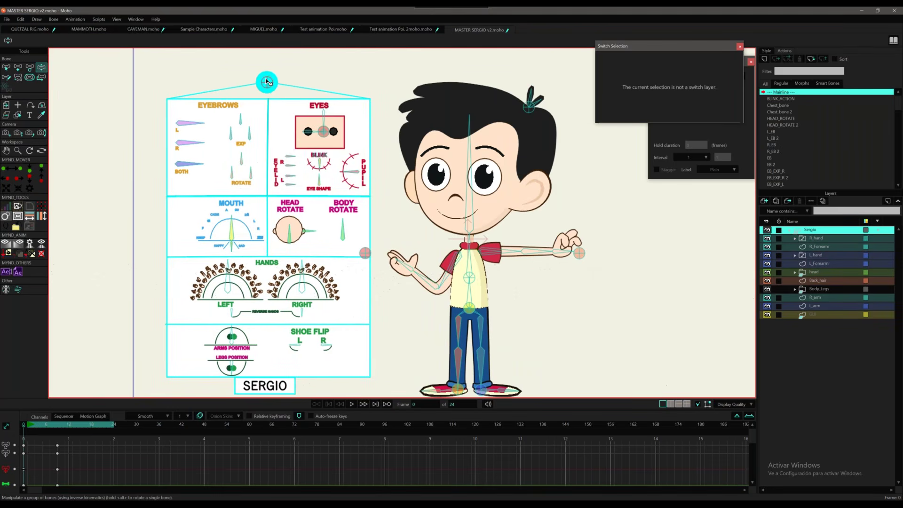
click(6, 20)
click(6, 21)
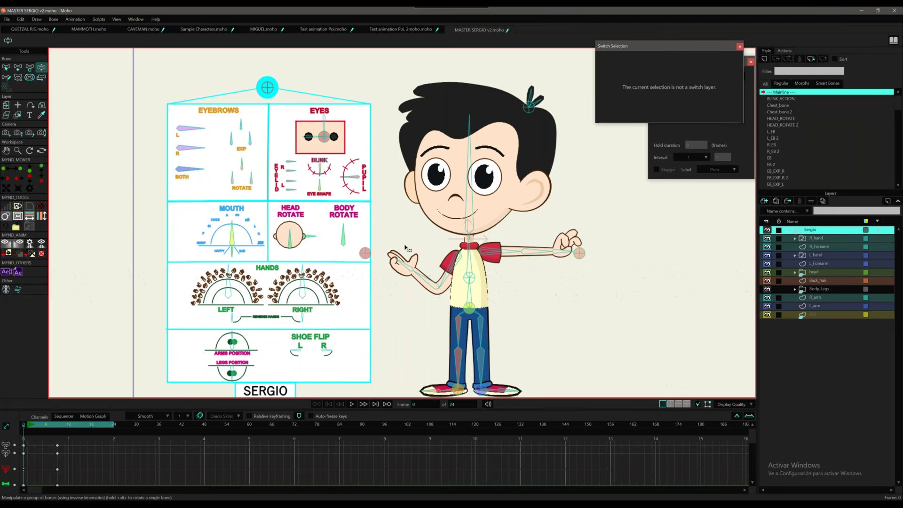
scroll(399, 246, up, 2)
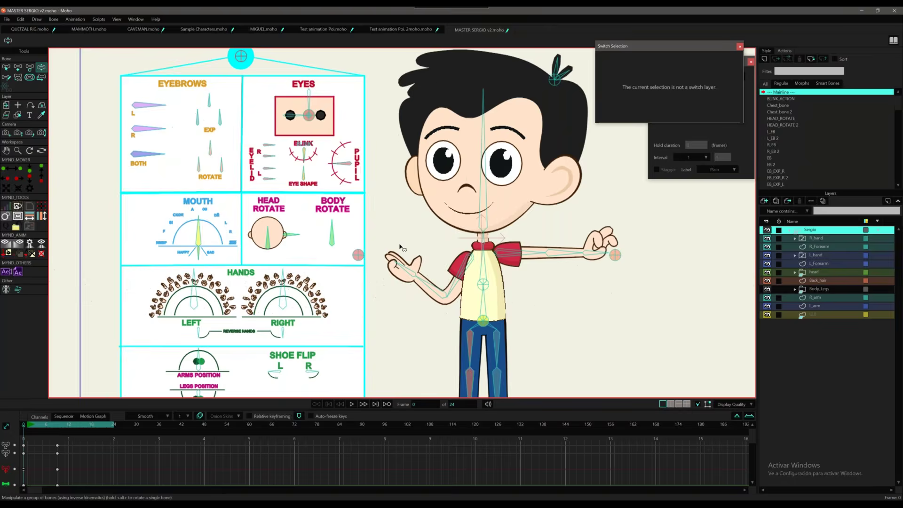
scroll(400, 245, down, 6)
scroll(399, 245, up, 1)
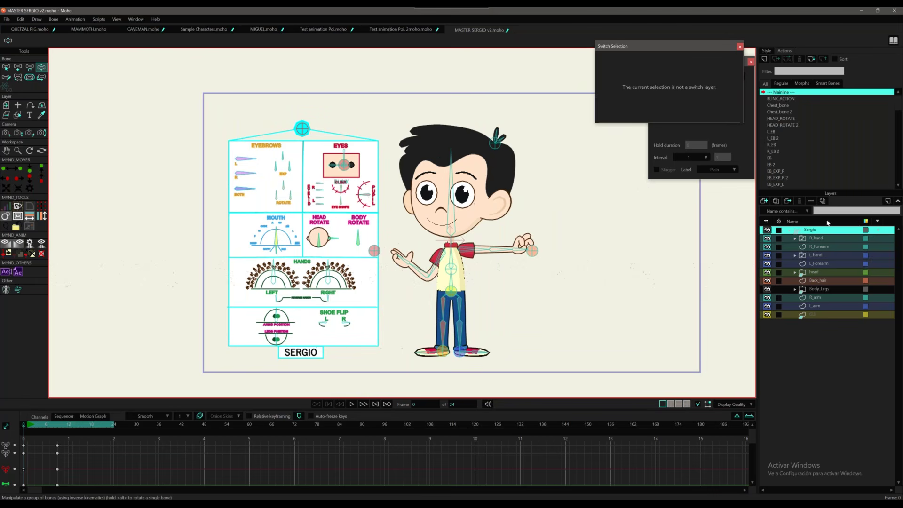
Collapse and re-expand the Sergio layer group, and select its R_hand switch layer.
click(791, 230)
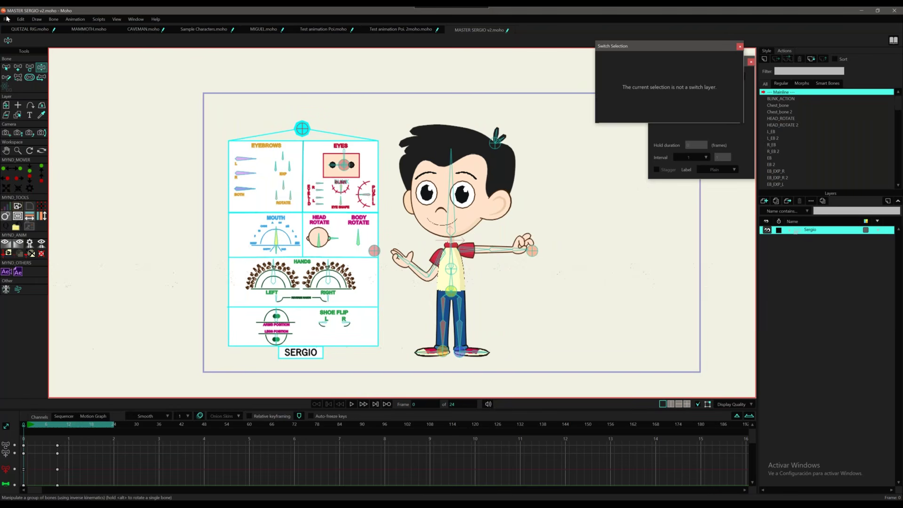
click(791, 230)
click(816, 239)
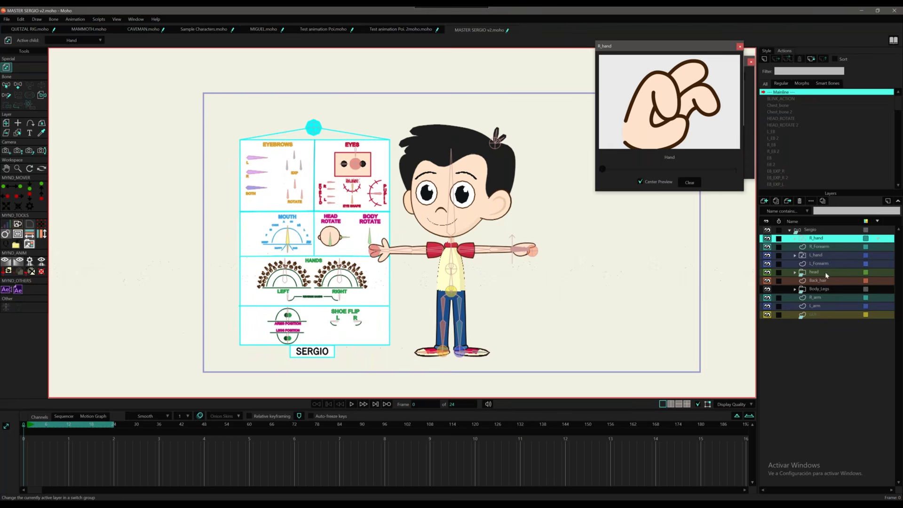
Select the layers from R_hand through L_Forearm, switch to the head layer, and expand and collapse its group.
click(818, 264)
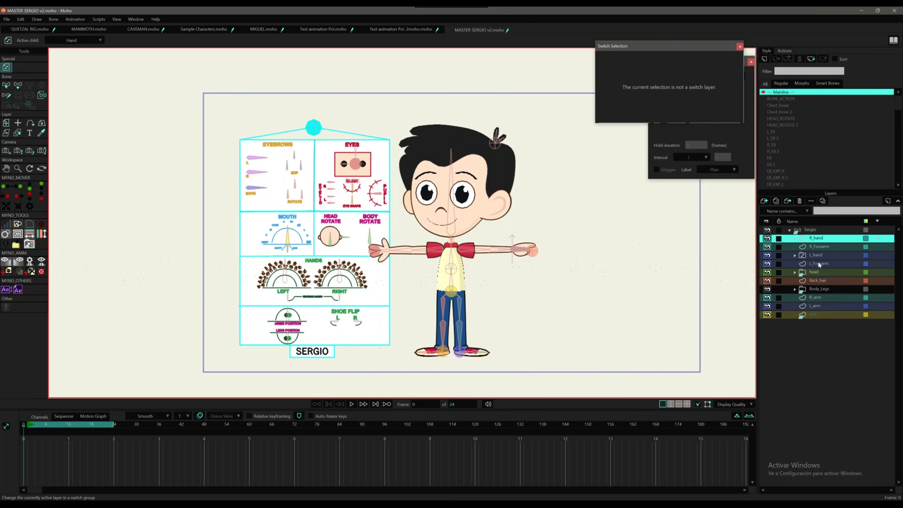
shift+click(820, 263)
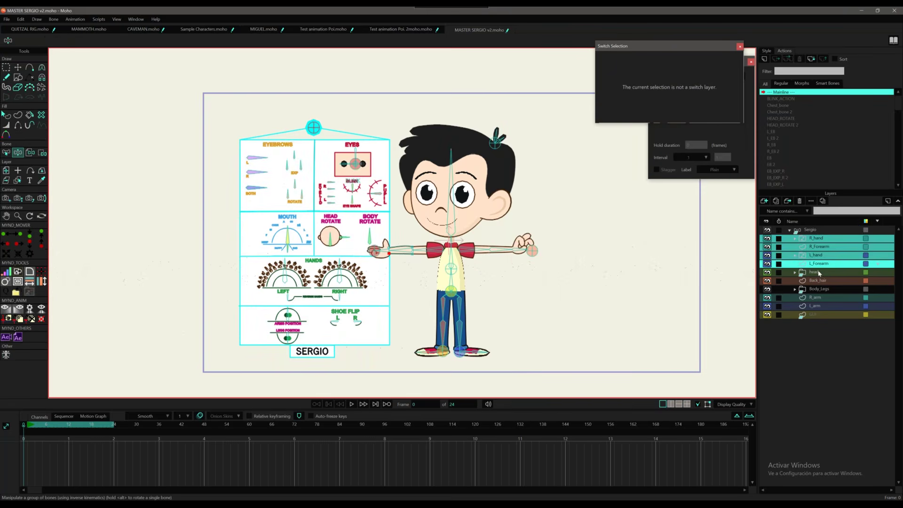
click(819, 273)
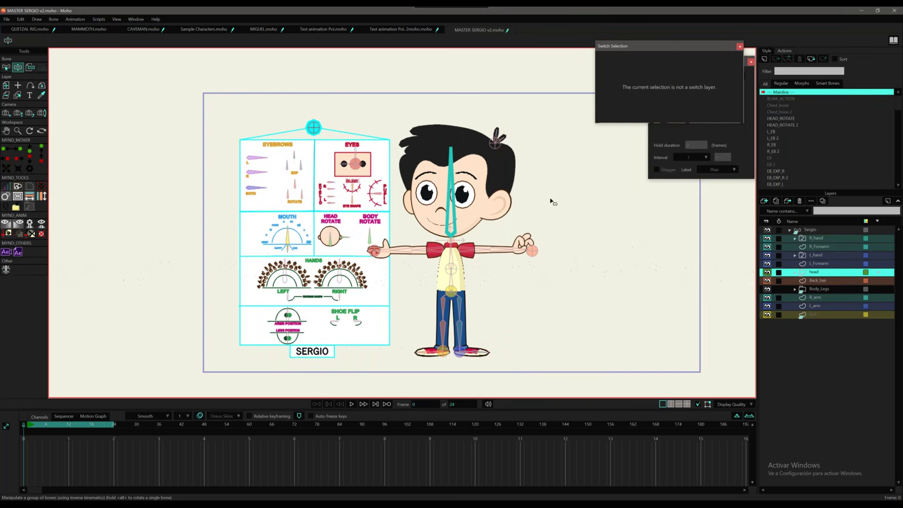
click(796, 273)
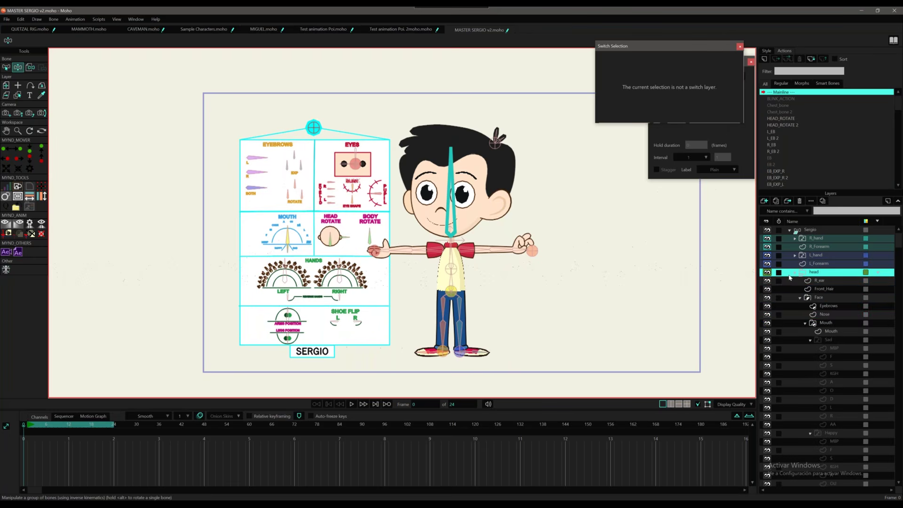
click(795, 273)
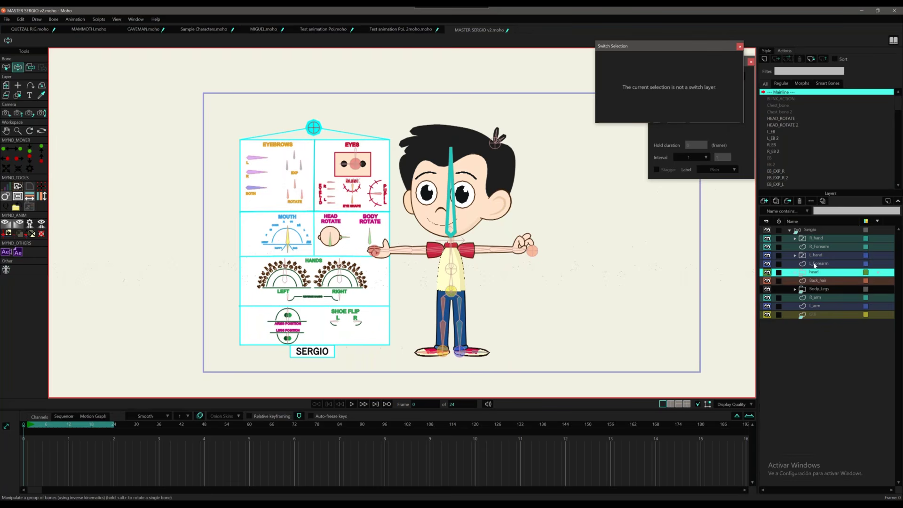
Undo the last layer changes and activate Select Bone.
key(ctrl+z)
key(ctrl+z)
key(ctrl+z)
key(ctrl+z)
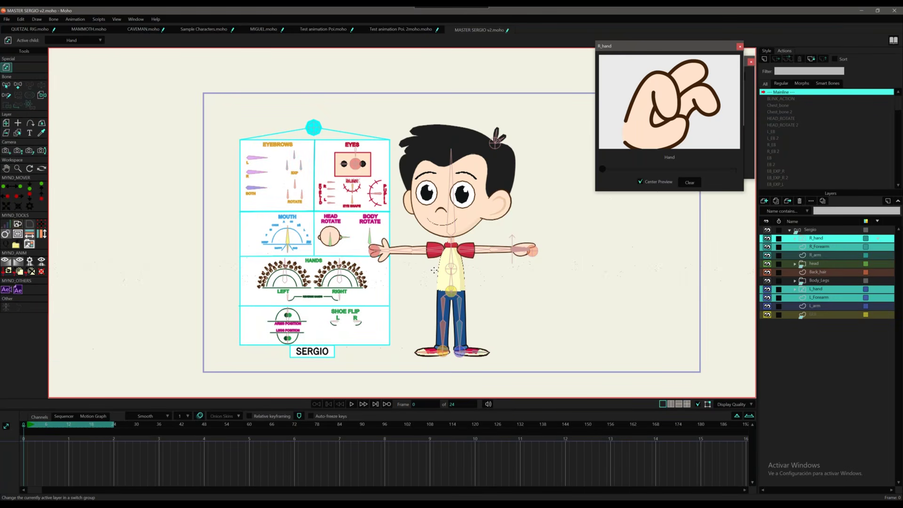
key(b)
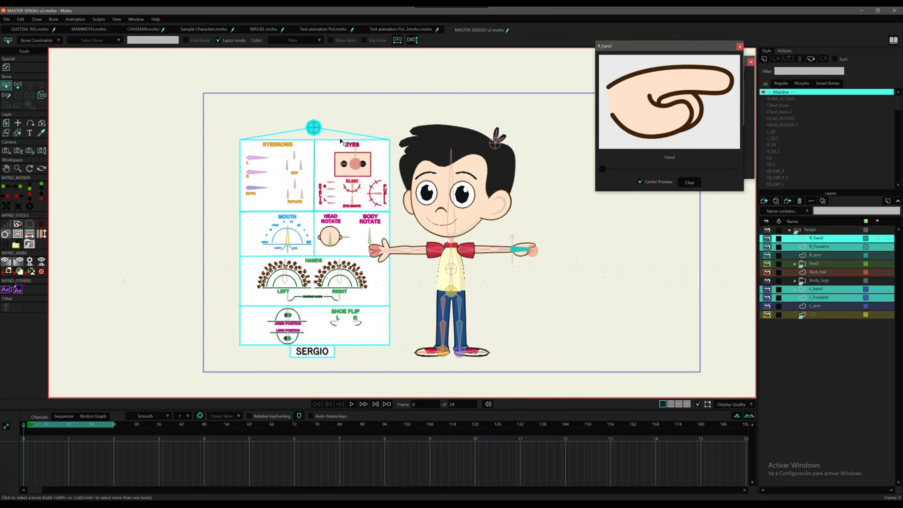
Switch to Guia_V1_2.pdf in the browser, examine Sergio's model sheets for arms, turnaround and poses, and return to Moho.
key(alt+Tab)
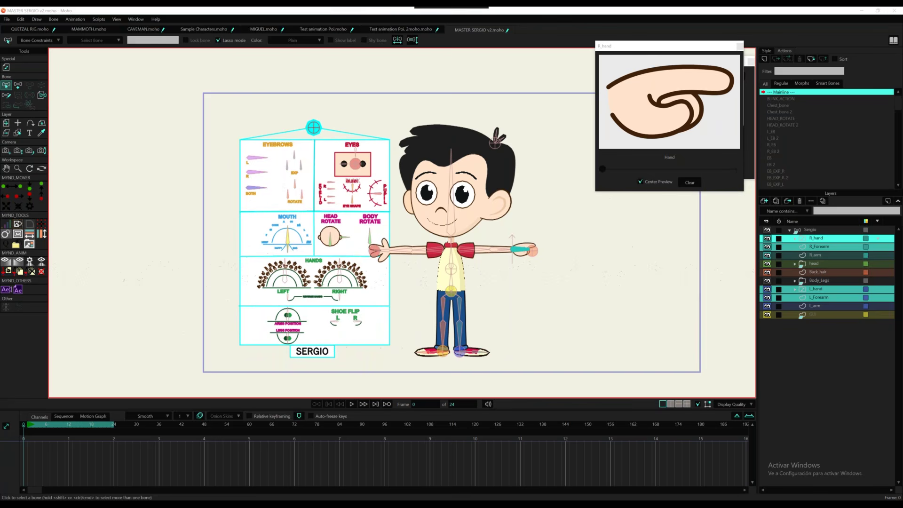
drag(258, 97, 338, 53)
scroll(296, 184, down, 6)
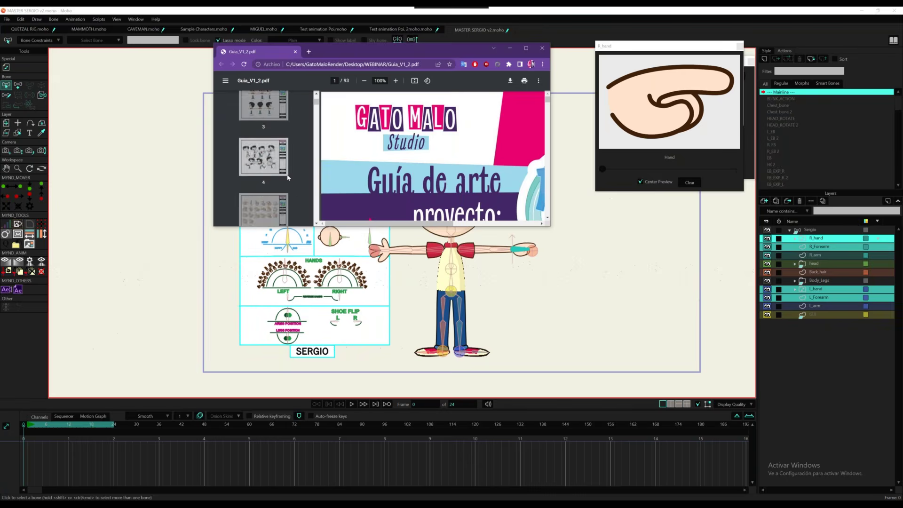
click(270, 190)
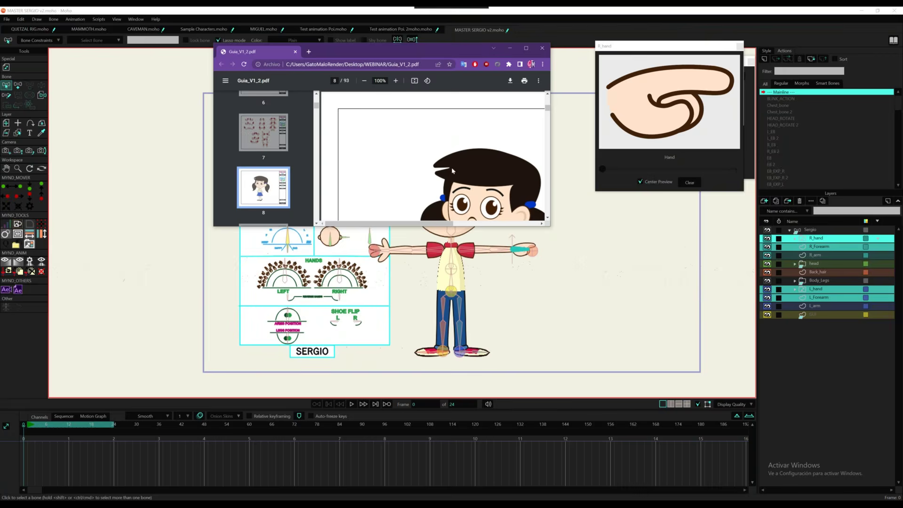
click(526, 48)
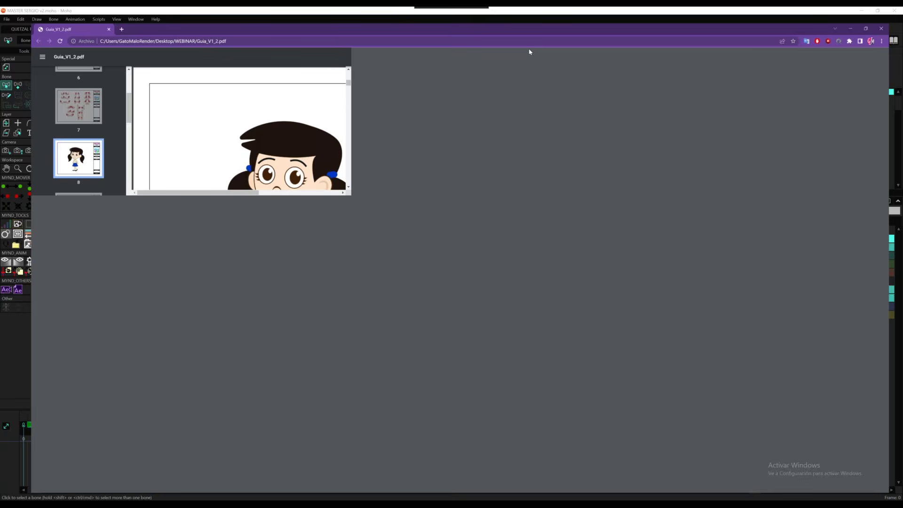
scroll(555, 224, up, 3)
scroll(555, 223, up, 15)
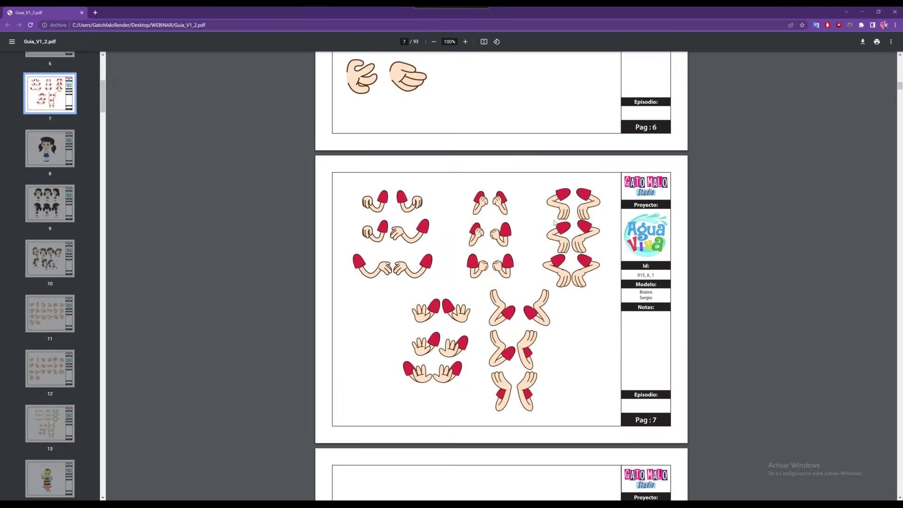
scroll(555, 225, up, 6)
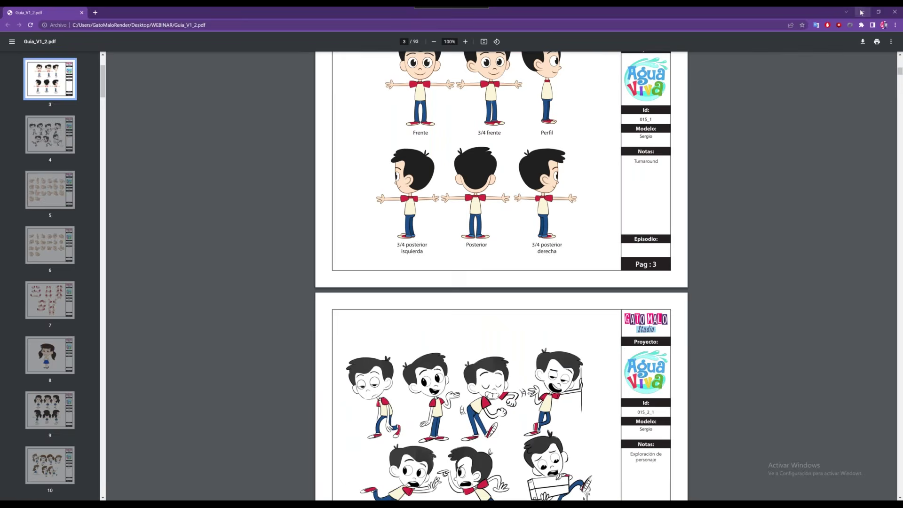
click(862, 11)
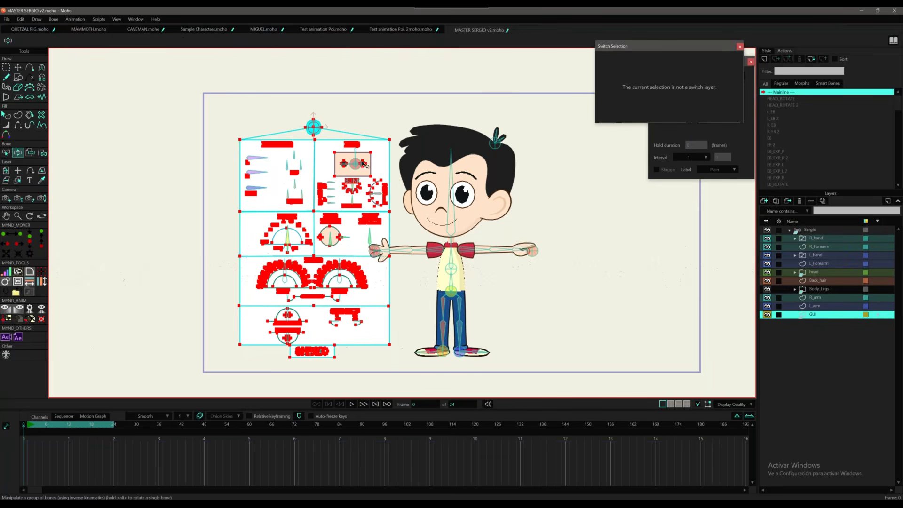
Select the Sergio rig layer and expand its group to view the ordered body-part layers.
key(b)
mouse_move(385, 123)
mouse_down()
mouse_move(205, 214)
mouse_move(404, 196)
mouse_move(381, 142)
mouse_move(212, 177)
mouse_move(400, 238)
mouse_move(374, 118)
mouse_up()
click(810, 232)
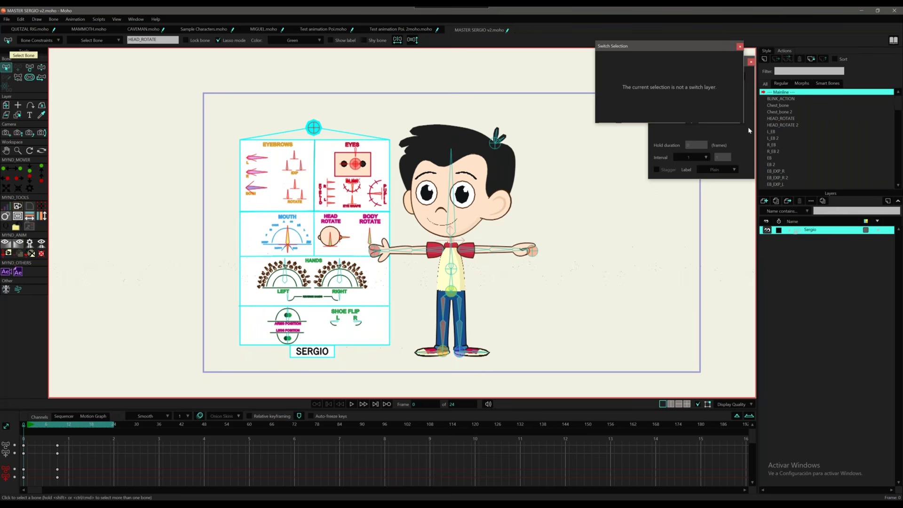
click(794, 230)
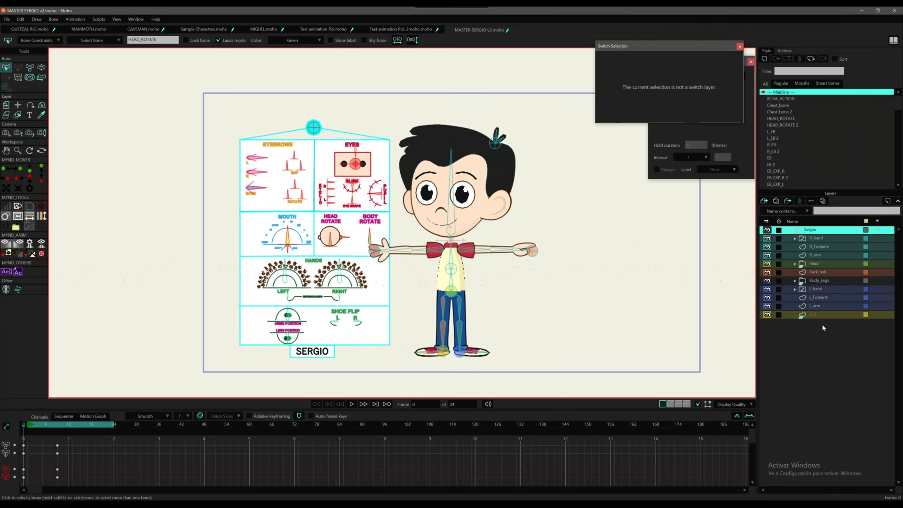
Expand the head group, collapse its Mouth subgroup, and examine the eyeball shape on the R_eye layer.
click(451, 197)
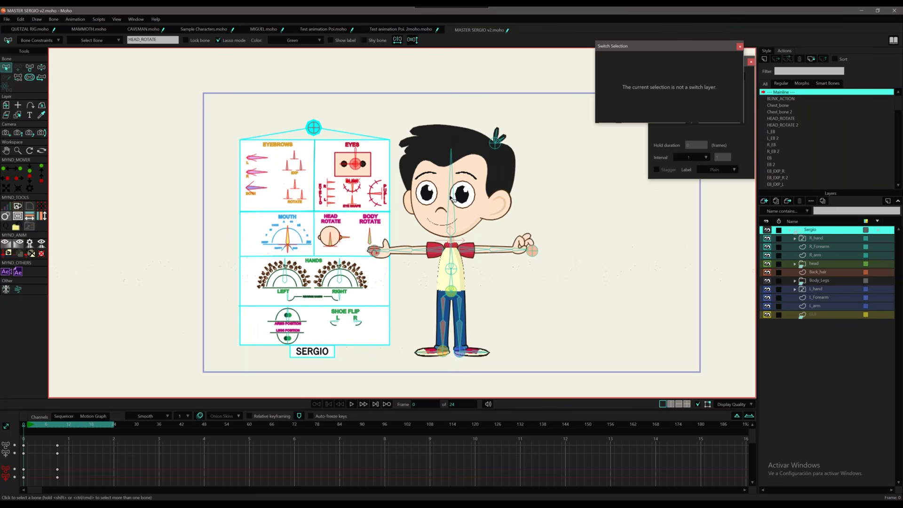
key(z)
scroll(453, 199, up, 3)
scroll(450, 199, up, 1)
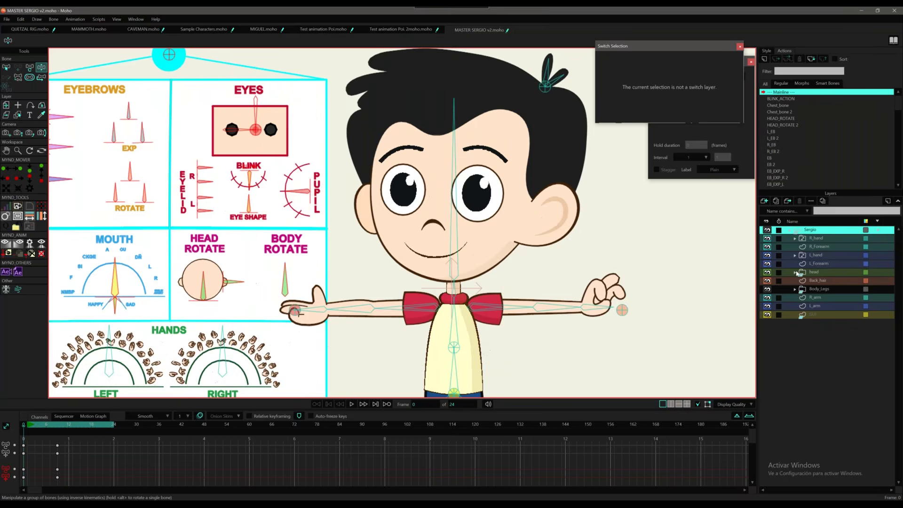
click(795, 272)
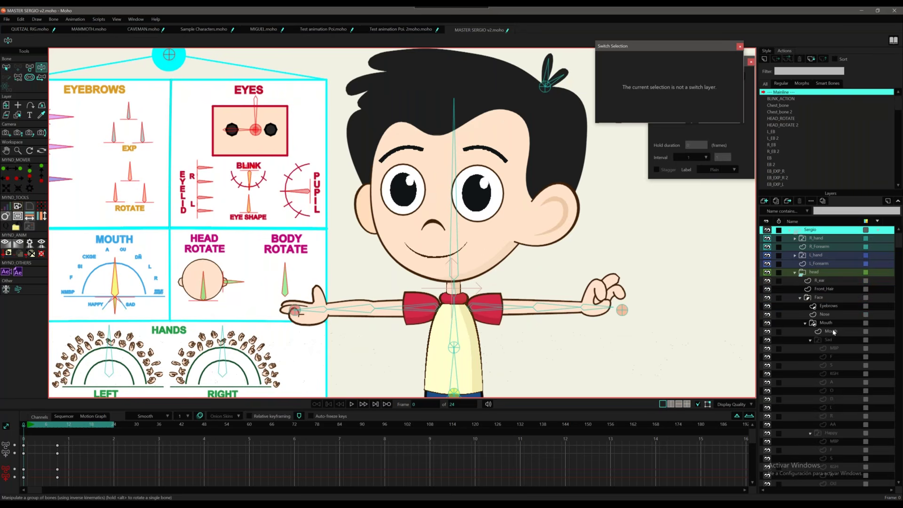
click(805, 323)
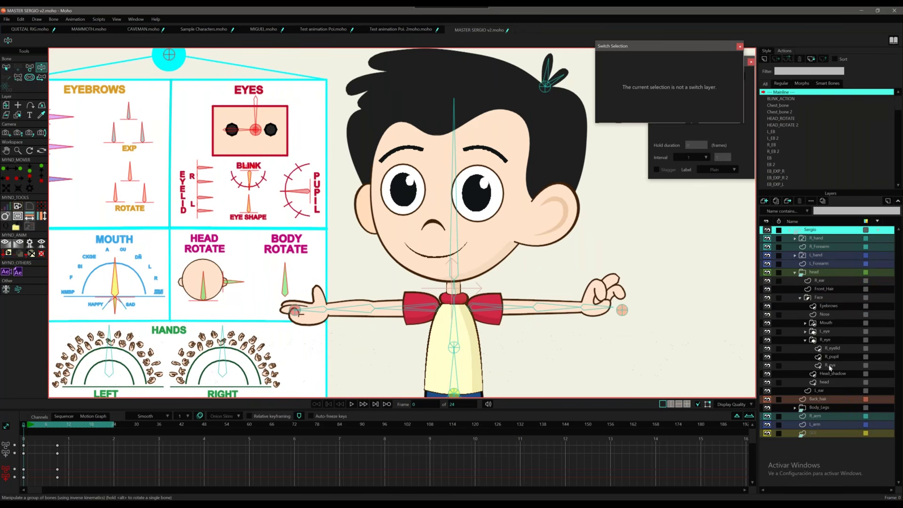
click(787, 338)
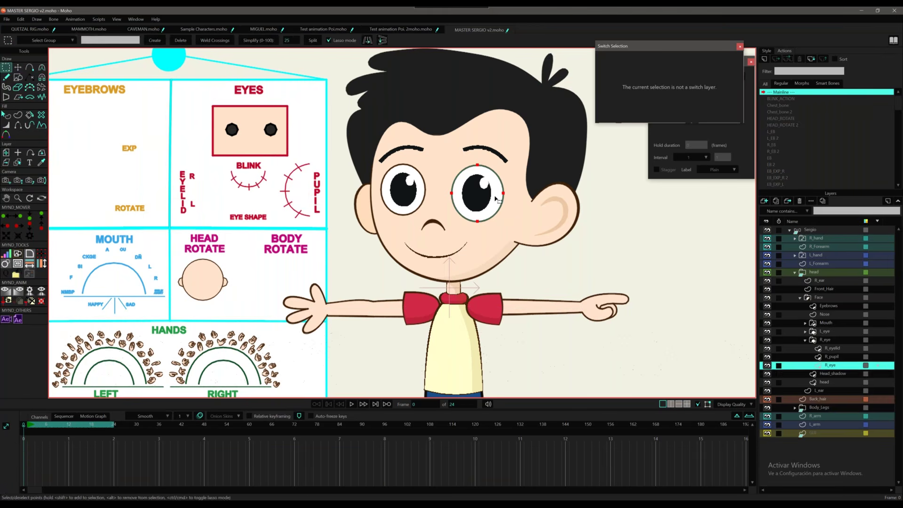
mouse_move(508, 160)
mouse_down()
mouse_move(516, 152)
mouse_move(503, 168)
mouse_up()
drag(472, 198, 465, 206)
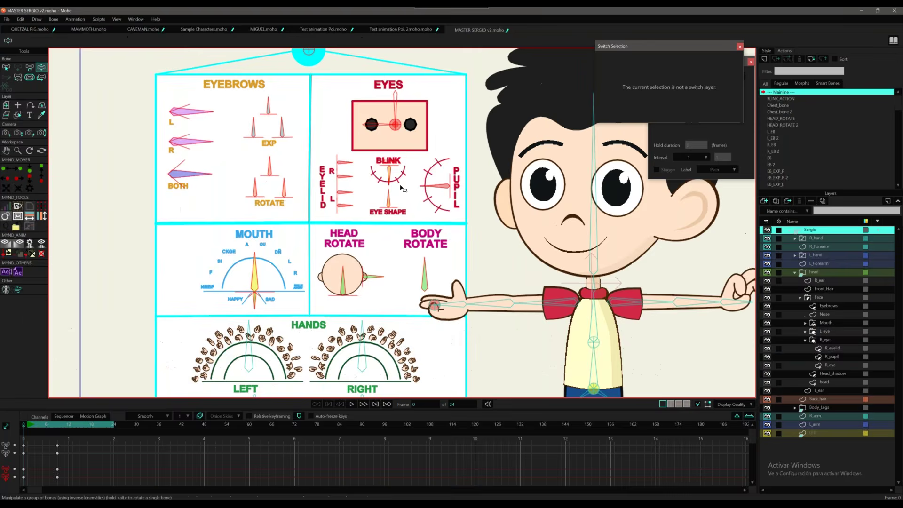
Change Sergio's eyebrow expression with the BOTH, EXP and ROTATE bones in the panel's EYEBROWS section.
drag(404, 226, 295, 243)
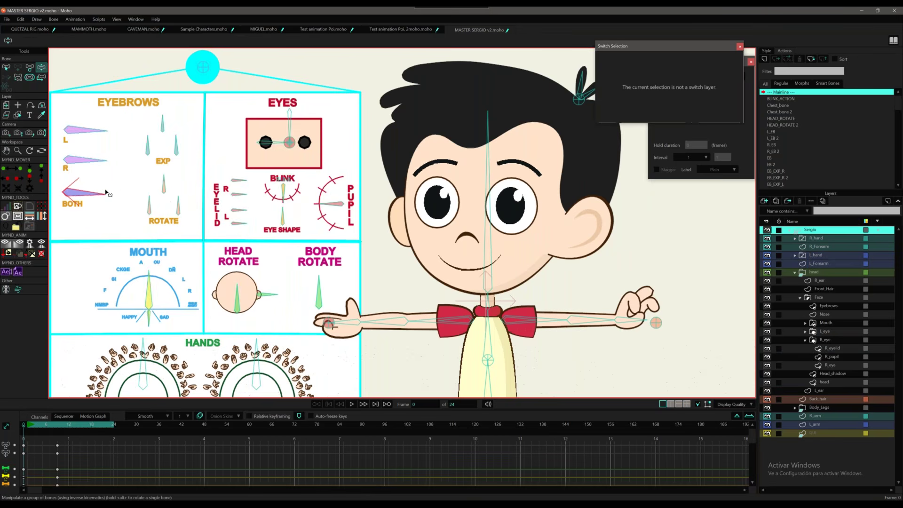
click(100, 158)
drag(164, 123, 162, 188)
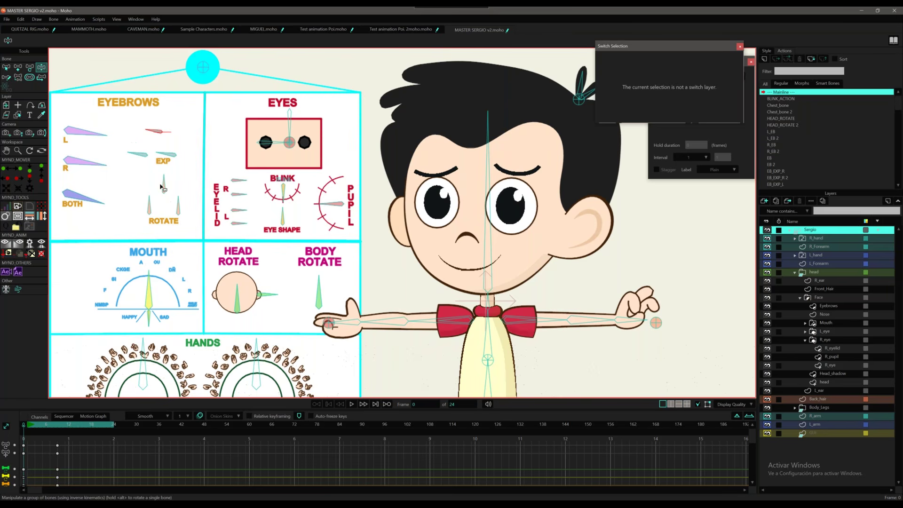
click(177, 204)
drag(177, 204, 182, 201)
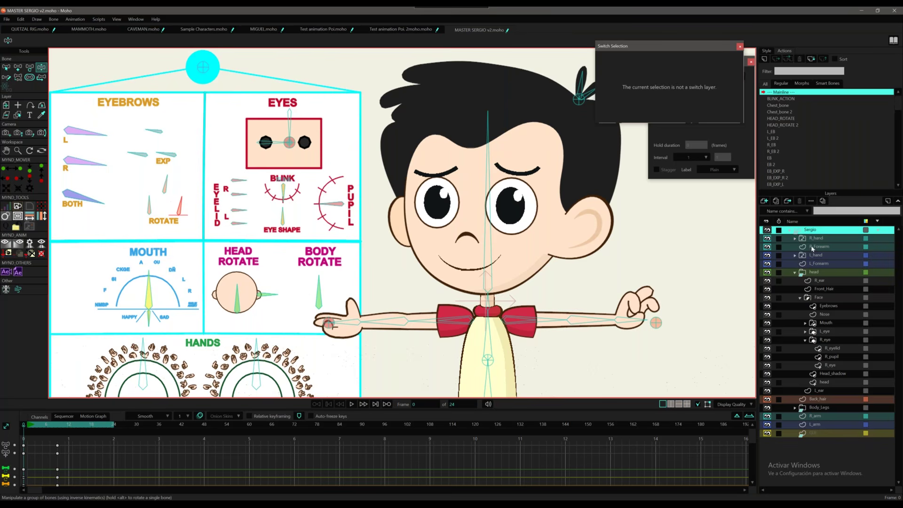
Collapse the head and Sergio layer groups and tilt Sergio's head slightly with its head bone.
click(795, 272)
click(790, 230)
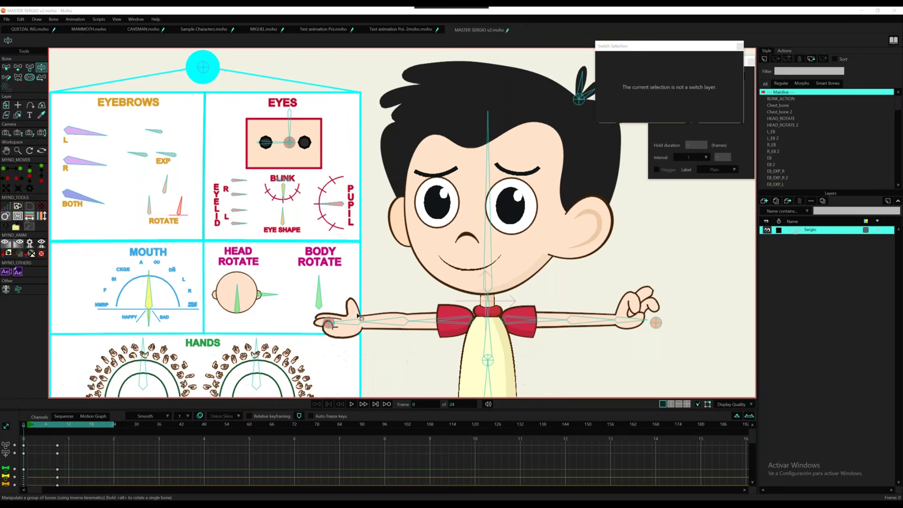
scroll(358, 316, down, 5)
drag(418, 305, 387, 267)
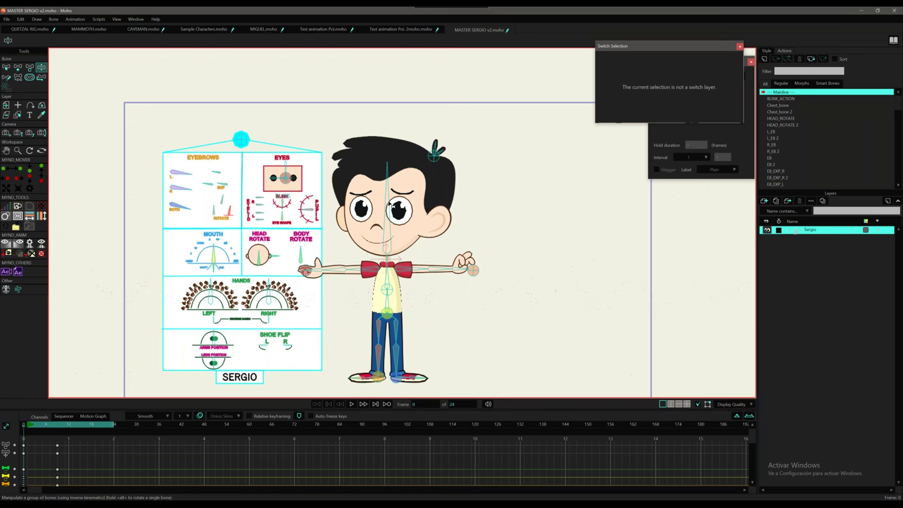
drag(393, 206, 395, 201)
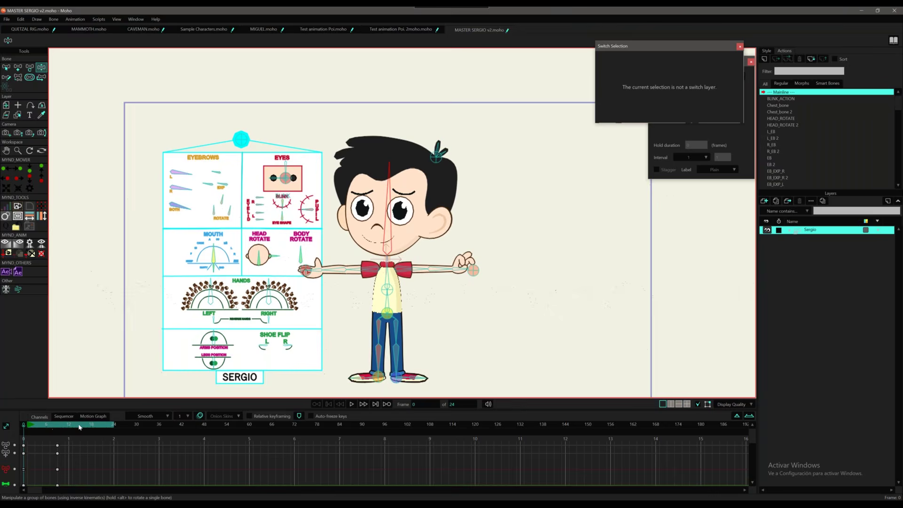
Go to frame 66, adjust the control bone at the top of the GUI panel, and return to frame 0.
drag(78, 425, 292, 425)
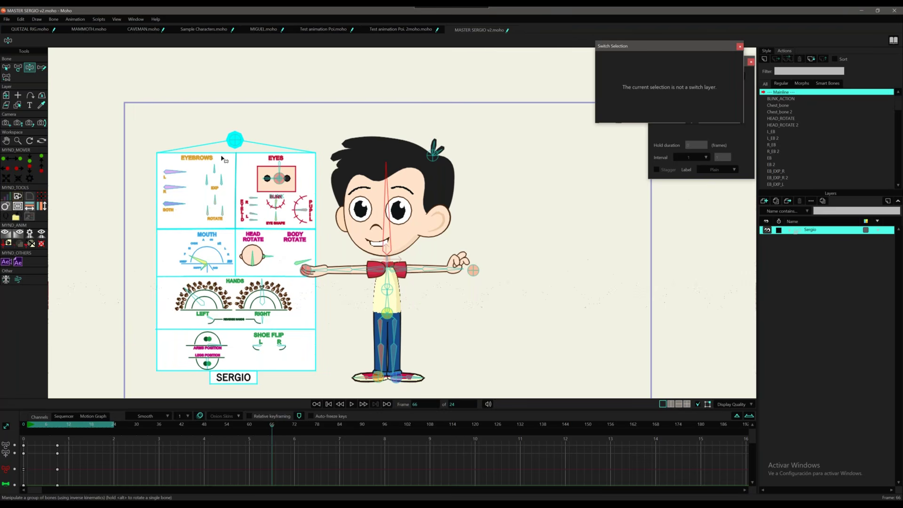
click(239, 141)
drag(36, 429, 23, 426)
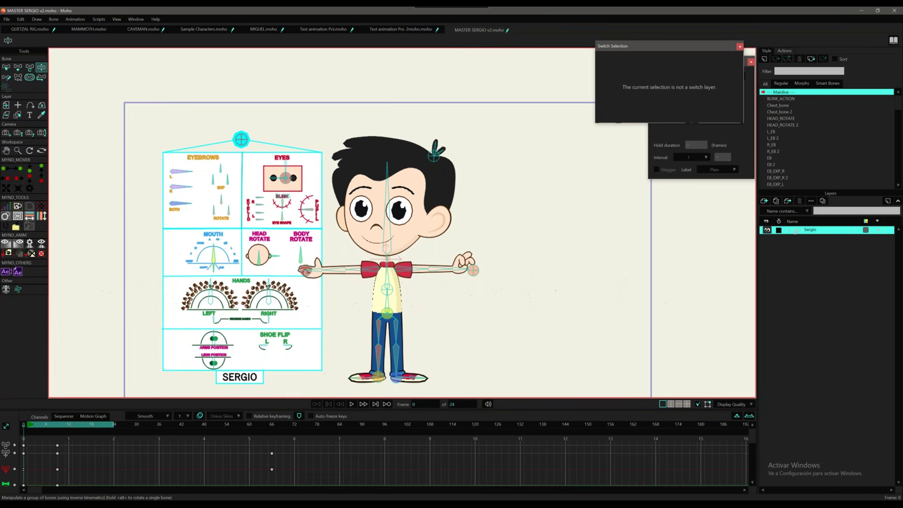
Add a short horizontal control bone beside the head-rotate dial and parent it to the bone at the panel's top.
key(a)
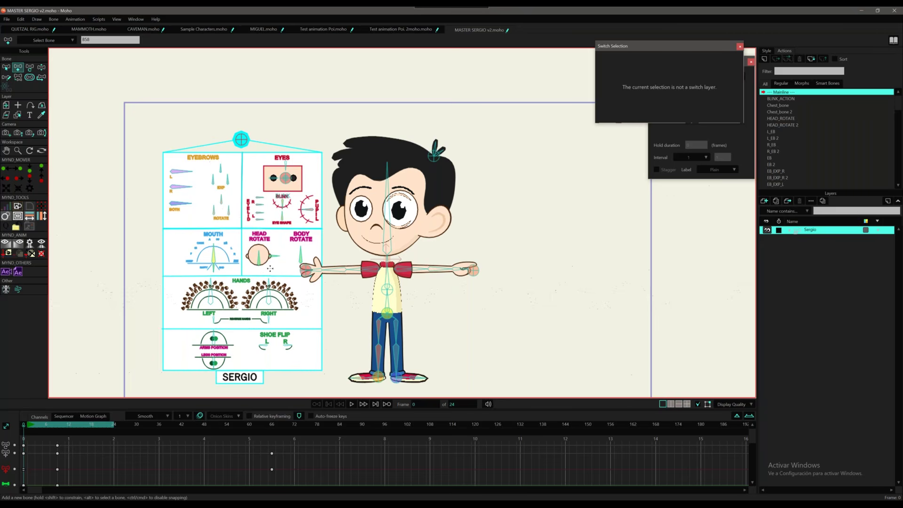
alt+click(285, 281)
drag(270, 268, 286, 270)
key(b)
key(p)
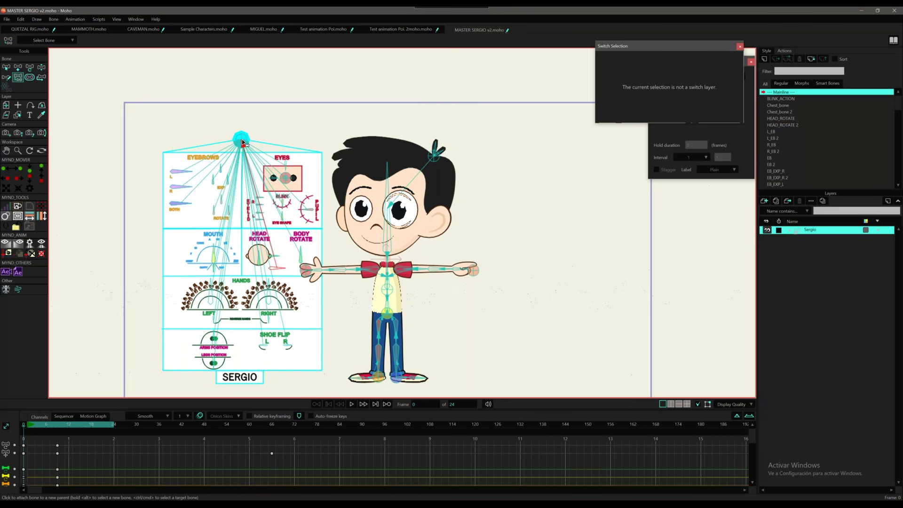
Name the new bone RED FACE and create a smart bone action for it.
key(z)
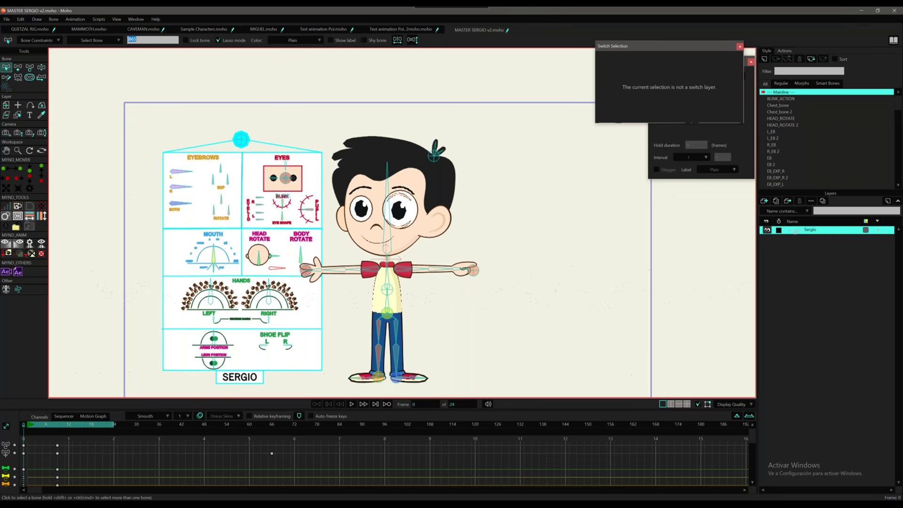
text(FACE)
click(765, 59)
click(442, 283)
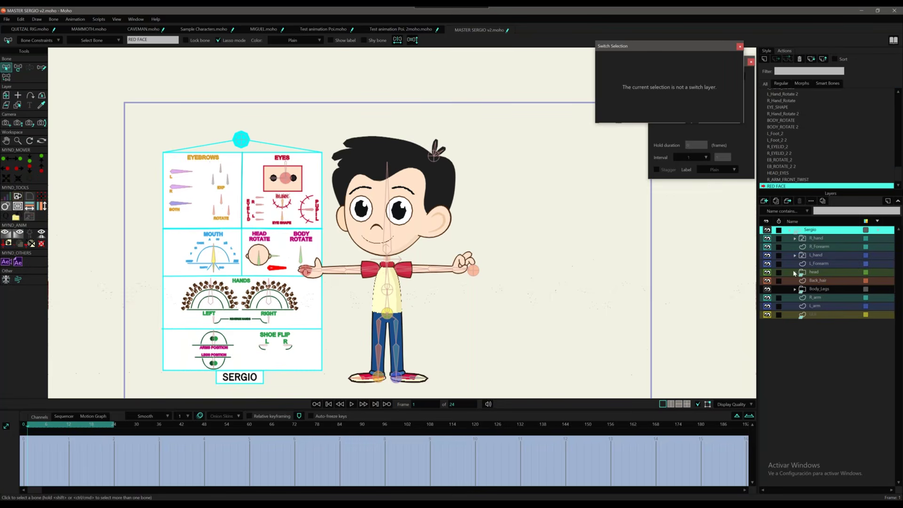
Fill the face shape on Sergio's head layer with red and apply the Shaded effect to it.
click(795, 272)
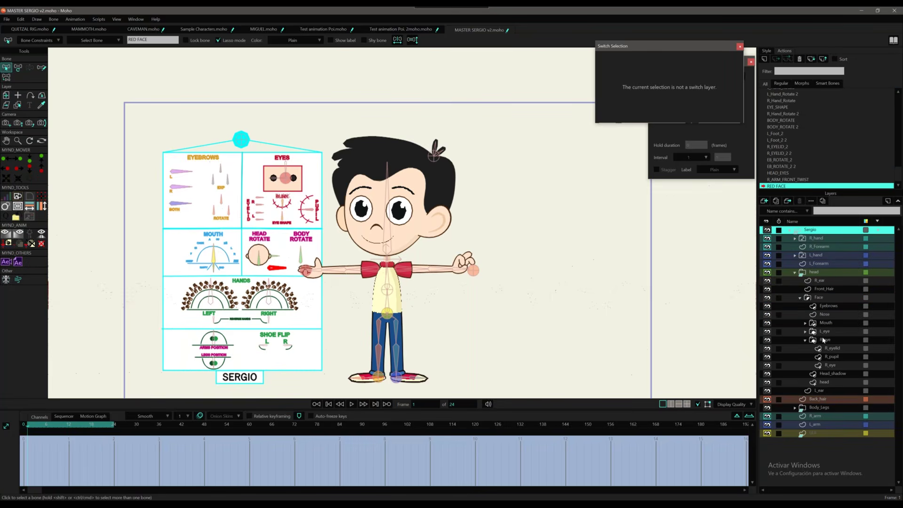
click(823, 382)
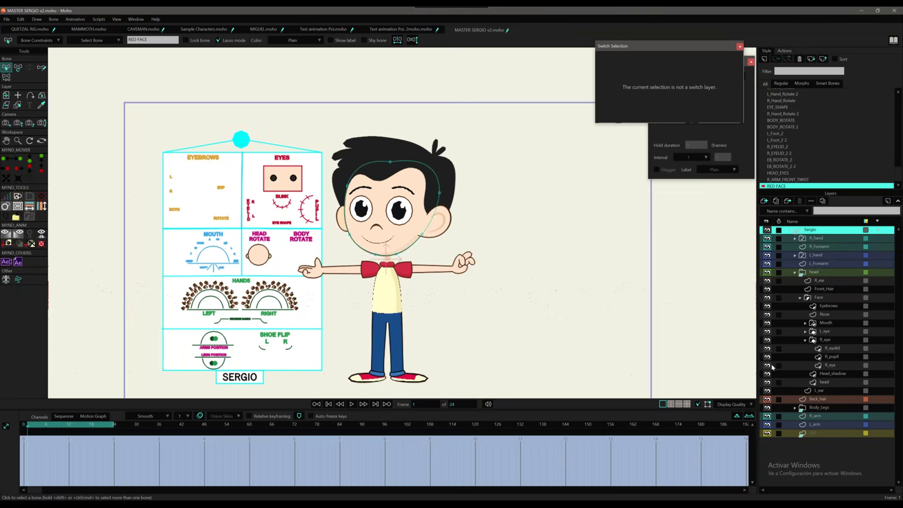
click(767, 51)
click(767, 116)
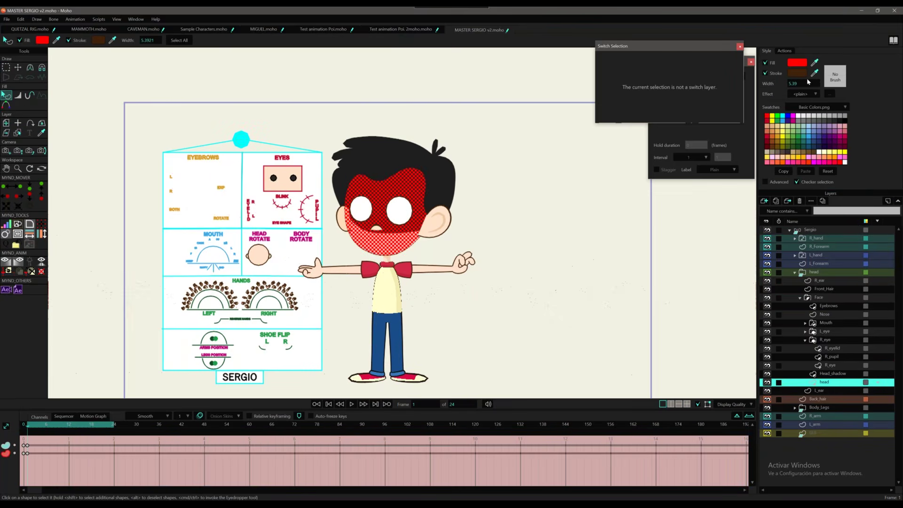
click(815, 94)
click(813, 114)
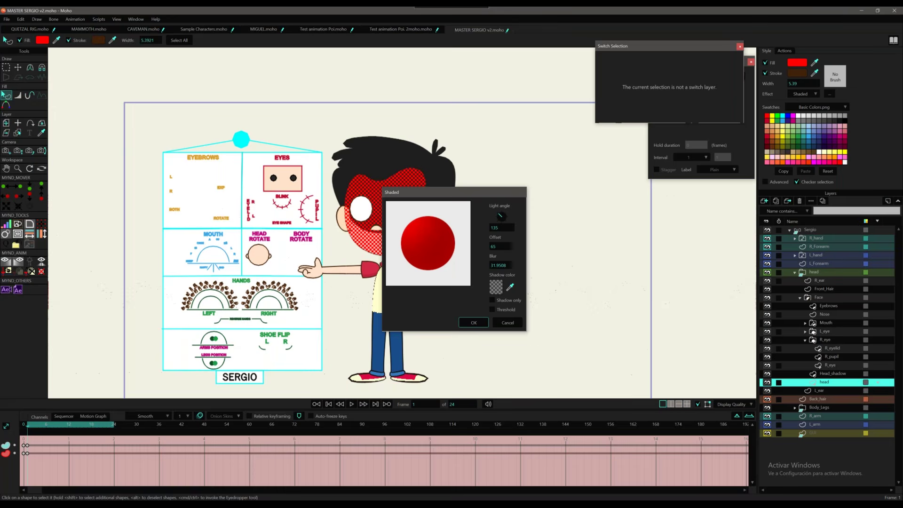
click(474, 323)
Change the face shape's fill to a lighter red, about FF7070.
click(797, 63)
text(FF9191)
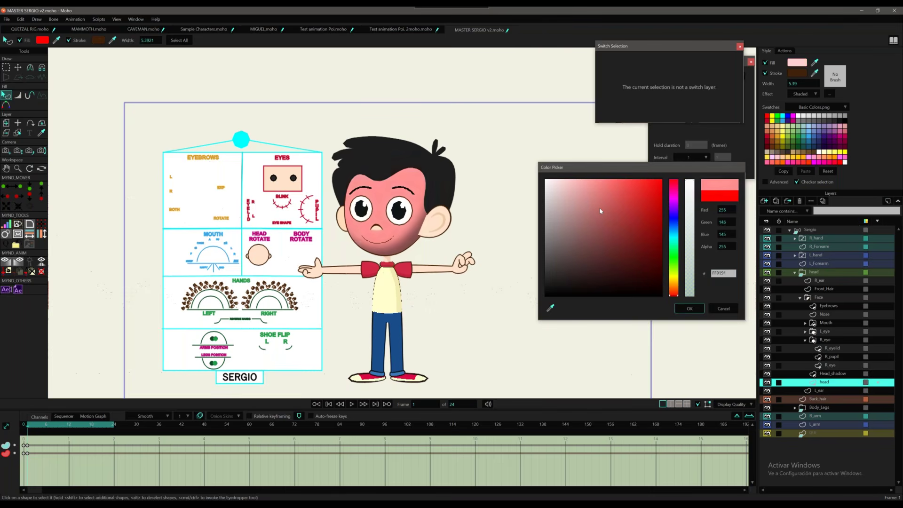
drag(595, 180, 611, 180)
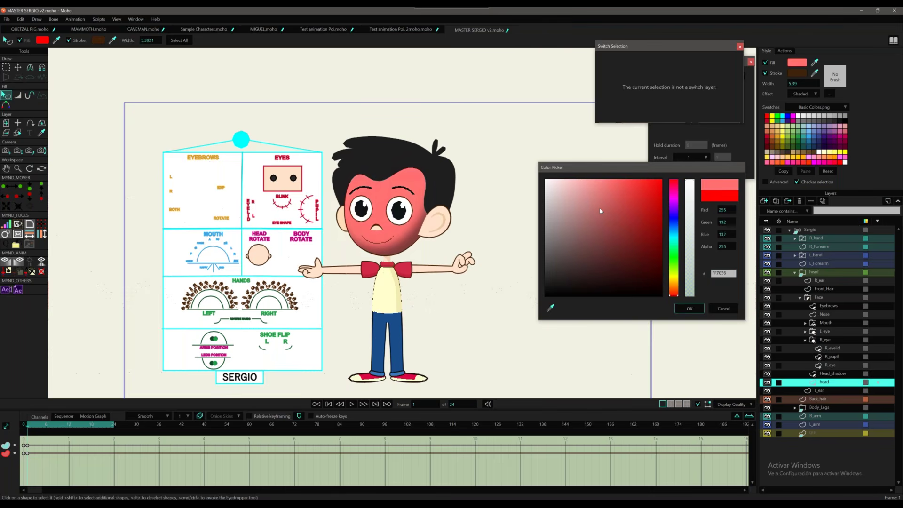
drag(692, 170, 543, 165)
click(544, 306)
click(466, 234)
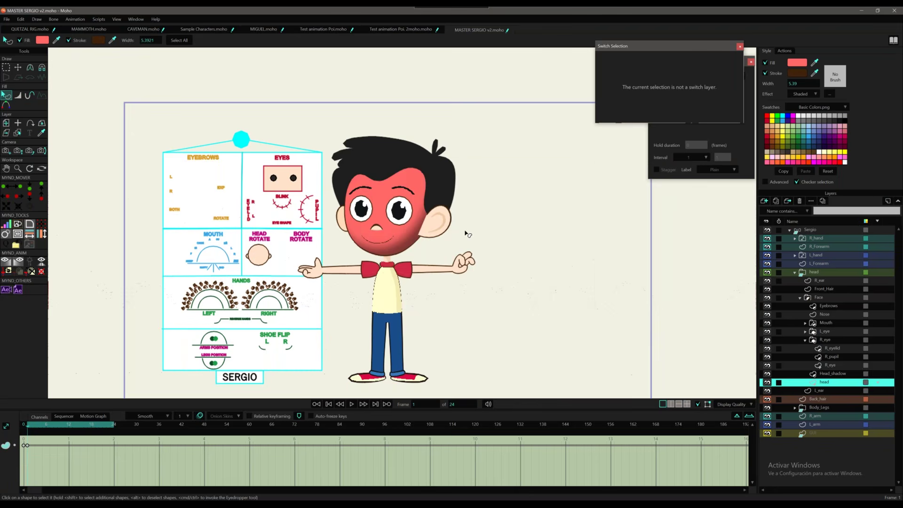
Select the Sergio layer, rotate the RED FACE bone to point straight down at frame 1, and compare it with frame 0.
click(810, 230)
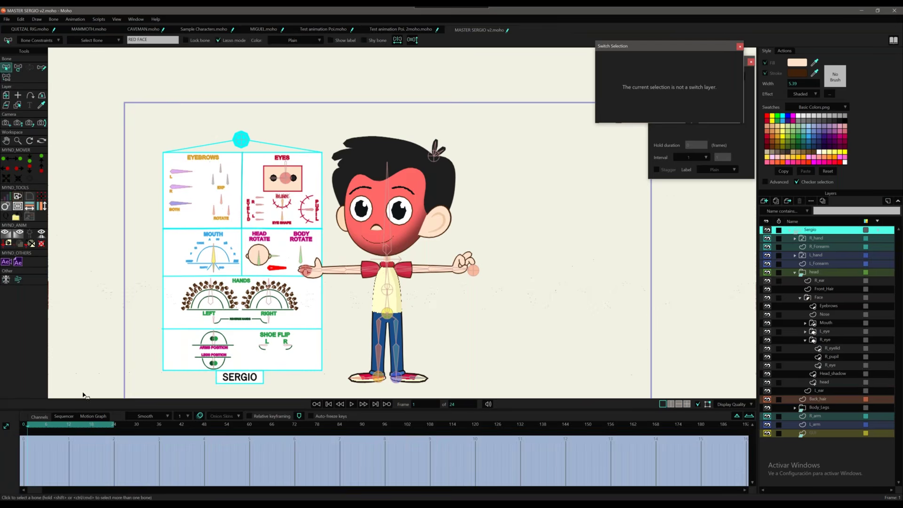
key(t)
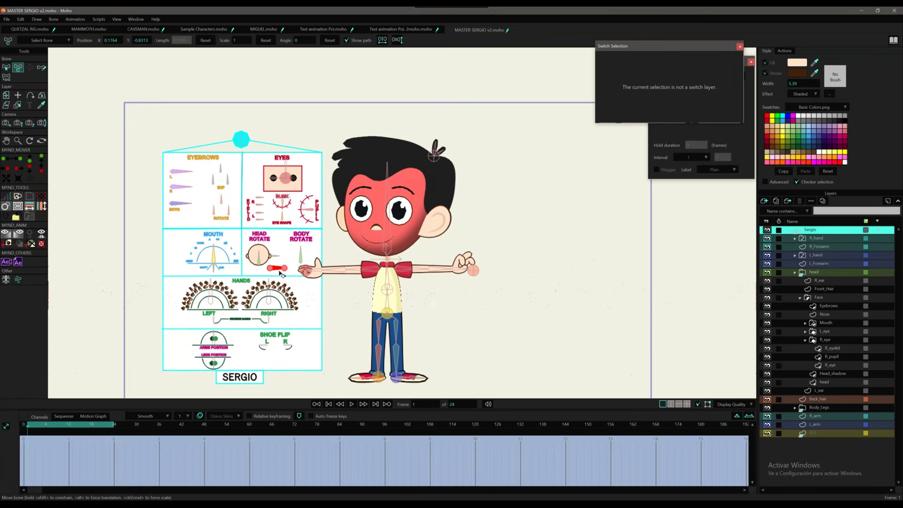
drag(280, 267, 266, 296)
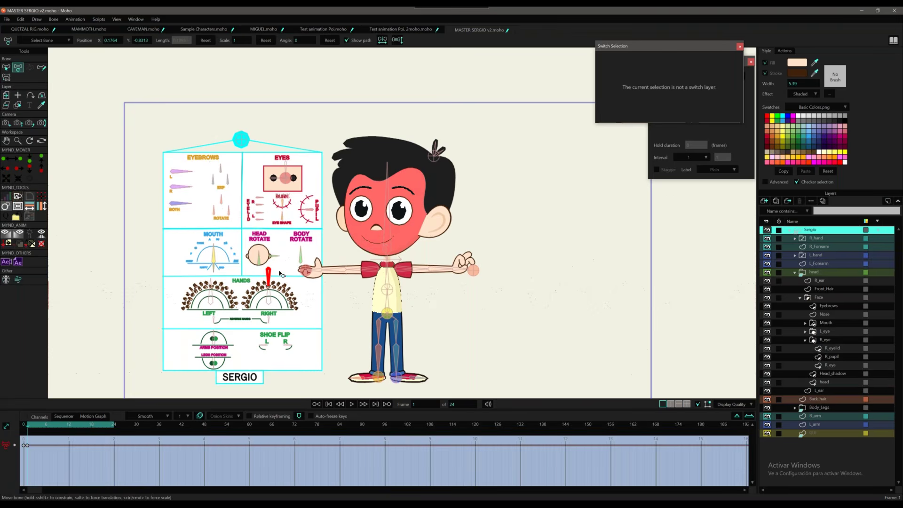
key(Left)
key(Right)
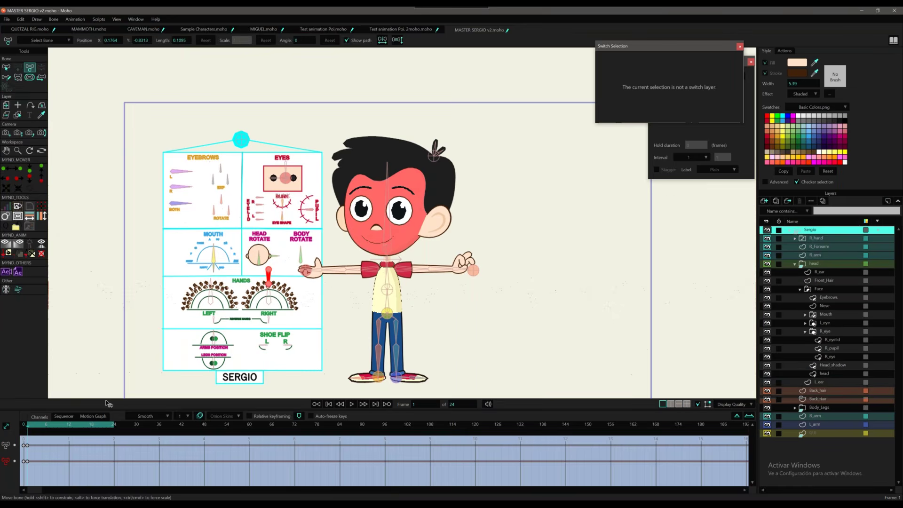
key(Left)
Return to the Mainline action and delete the bone keyframes near frame 9.
click(784, 51)
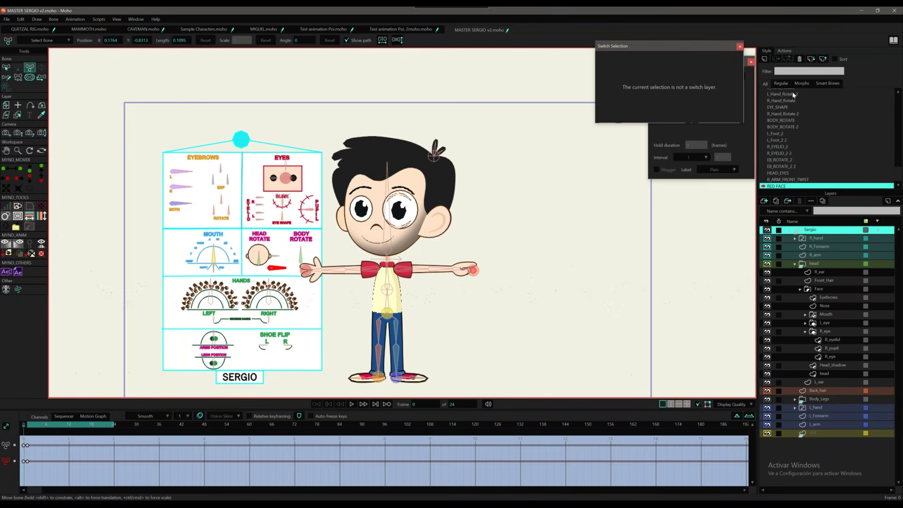
click(897, 106)
click(899, 99)
scroll(899, 101, up, 5)
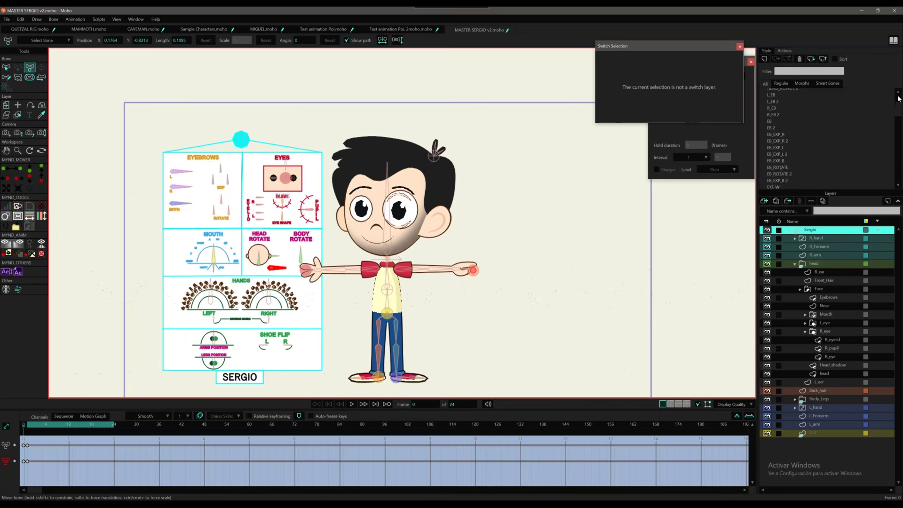
scroll(899, 96, up, 3)
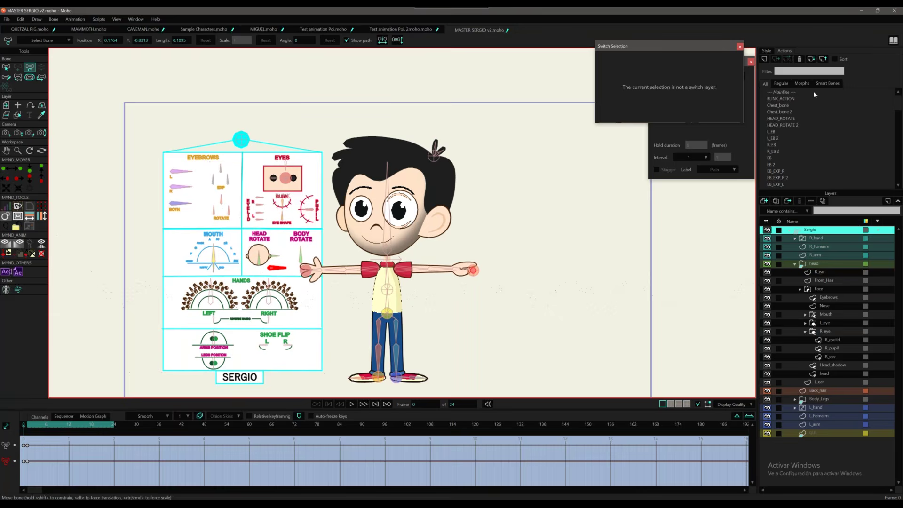
click(815, 93)
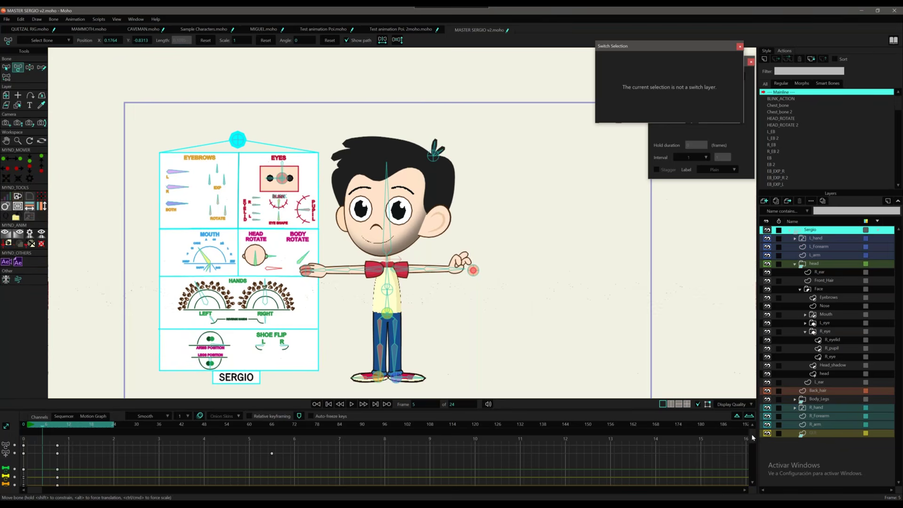
drag(48, 467, 60, 439)
key(Delete)
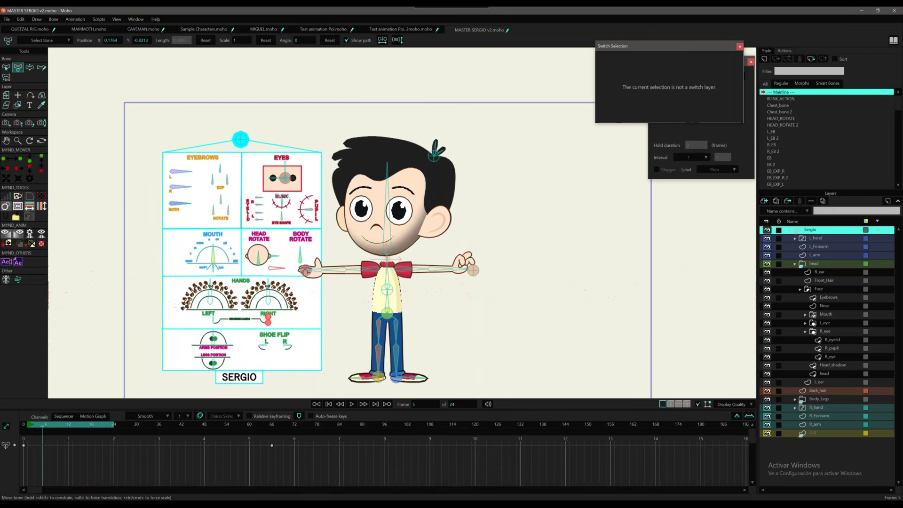
Set the face shape's effect on the head layer back to plain and reselect the Sergio layer.
click(824, 374)
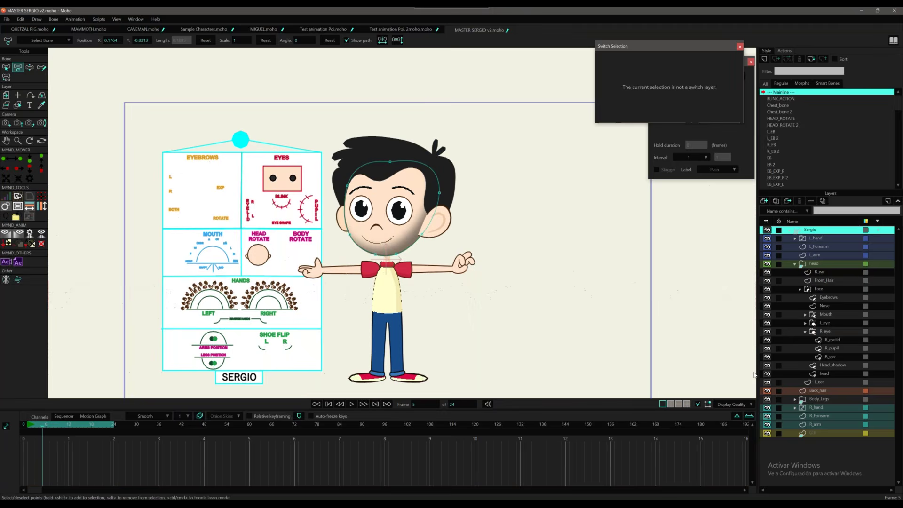
click(6, 94)
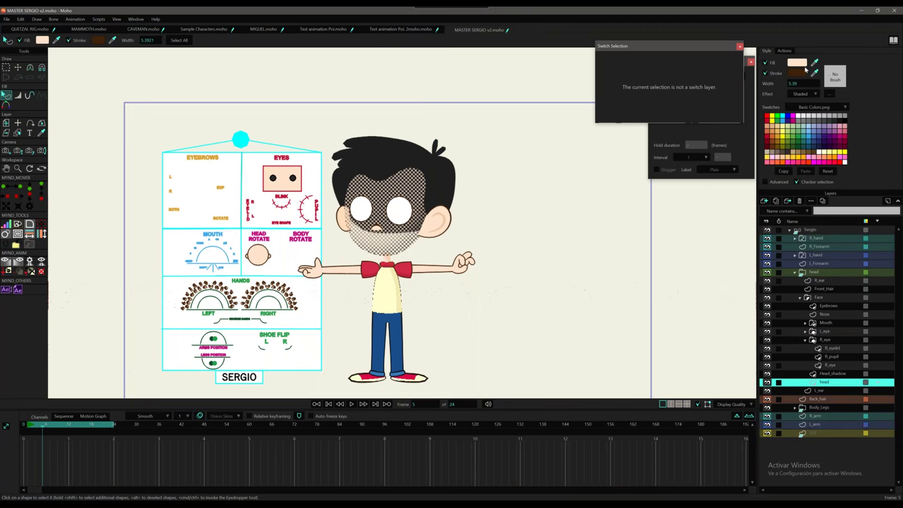
click(803, 94)
click(524, 195)
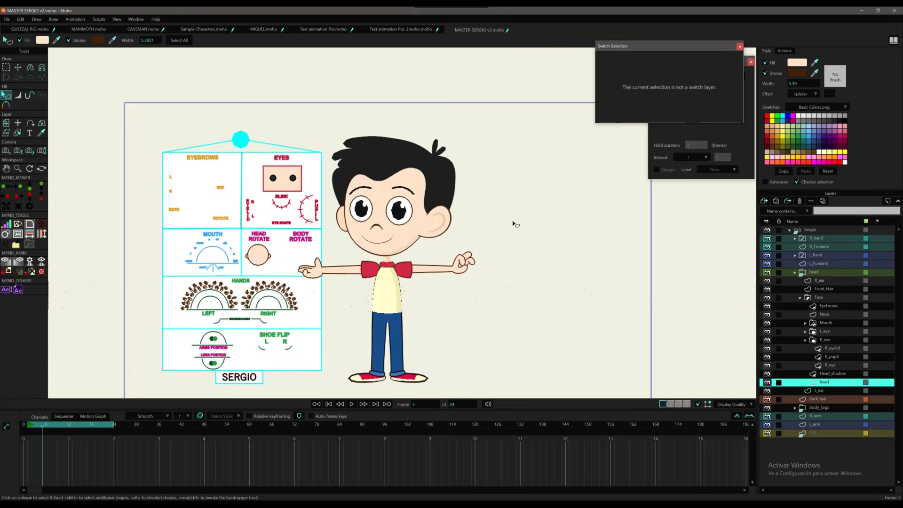
click(813, 233)
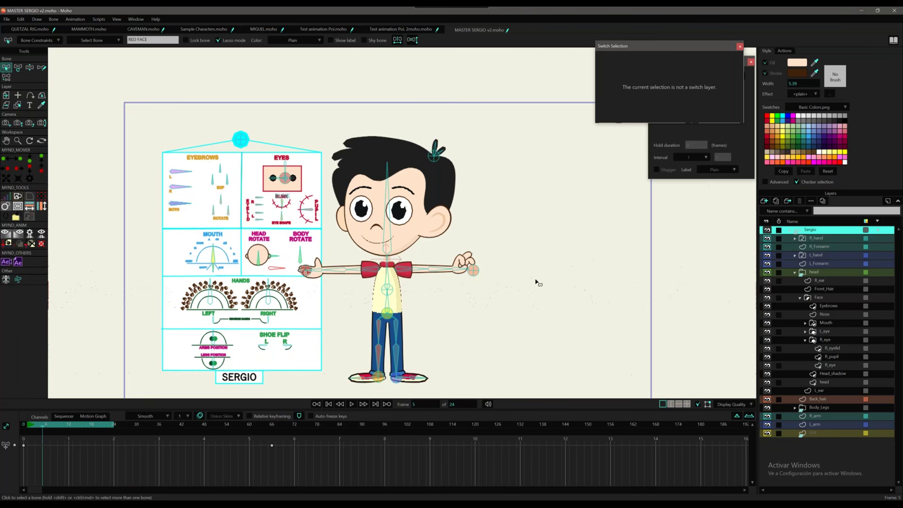
Collapse the Sergio group and lean the upper body toward the control panel at frame 5 with Manipulate Bones.
click(791, 231)
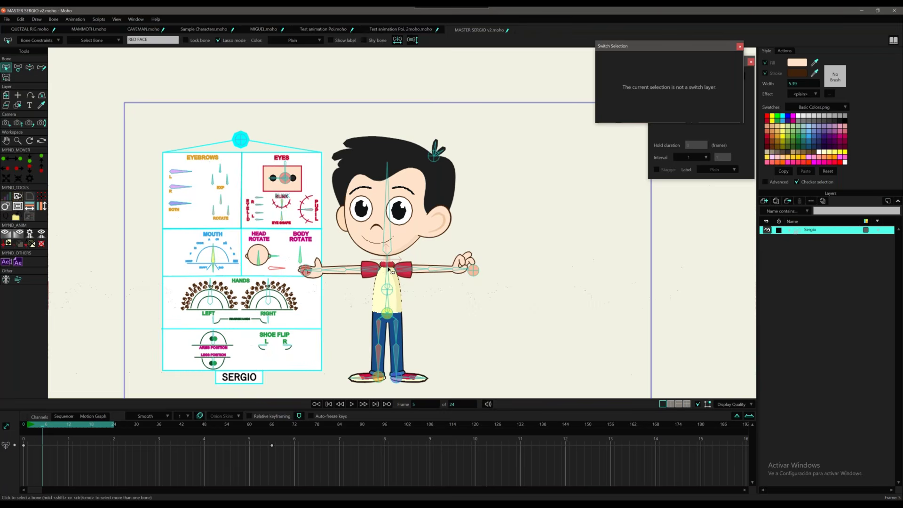
key(z)
mouse_move(388, 268)
mouse_down()
mouse_move(335, 274)
mouse_move(350, 291)
mouse_move(352, 249)
mouse_move(334, 252)
mouse_move(351, 273)
mouse_up()
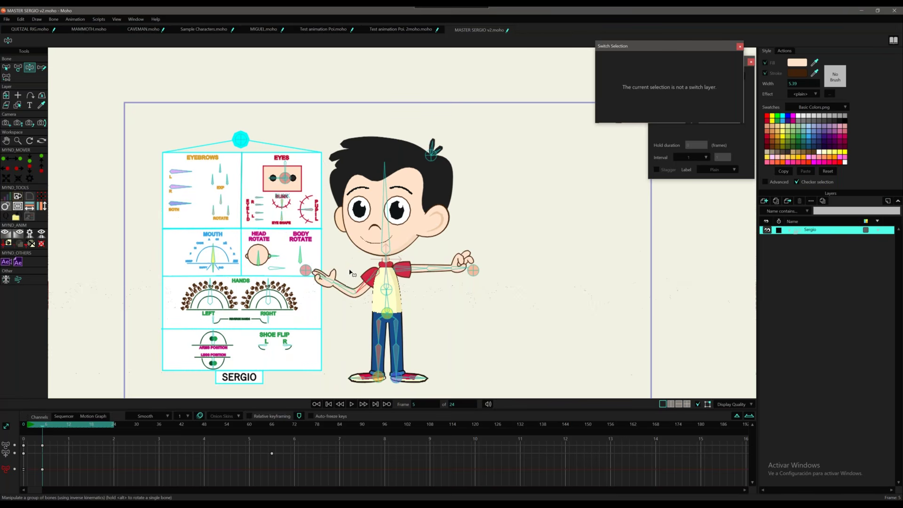
drag(34, 443, 286, 456)
Switch to the second Poi test animation document and shift the Poi layer's keyframe block near frame 76 about one frame earlier.
click(403, 29)
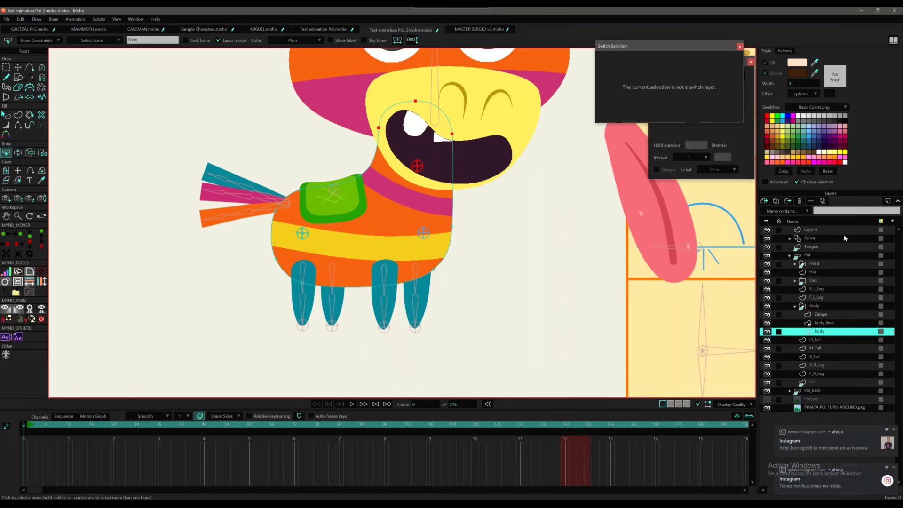
click(809, 257)
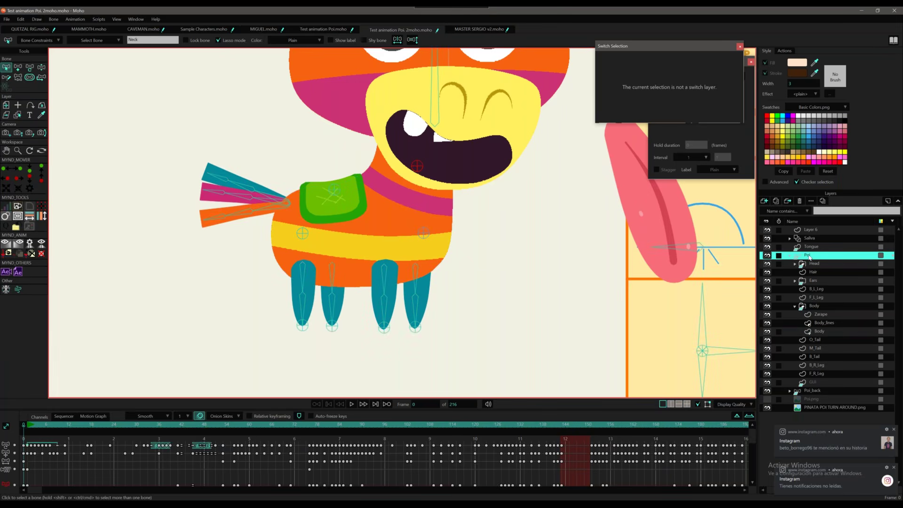
drag(390, 444, 303, 480)
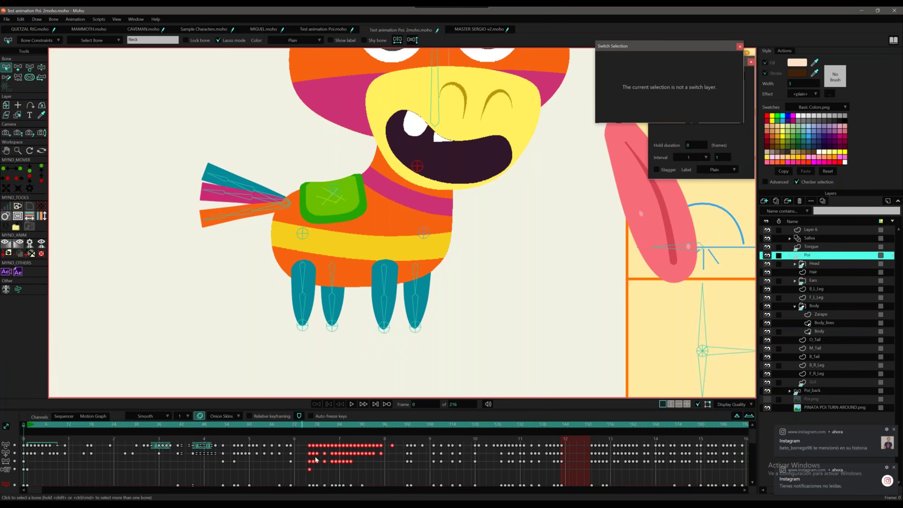
drag(309, 446, 307, 445)
Examine the eyebrow, eye, mouth and head rotate controls in Poi's GUI panel.
drag(619, 233, 324, 254)
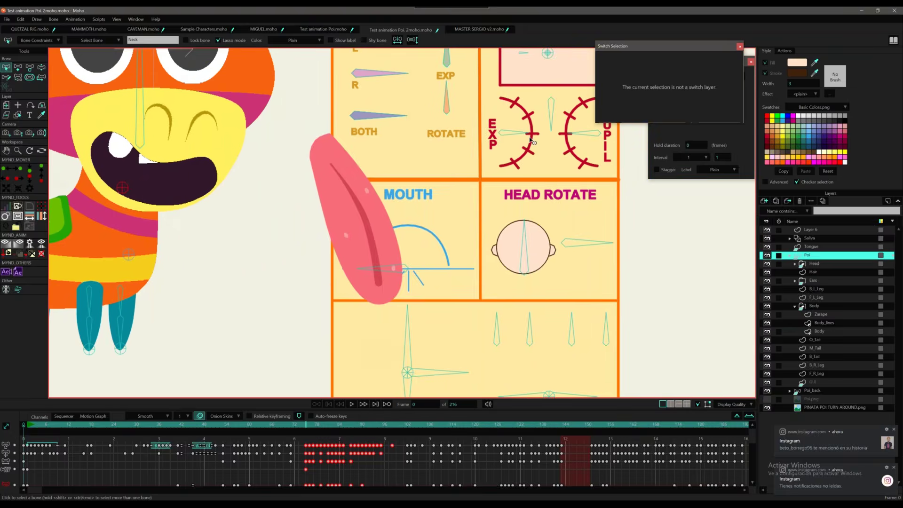
scroll(531, 140, up, 5)
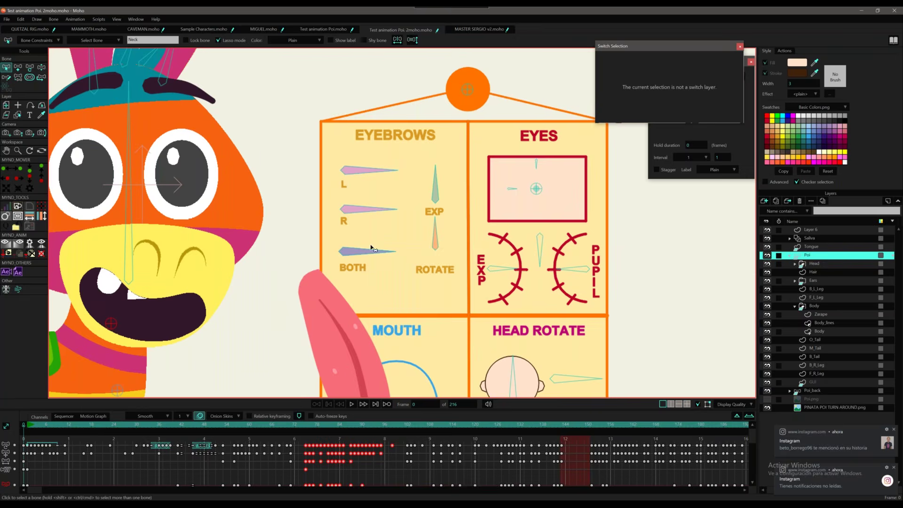
drag(375, 244, 523, 205)
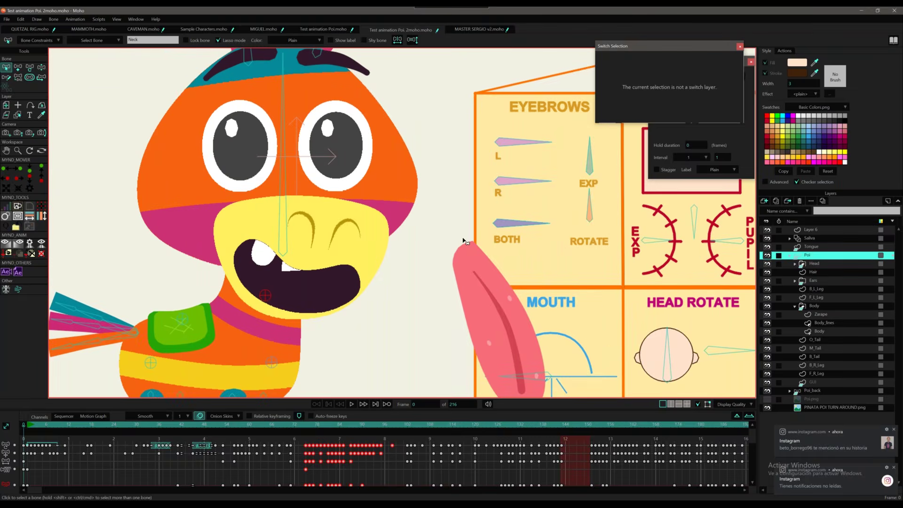
scroll(465, 243, down, 5)
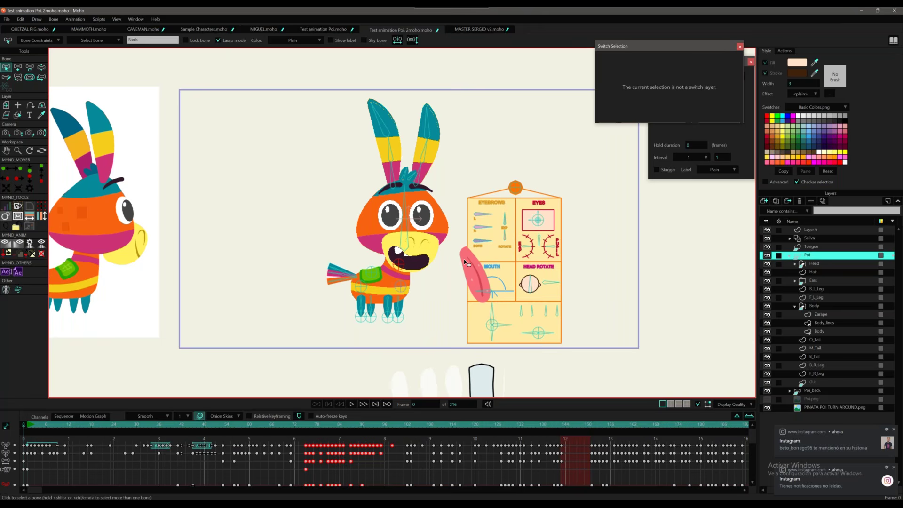
Inspect Poi's leg and hair layers, and collapse the Body and Poi groups.
click(819, 296)
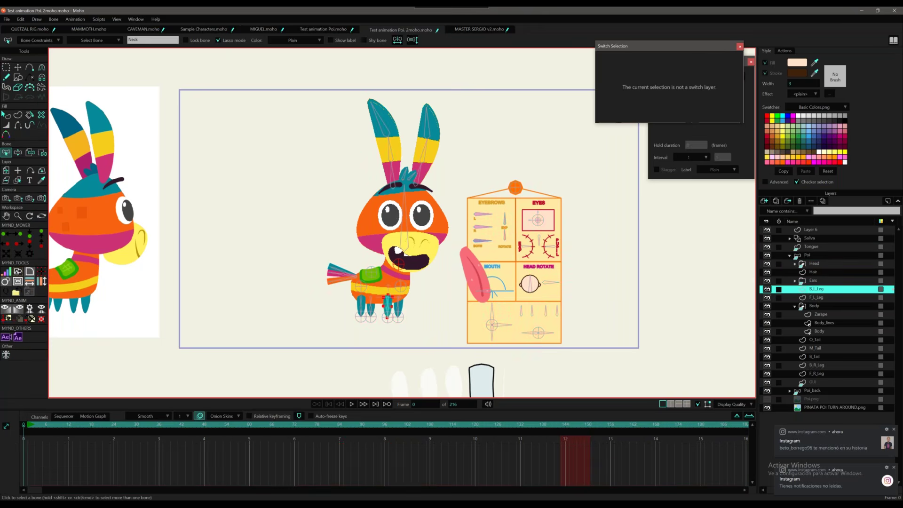
click(823, 272)
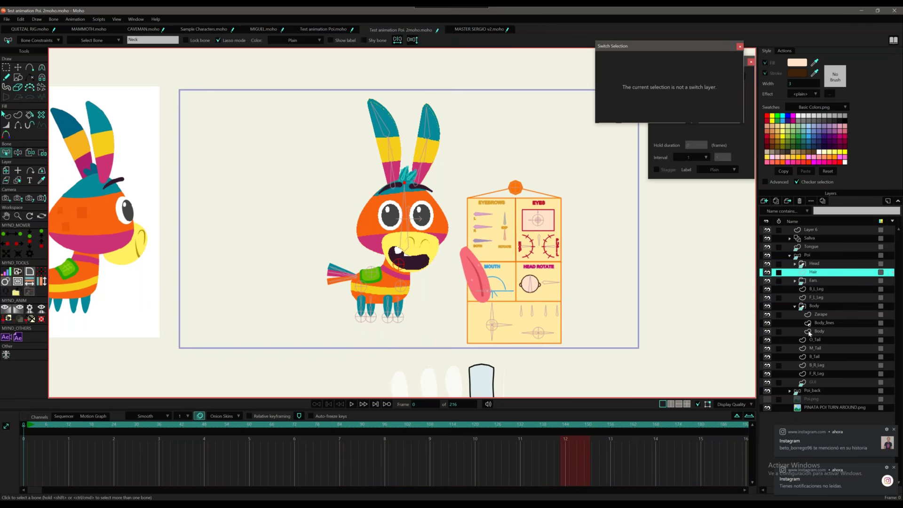
click(795, 307)
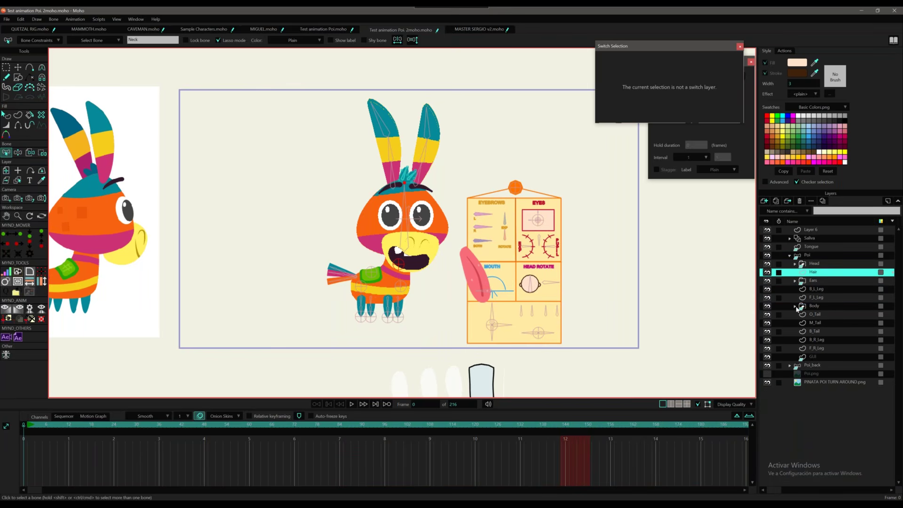
click(791, 255)
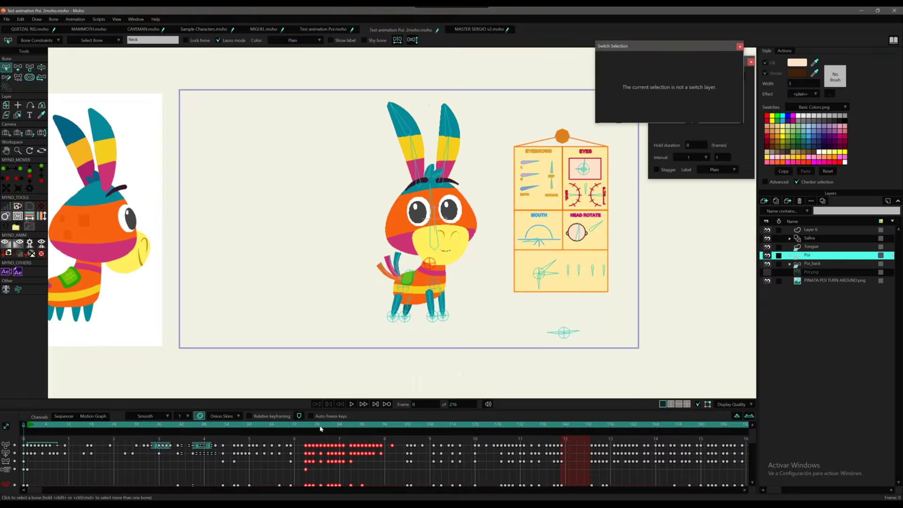
Go to frame 120 of Poi's animation and reposition the ear bones beside the head with Transform Bone.
drag(321, 428, 475, 424)
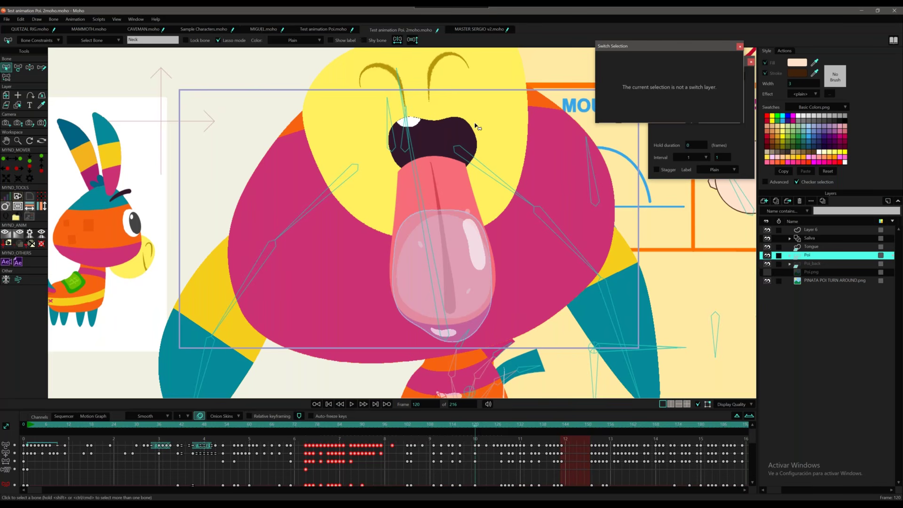
key(t)
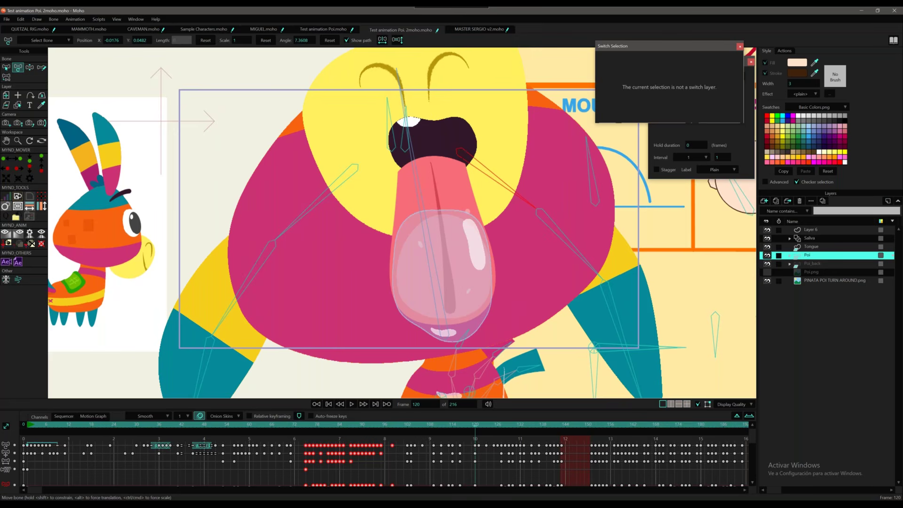
drag(356, 169, 322, 23)
drag(323, 135, 240, 188)
drag(462, 152, 480, 161)
Expand the Poi and Head groups, select the Head shape layer and examine its deformation around frame 115.
click(790, 255)
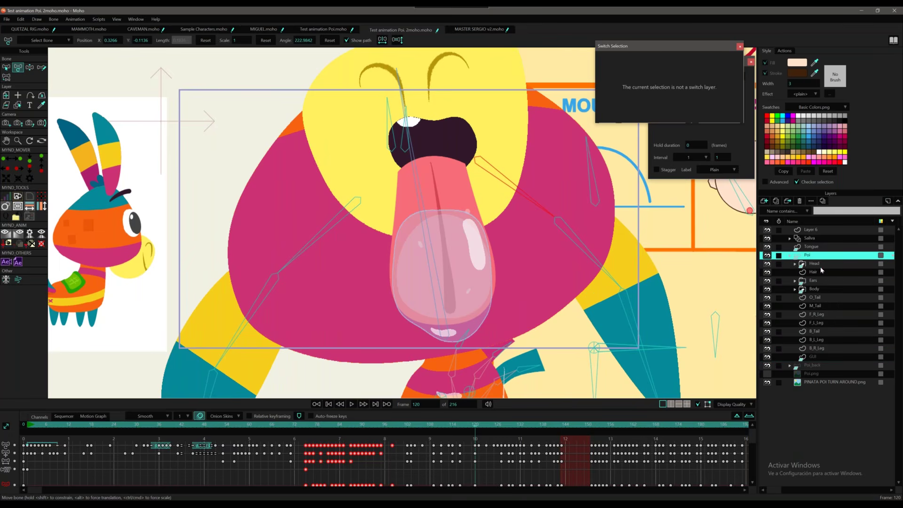
click(795, 264)
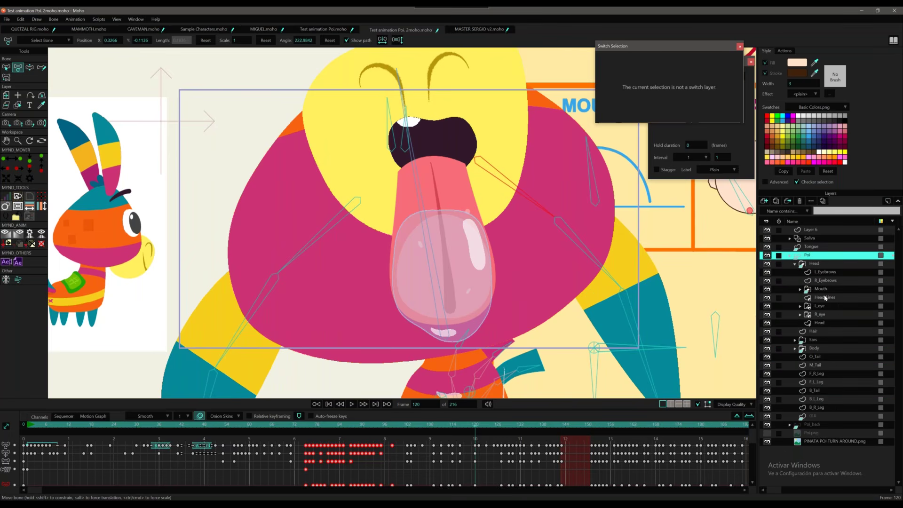
click(818, 323)
click(462, 428)
key(alt+Right)
key(alt+Right)
key(alt+Right)
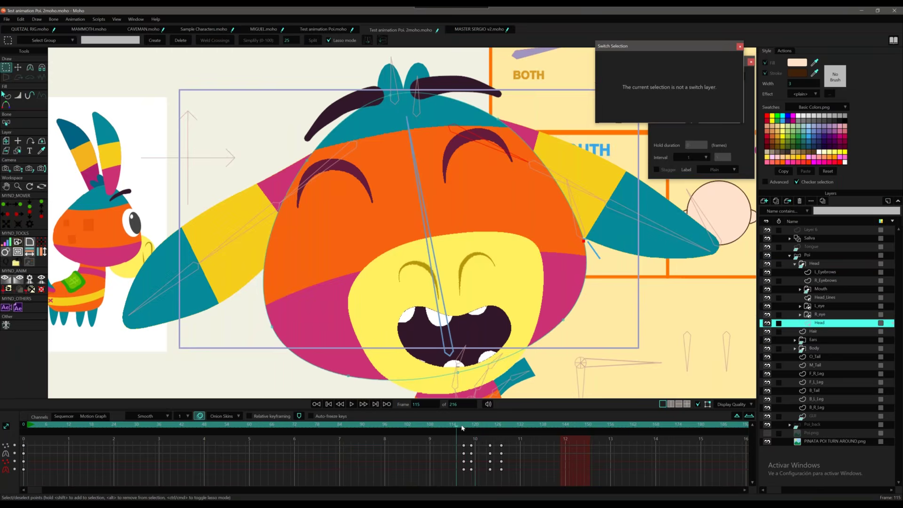
key(alt+Right)
key(alt+Left)
key(alt+Left)
Delete the Head layer's keyframes between about frames 117 and 127, preview the motion without them, and undo the deletion.
click(461, 427)
drag(459, 439, 519, 456)
key(Delete)
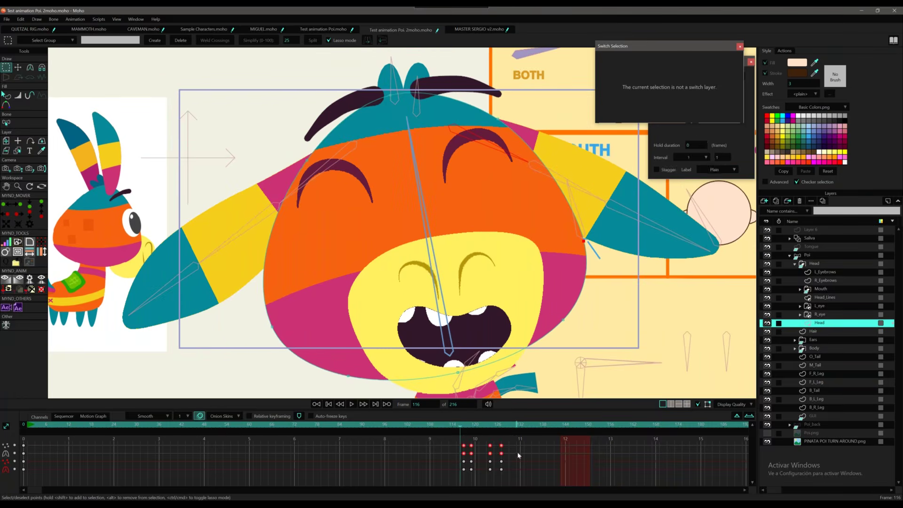
key(Right)
key(Right)
key(Right)
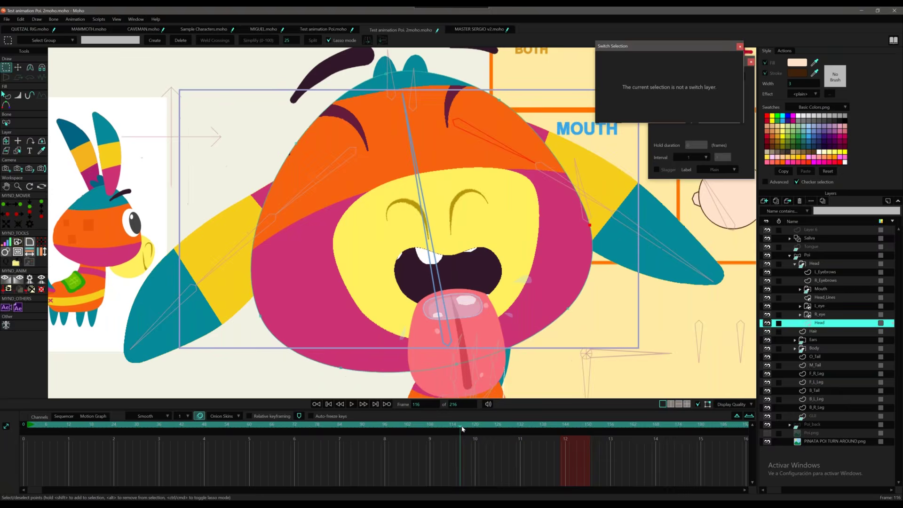
key(Right)
key(Right)
key(Right)
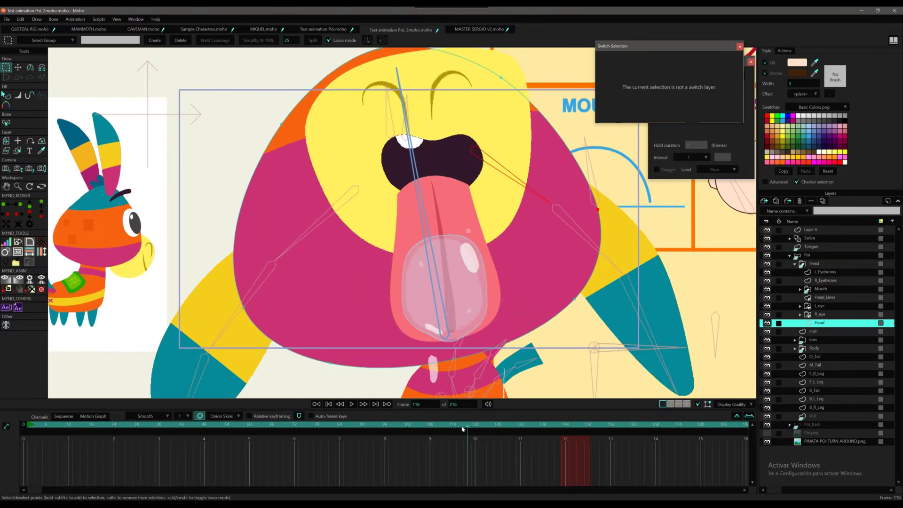
key(ctrl+z)
Step through the head's squash and stretch from about frame 118 to frame 131.
key(alt+Left)
key(alt+Left)
key(Right)
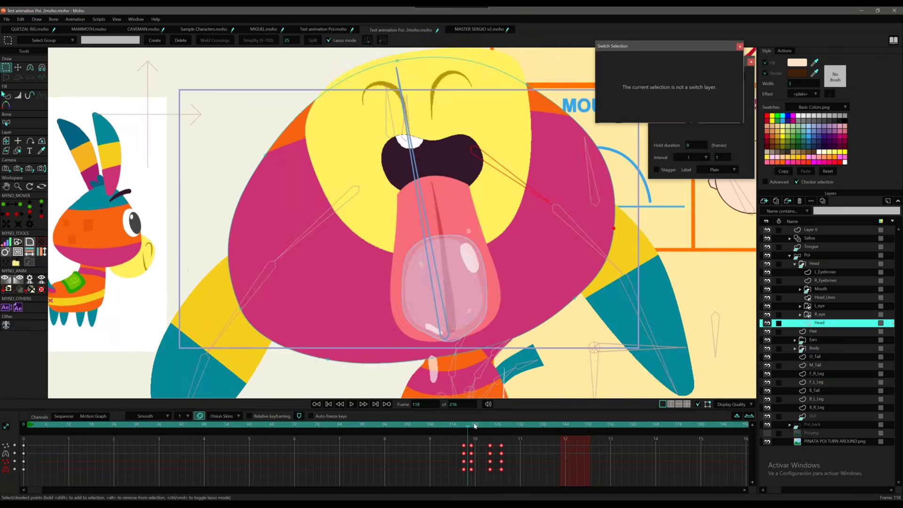
key(Right)
key(Right)
key(Right)
key(Right)
key(Right)
key(Right)
key(Right)
key(Right)
key(Right)
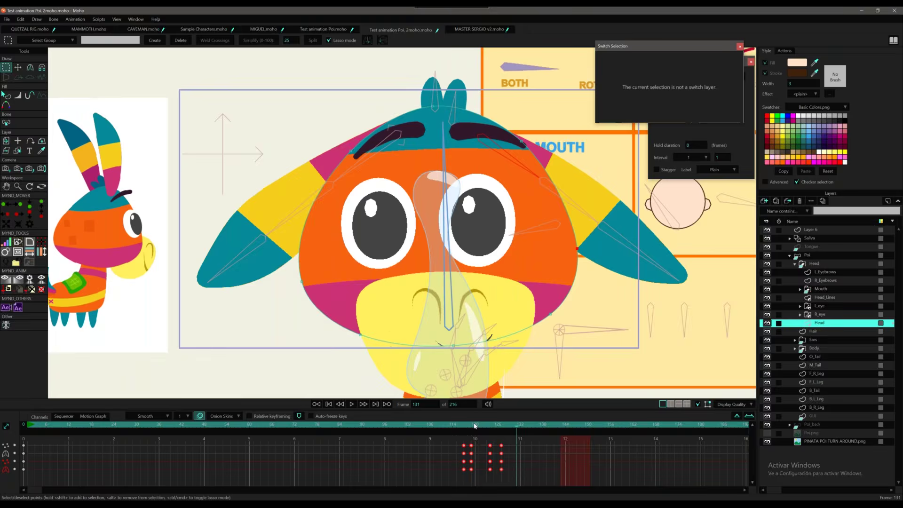
Try to bend the Hair layer's points with the Magnet tool at frame 127, undo it, and play back the animation.
click(814, 331)
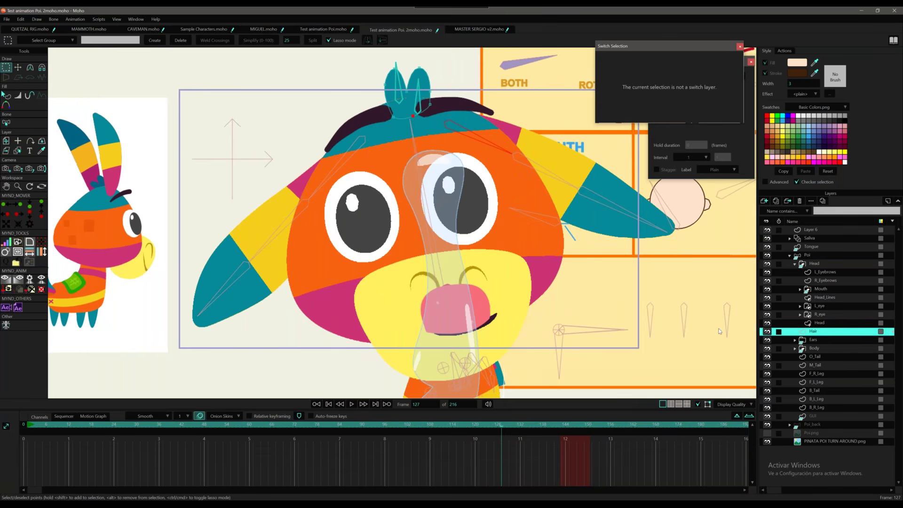
key(ctrl+a)
key(t)
click(42, 67)
drag(424, 70, 406, 69)
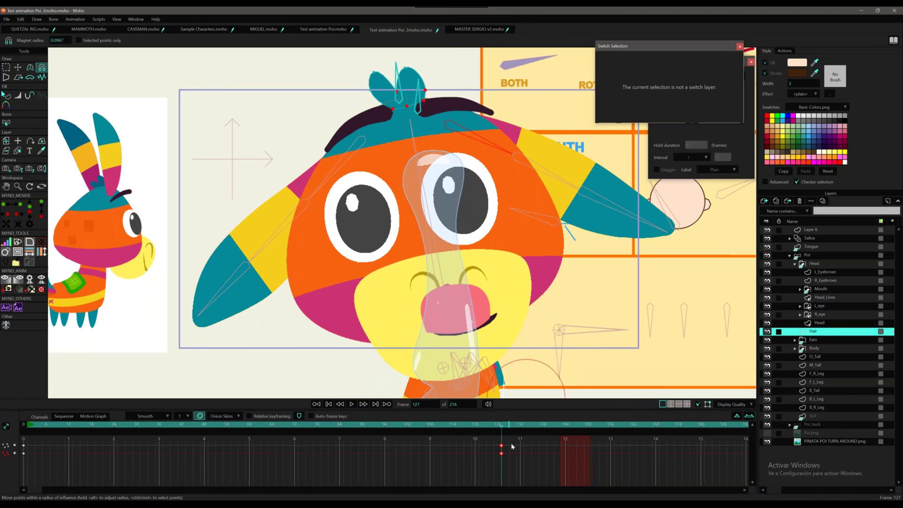
key(ctrl+z)
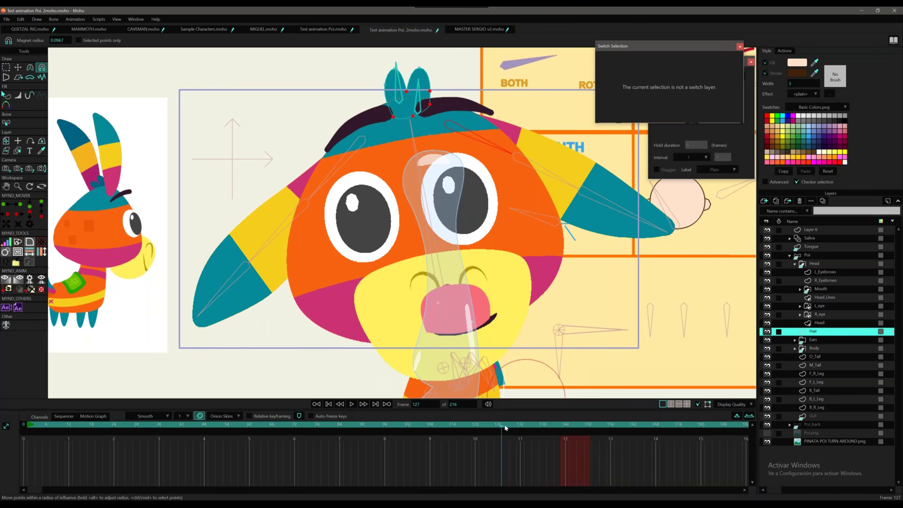
key(space)
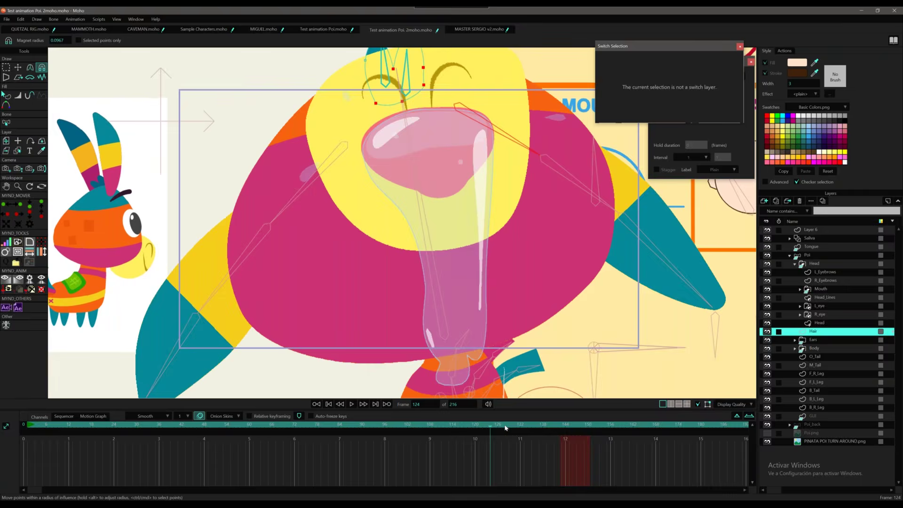
key(space)
Switch to the QUETZAL RIG document and tilt the bird's head with Manipulate Bones at frame 2, undoing the second adjustment.
click(39, 30)
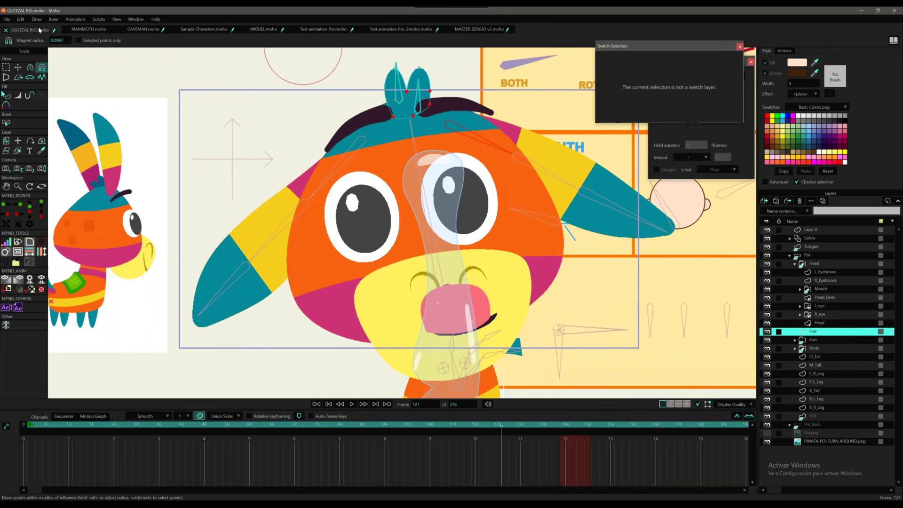
drag(302, 180, 294, 153)
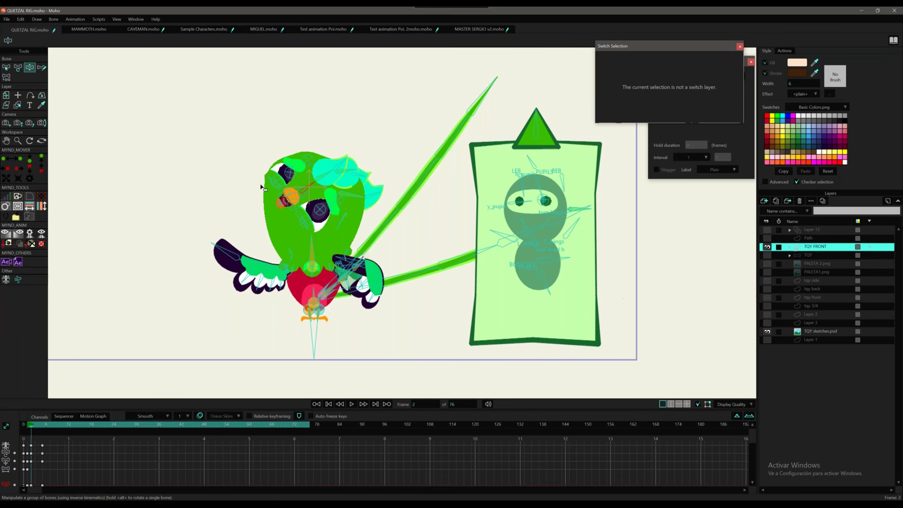
mouse_move(315, 186)
mouse_down()
mouse_move(306, 171)
mouse_move(295, 205)
mouse_up()
key(ctrl+z)
Expand the TQY FRONT layer, collapse its L_EYE and R_EYE groups, and select the head shape inside the inner HEAD group.
click(790, 248)
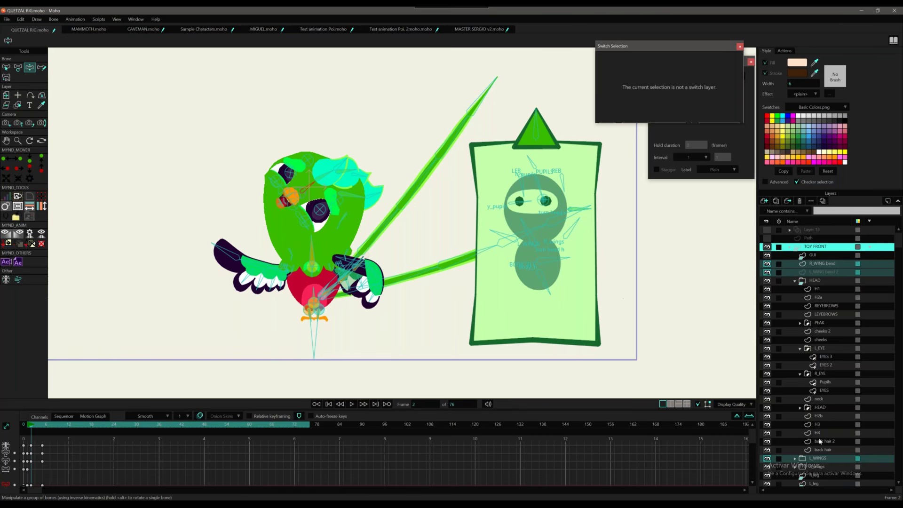
click(800, 349)
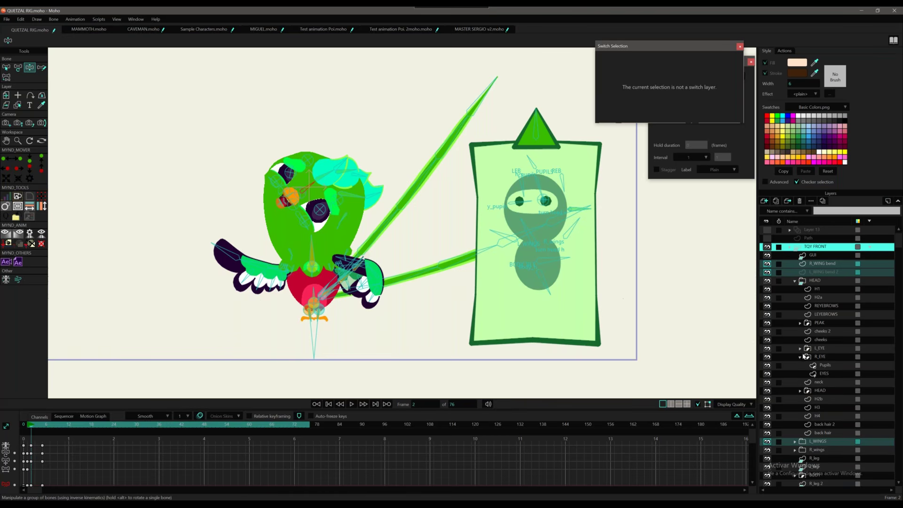
click(800, 356)
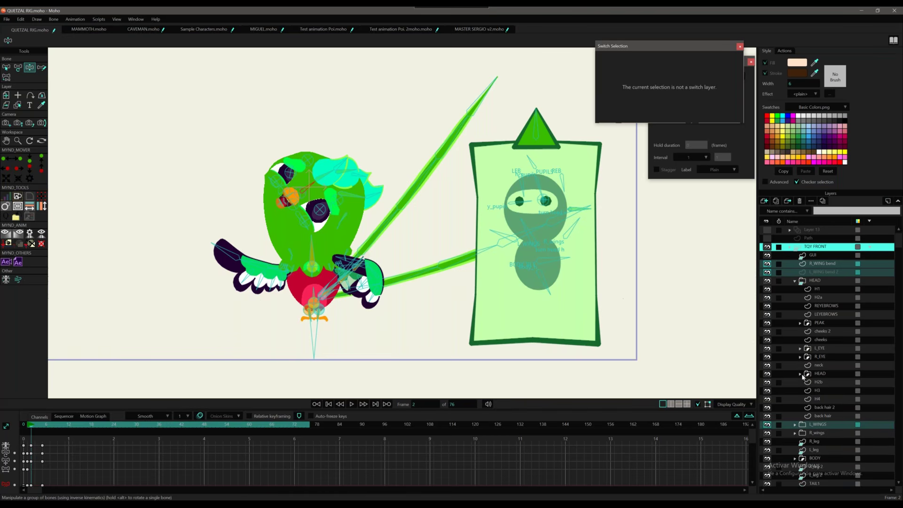
click(800, 373)
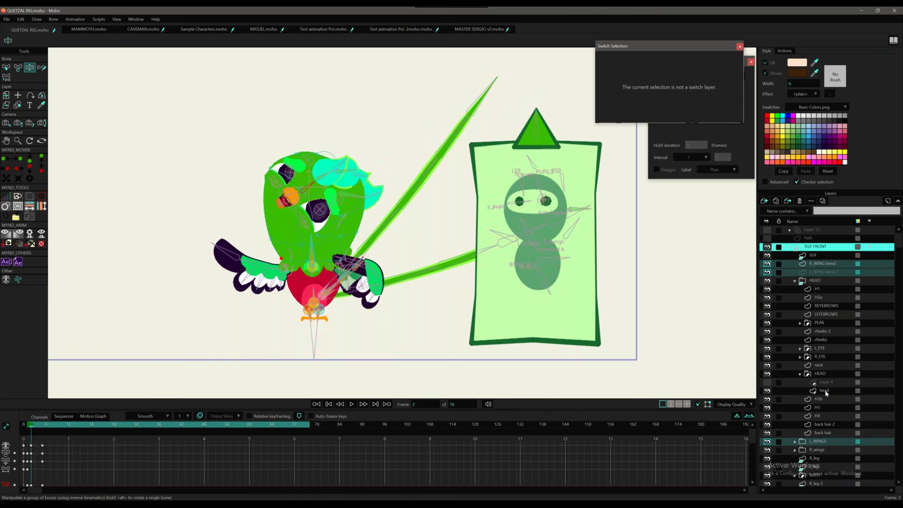
click(824, 391)
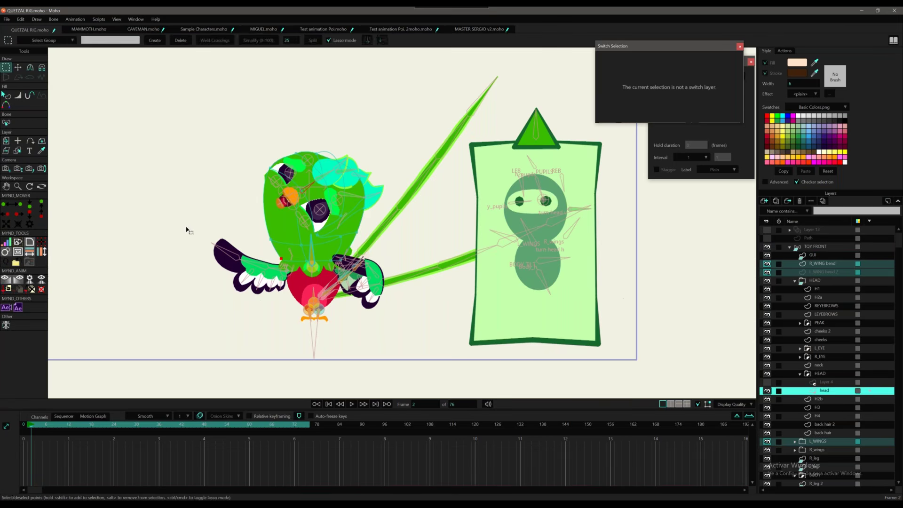
Reshape the upper outline of the bird's head layer with the Magnet tool at frame 2.
click(43, 68)
drag(266, 171, 260, 181)
drag(298, 148, 297, 147)
drag(321, 152, 268, 173)
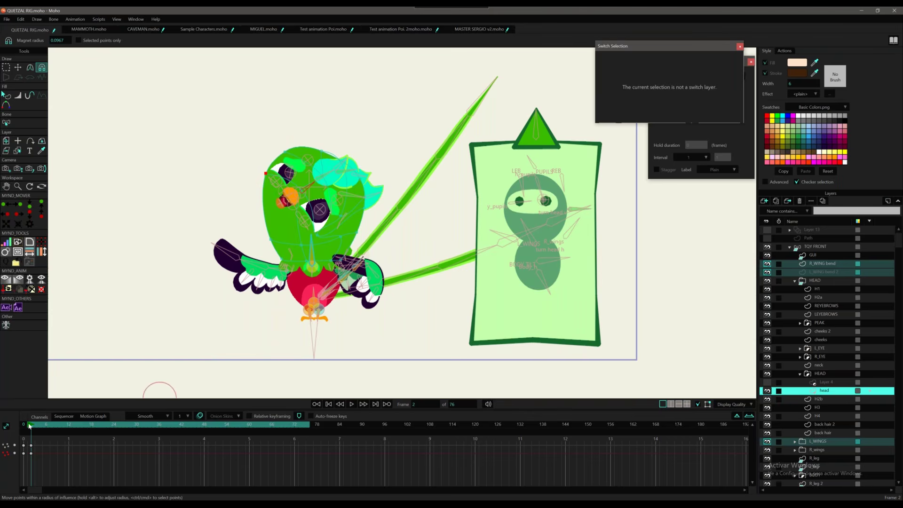
Try the Magnet on the head outline at frame 6, delete the head layer's keyframes and return to frame 0.
drag(29, 426, 46, 425)
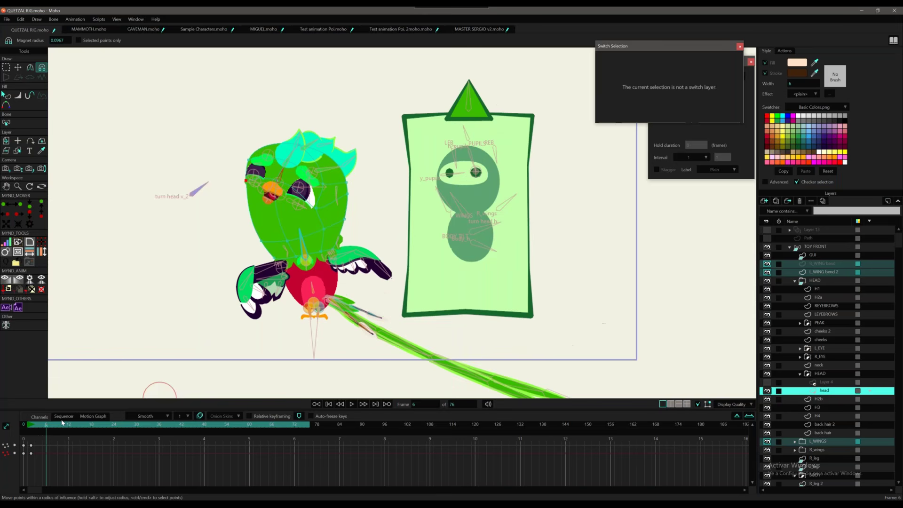
click(258, 185)
drag(54, 441, 16, 465)
key(Delete)
drag(39, 425, 23, 425)
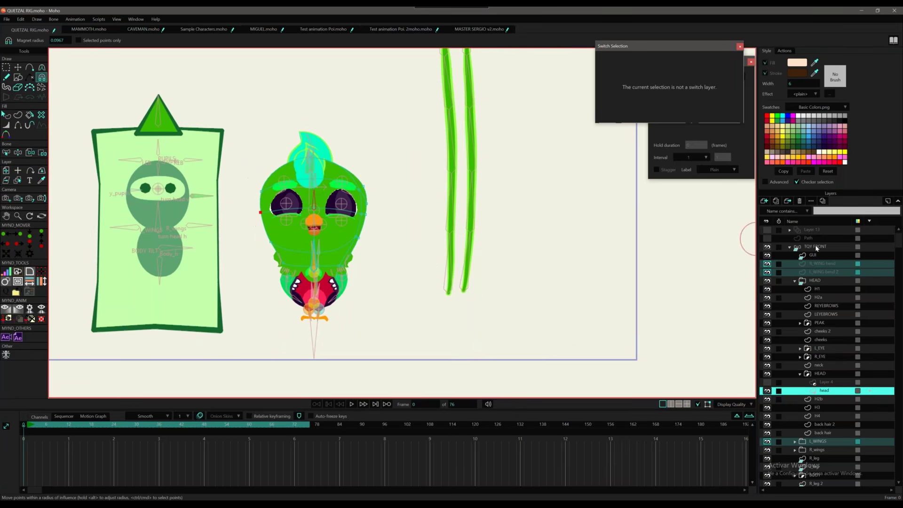
Select the TQY FRONT layer and swing the long tail feathers behind the bird with Manipulate Bones at frame 0.
click(816, 247)
drag(315, 200, 322, 199)
drag(308, 125, 338, 117)
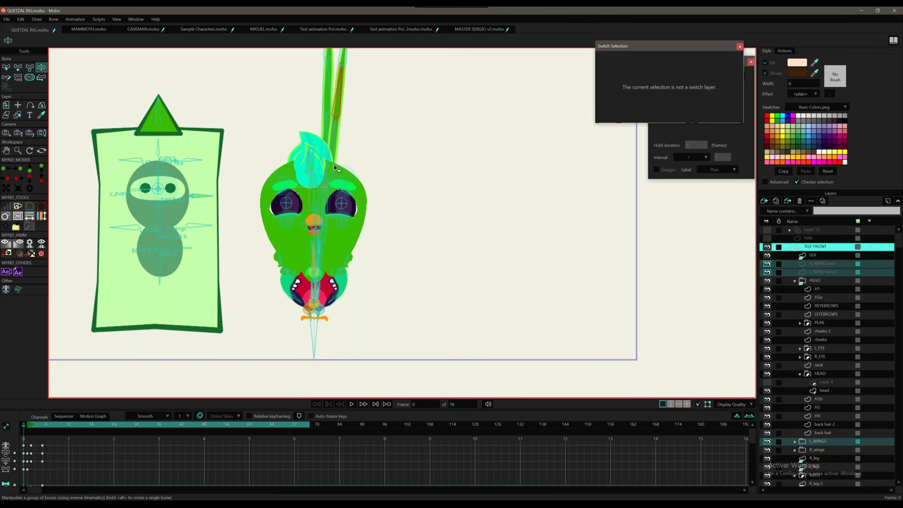
Nudge the lower points of the cheek upward on the cheeks layer with Transform Points and reselect the TQY FRONT layer.
click(823, 341)
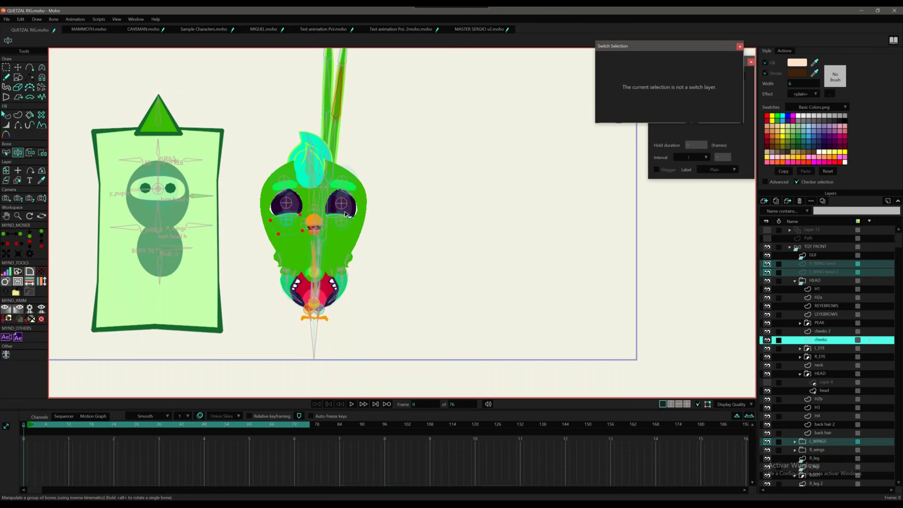
key(t)
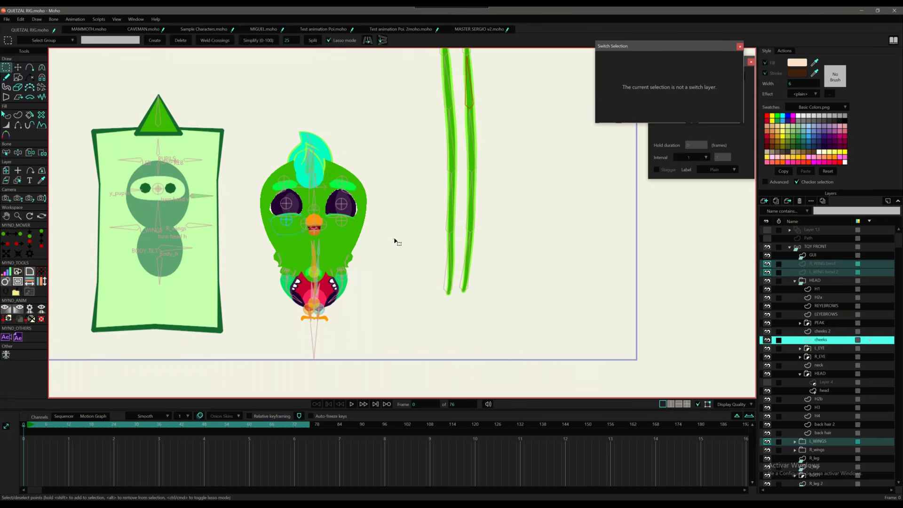
drag(275, 236, 276, 230)
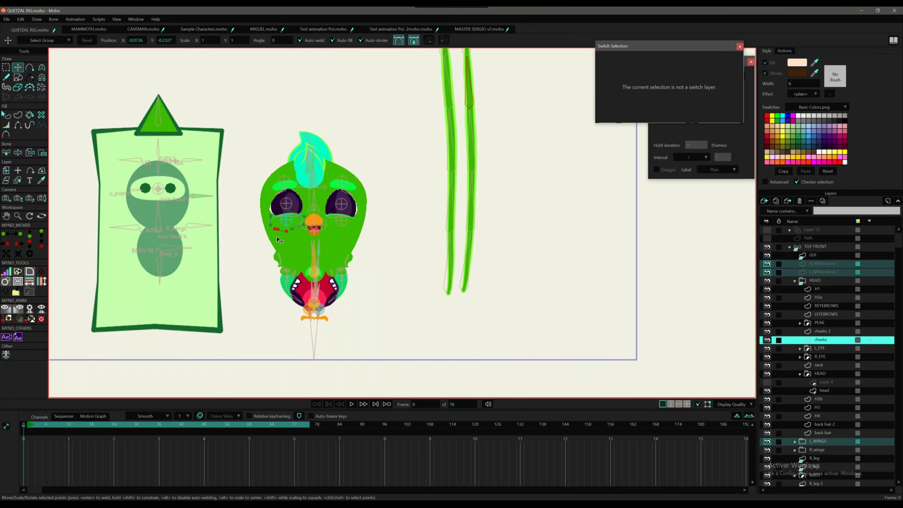
key(q)
key(q)
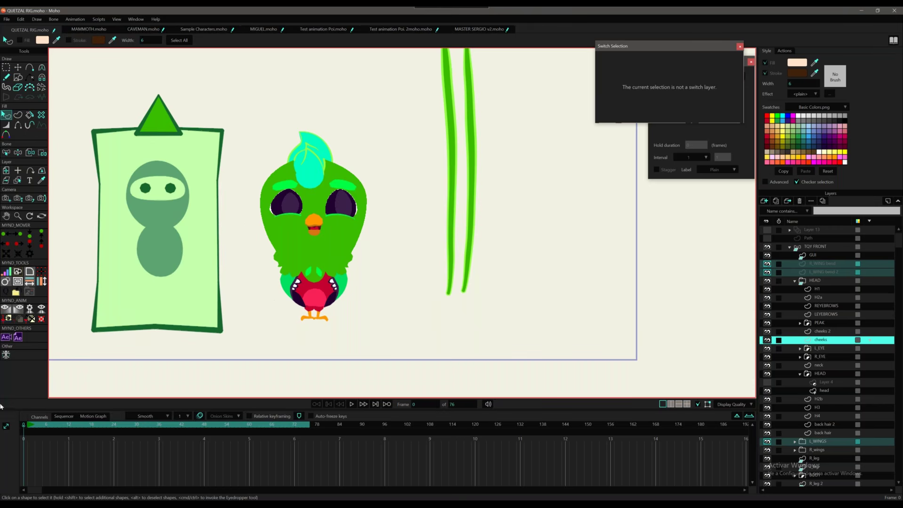
click(823, 248)
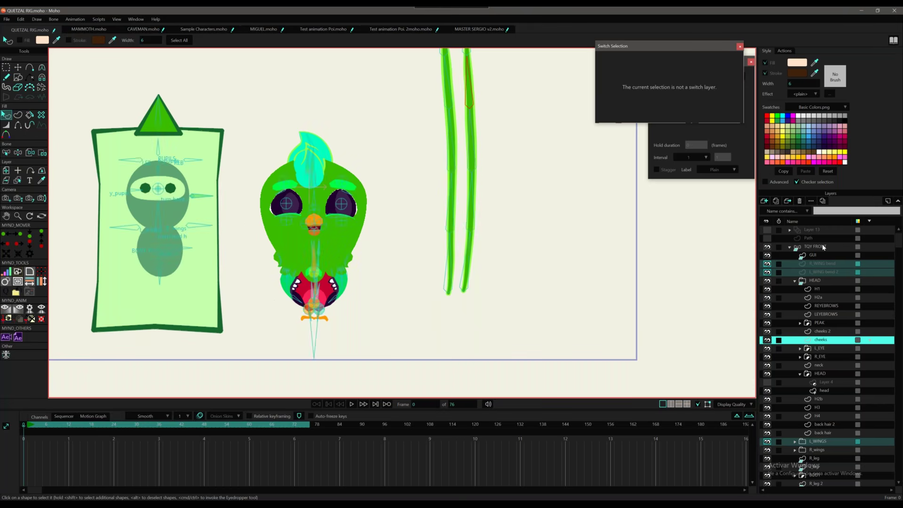
Switch to the MASTER SERGIO v2 document and bend the arm nearest the control panel at frame 5 with Manipulate Bones.
click(490, 30)
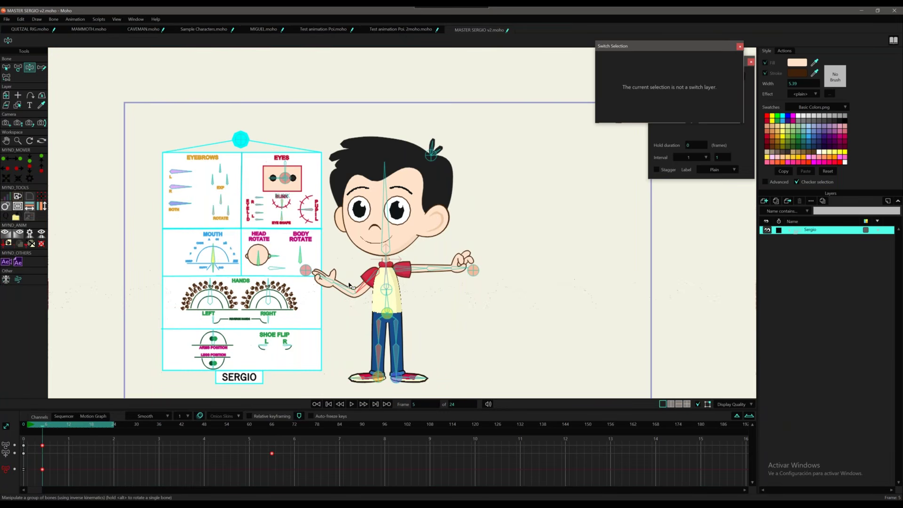
drag(350, 293, 331, 283)
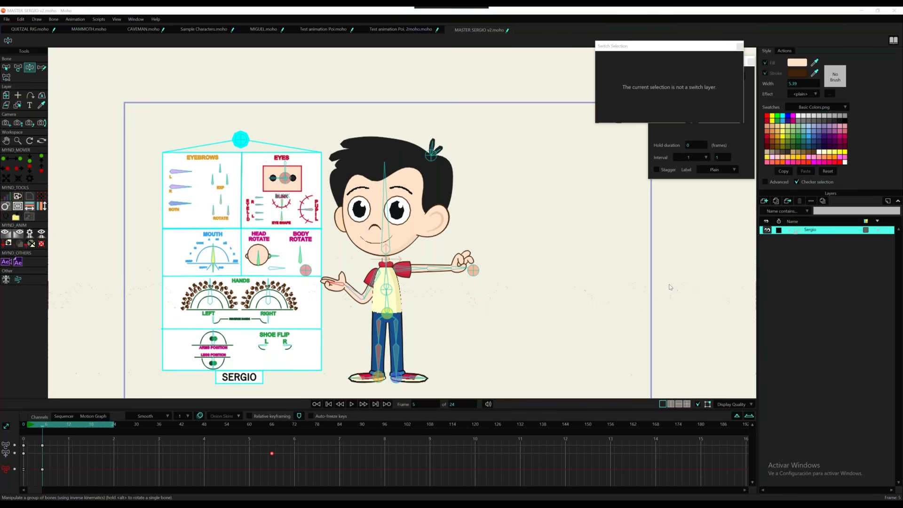
Switch back through the second Poi test animation to the QUETZAL RIG document and view the bird's front rig.
click(422, 30)
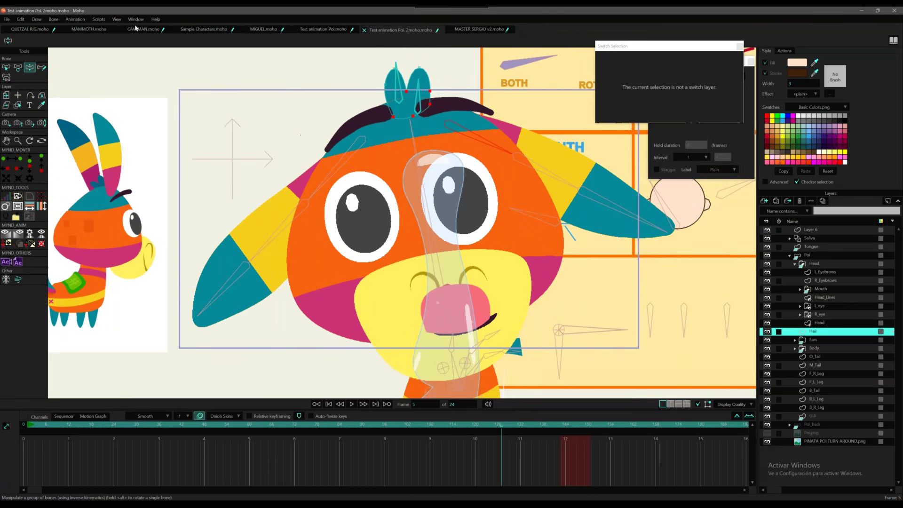
click(41, 29)
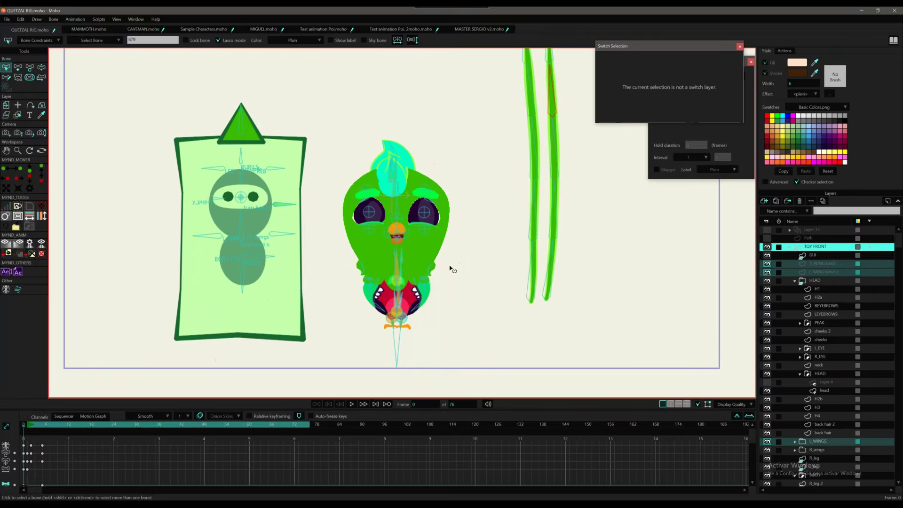
drag(476, 282, 473, 276)
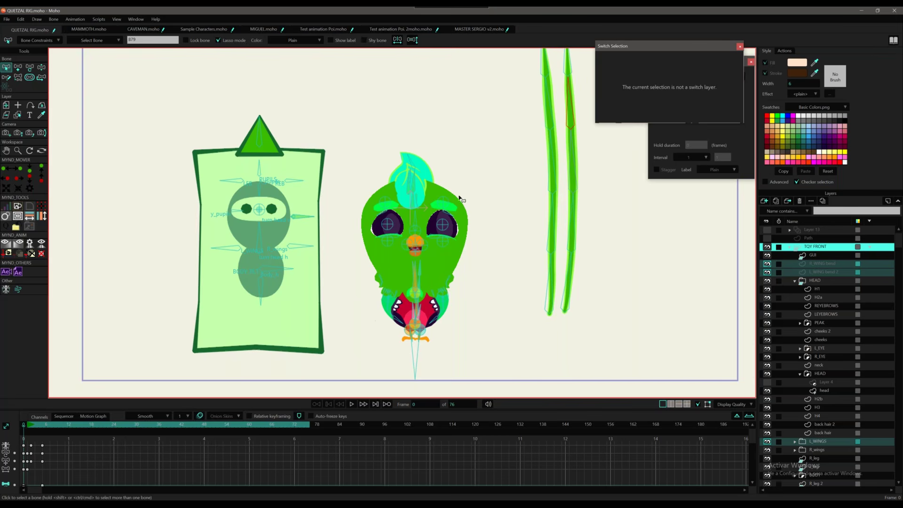
Pose the Quetzal bird's head at frame 5 through its face control bone, using Transform Bone and Manipulate Bones.
key(t)
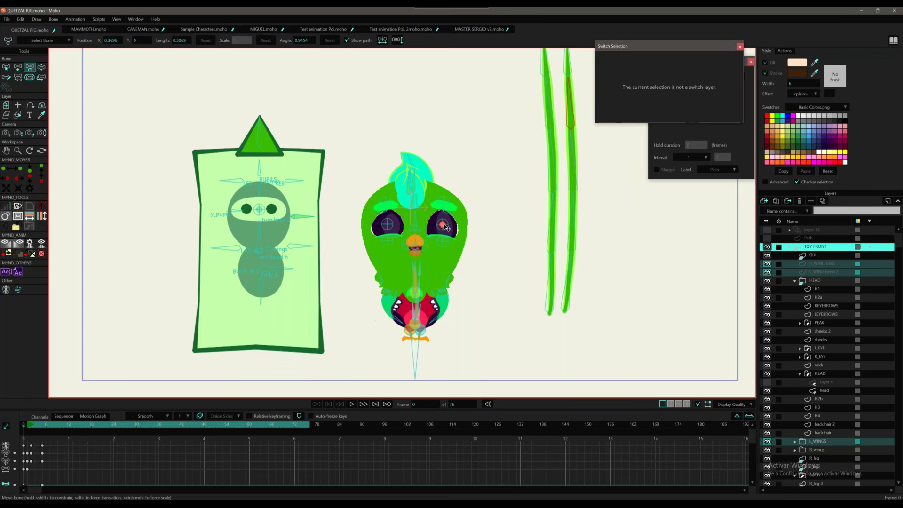
click(379, 272)
click(168, 362)
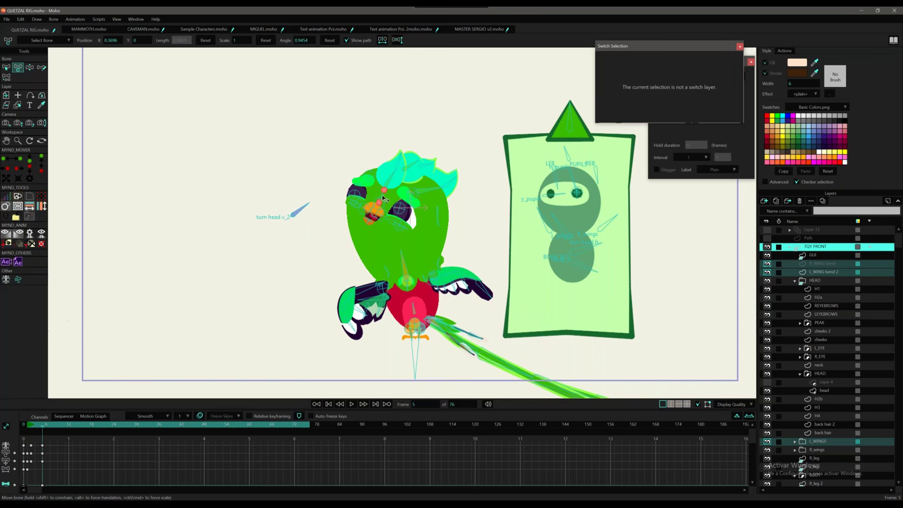
mouse_move(383, 199)
mouse_down()
mouse_move(375, 203)
mouse_move(384, 206)
mouse_up()
key(z)
key(t)
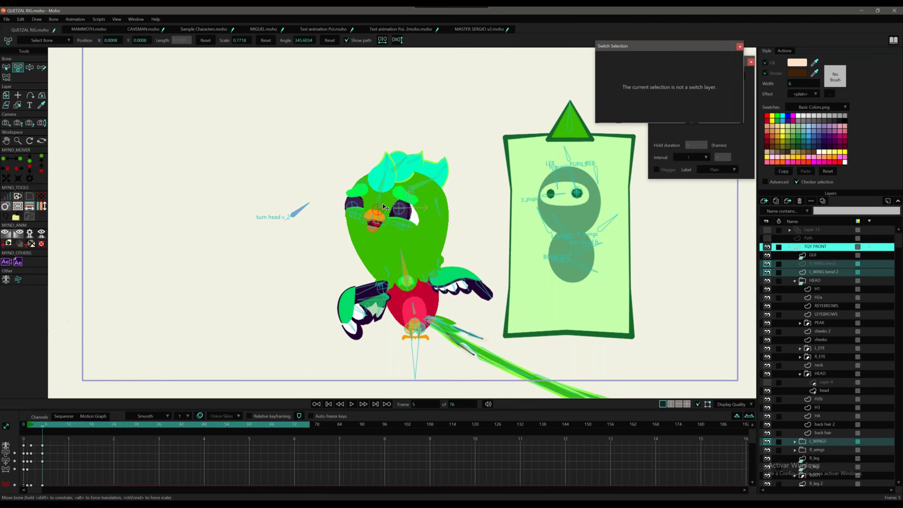
key(z)
mouse_move(385, 207)
mouse_down()
mouse_move(382, 199)
mouse_move(375, 217)
mouse_up()
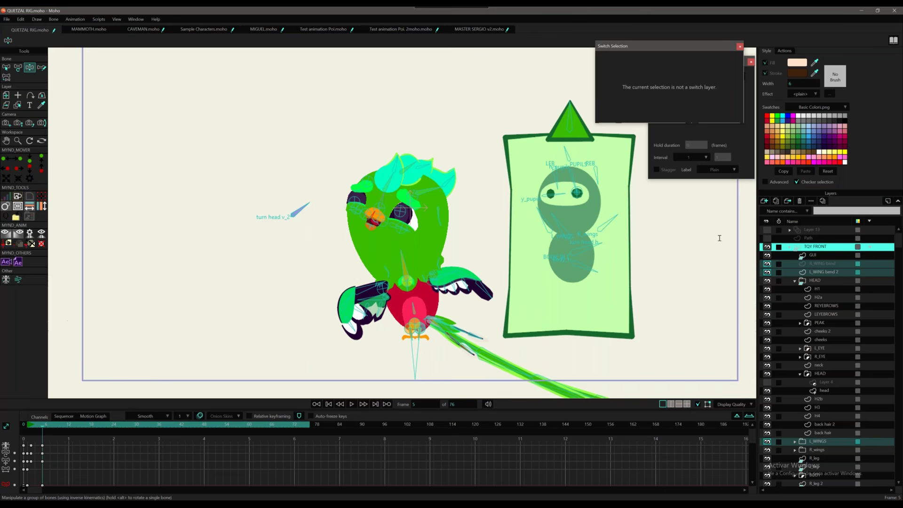
Collapse the TQY FRONT layer, select the bird's head bones and turn the head through the face control bone.
click(791, 248)
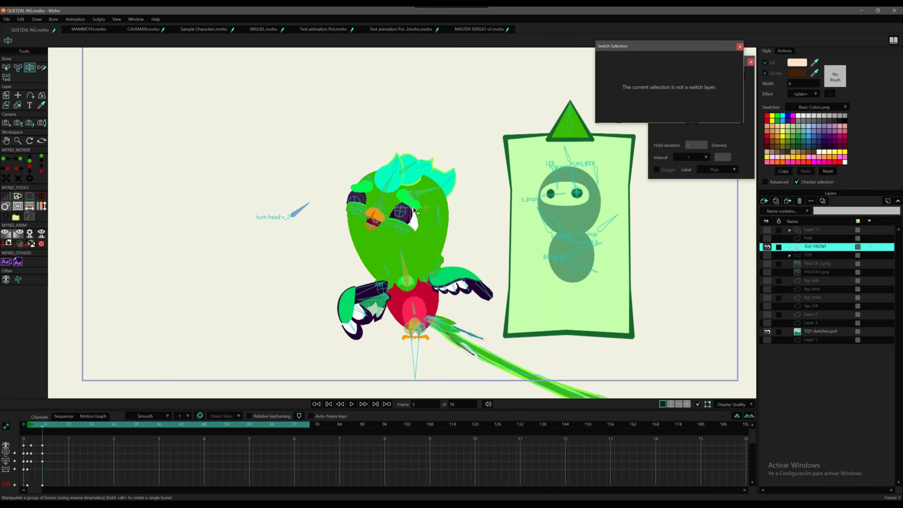
mouse_move(464, 166)
mouse_down()
mouse_move(478, 151)
mouse_move(428, 147)
mouse_up()
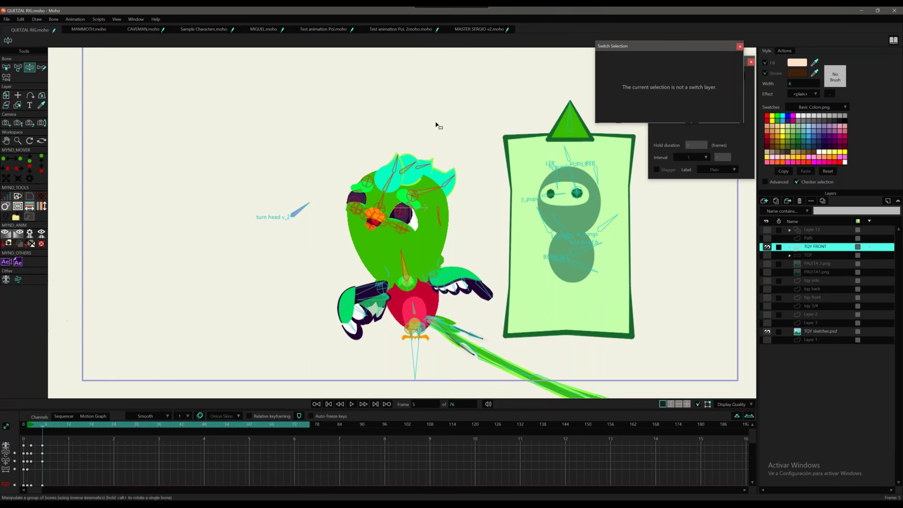
mouse_move(379, 206)
mouse_down()
mouse_move(383, 247)
mouse_move(384, 212)
mouse_up()
key(t)
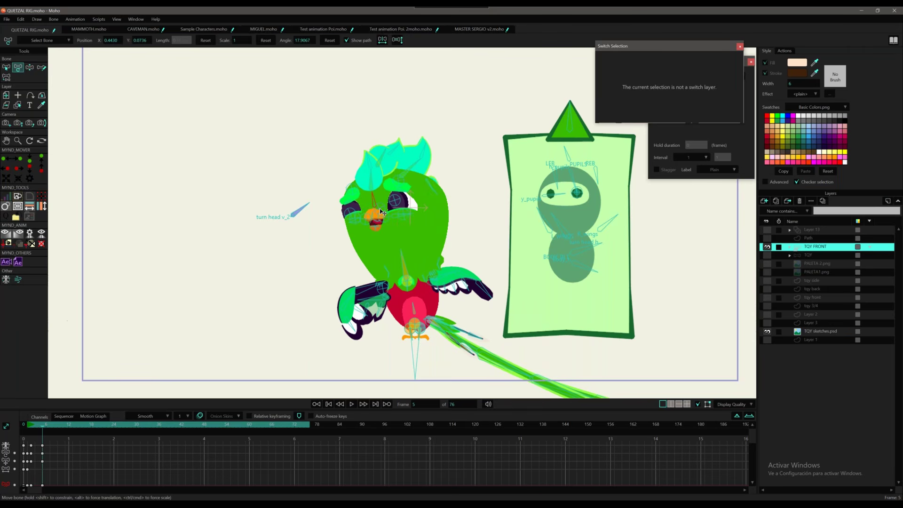
drag(37, 426, 46, 425)
Switch to the MASTER SERGIO v2 document, deselect all bones and expand the Sergio layer to list its sublayers.
click(471, 30)
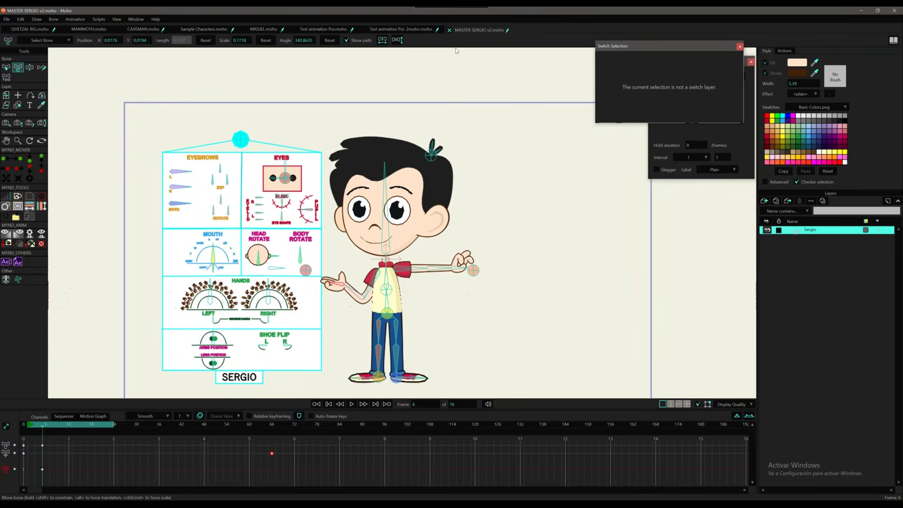
key(b)
mouse_move(264, 76)
mouse_down()
mouse_move(354, 327)
mouse_move(264, 75)
mouse_up()
click(349, 96)
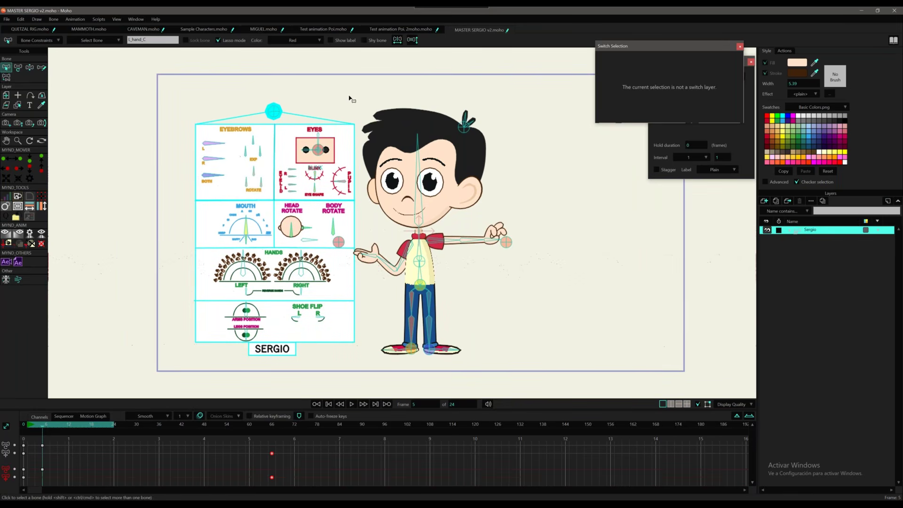
click(351, 99)
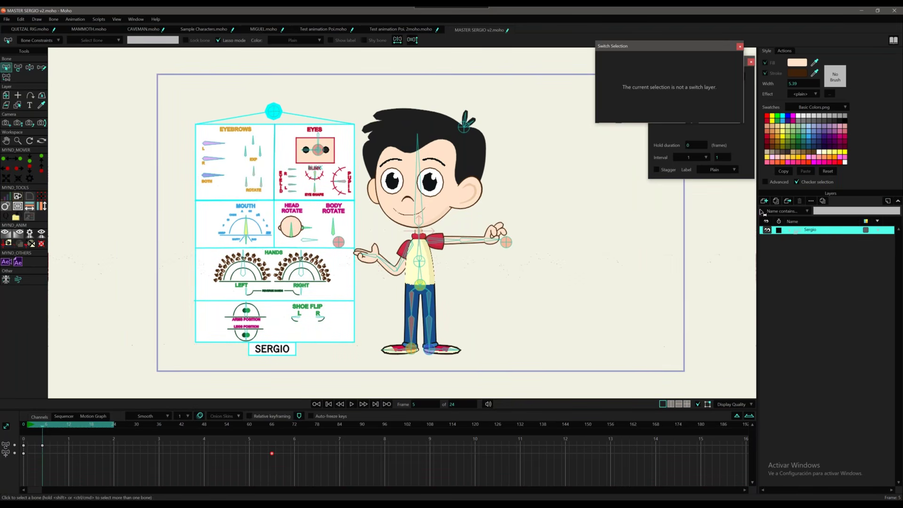
click(789, 230)
click(795, 273)
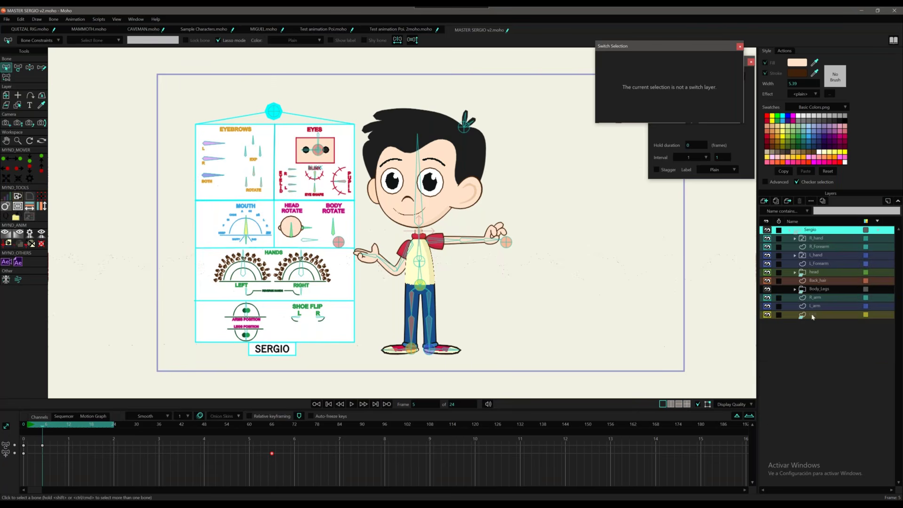
Review the GUI layer's general settings, including the Don't render this layer option, and accept them.
click(813, 316)
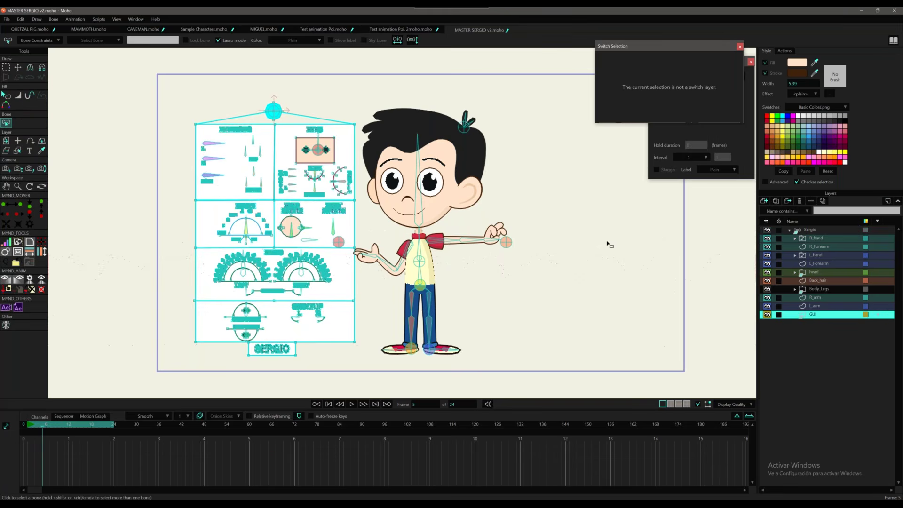
double_click(805, 316)
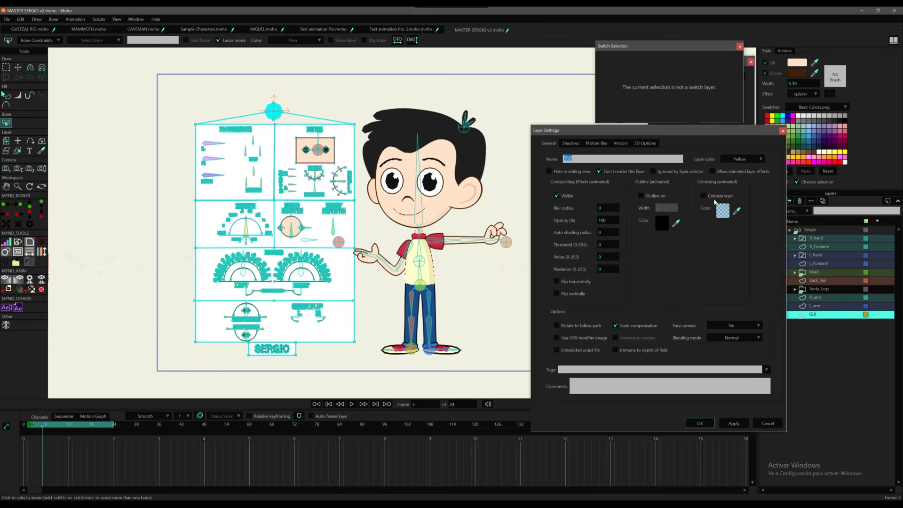
drag(667, 132, 528, 154)
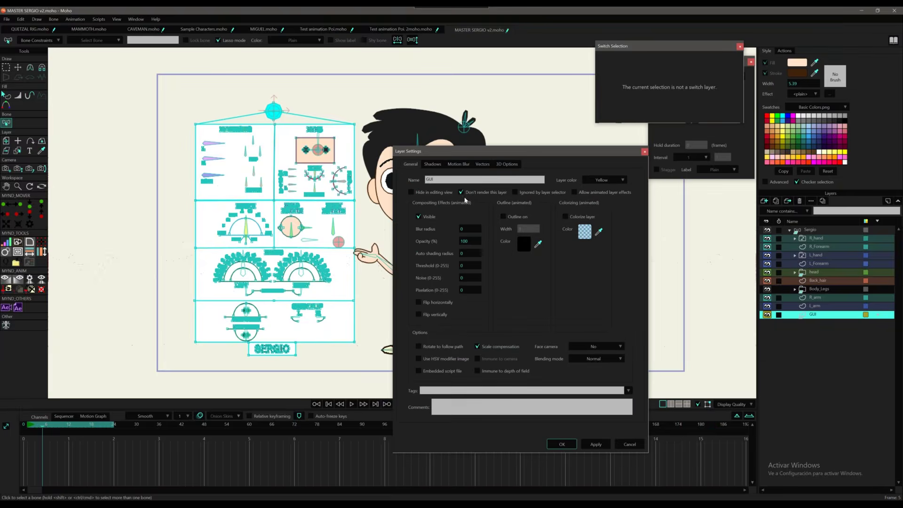
click(595, 445)
click(563, 445)
Select the Sergio layer, shift the control panel by its top bone and lower the outstretched arm with Manipulate Bones.
click(827, 231)
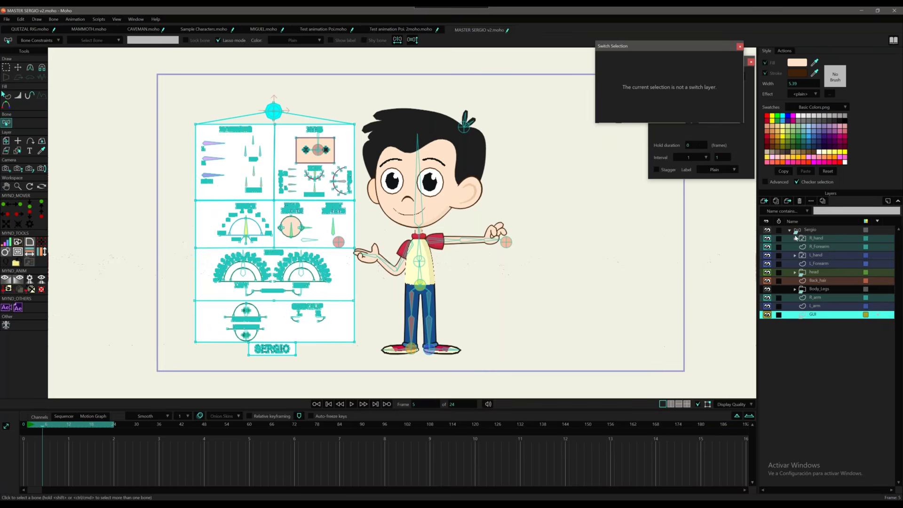
mouse_move(274, 109)
mouse_down()
mouse_move(595, 119)
mouse_move(364, 102)
mouse_move(267, 117)
mouse_up()
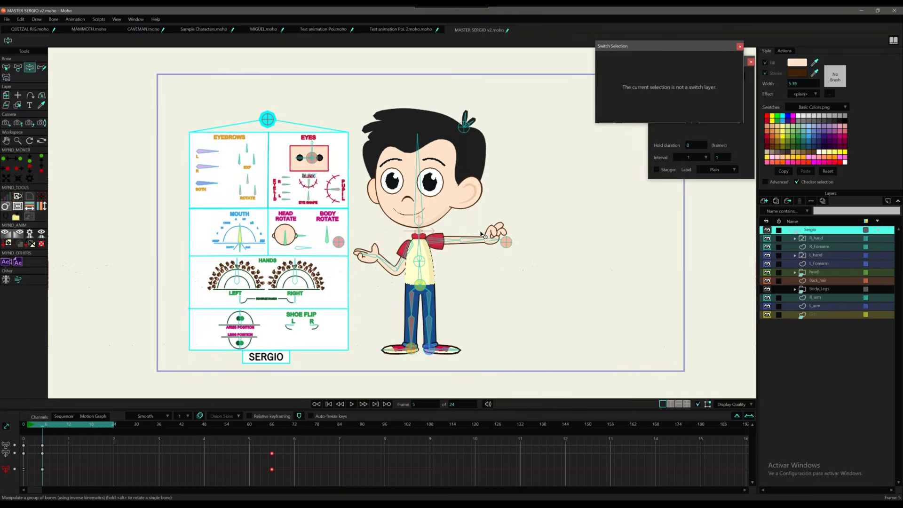
drag(478, 242, 445, 269)
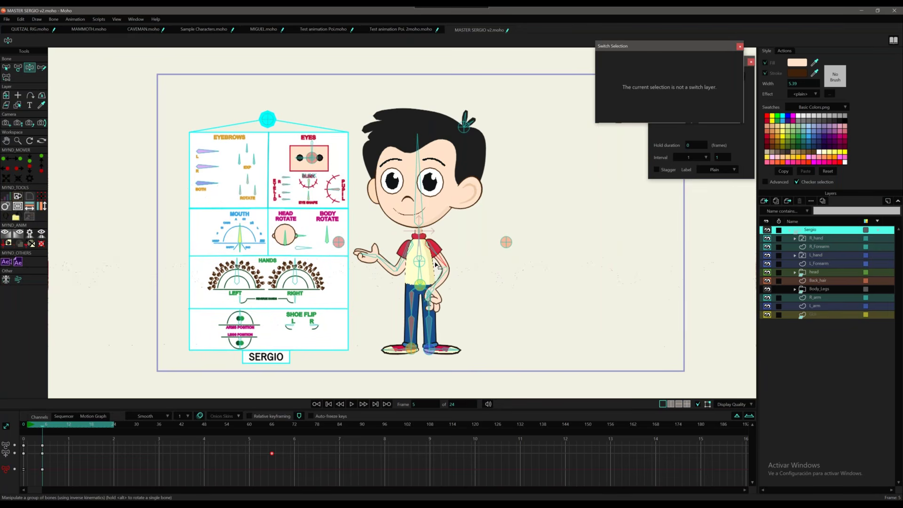
Raise the control panel by its top bone, inspect the GUI layer and reselect the Sergio bone layer.
drag(268, 122, 271, 119)
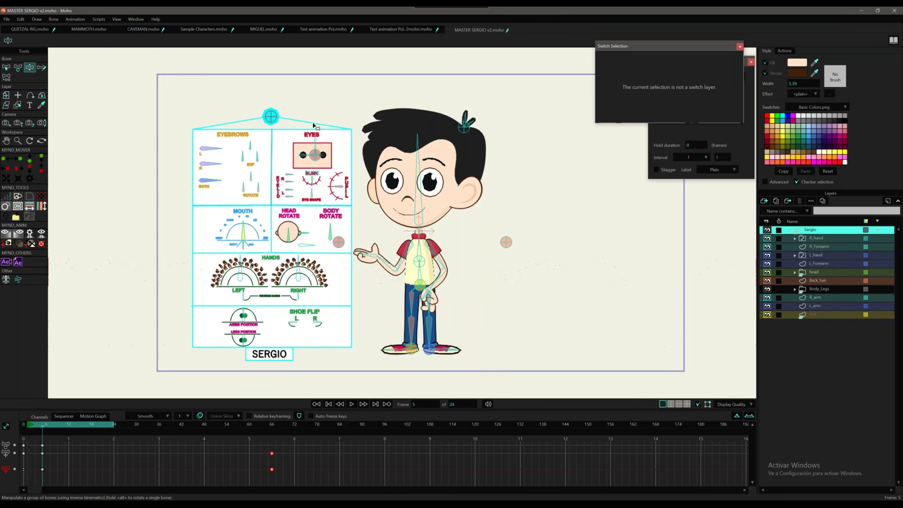
drag(271, 116, 273, 105)
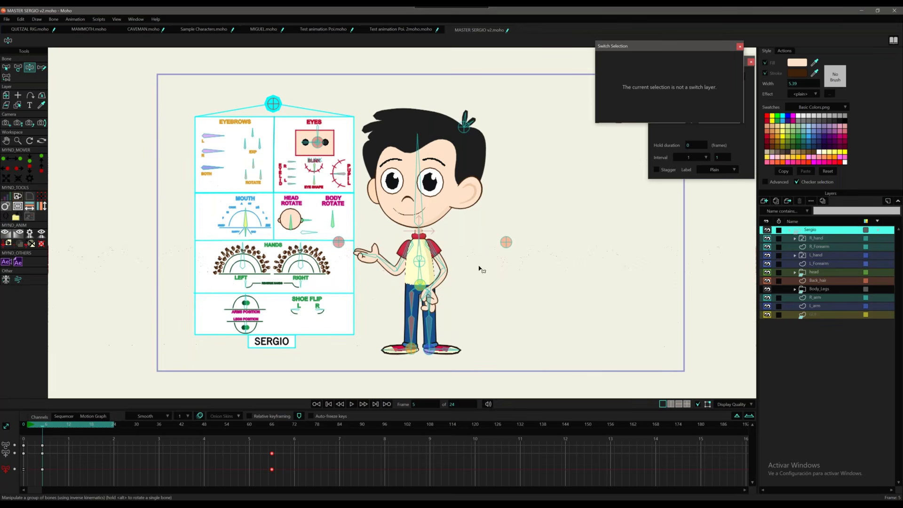
click(815, 316)
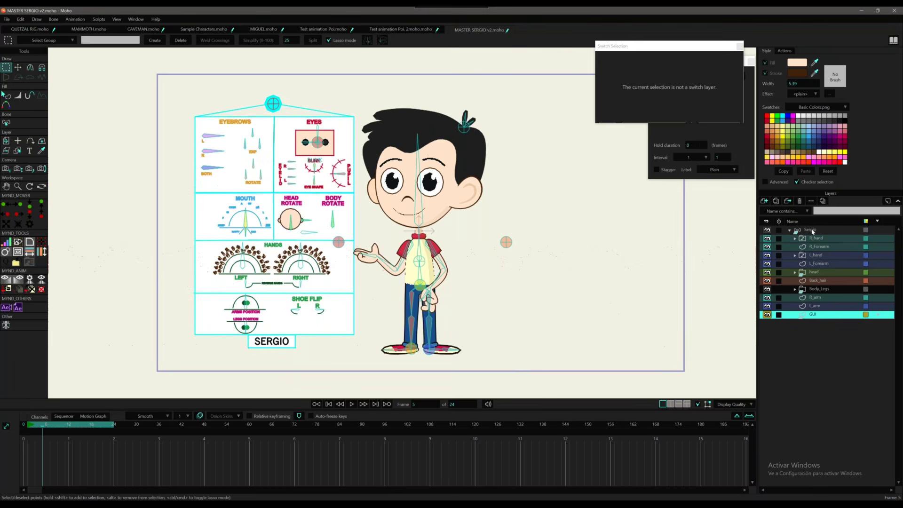
click(813, 230)
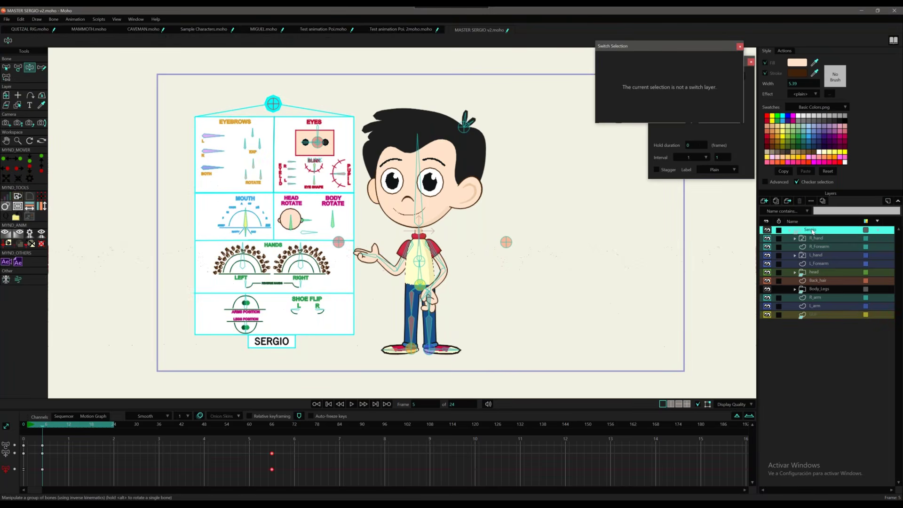